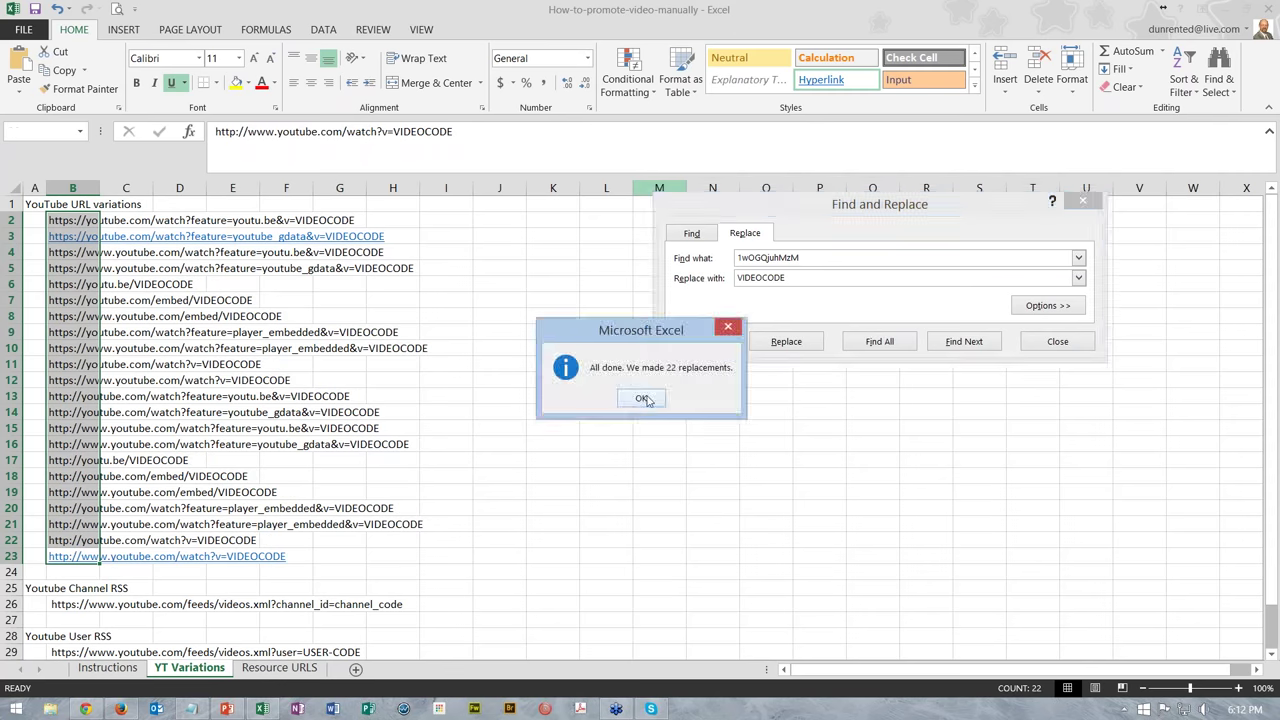
Step: Dismiss the replacement message, close Find and Replace, and deselect the URL list by selecting cell M7
{"action": "left_click", "coordinate": [647, 398]}
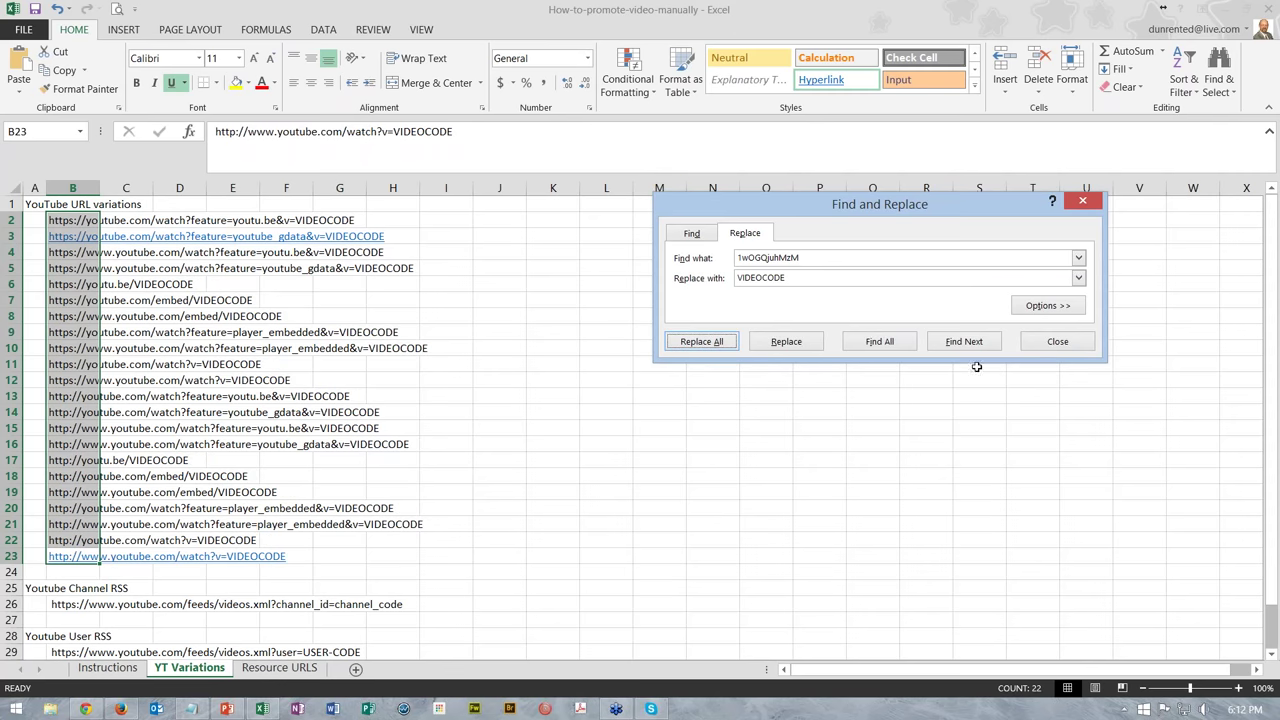
{"action": "left_click", "coordinate": [1053, 343]}
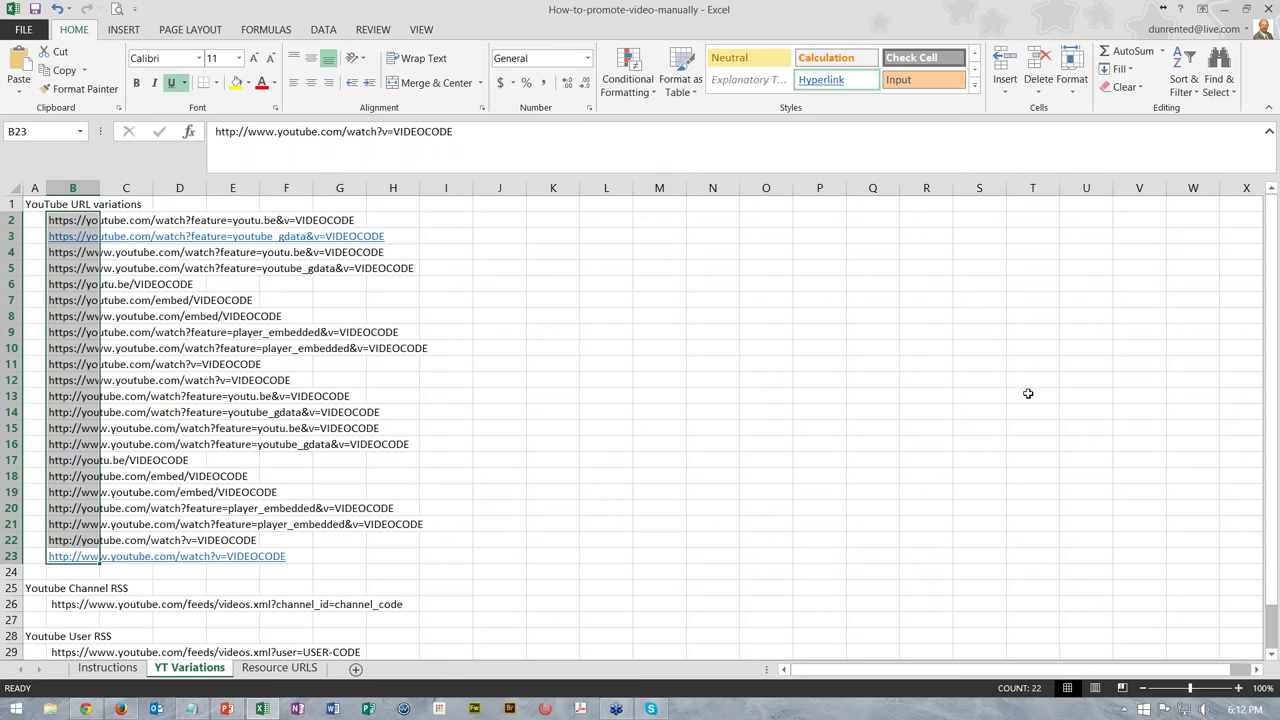
{"action": "left_click", "coordinate": [636, 302]}
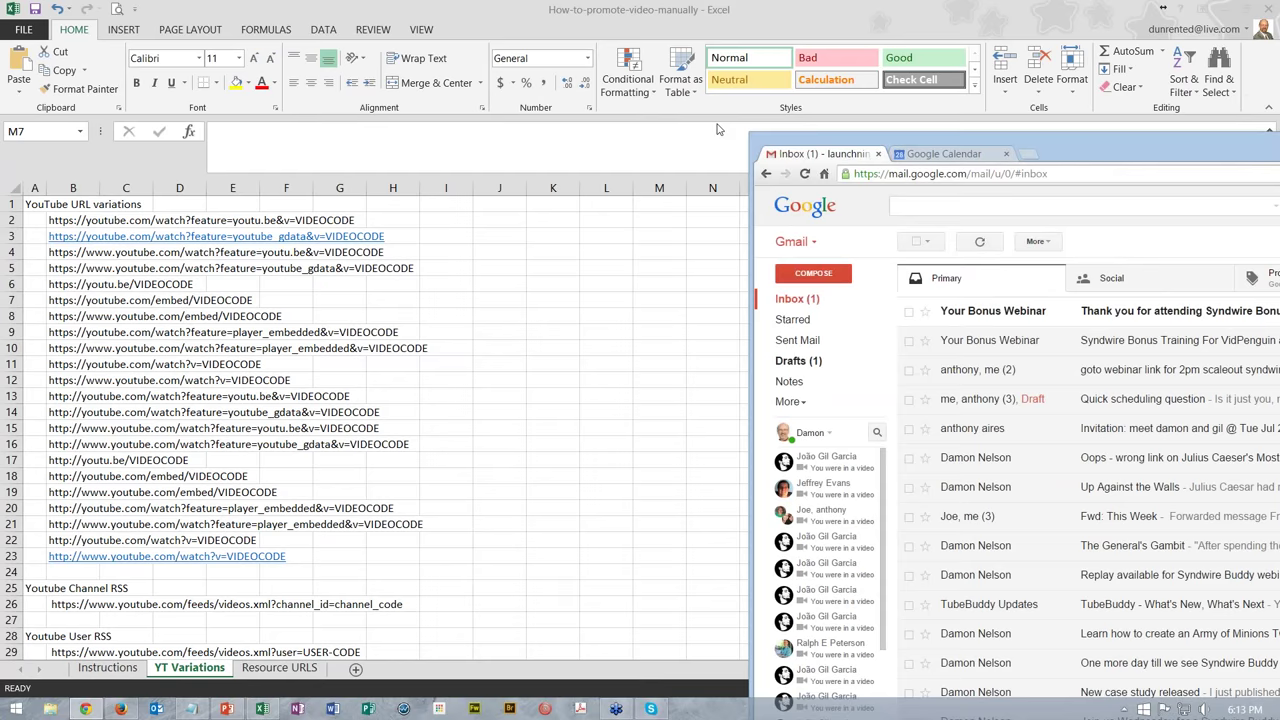
Step: In a new Chrome tab, go to YouTube and open the video "The Tonight Show Starring Jimmy Fallon Preview 7/27/15"
{"action": "key", "text": "ctrl+t"}
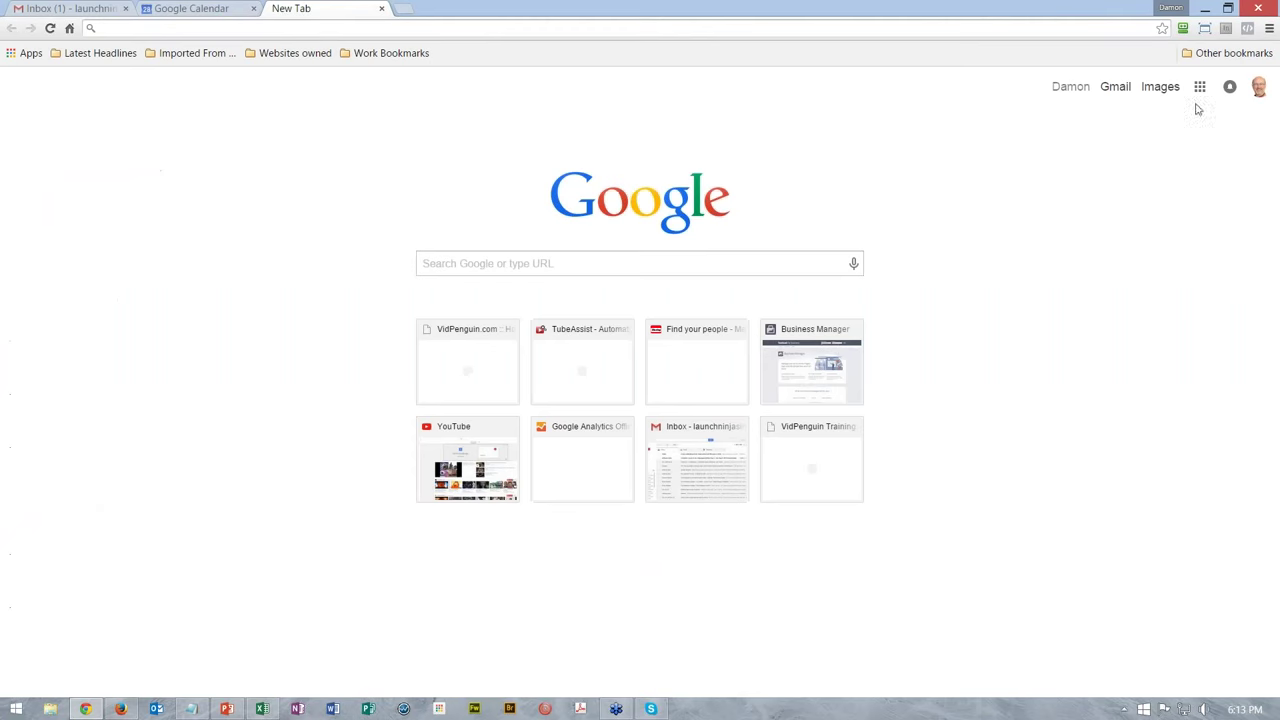
{"action": "left_click", "coordinate": [1204, 89]}
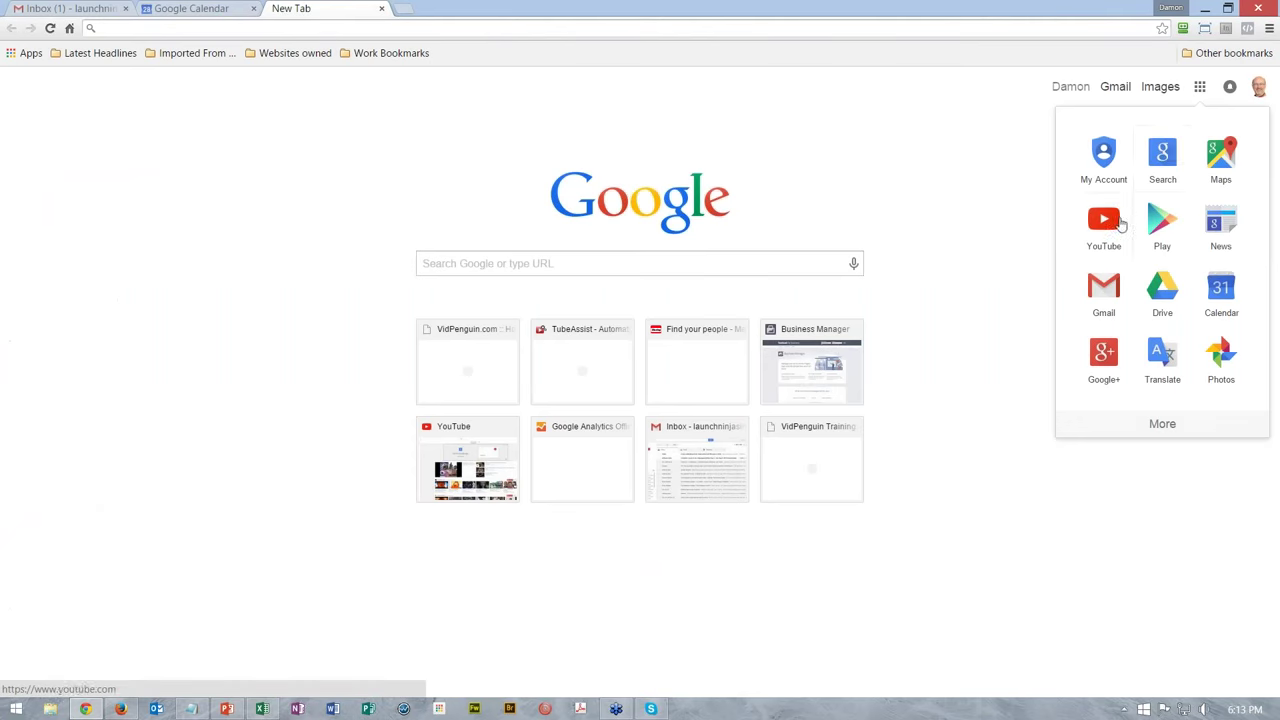
{"action": "left_click", "coordinate": [1101, 228]}
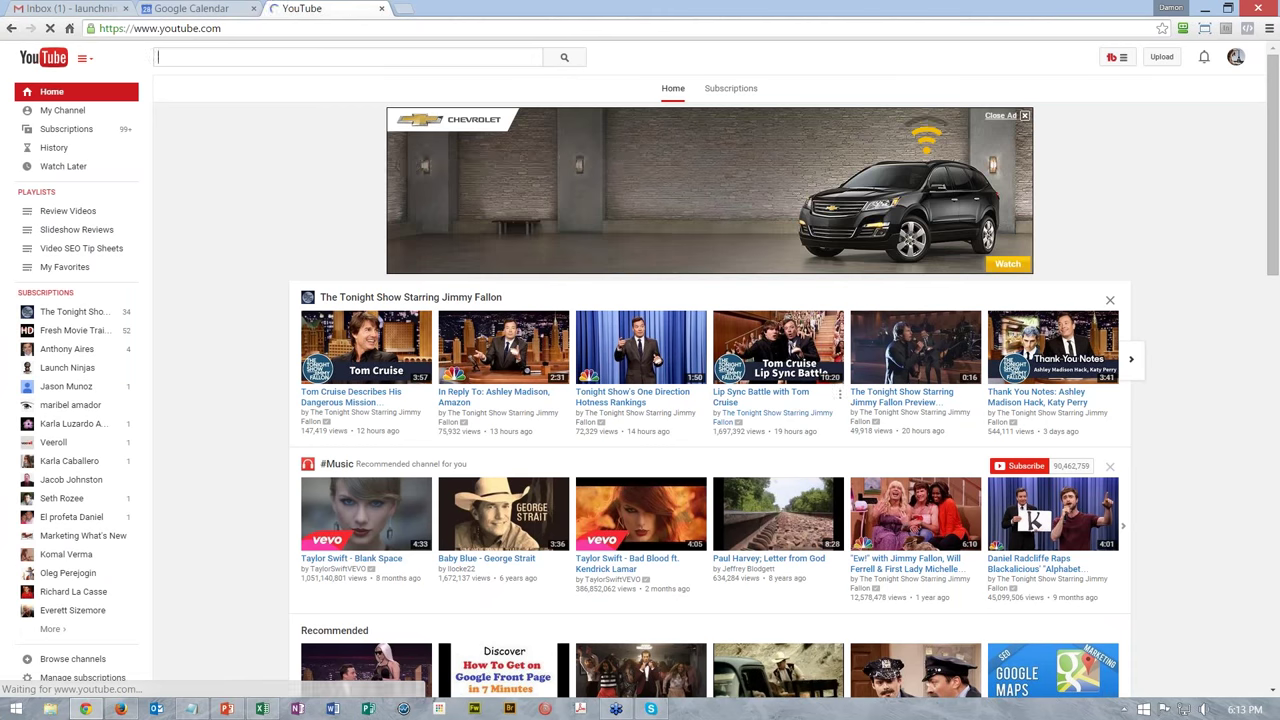
{"action": "left_click", "coordinate": [907, 403]}
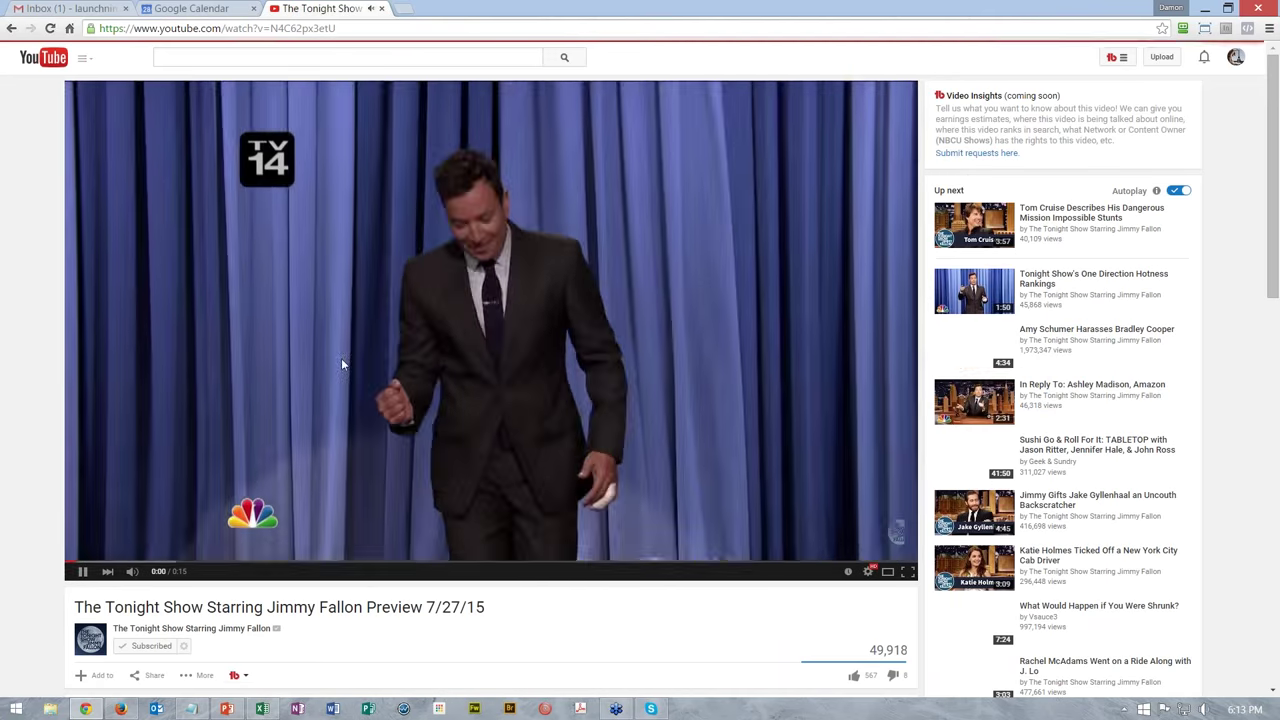
Step: Pause the video and copy its video code N4C62px3etU from the page address
{"action": "left_click", "coordinate": [341, 358]}
{"action": "double_click", "coordinate": [303, 28]}
{"action": "key", "text": "ctrl+c"}
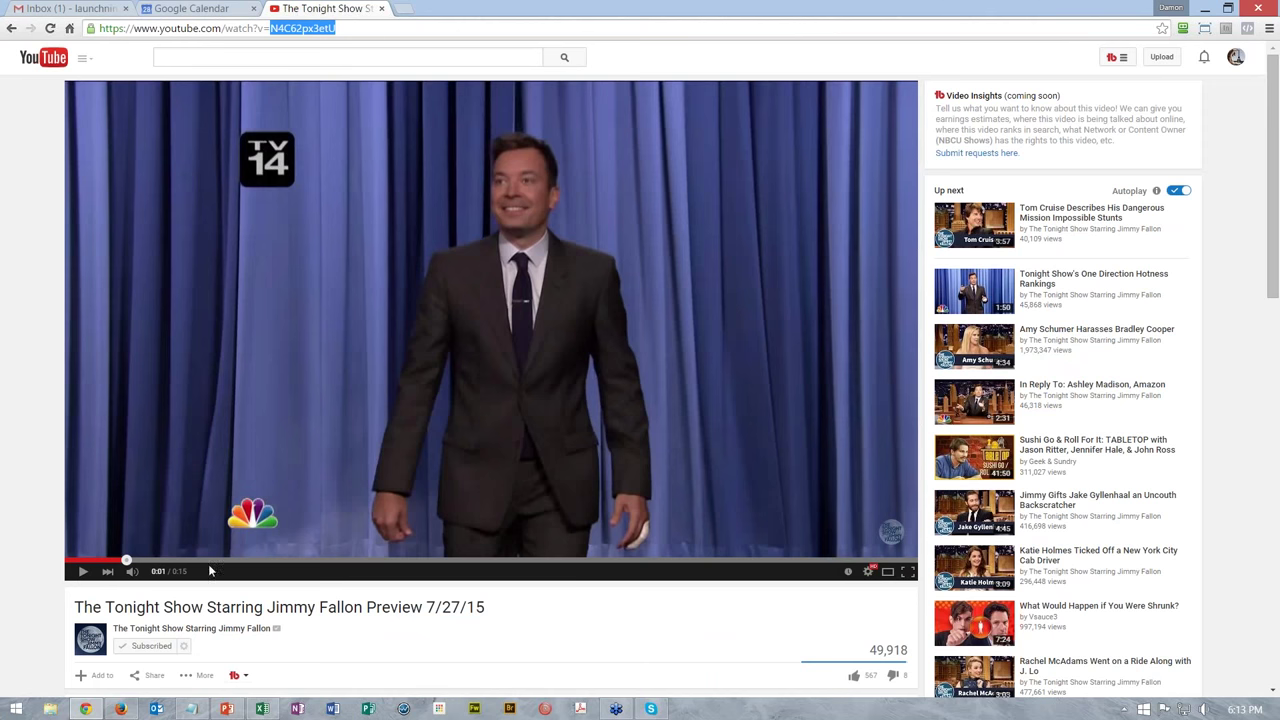
Step: Switch to the Excel workbook and set the Find and Replace replacement text to the copied code N4C62px3etU
{"action": "left_click", "coordinate": [263, 710]}
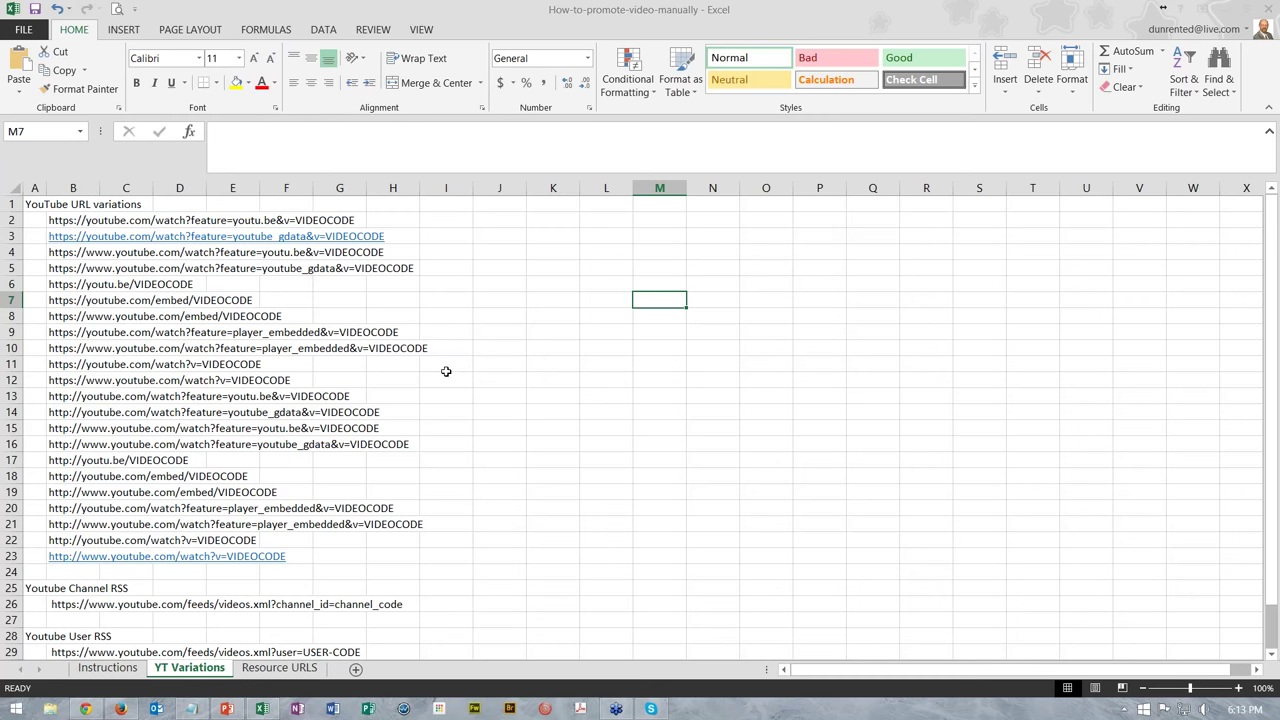
{"action": "key", "text": "ctrl+f"}
{"action": "left_click", "coordinate": [745, 256]}
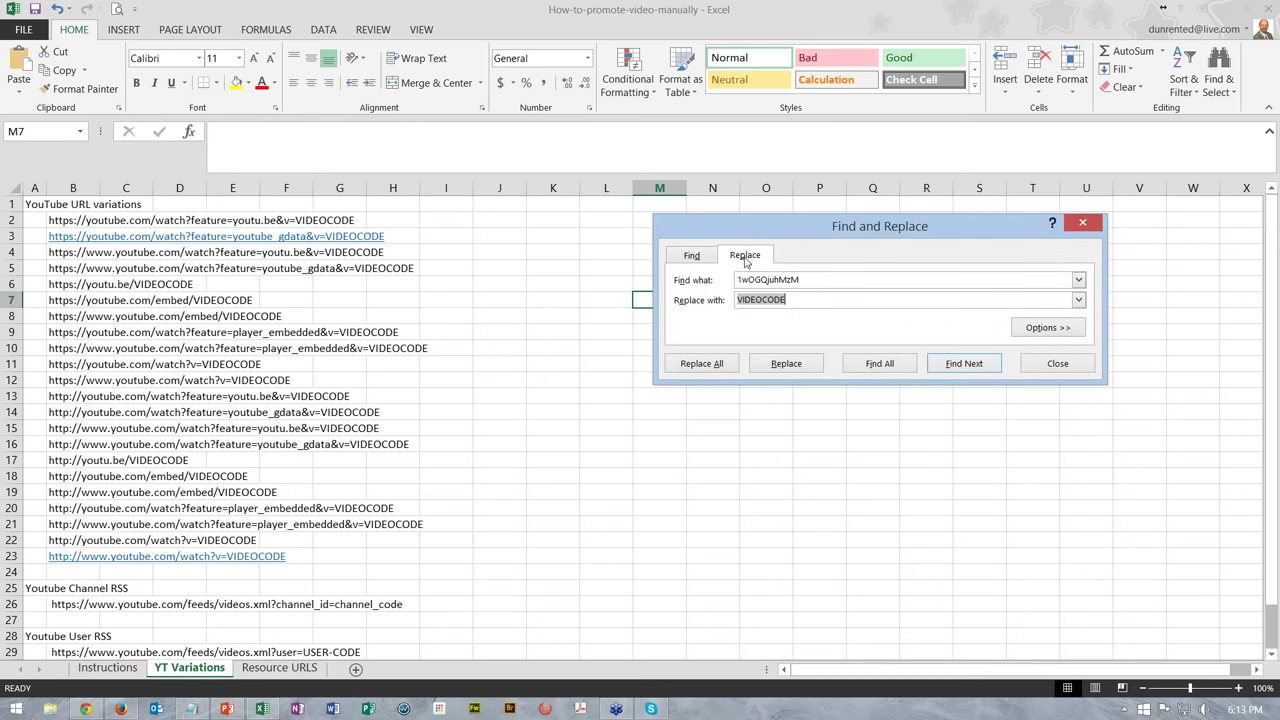
{"action": "left_click", "coordinate": [795, 300]}
{"action": "double_click", "coordinate": [731, 300]}
{"action": "key", "text": "ctrl+v"}
Step: Set the search text to VIDEOCODE, replace all occurrences in the YT Variations sheet, and close Find and Replace
{"action": "left_click", "coordinate": [803, 280]}
{"action": "double_click", "coordinate": [733, 281]}
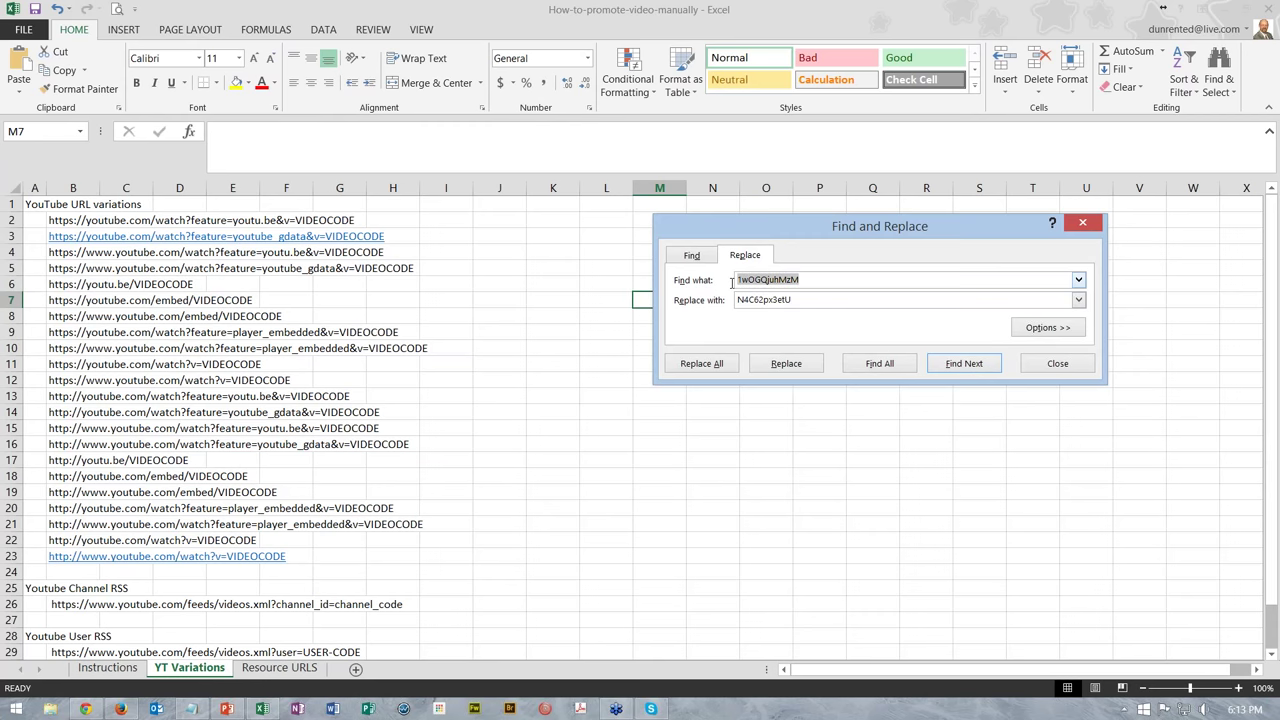
{"action": "type", "text": "VIDEOCODE"}
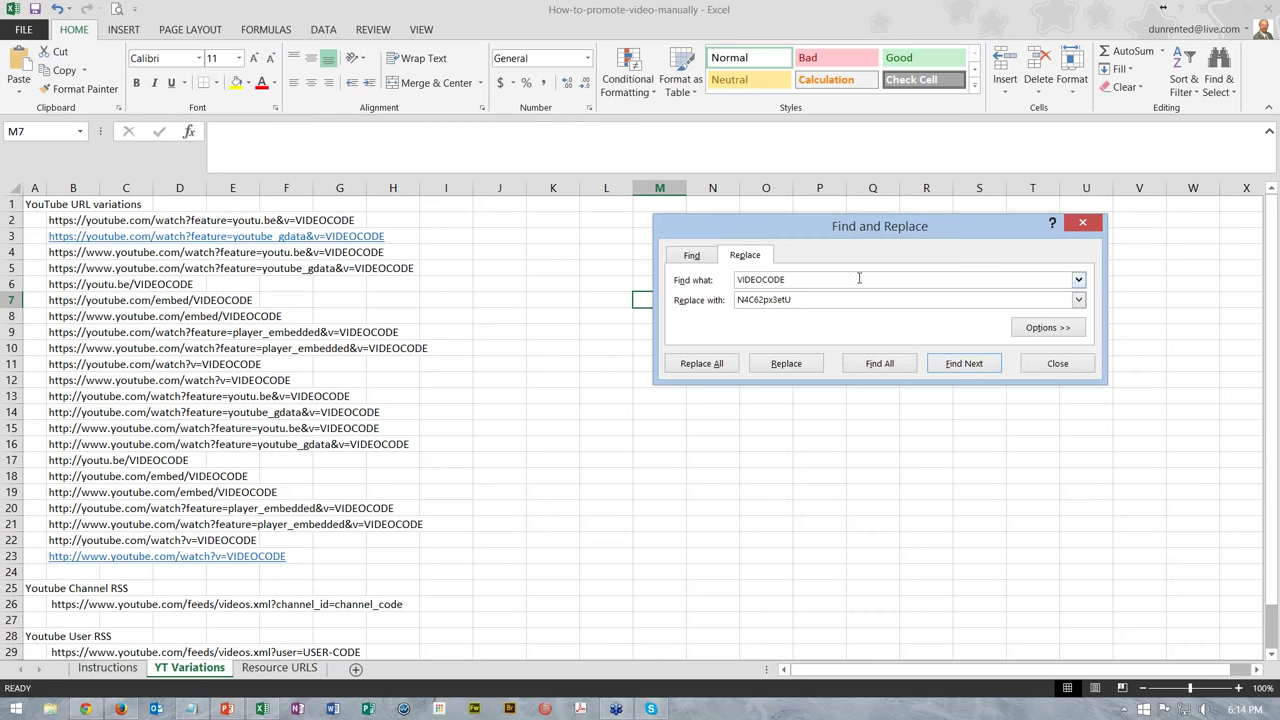
{"action": "left_click", "coordinate": [720, 366]}
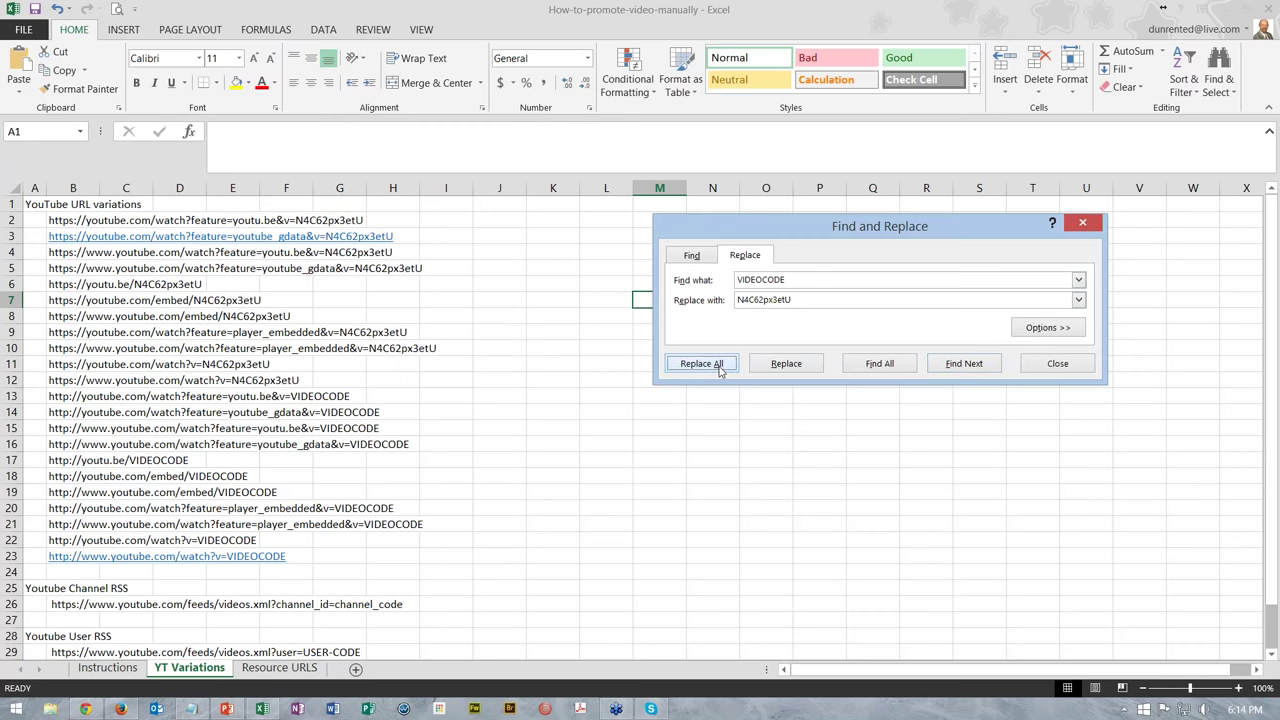
{"action": "left_click", "coordinate": [646, 400]}
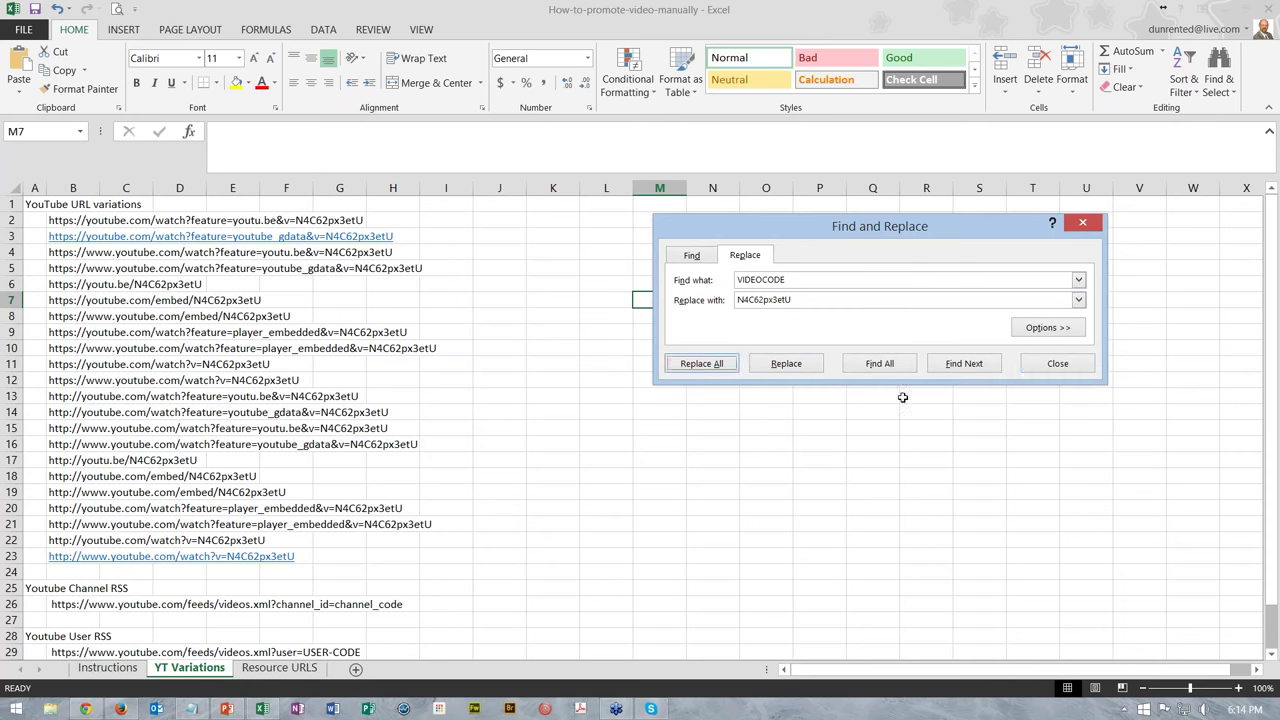
{"action": "left_click", "coordinate": [1057, 364]}
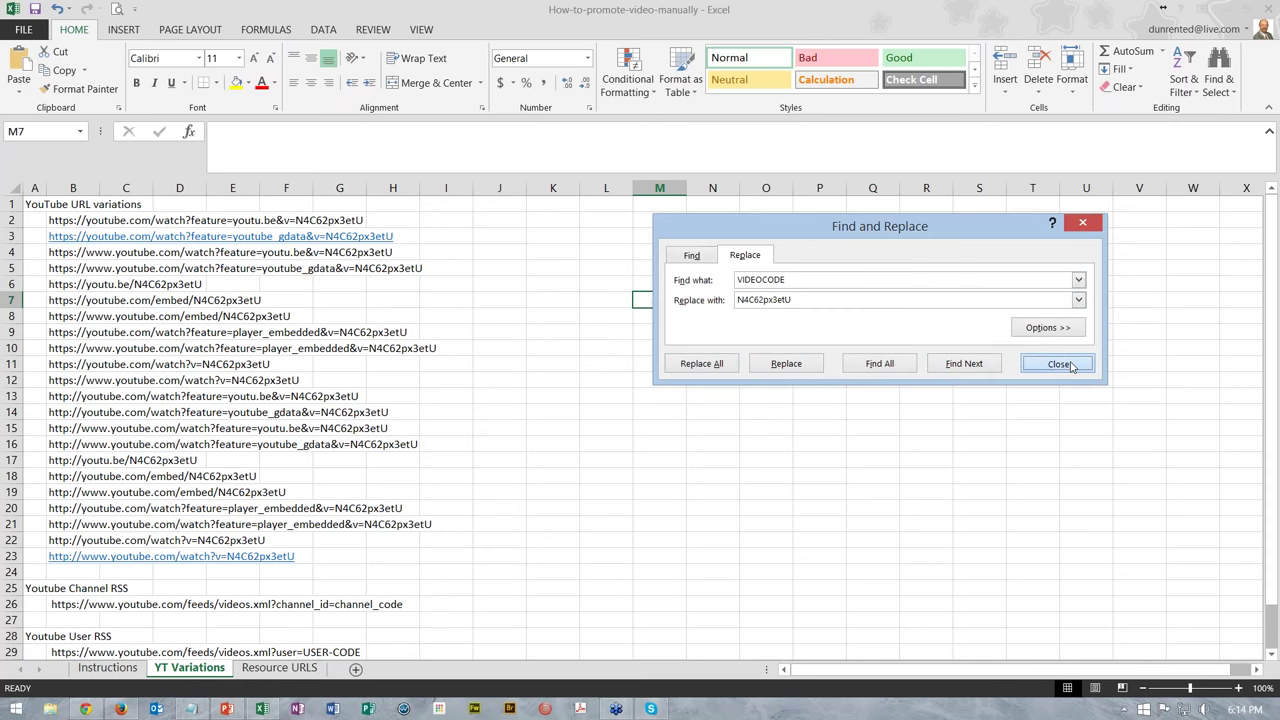
Step: Copy the URL variation in cell B2 and load it in a new Chrome tab
{"action": "left_click", "coordinate": [57, 219]}
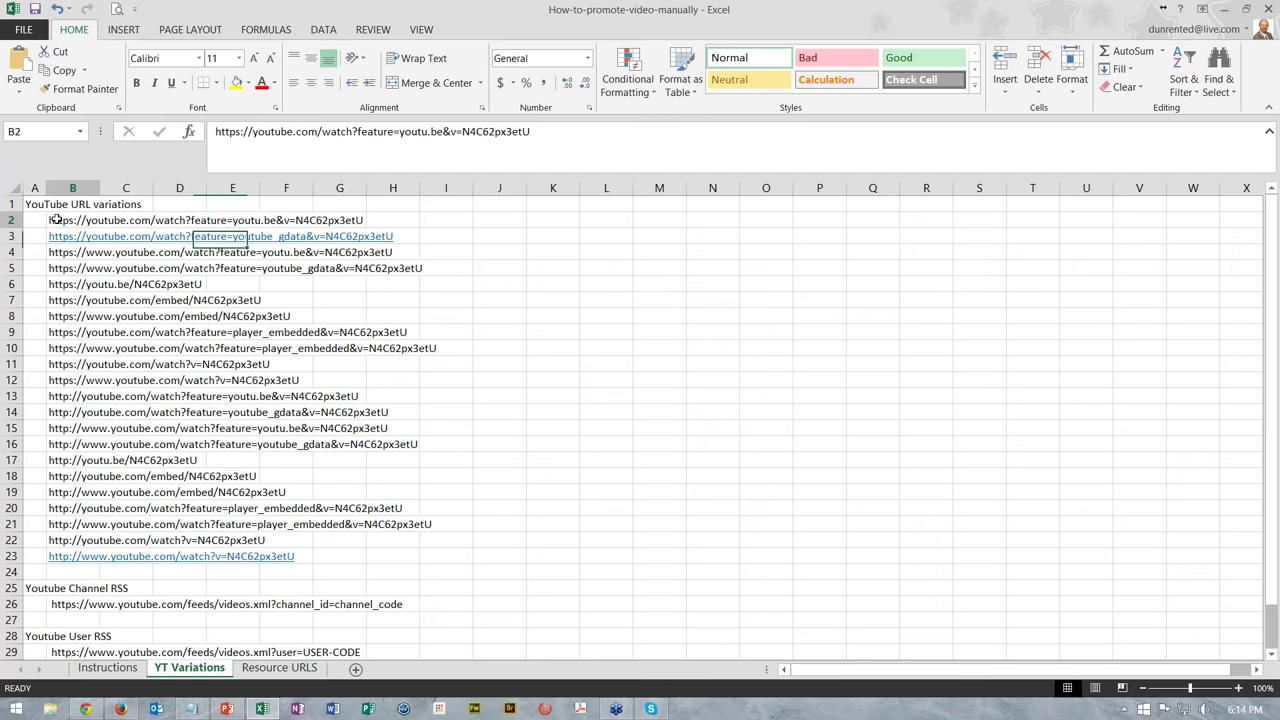
{"action": "key", "text": "ctrl+c"}
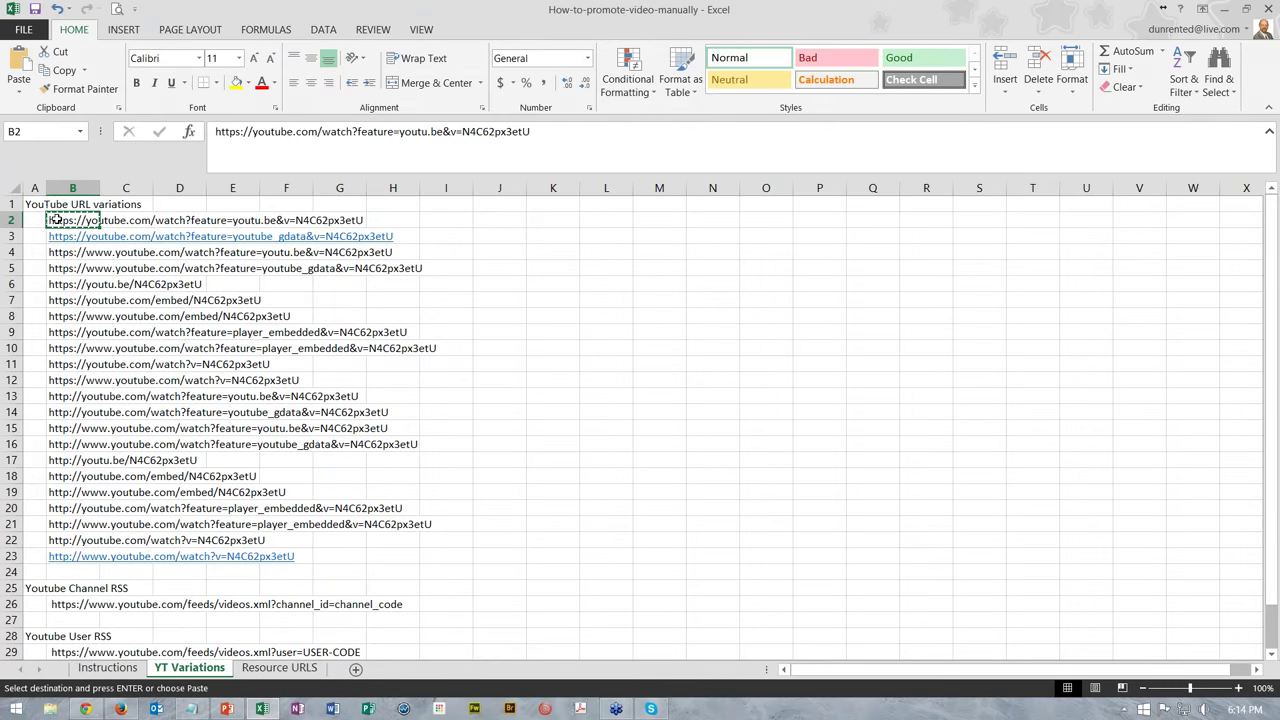
{"action": "key", "text": "alt+Tab"}
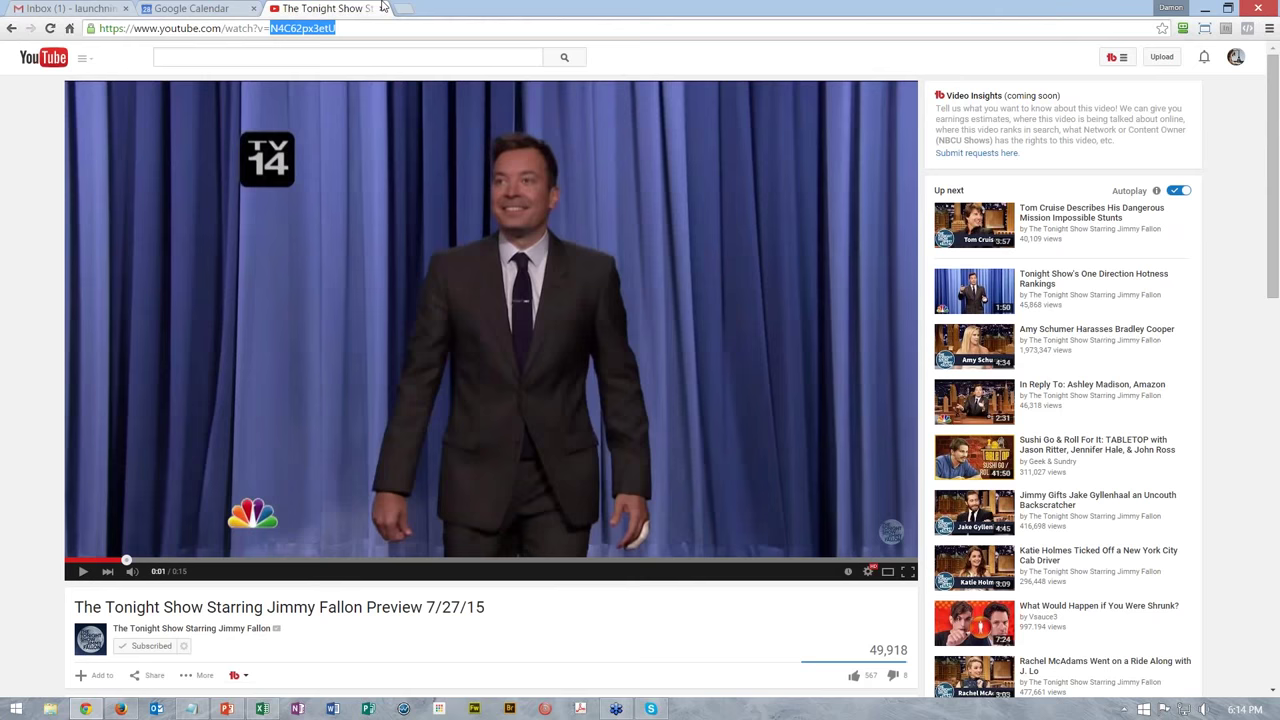
{"action": "left_click", "coordinate": [405, 14]}
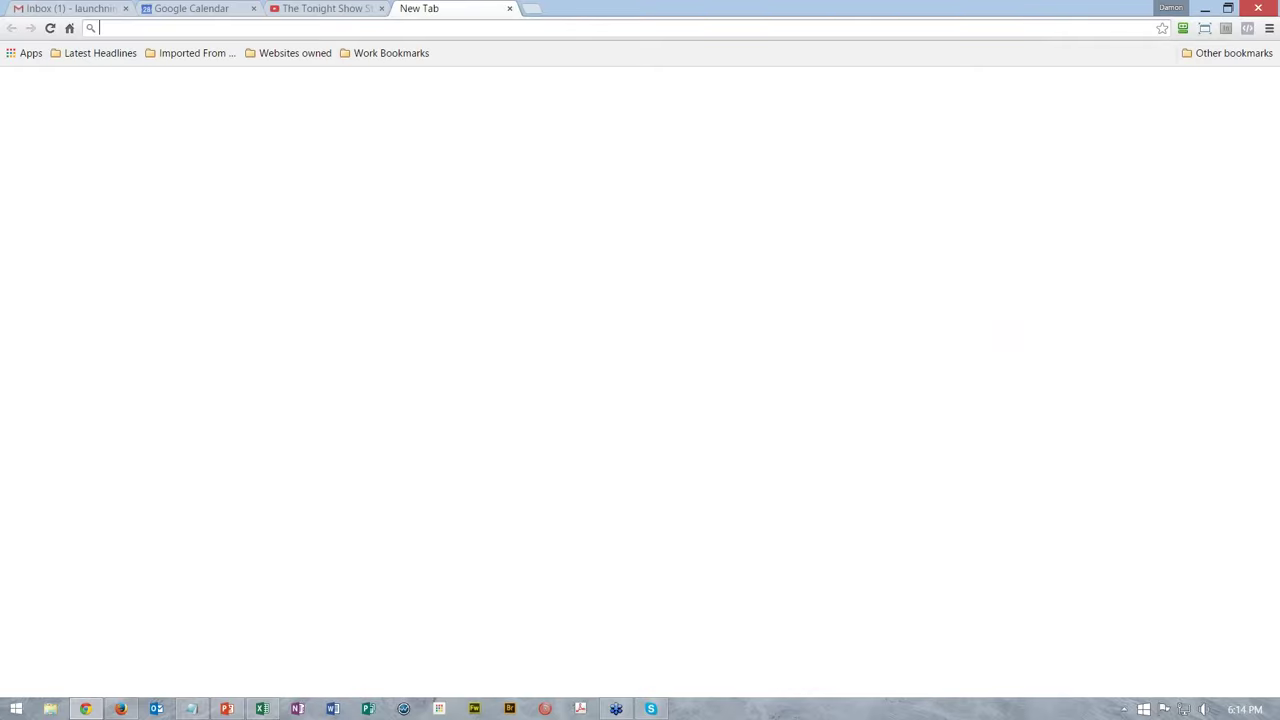
{"action": "key", "text": "ctrl+v"}
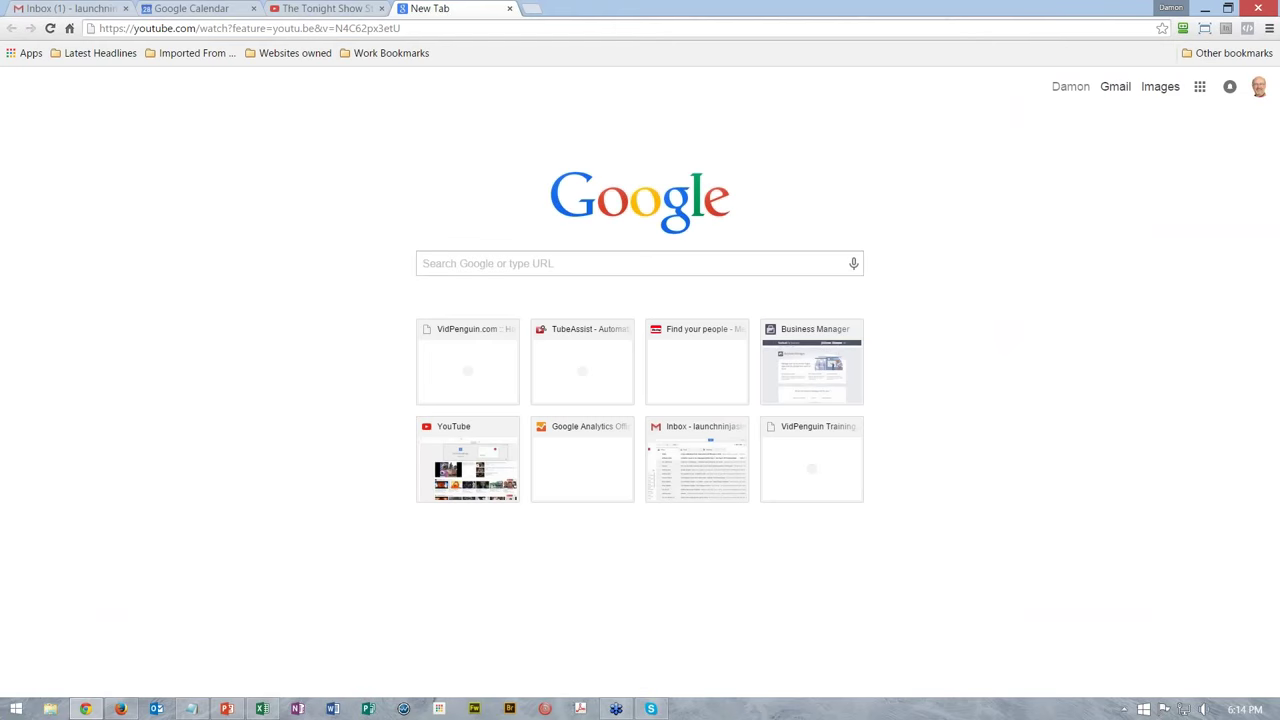
{"action": "key", "text": "Return"}
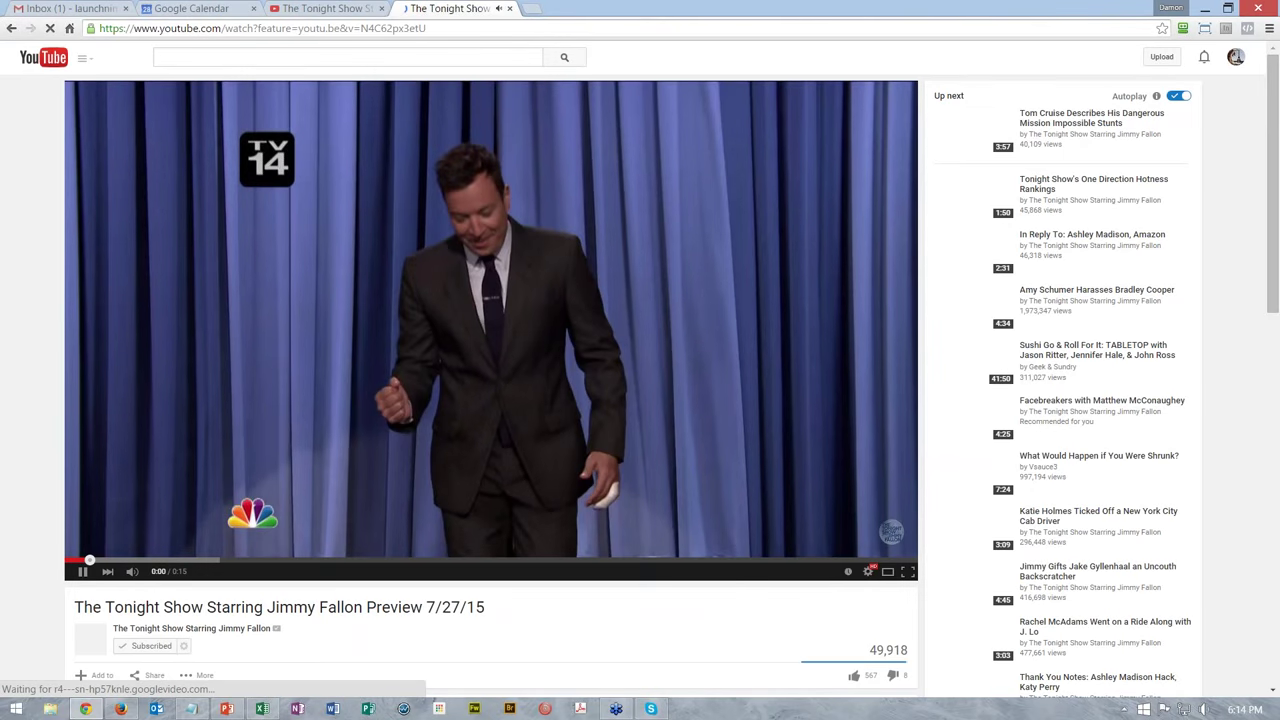
{"action": "key", "text": "alt+Tab"}
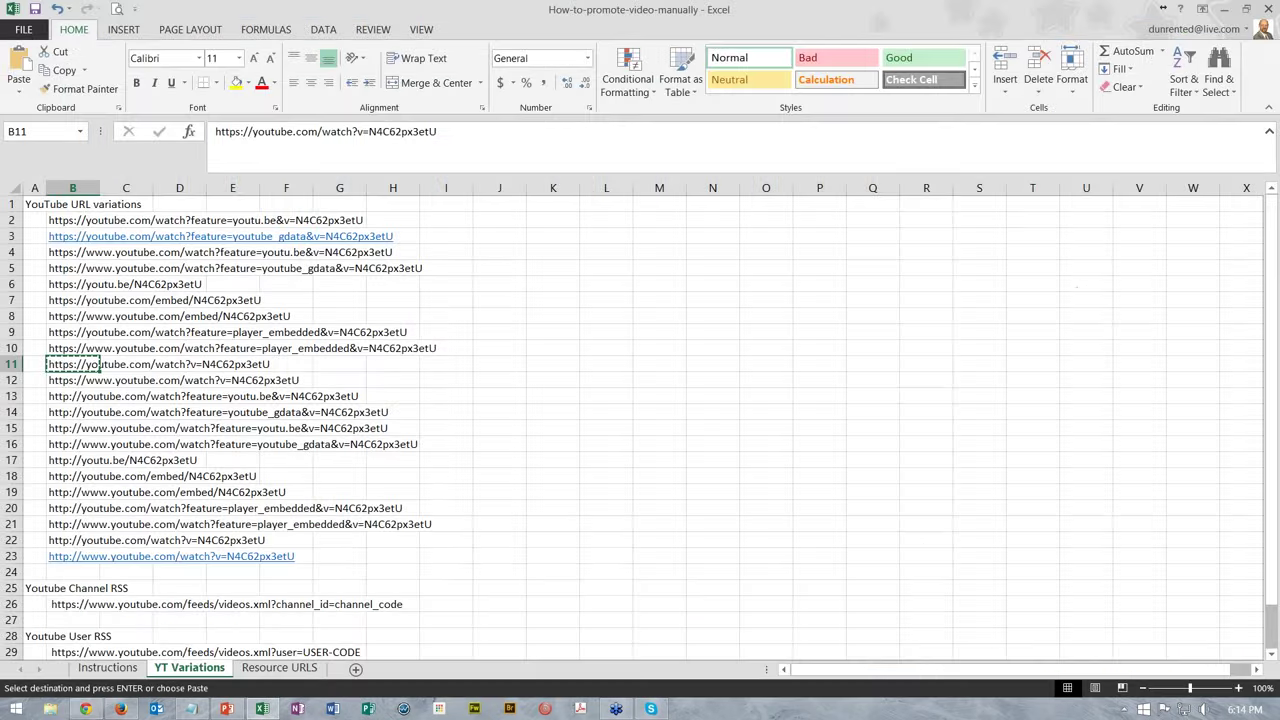
{"action": "key", "text": "alt+Tab"}
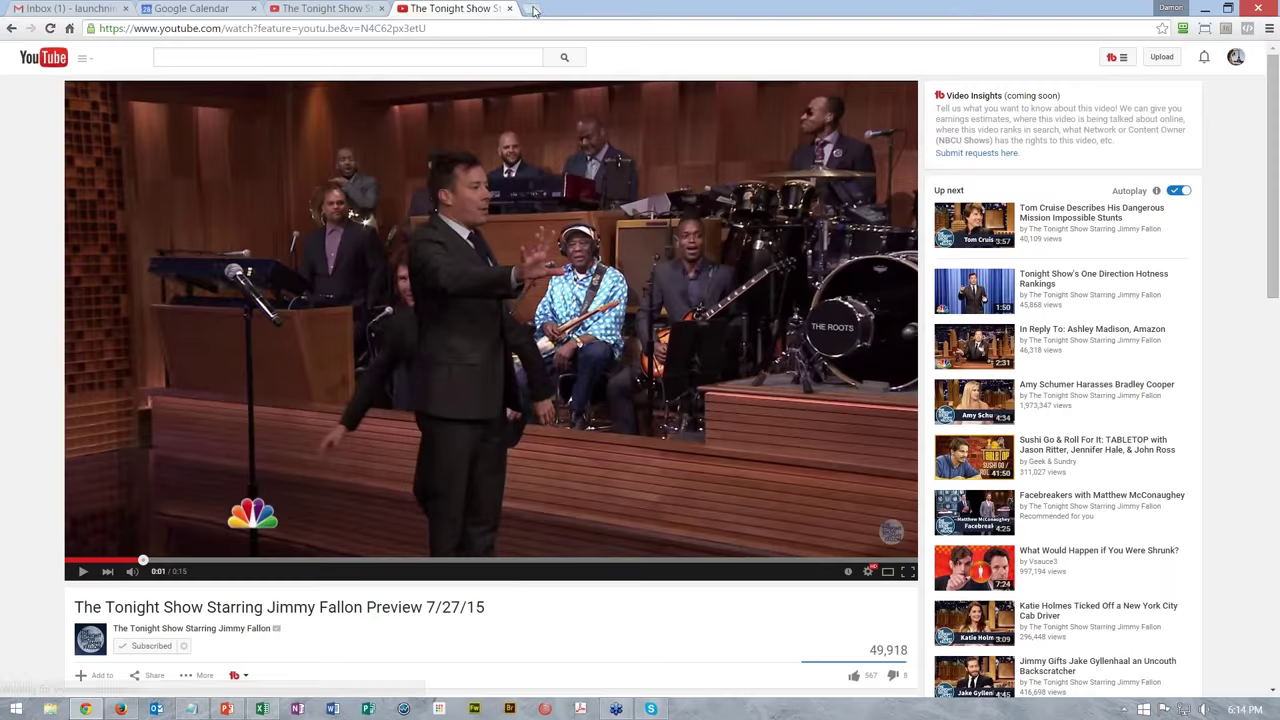
{"action": "left_click", "coordinate": [532, 10]}
{"action": "key", "text": "ctrl+v"}
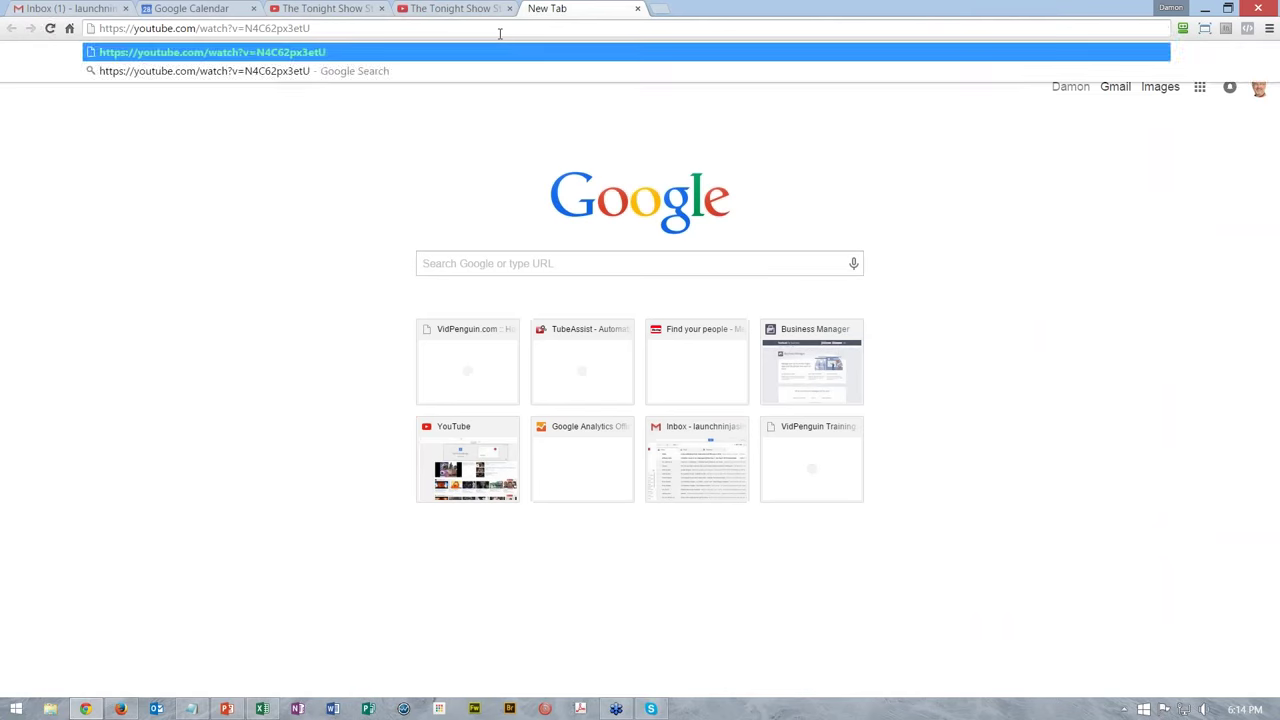
{"action": "key", "text": "Return"}
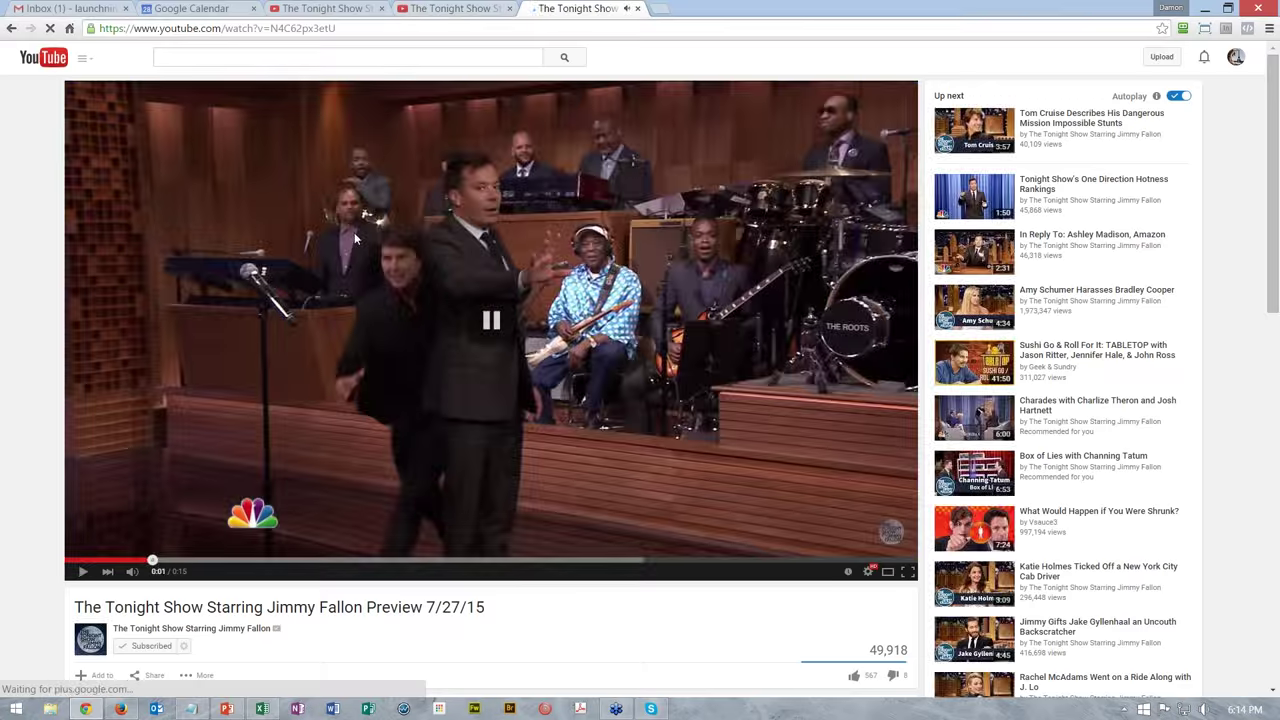
{"action": "key", "text": "alt+Tab"}
{"action": "key", "text": "alt+Tab"}
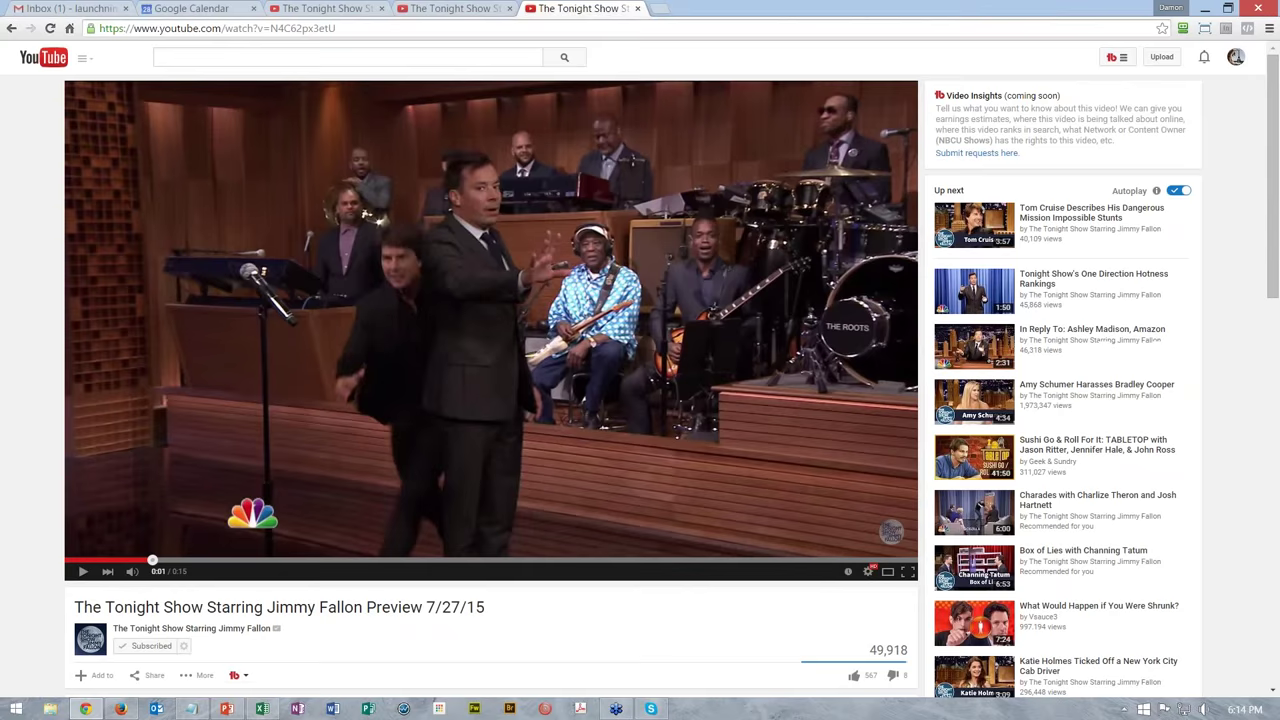
{"action": "left_click", "coordinate": [660, 12]}
{"action": "key", "text": "ctrl+v"}
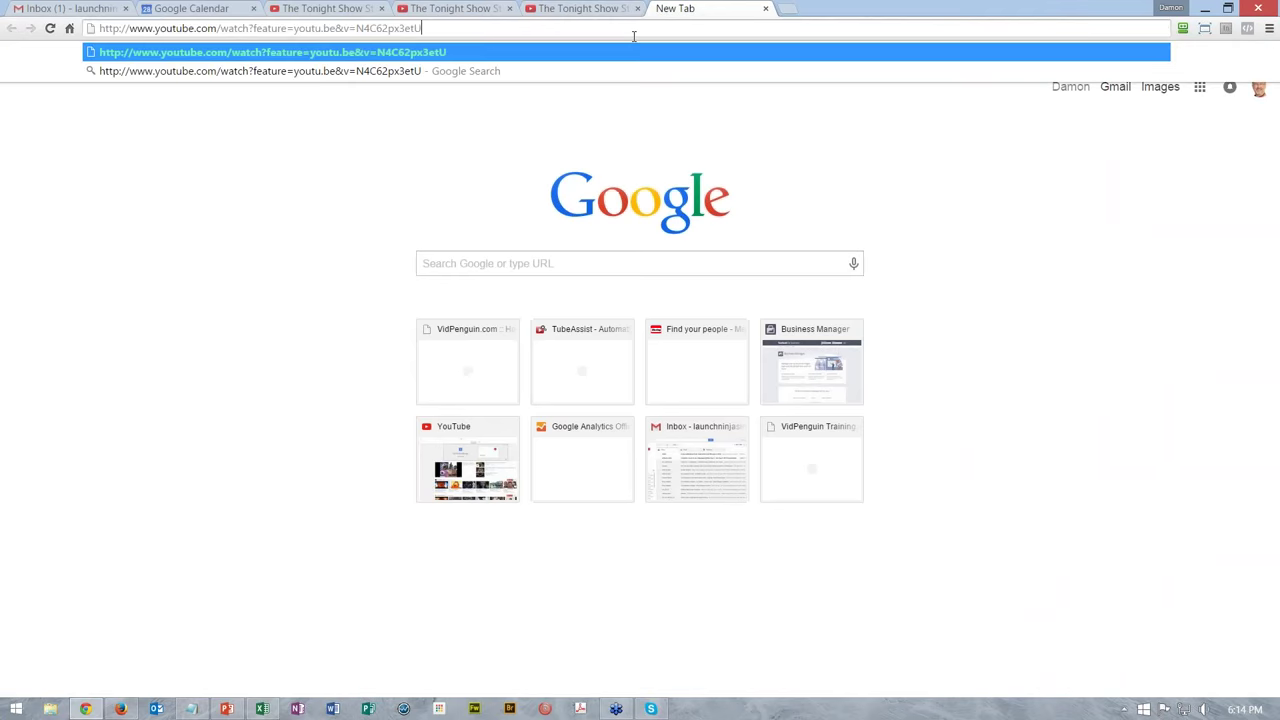
{"action": "key", "text": "Return"}
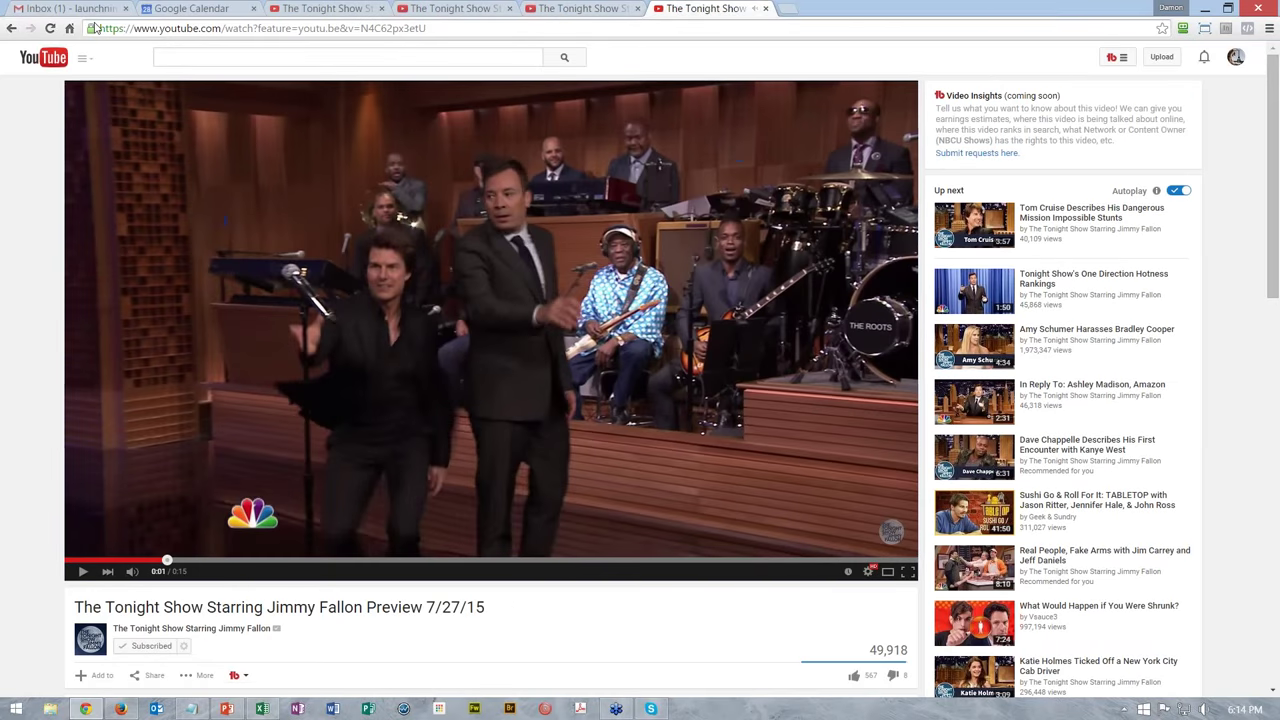
Step: Copy the player_embedded URL from cell B20 in Excel, load it in a new Chrome tab, pause the video, and return to the original video's tab
{"action": "key", "text": "alt+Tab"}
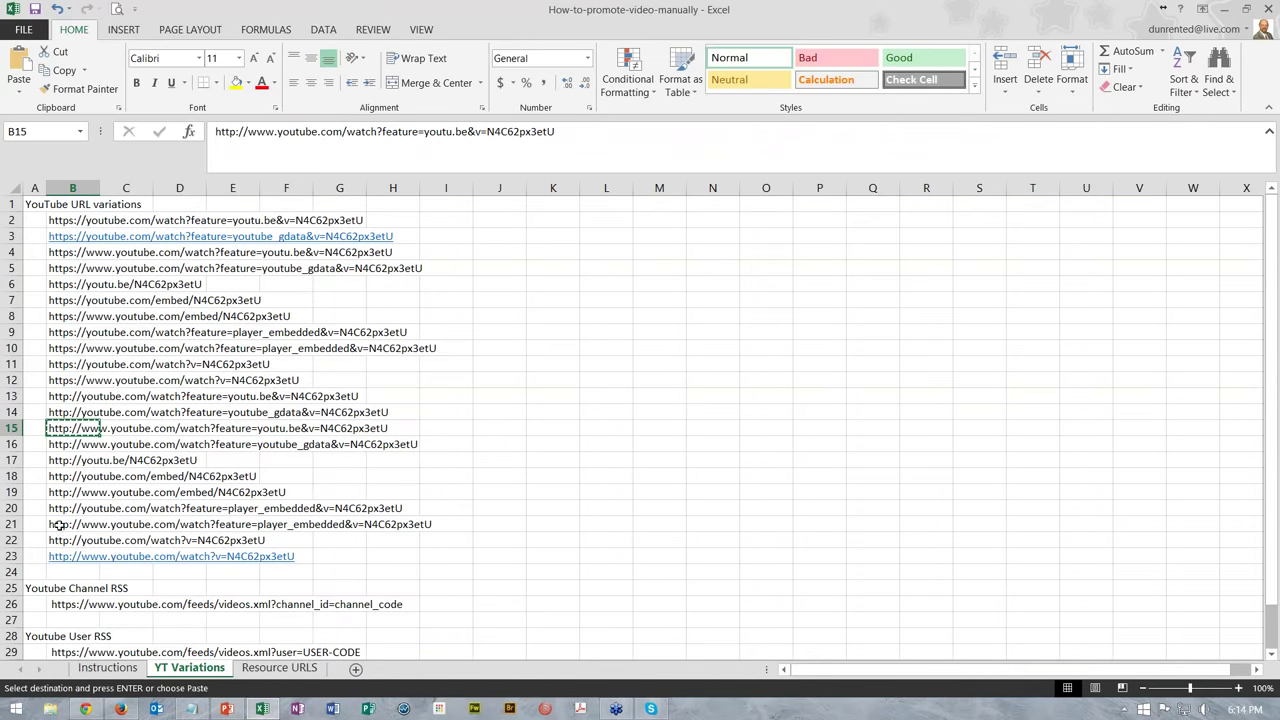
{"action": "left_click", "coordinate": [58, 508]}
{"action": "key", "text": "ctrl+c"}
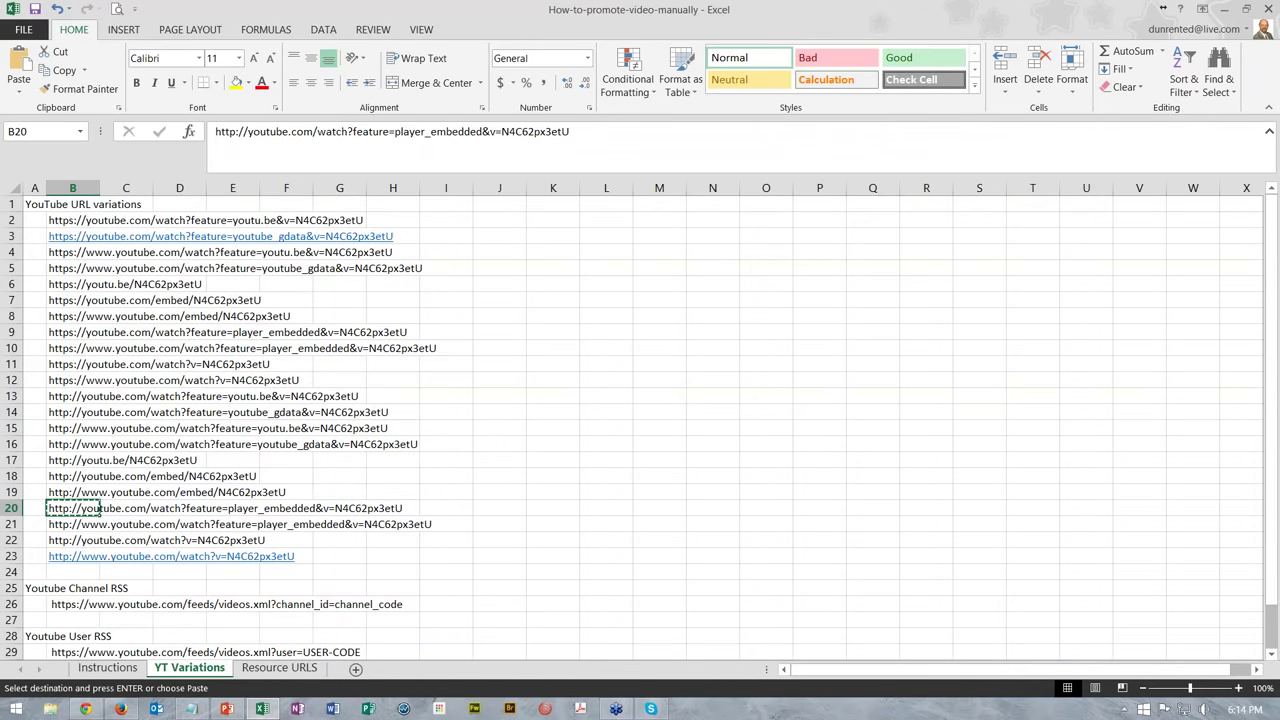
{"action": "key", "text": "alt+Tab"}
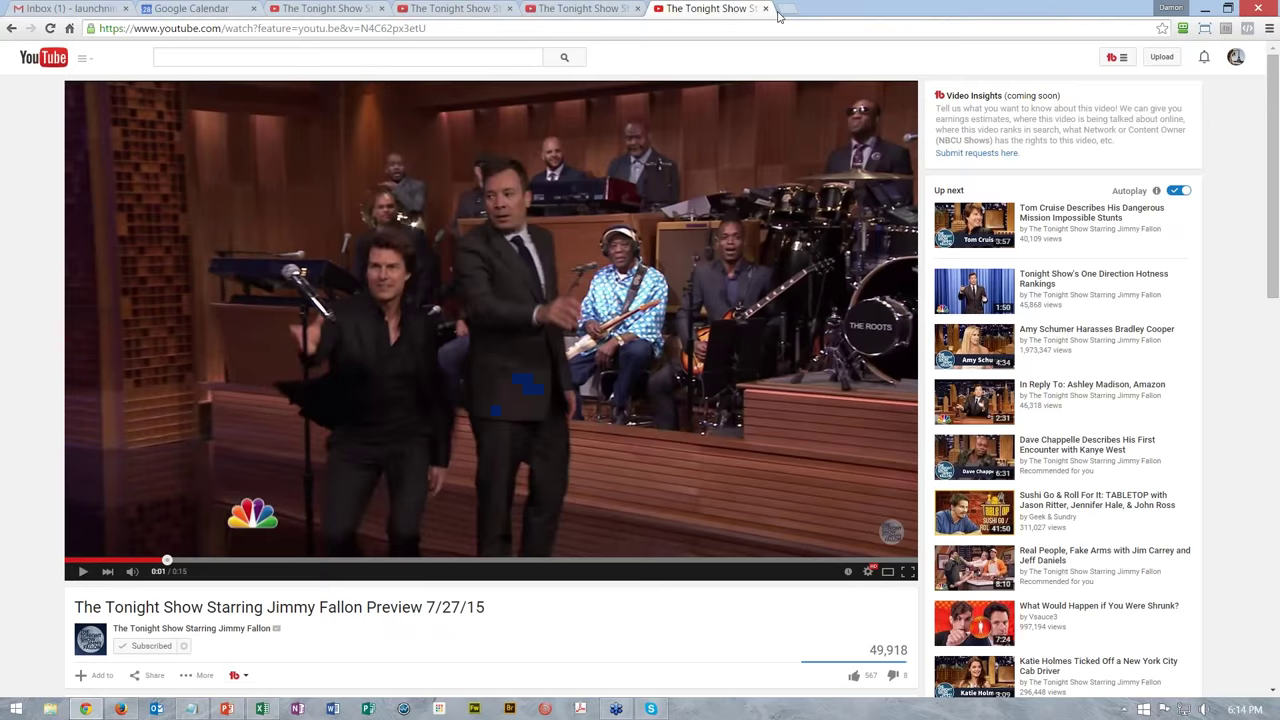
{"action": "left_click", "coordinate": [782, 12]}
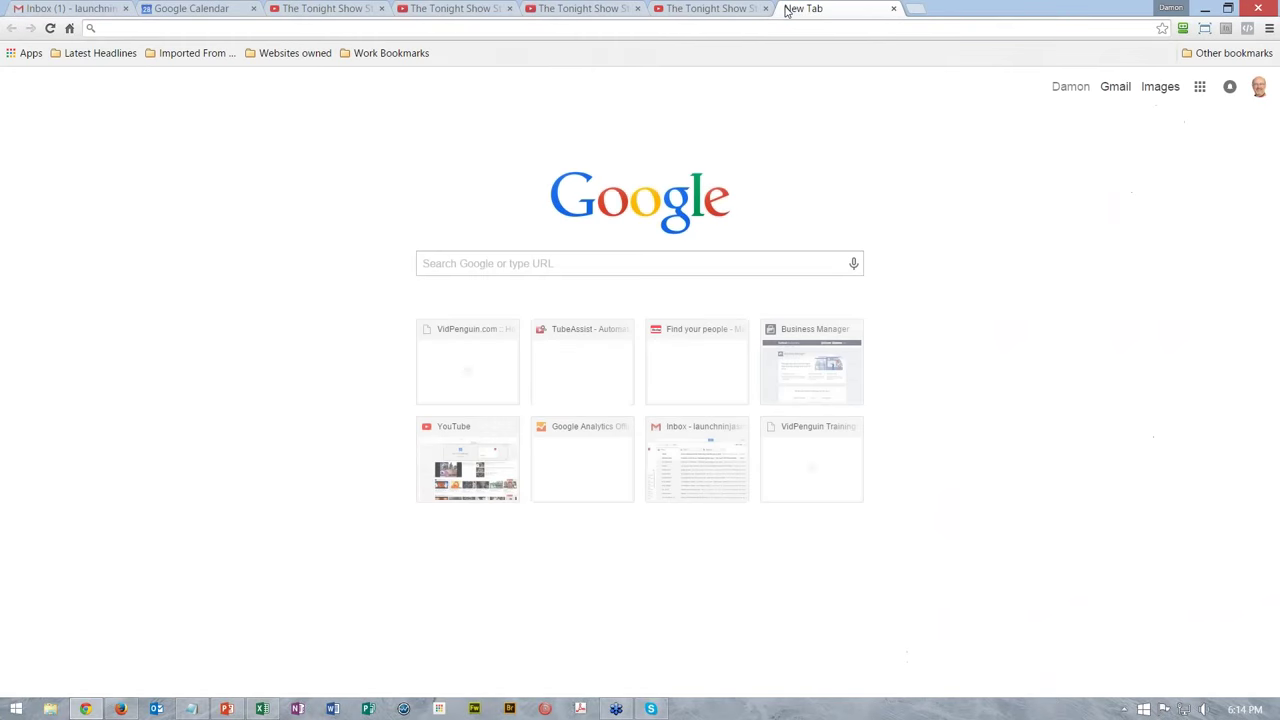
{"action": "key", "text": "ctrl+v"}
{"action": "key", "text": "Return"}
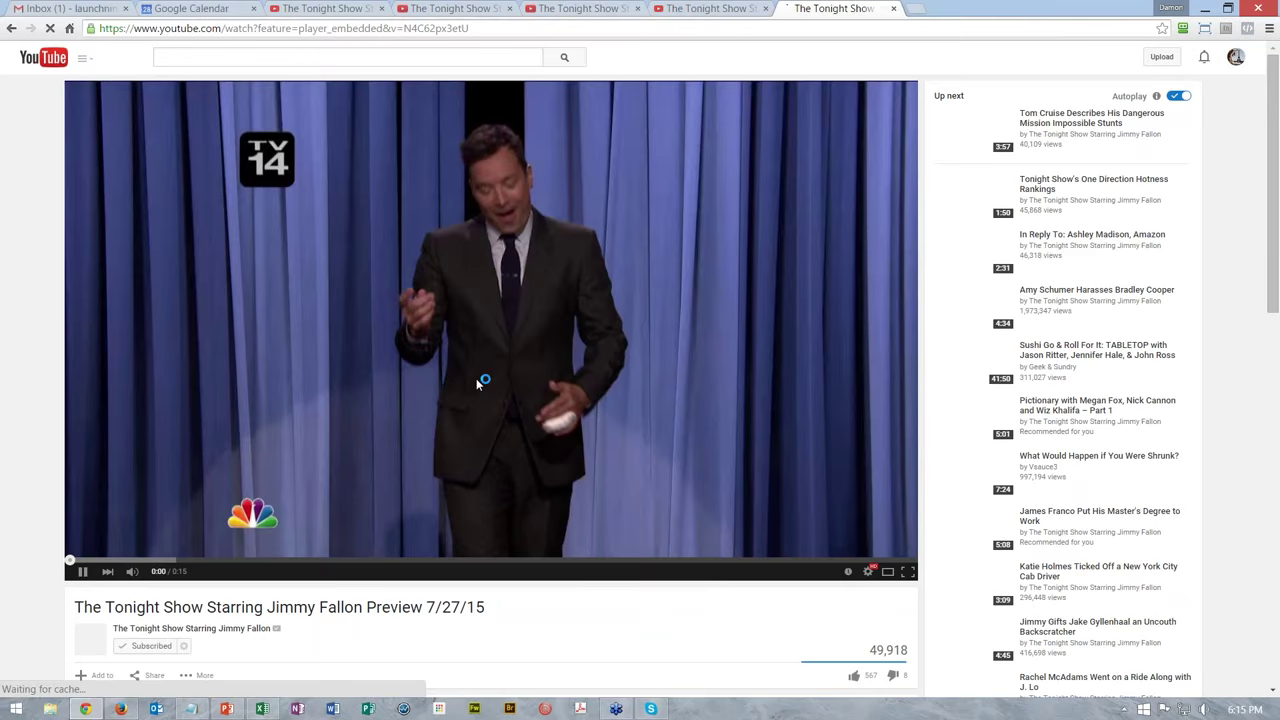
{"action": "left_click", "coordinate": [432, 378]}
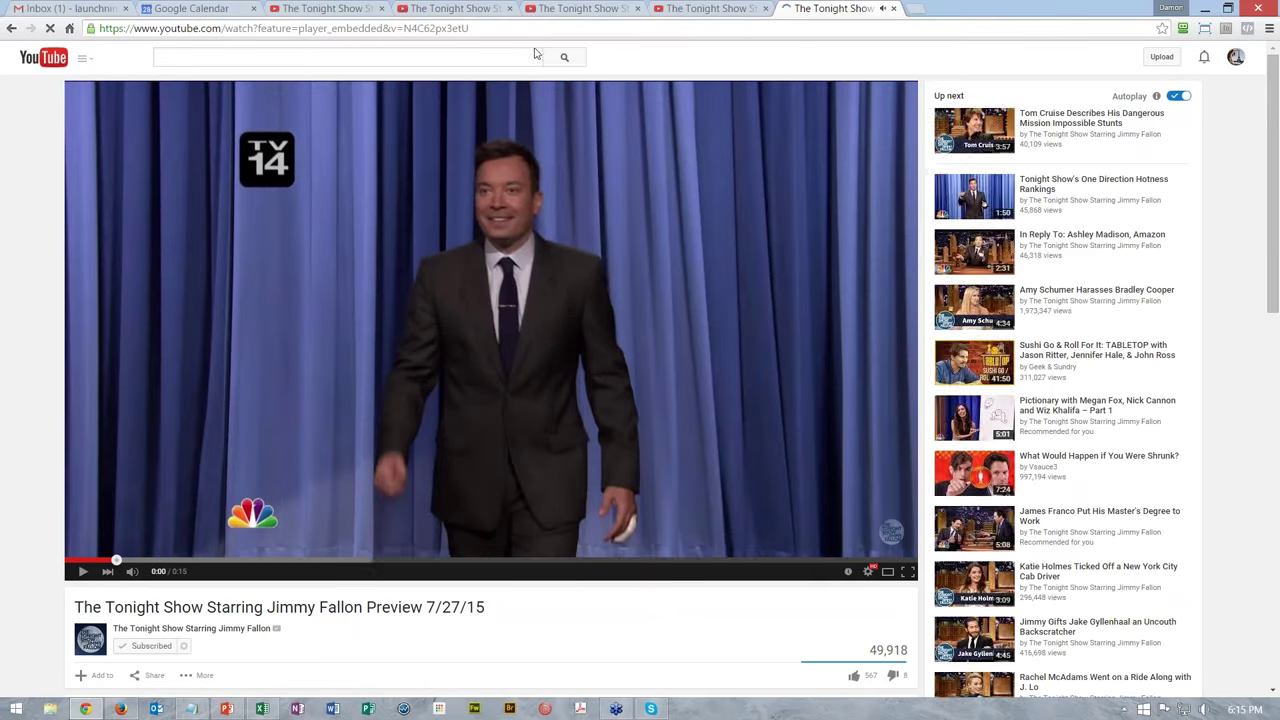
{"action": "left_click", "coordinate": [355, 12]}
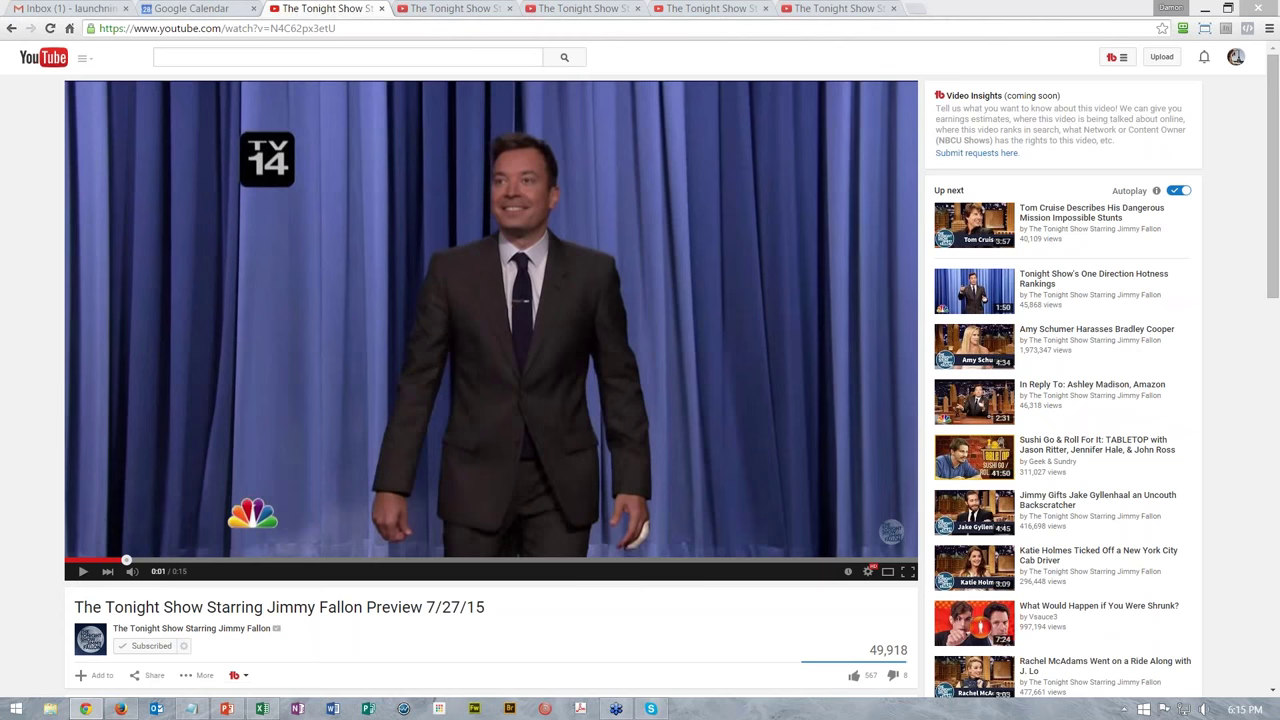
Step: Switch to Excel and review the Instructions sheet and the channel, user and playlist RSS URL templates on the YT Variations sheet
{"action": "key", "text": "alt+Tab"}
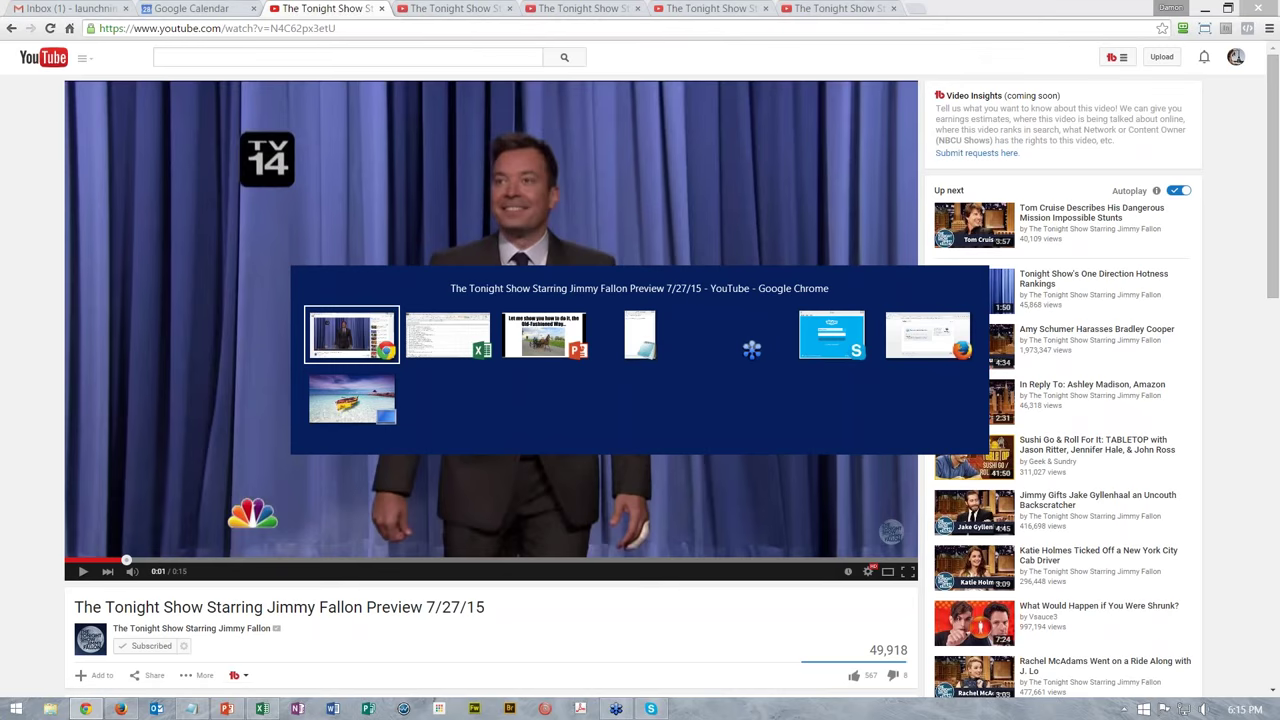
{"action": "key", "text": "alt+Tab"}
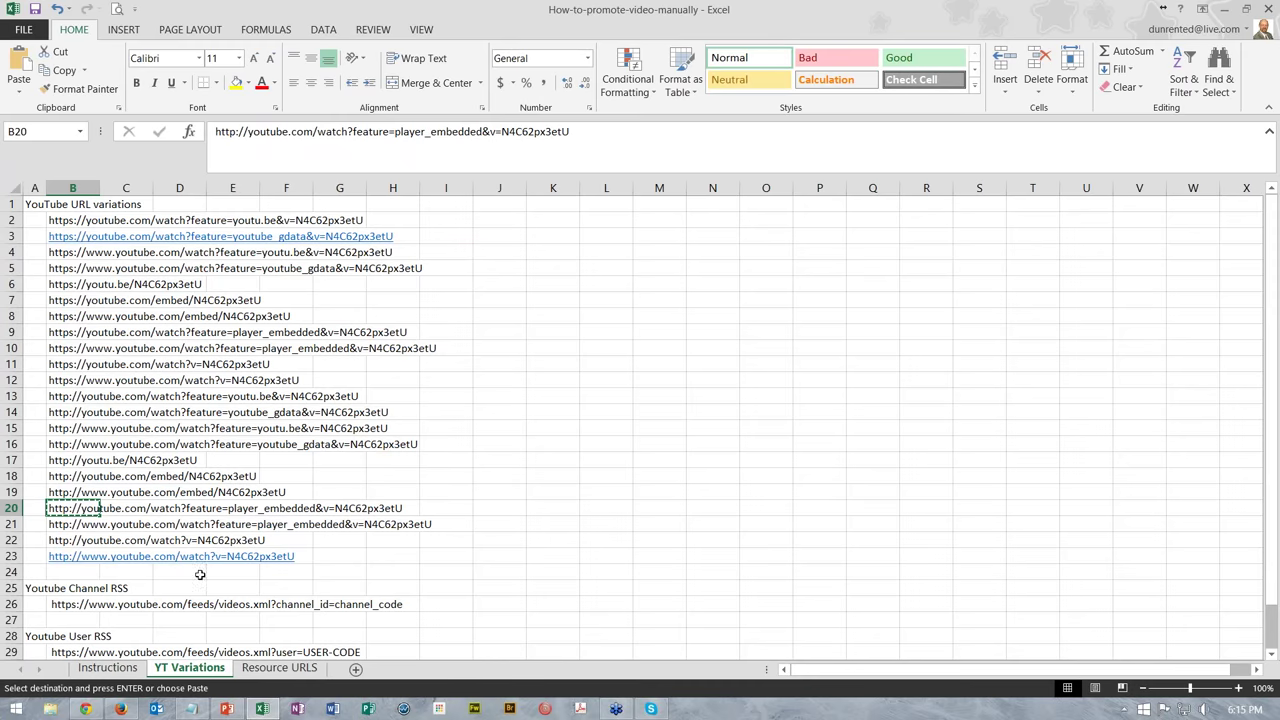
{"action": "left_click", "coordinate": [108, 668]}
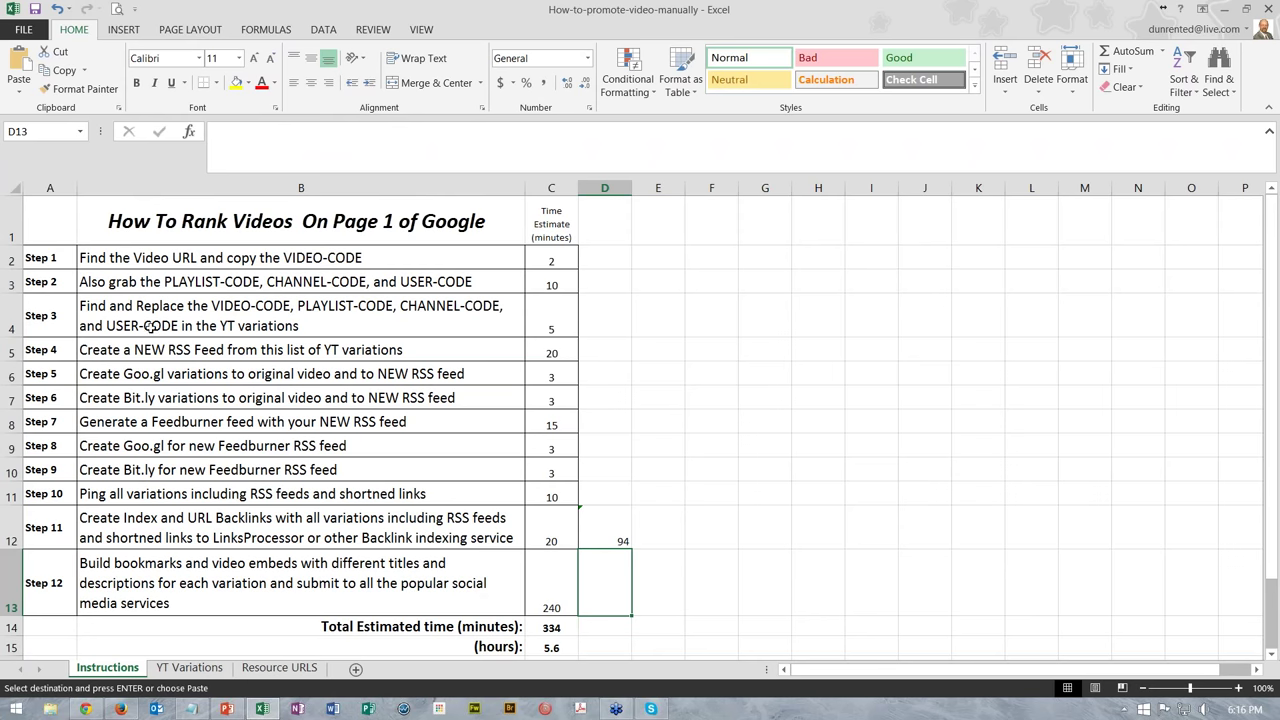
{"action": "left_click", "coordinate": [205, 670]}
{"action": "scroll", "coordinate": [576, 432], "scroll_direction": "down", "scroll_amount": 2}
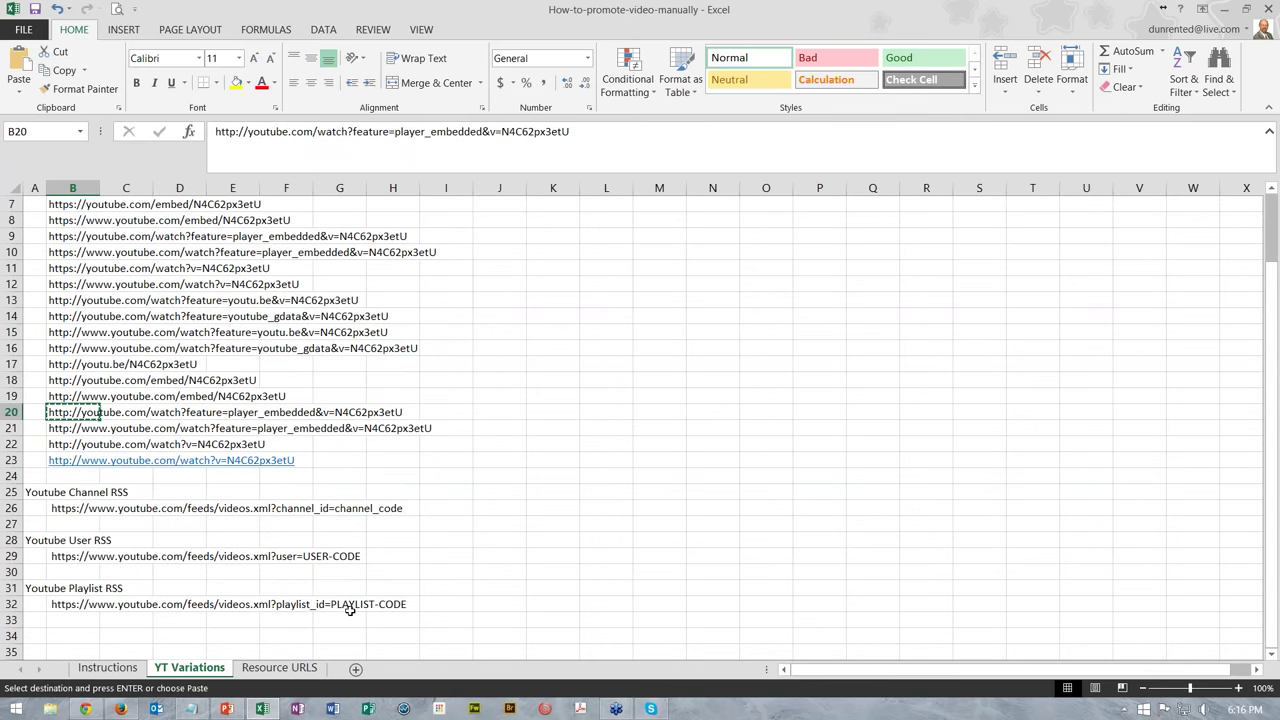
Step: Switch to Chrome, open The Tonight Show Starring Jimmy Fallon channel page, and select the channel code in its URL
{"action": "left_click", "coordinate": [85, 710]}
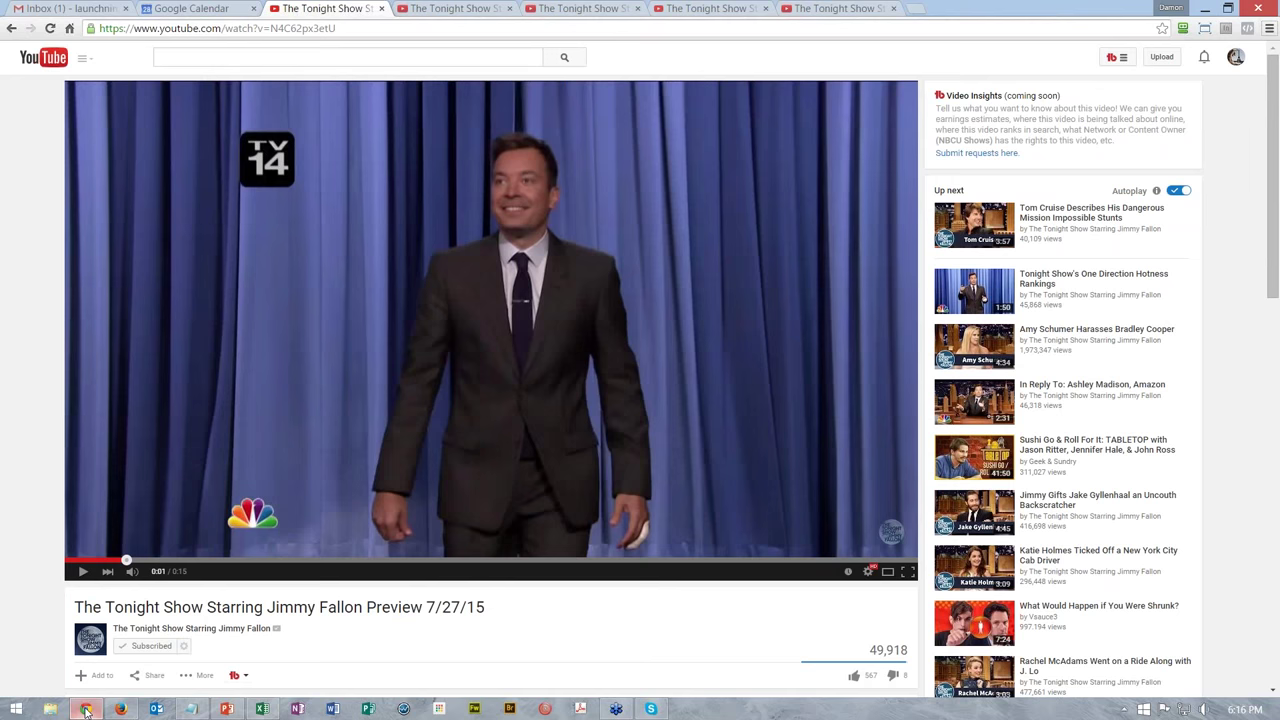
{"action": "left_click", "coordinate": [162, 630]}
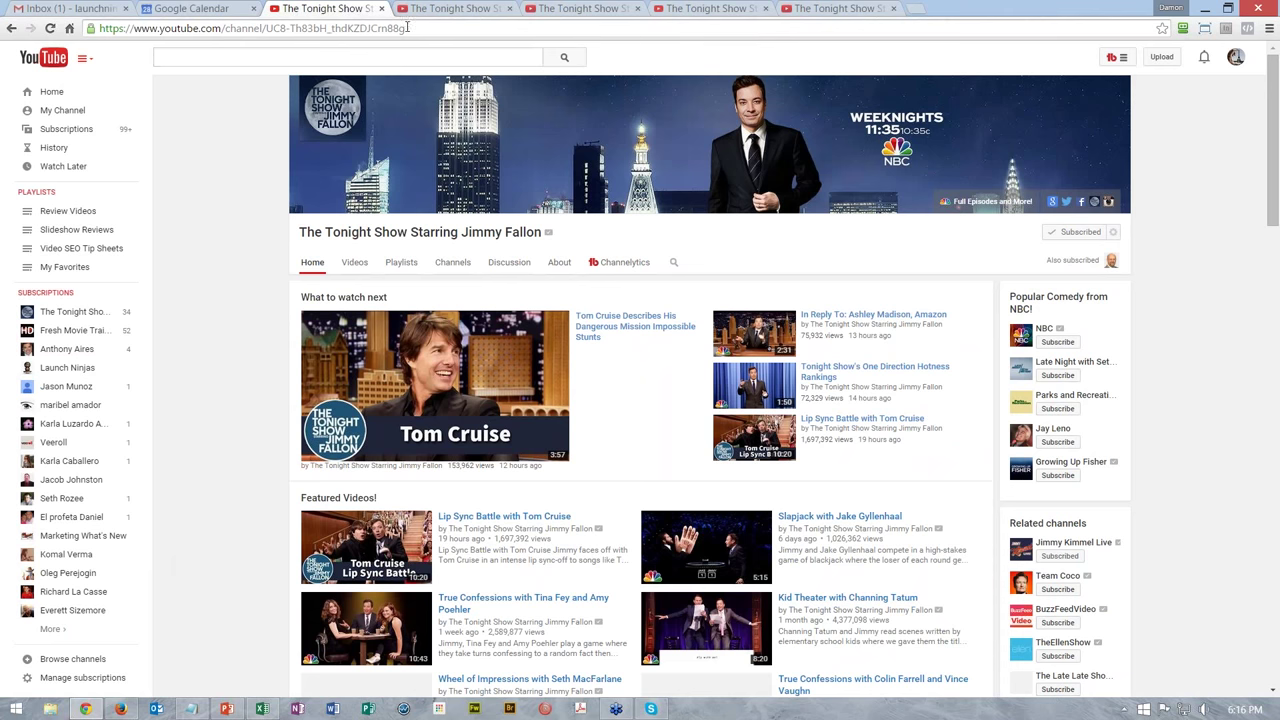
{"action": "left_click_drag", "start_coordinate": [407, 28], "coordinate": [267, 37]}
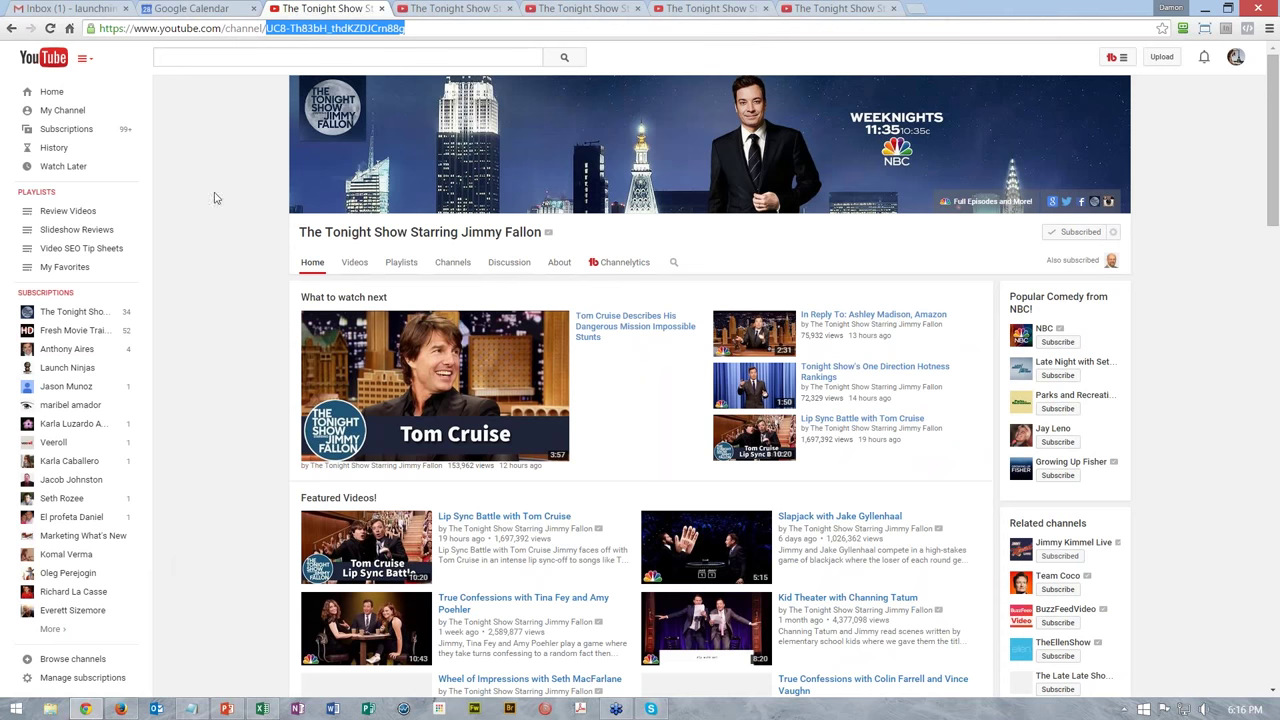
Step: Open the channel's November 7th, 2014 playlist and select the playlist code in its URL
{"action": "left_click", "coordinate": [400, 264]}
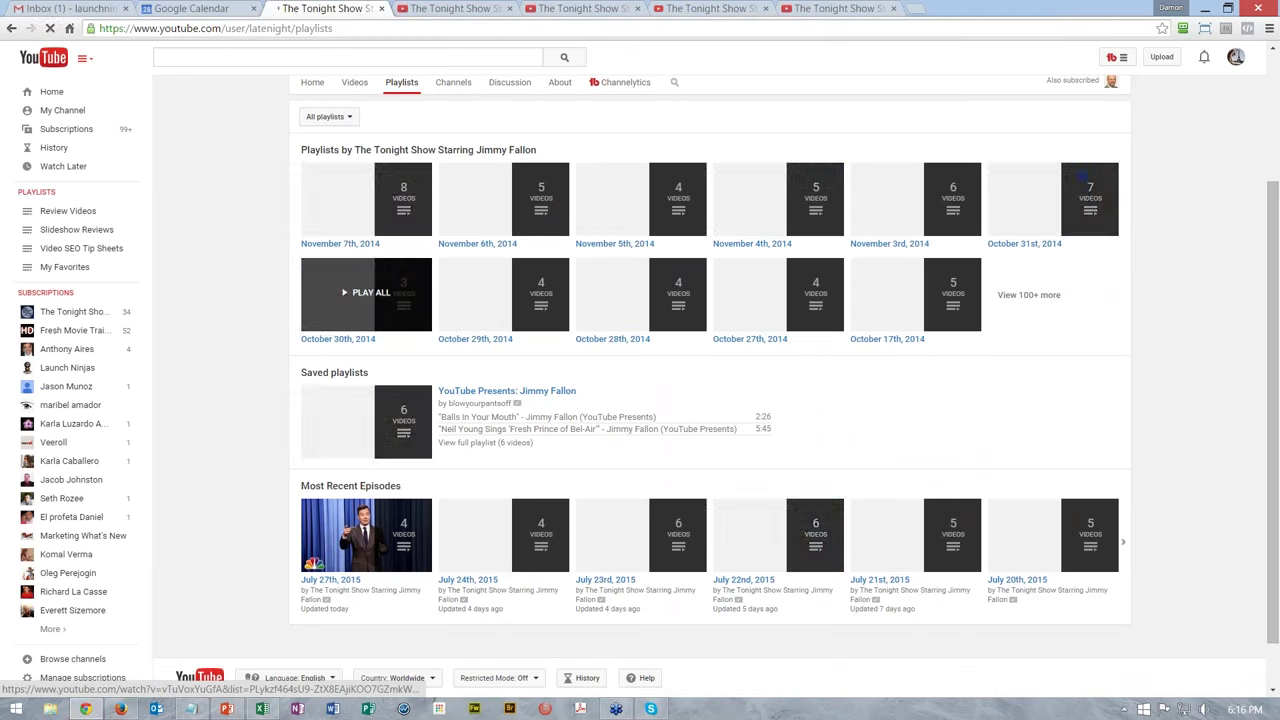
{"action": "left_click", "coordinate": [340, 243]}
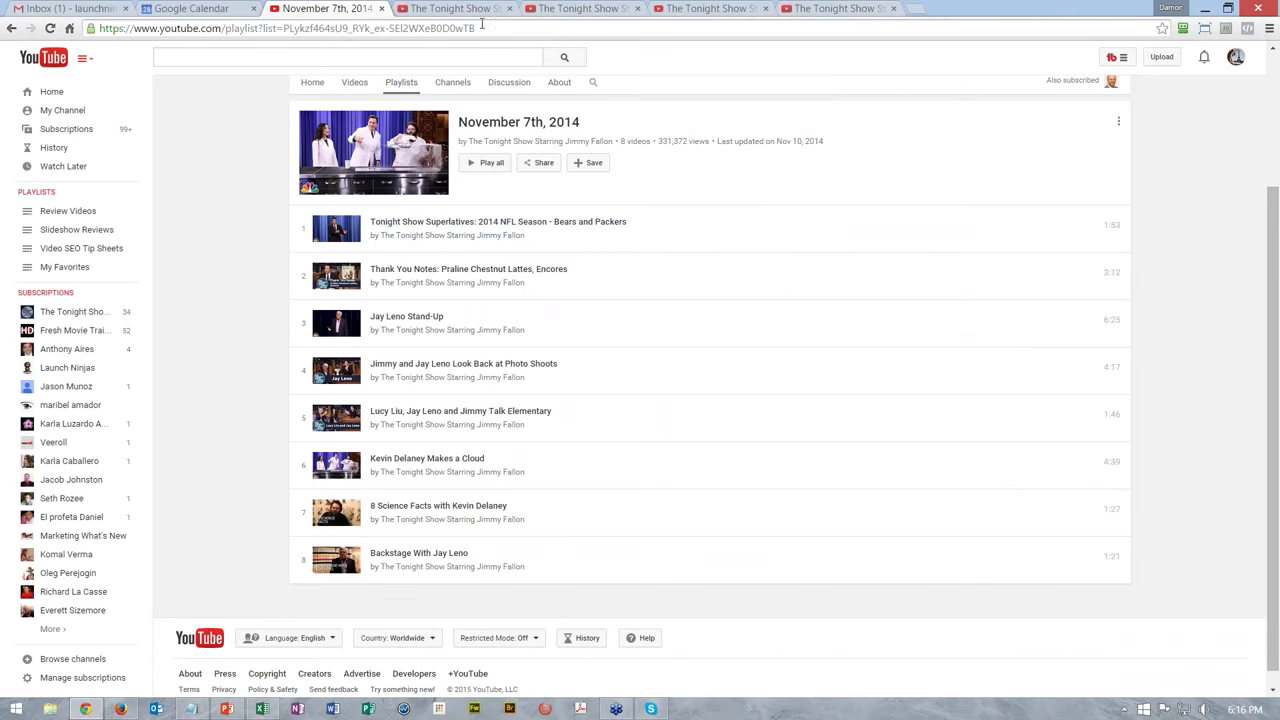
{"action": "left_click_drag", "start_coordinate": [476, 28], "coordinate": [284, 28]}
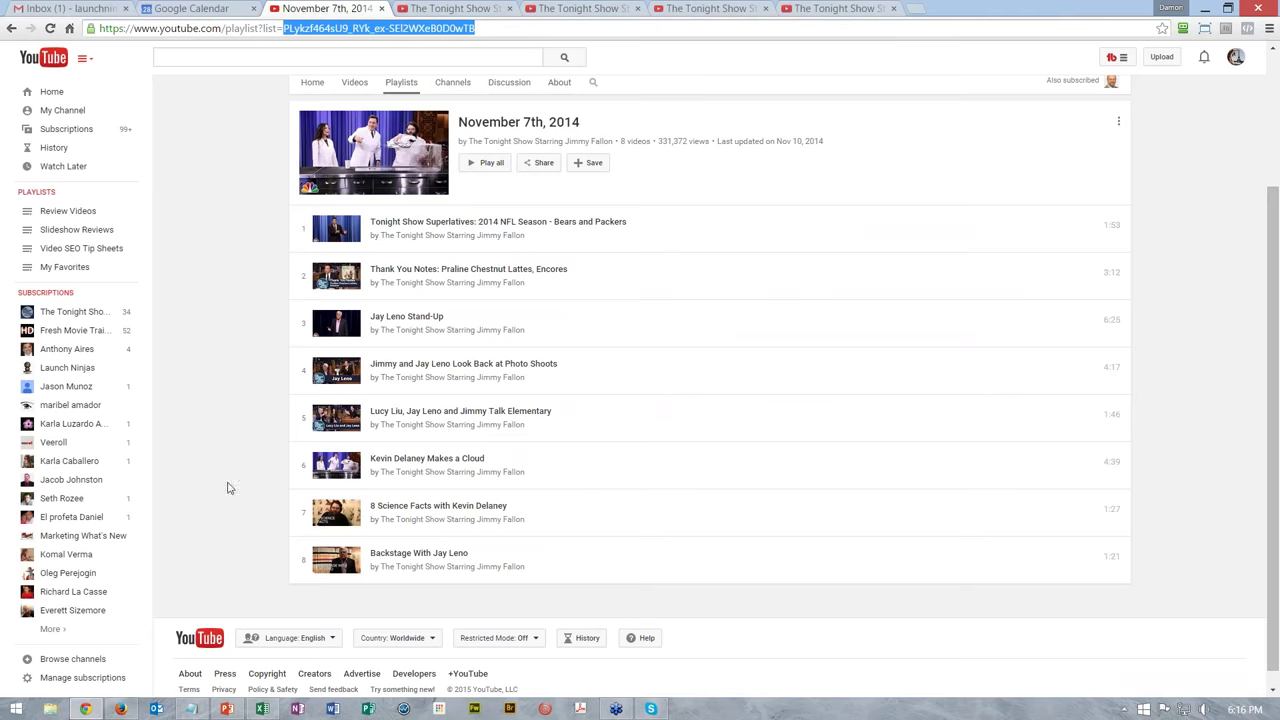
Step: Return to Excel, check the Instructions sheet, and open the createfeed.fivefilters.org link from cell A2 of the Resource URLS sheet
{"action": "left_click", "coordinate": [262, 709]}
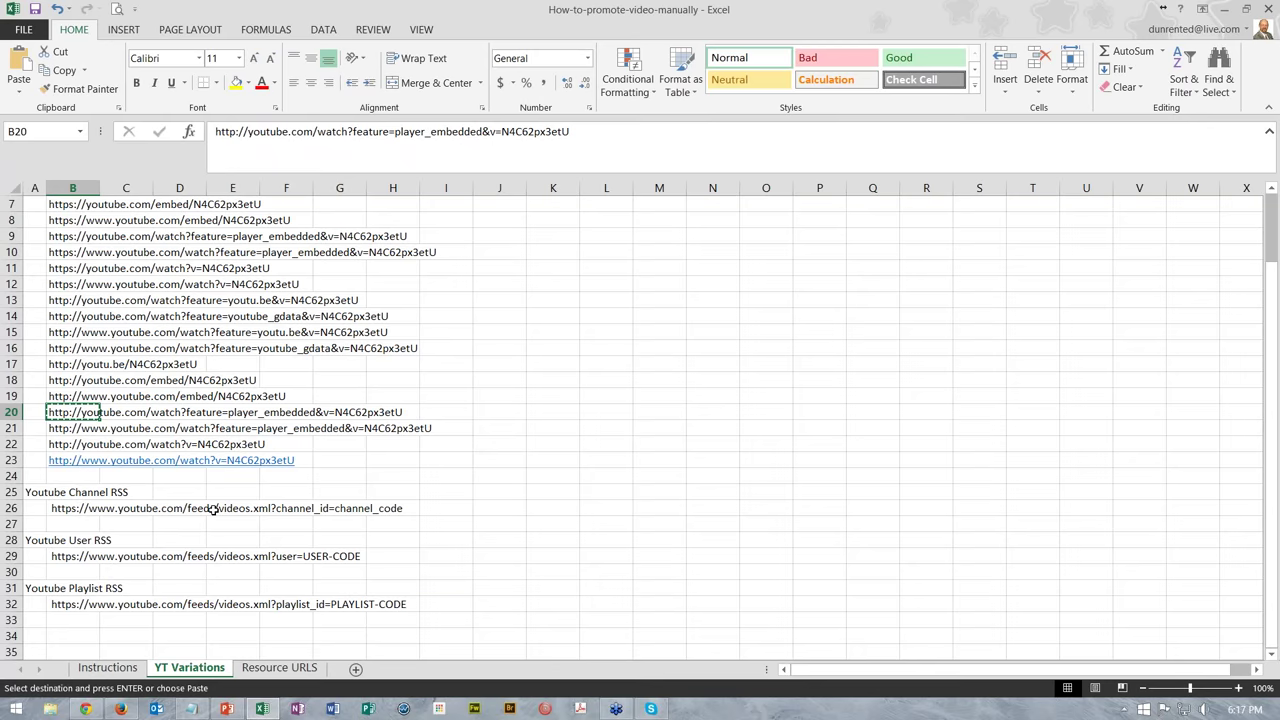
{"action": "left_click", "coordinate": [108, 668]}
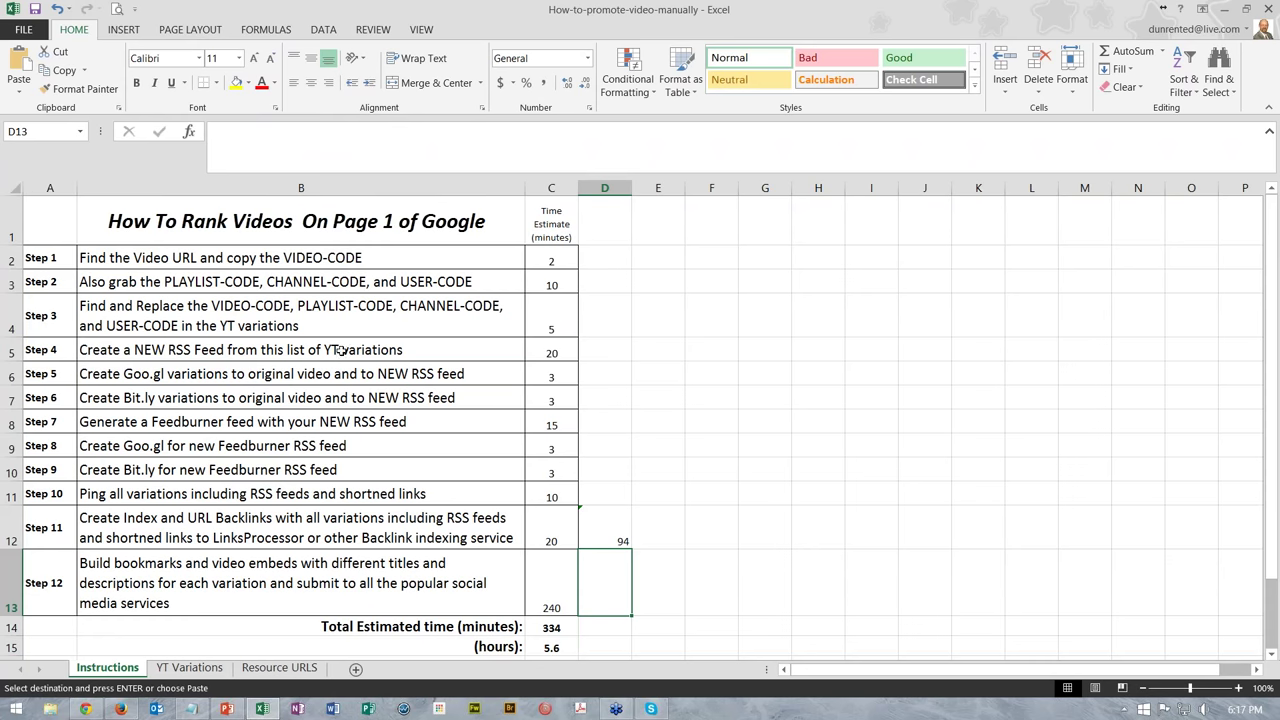
{"action": "left_click", "coordinate": [280, 668]}
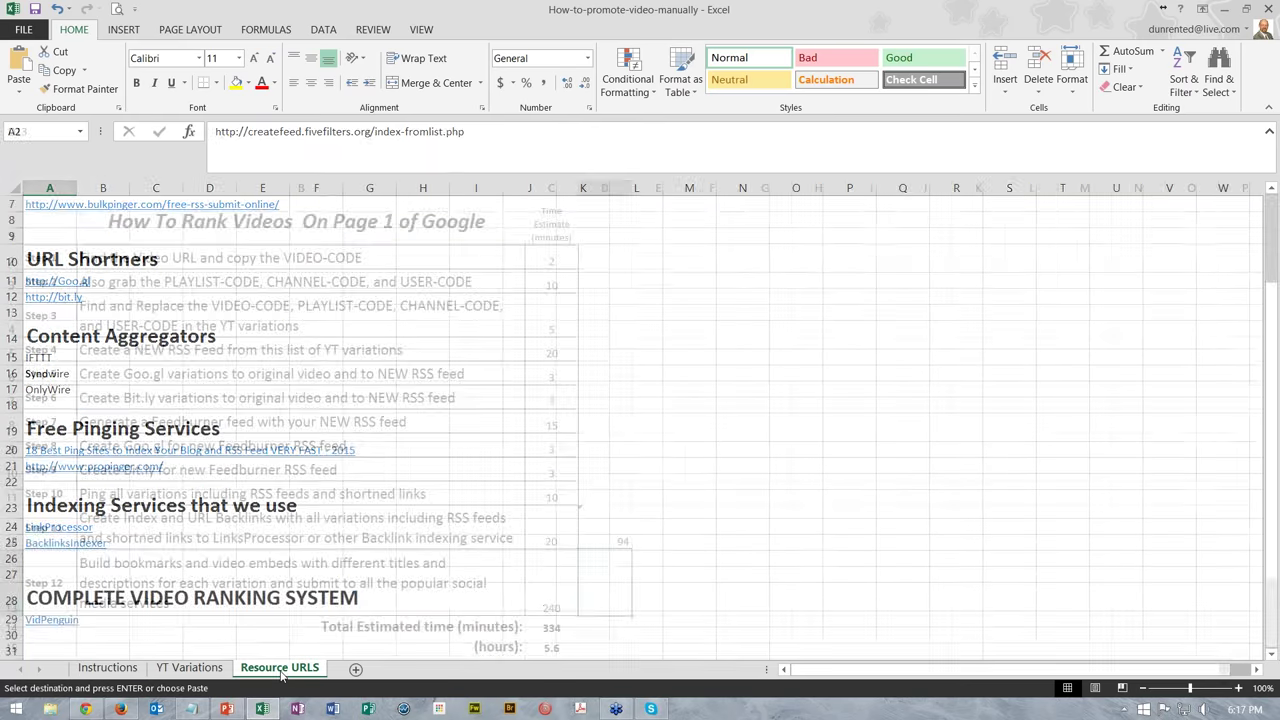
{"action": "scroll", "coordinate": [151, 371], "scroll_direction": "up", "scroll_amount": 2}
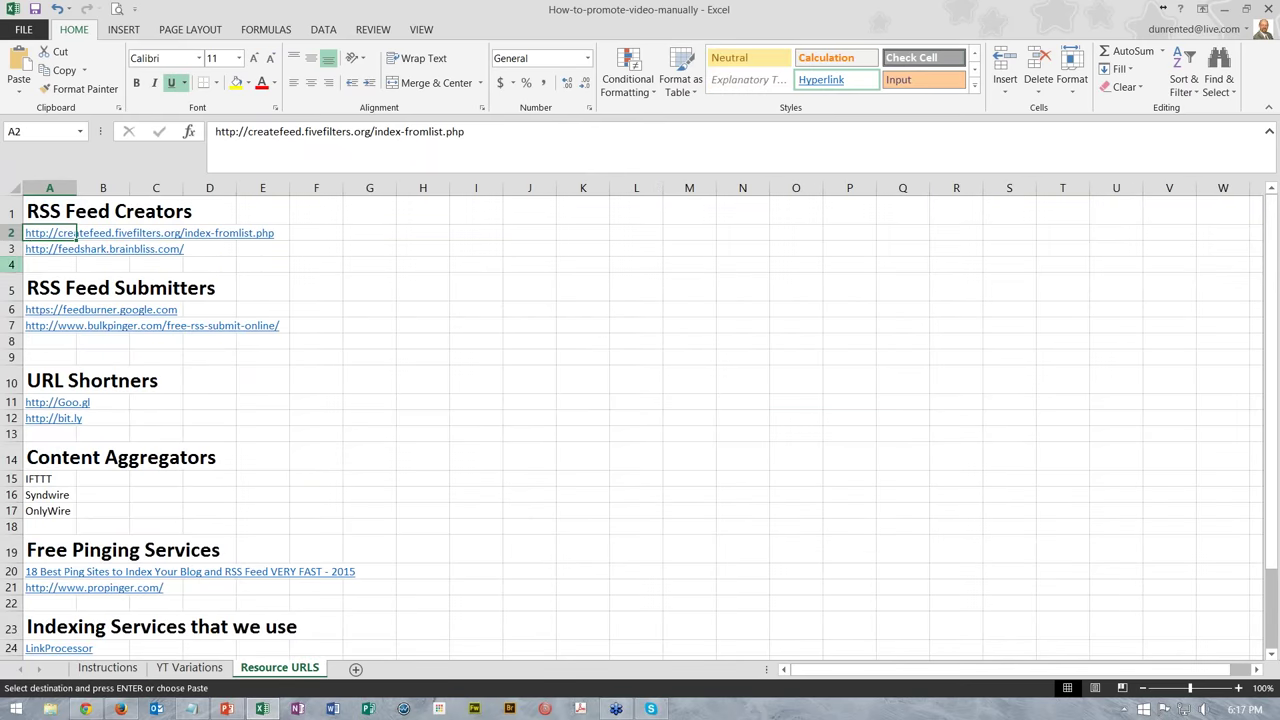
{"action": "left_click", "coordinate": [64, 266]}
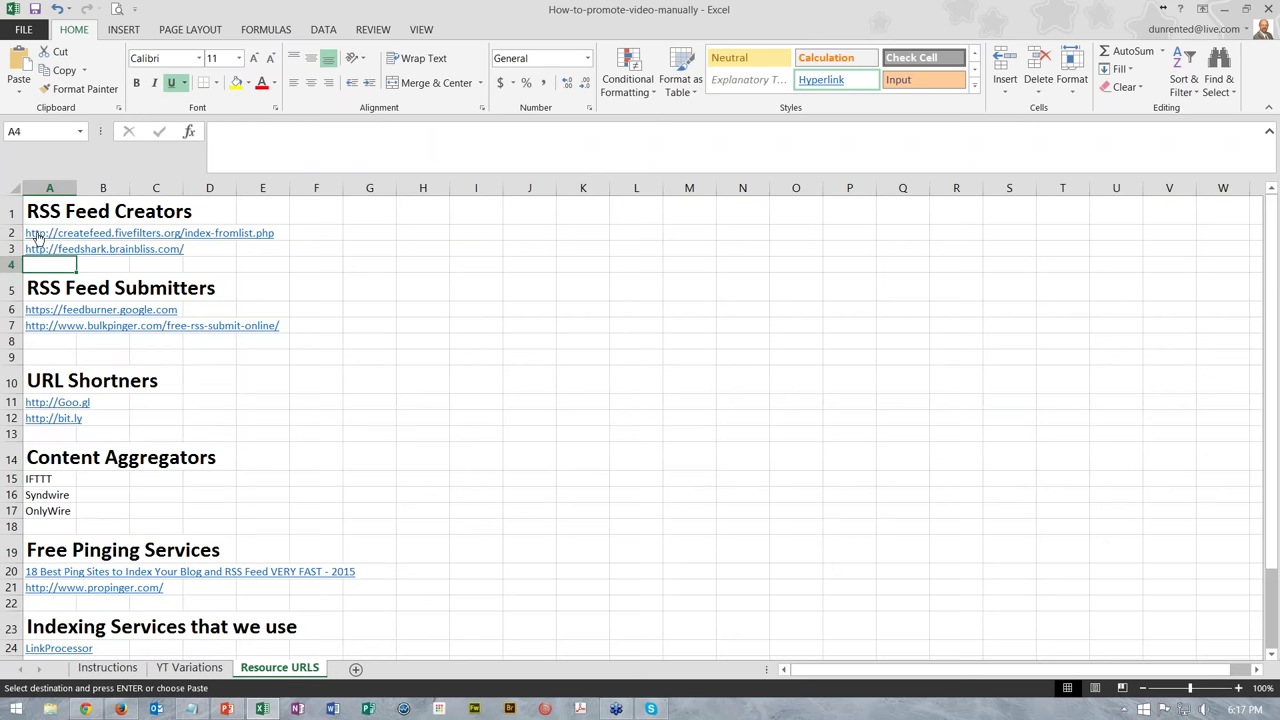
{"action": "left_click", "coordinate": [37, 235]}
{"action": "double_click", "coordinate": [28, 233]}
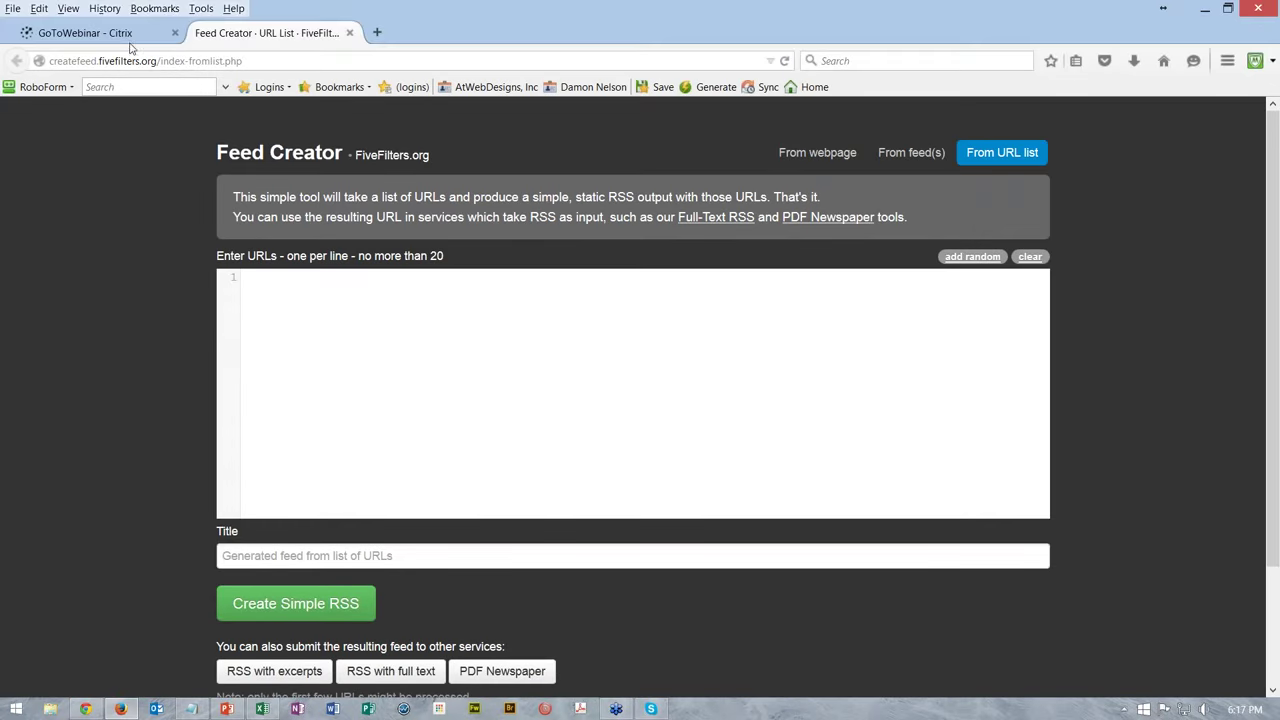
Step: Return to Excel, cancel the accidental edit of cell A2, and copy the URL variations in B2:B20 of the YT Variations sheet
{"action": "key", "text": "alt+Tab"}
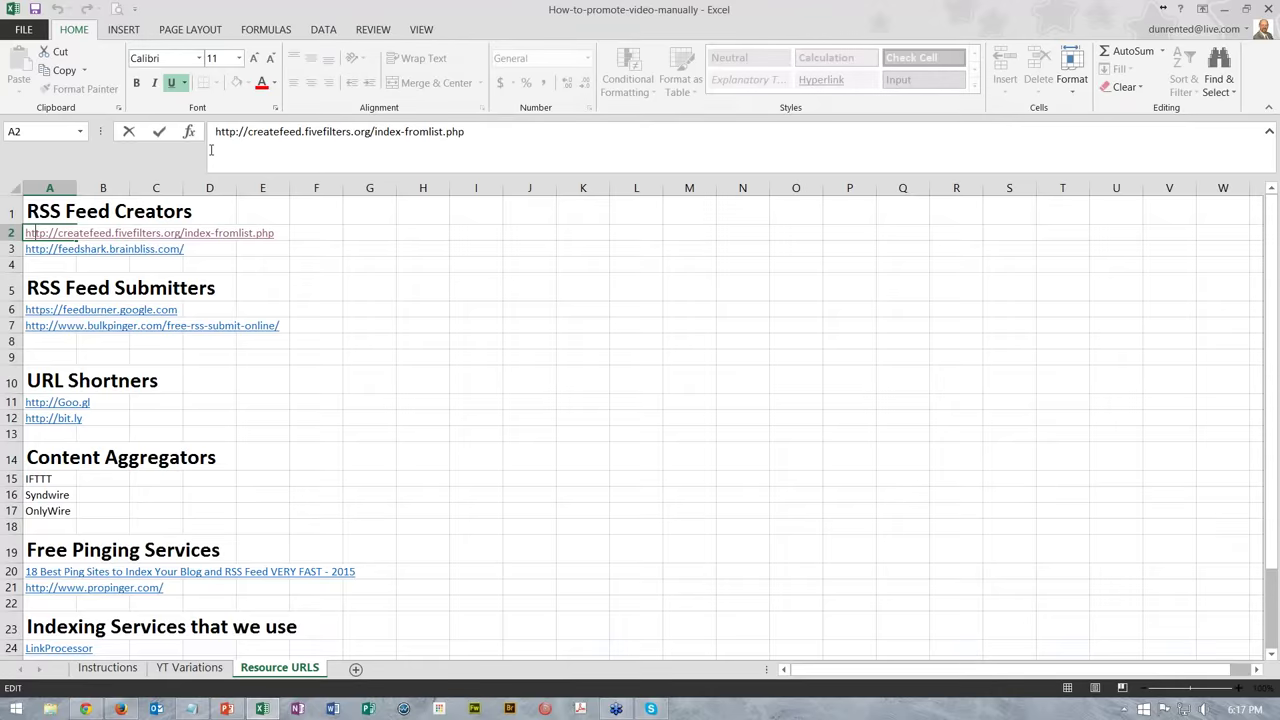
{"action": "key", "text": "alt+Tab"}
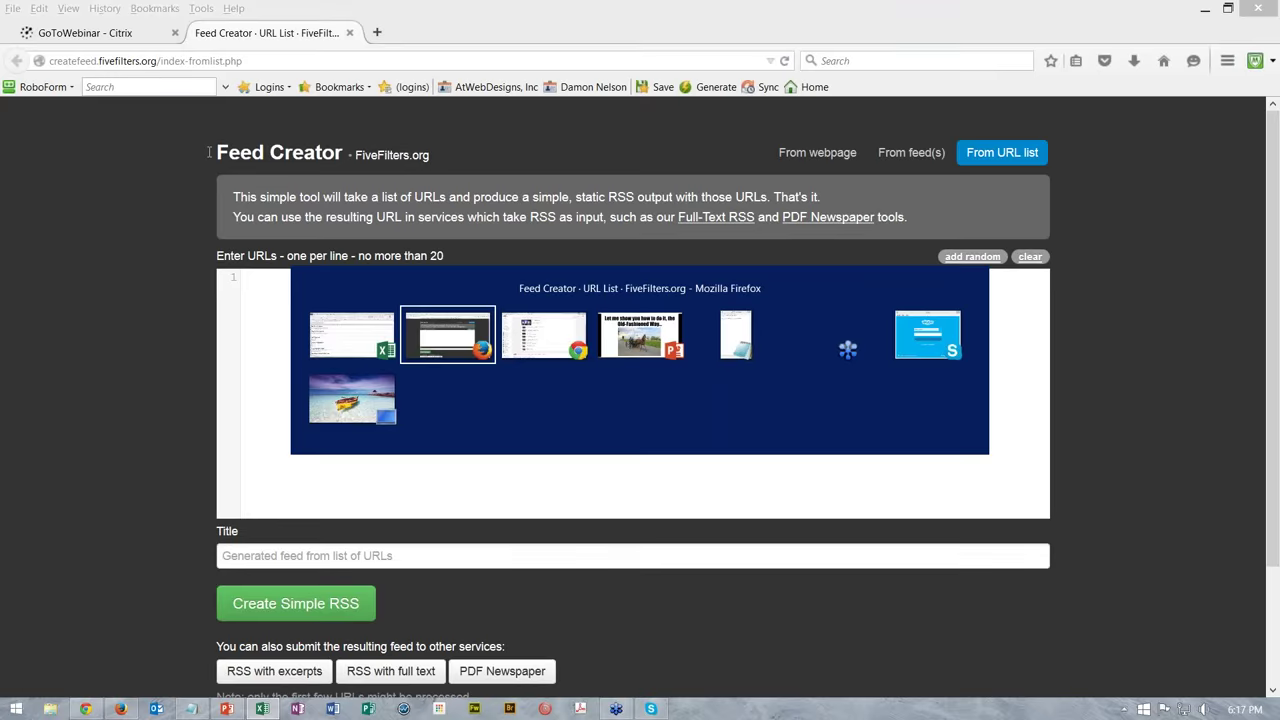
{"action": "key", "text": "Tab"}
{"action": "key", "text": "Escape"}
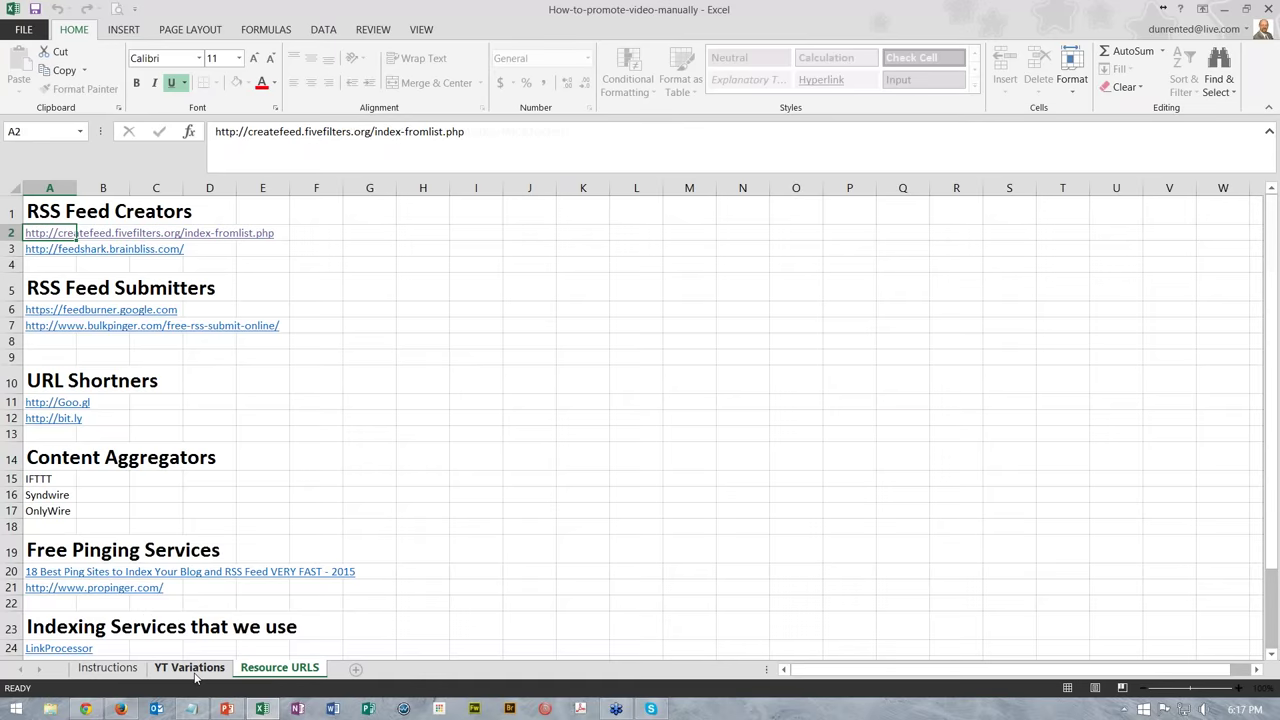
{"action": "left_click", "coordinate": [190, 667]}
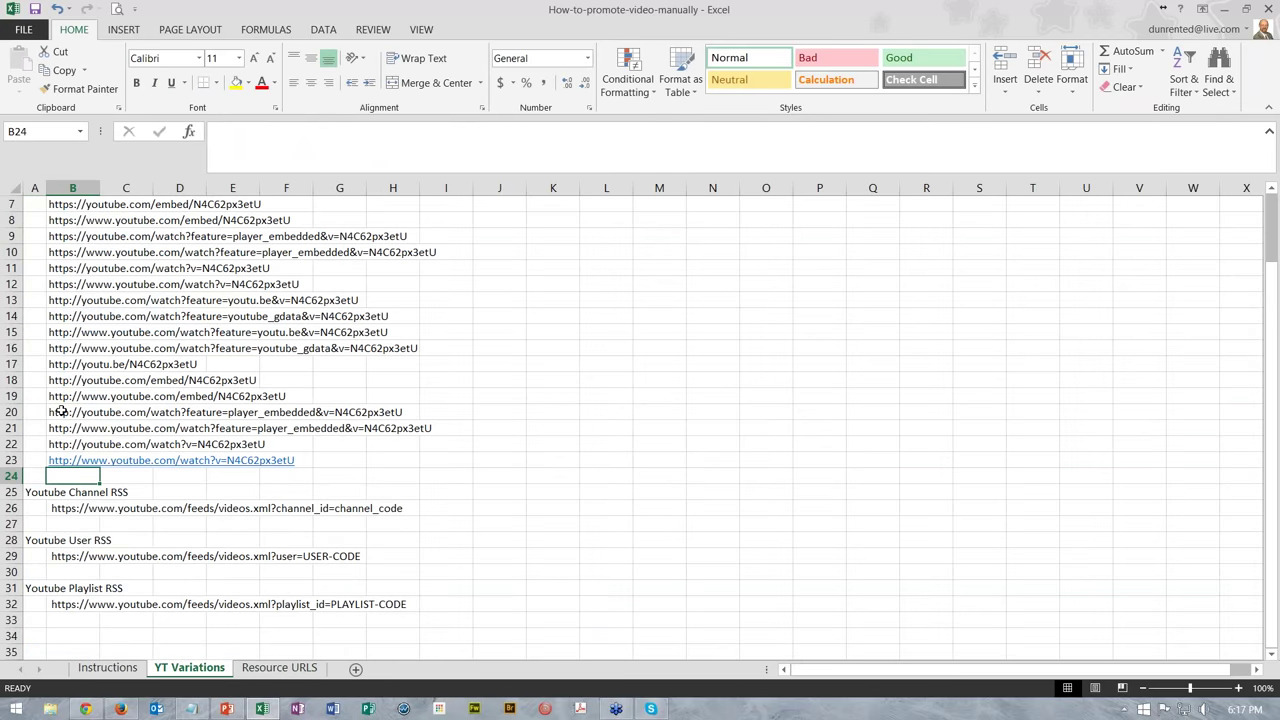
{"action": "left_click_drag", "start_coordinate": [61, 411], "coordinate": [72, 216]}
{"action": "key", "text": "ctrl+c"}
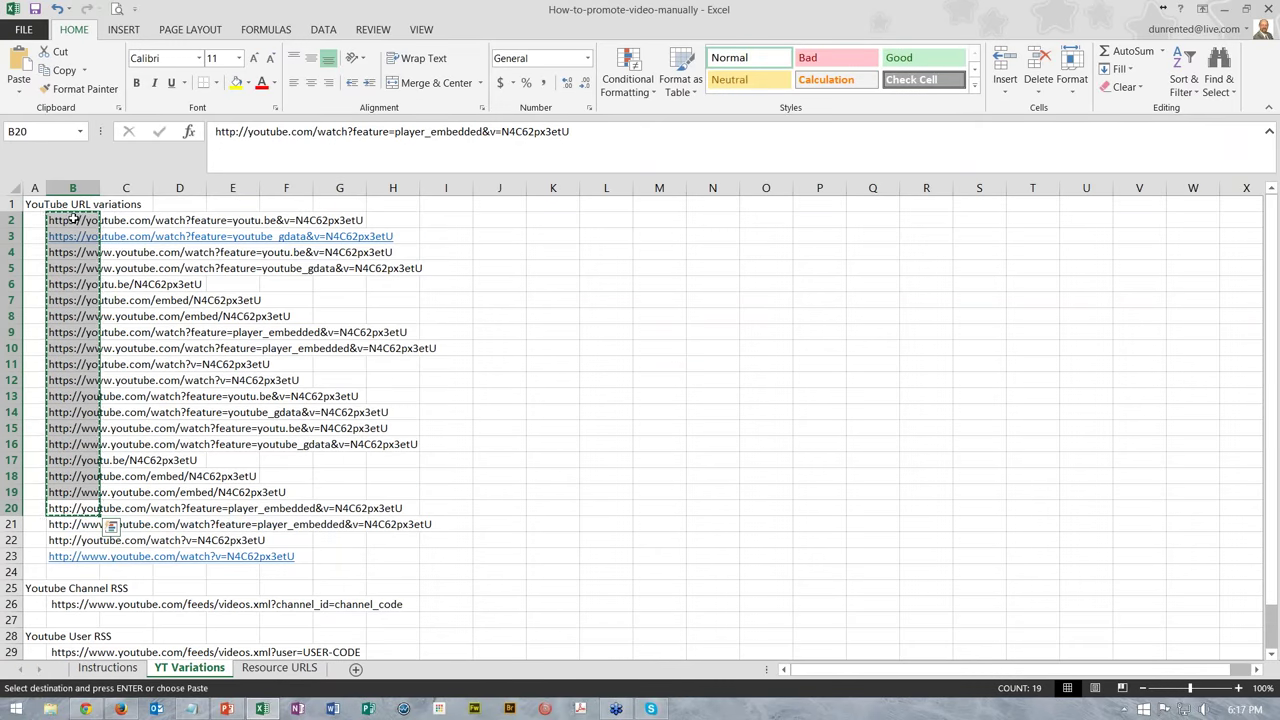
Step: Switch to Firefox and create a simple RSS feed titled JIMMY from the copied URL variations in Feed Creator
{"action": "key", "text": "alt+Tab"}
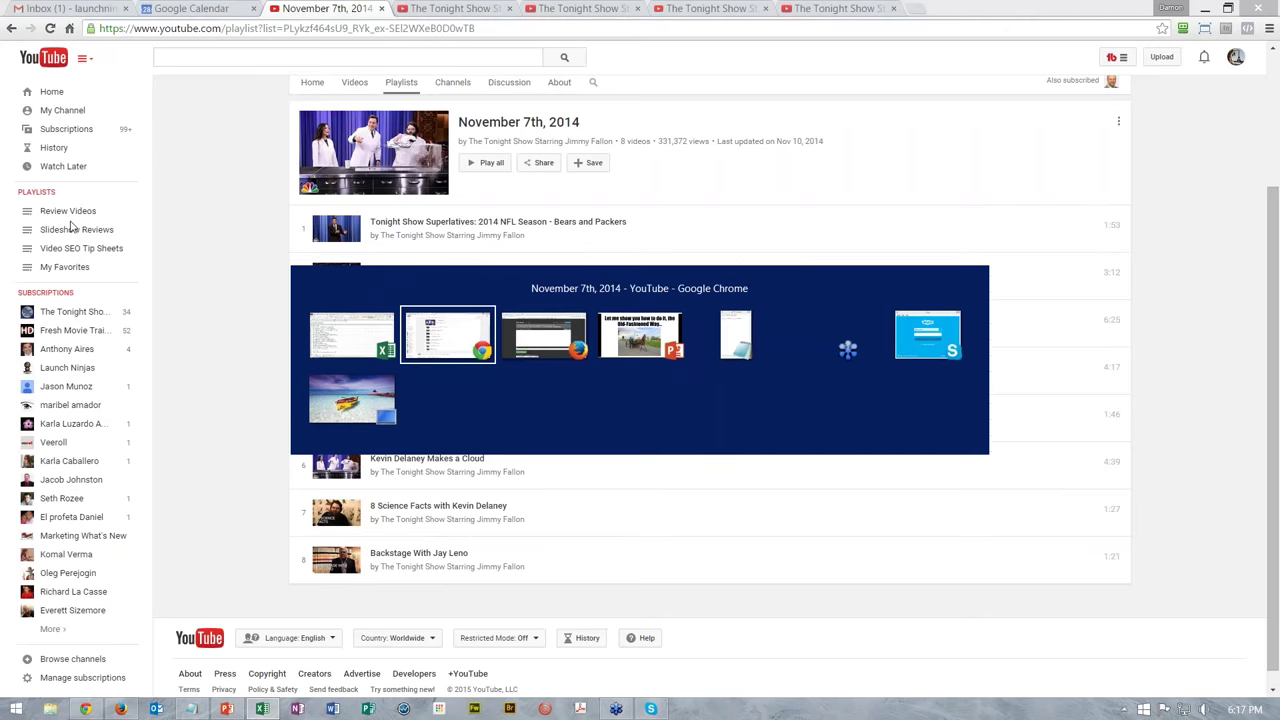
{"action": "key", "text": "alt+Tab"}
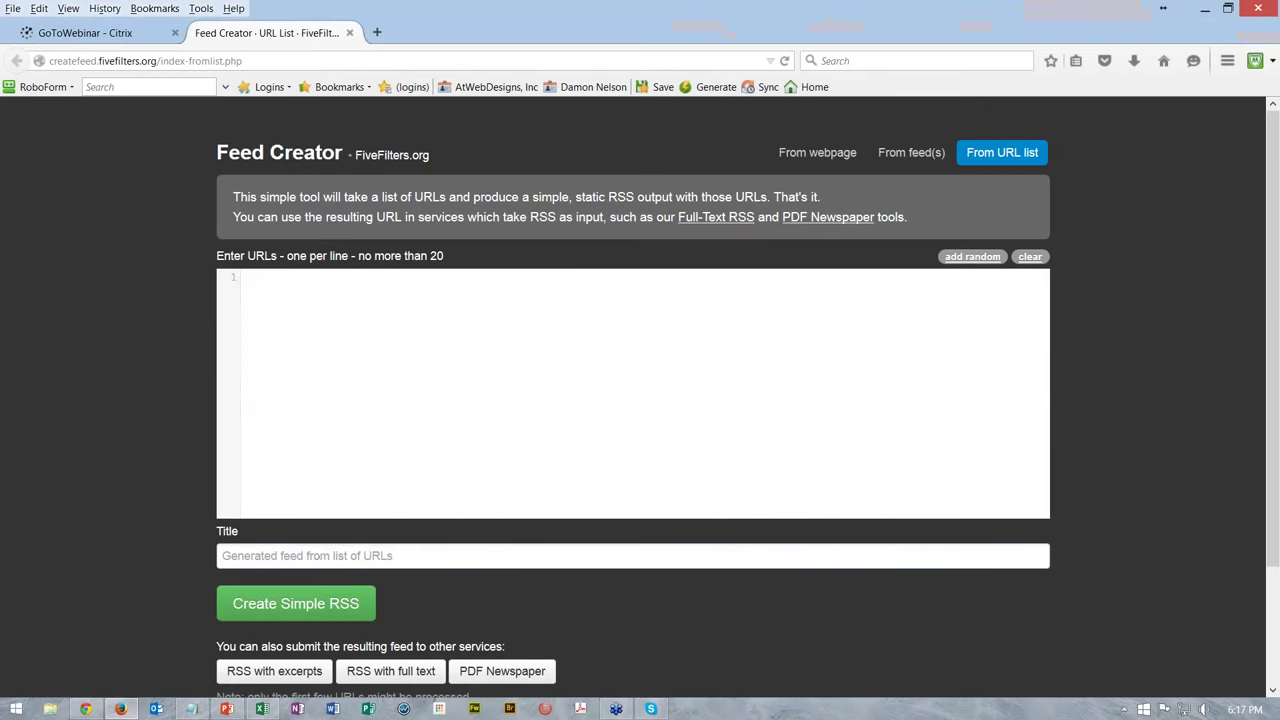
{"action": "key", "text": "ctrl+v"}
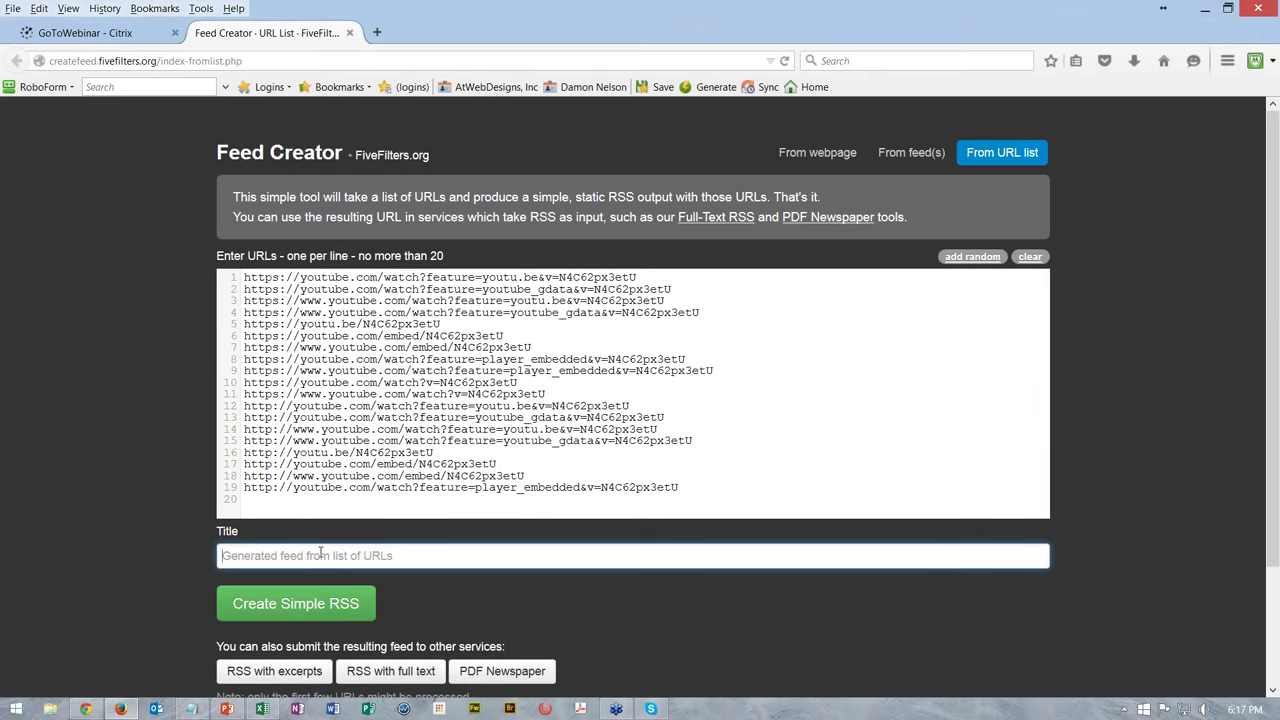
{"action": "type", "text": "JIMMY"}
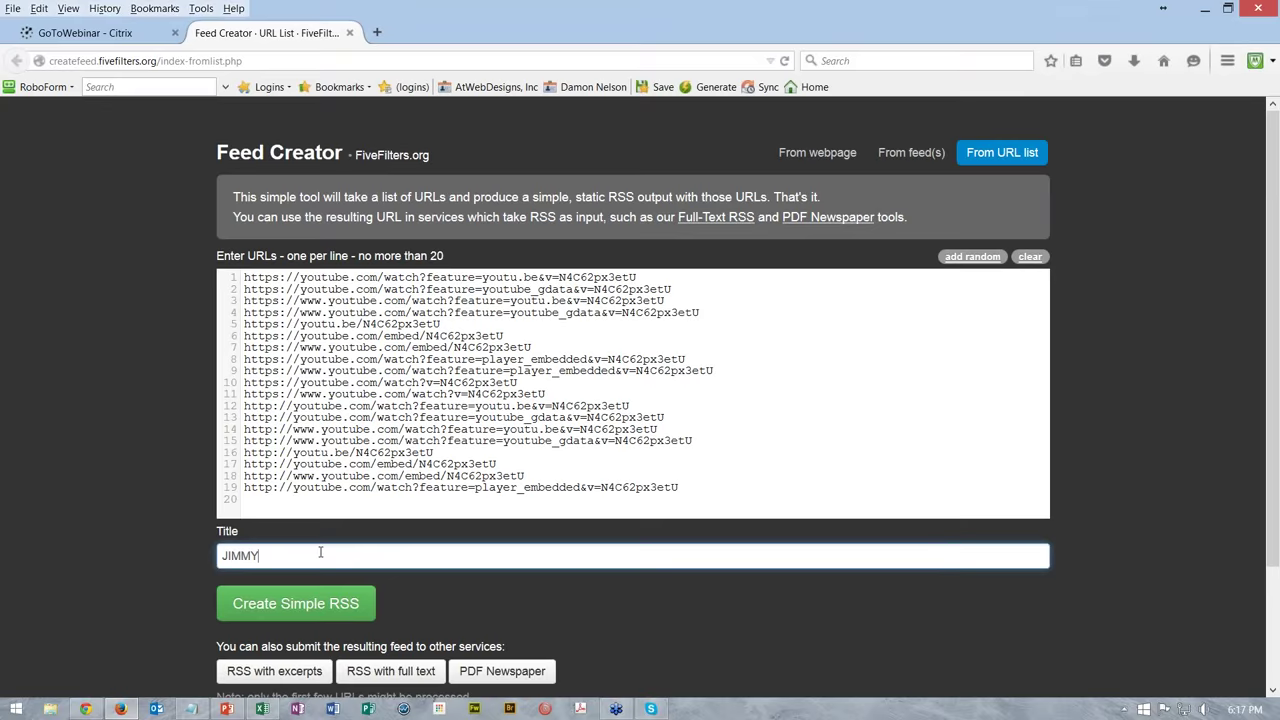
{"action": "left_click", "coordinate": [296, 603]}
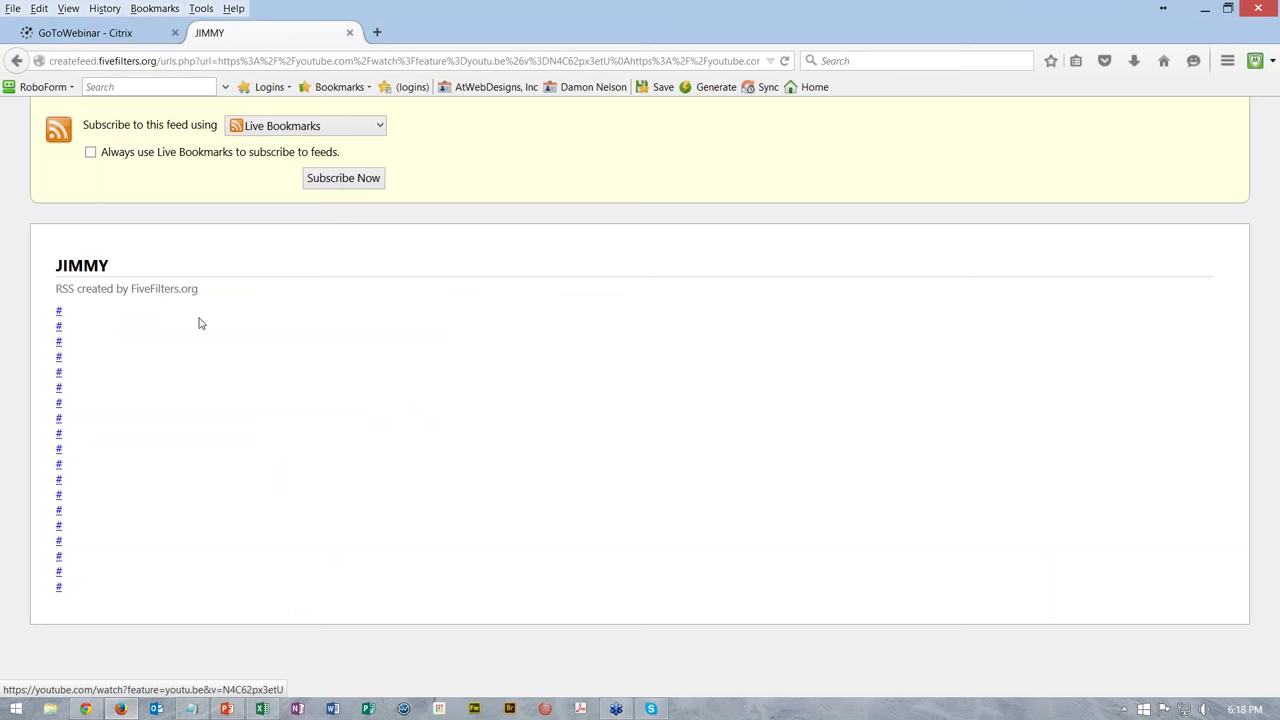
Step: Test the first link in the JIMMY feed, go back to the feed, and select its URL
{"action": "left_click", "coordinate": [59, 314]}
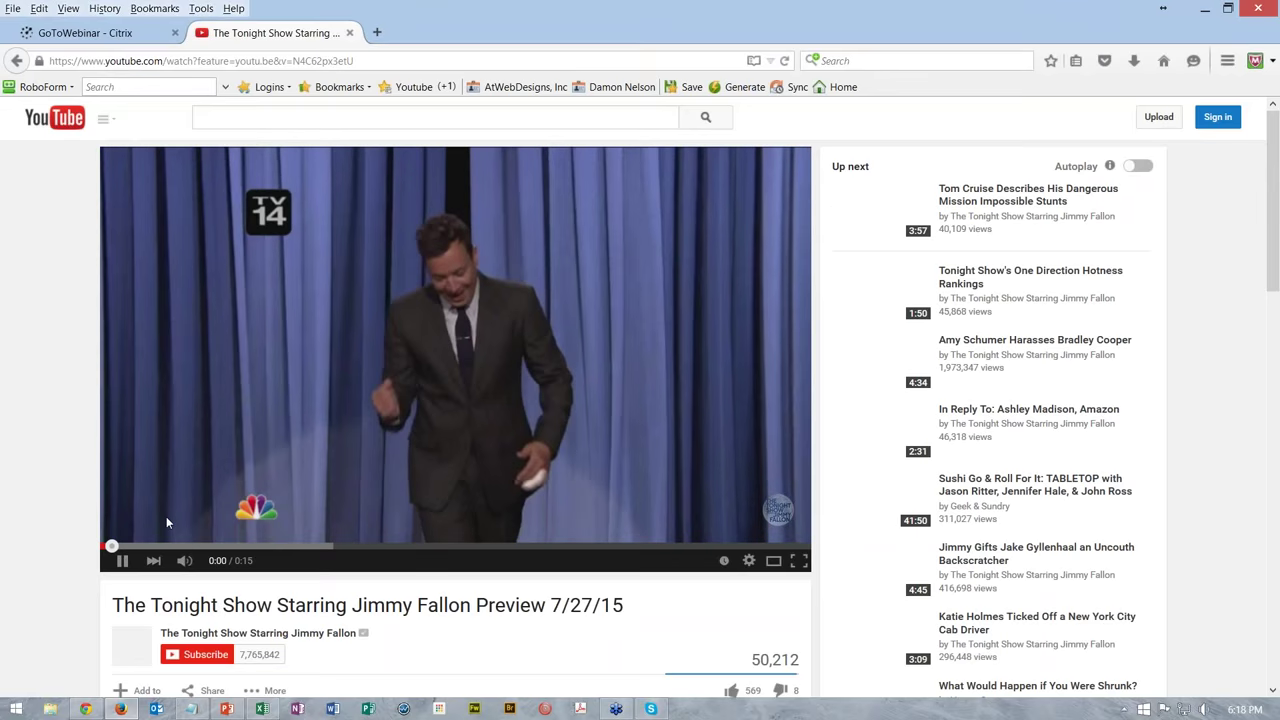
{"action": "key", "text": "alt+Left"}
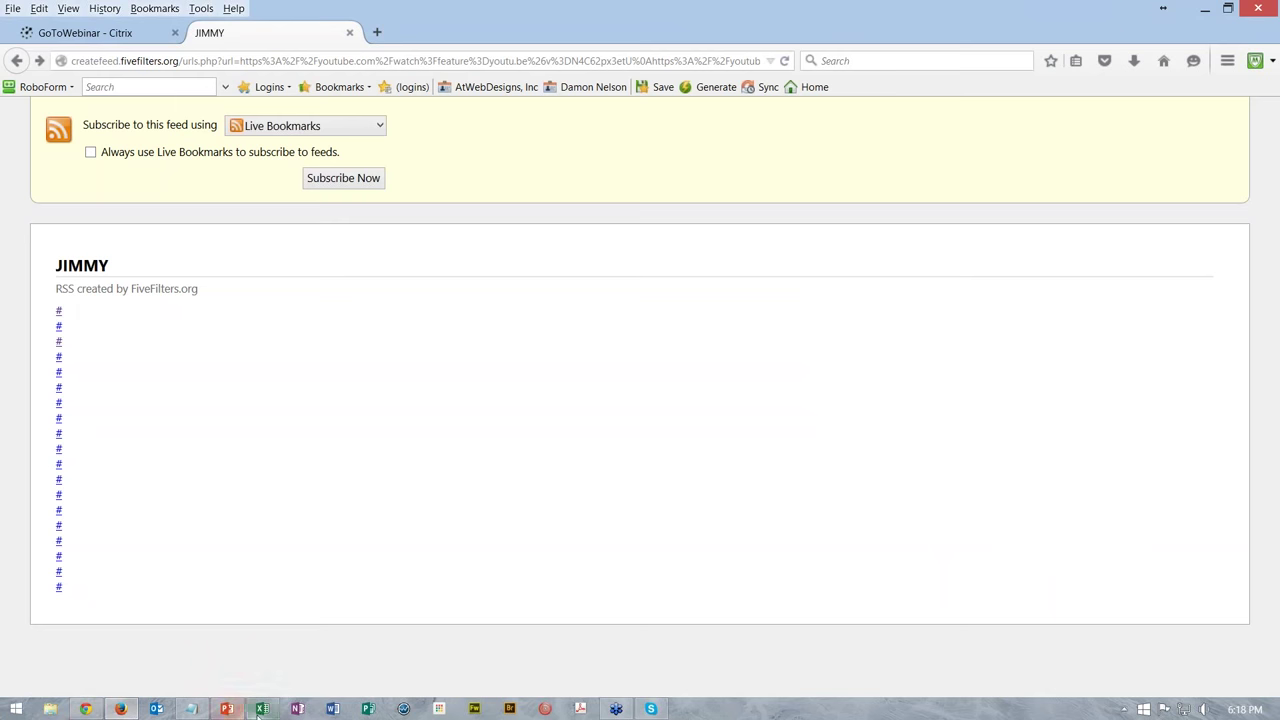
{"action": "left_click", "coordinate": [273, 60]}
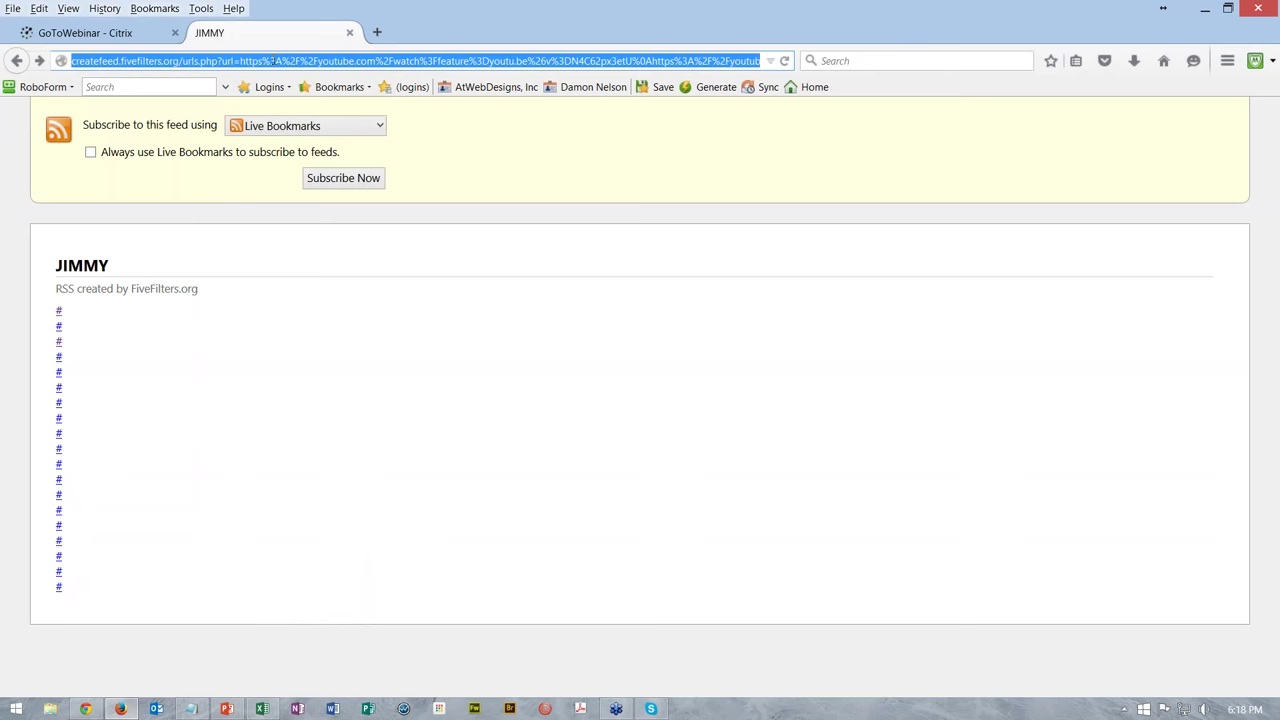
{"action": "left_click", "coordinate": [378, 33]}
Step: Switch to Excel and review the remaining ranking steps on the Instructions sheet alongside the YT Variations list
{"action": "left_click", "coordinate": [261, 709]}
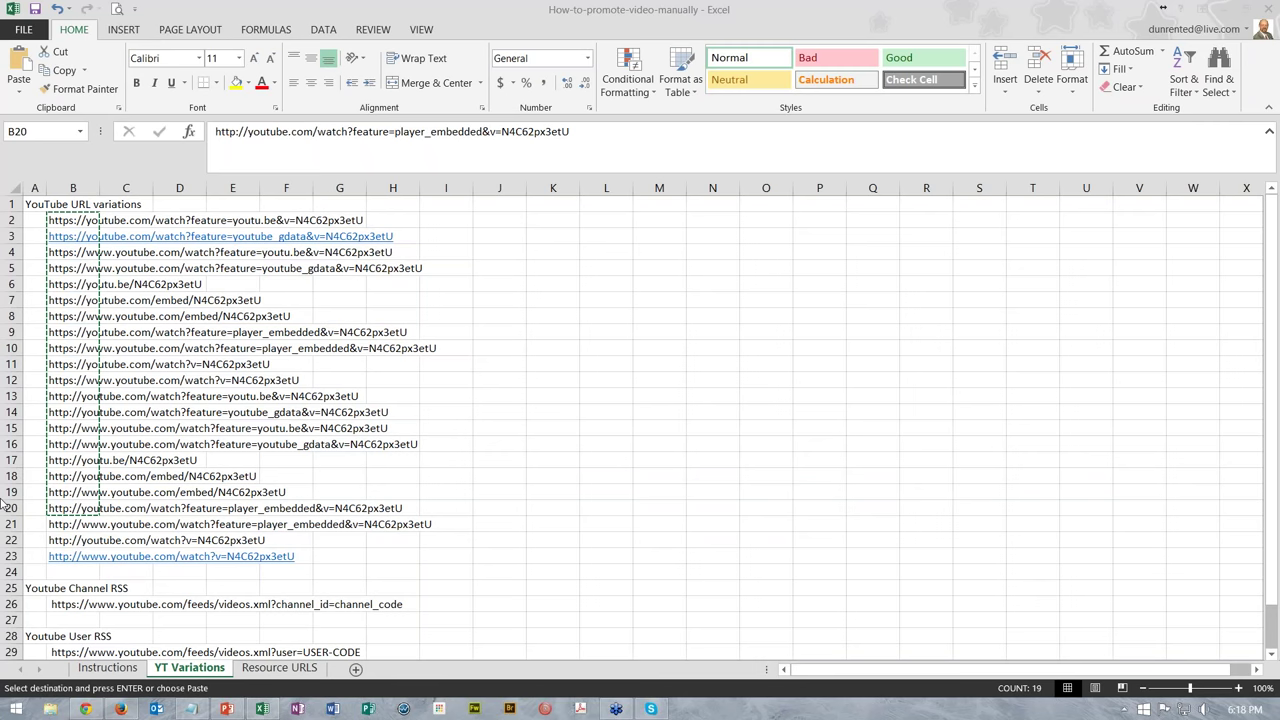
{"action": "left_click", "coordinate": [120, 670]}
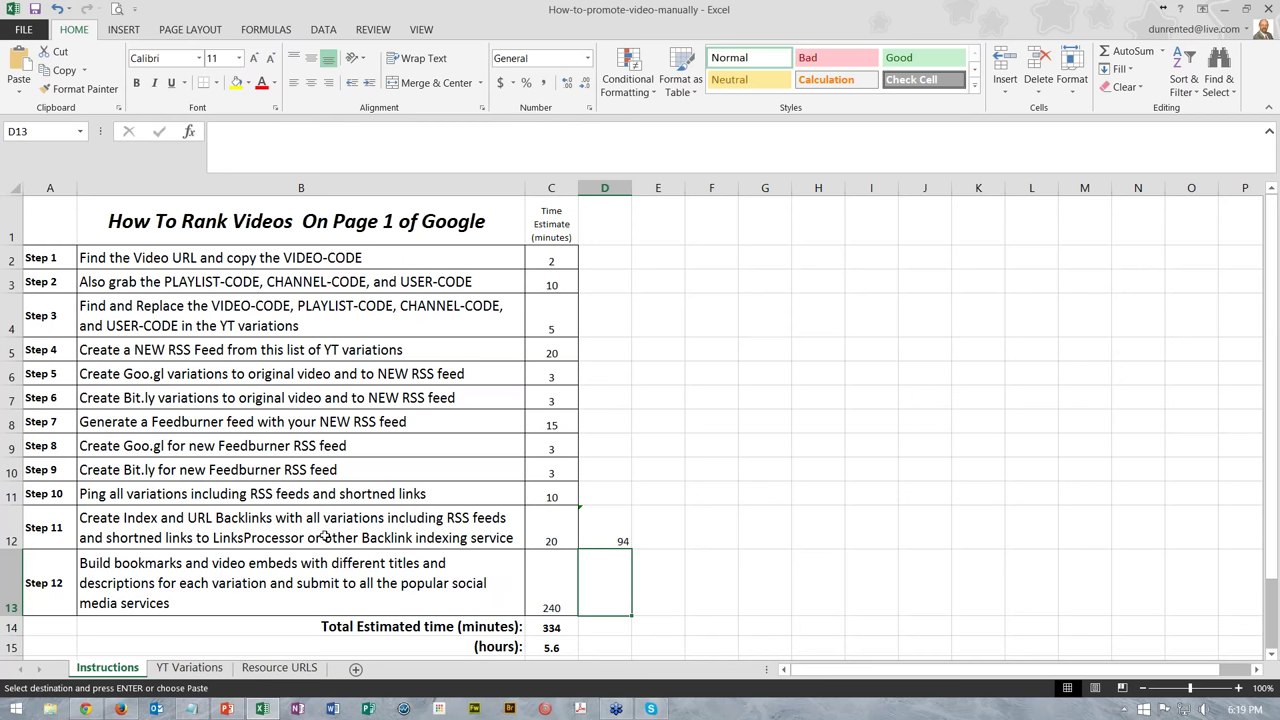
{"action": "left_click", "coordinate": [203, 670]}
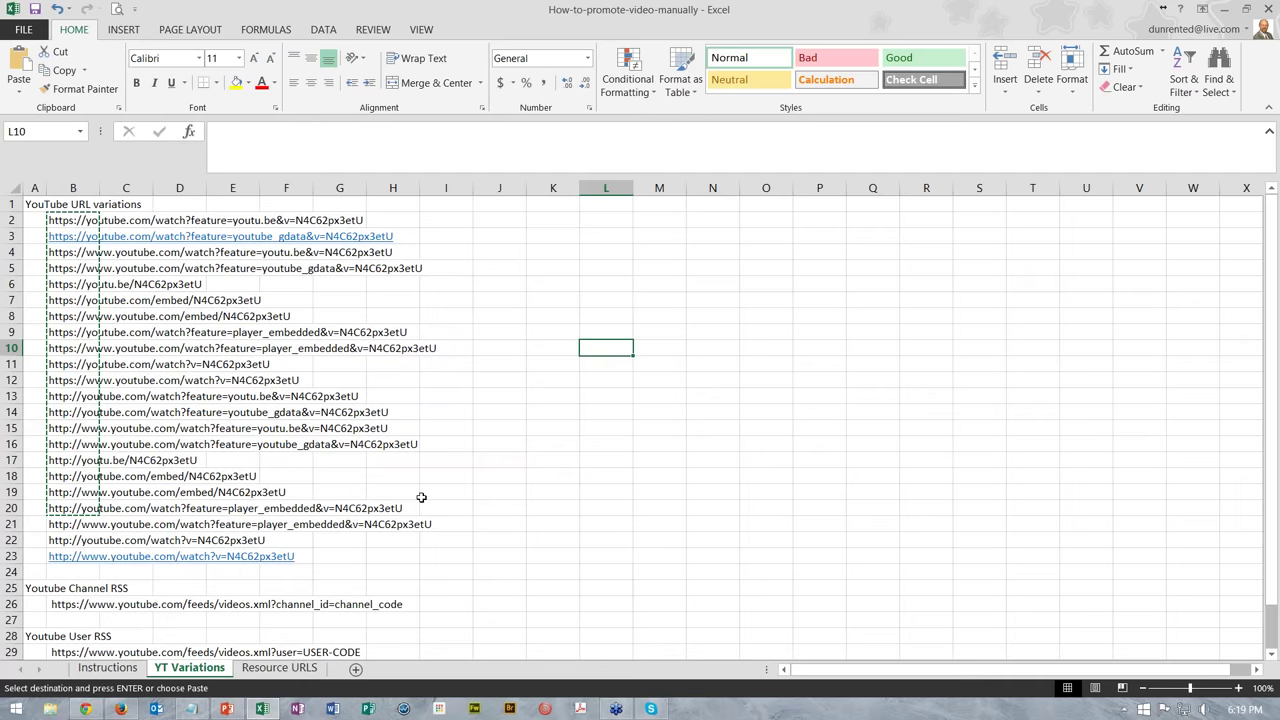
{"action": "scroll", "coordinate": [421, 497], "scroll_direction": "down", "scroll_amount": 2}
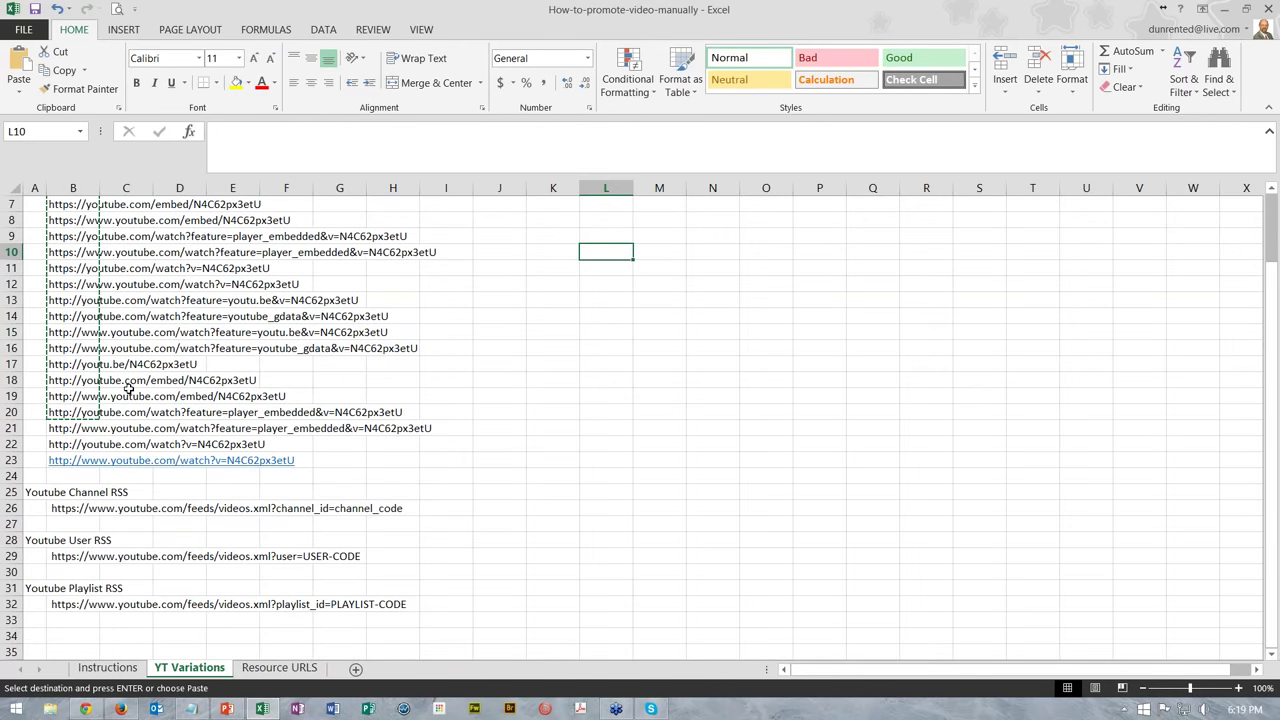
{"action": "scroll", "coordinate": [128, 388], "scroll_direction": "up", "scroll_amount": 2}
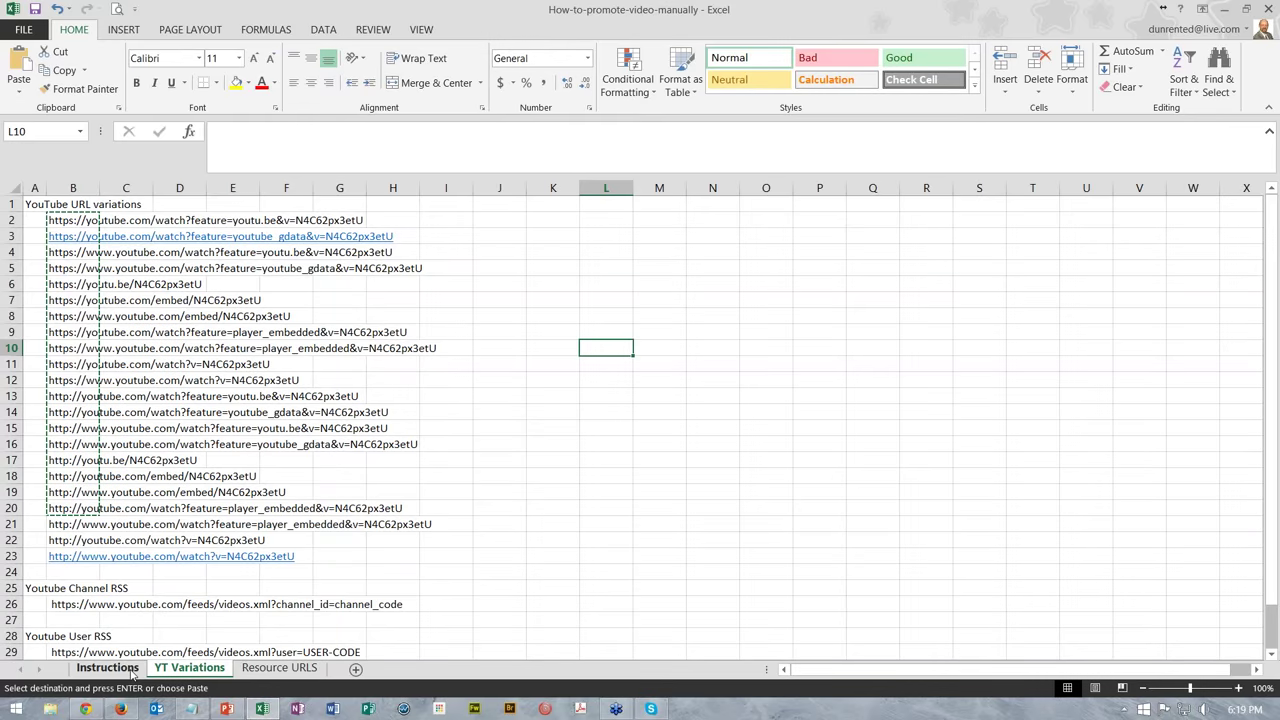
{"action": "left_click", "coordinate": [131, 672]}
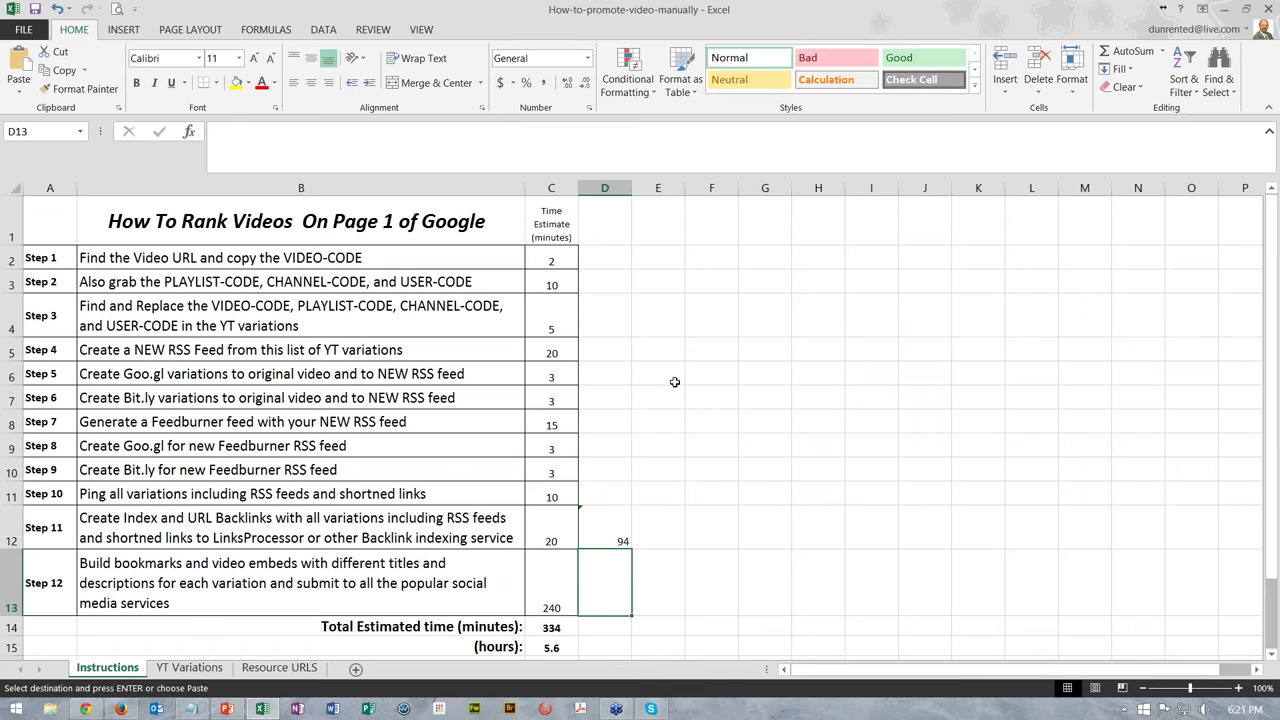
Step: Highlight cell D12 beside Step 11 on the Instructions sheet with a yellow fill
{"action": "scroll", "coordinate": [675, 382], "scroll_direction": "down", "scroll_amount": 2}
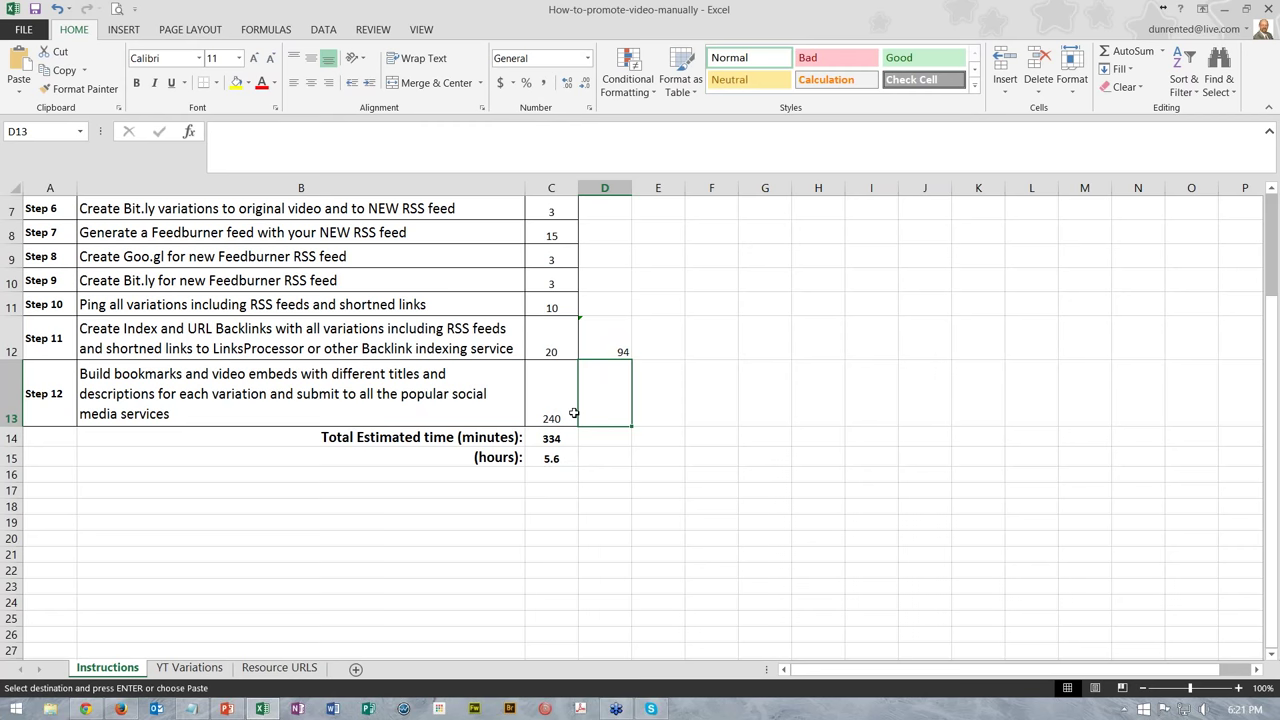
{"action": "scroll", "coordinate": [659, 397], "scroll_direction": "up", "scroll_amount": 2}
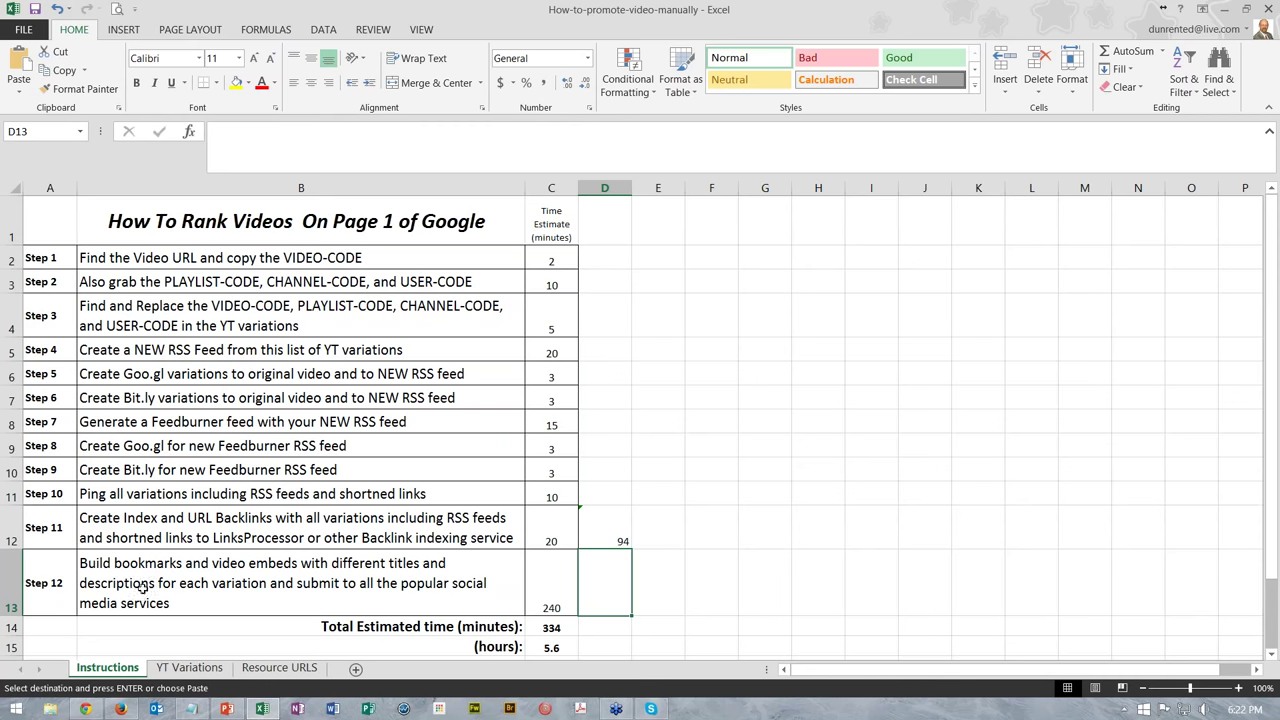
{"action": "left_click", "coordinate": [190, 668]}
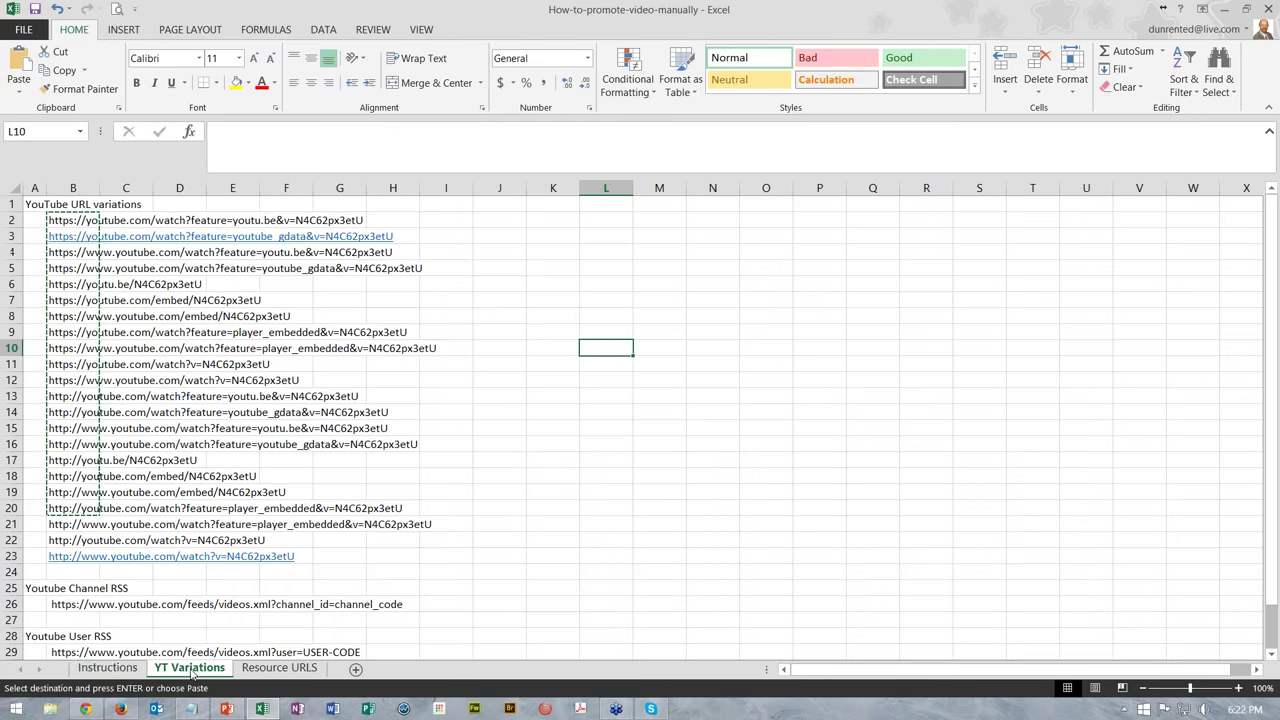
{"action": "left_click", "coordinate": [116, 672]}
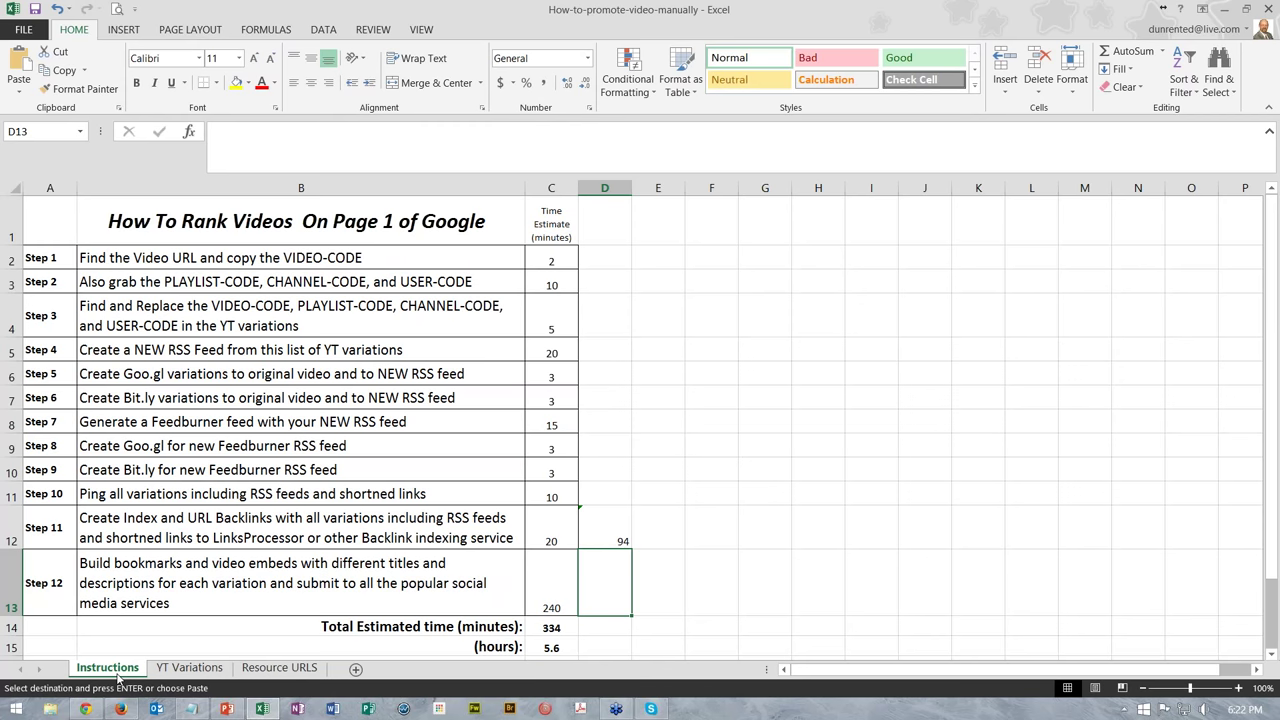
{"action": "left_click", "coordinate": [605, 524]}
{"action": "left_click", "coordinate": [237, 83]}
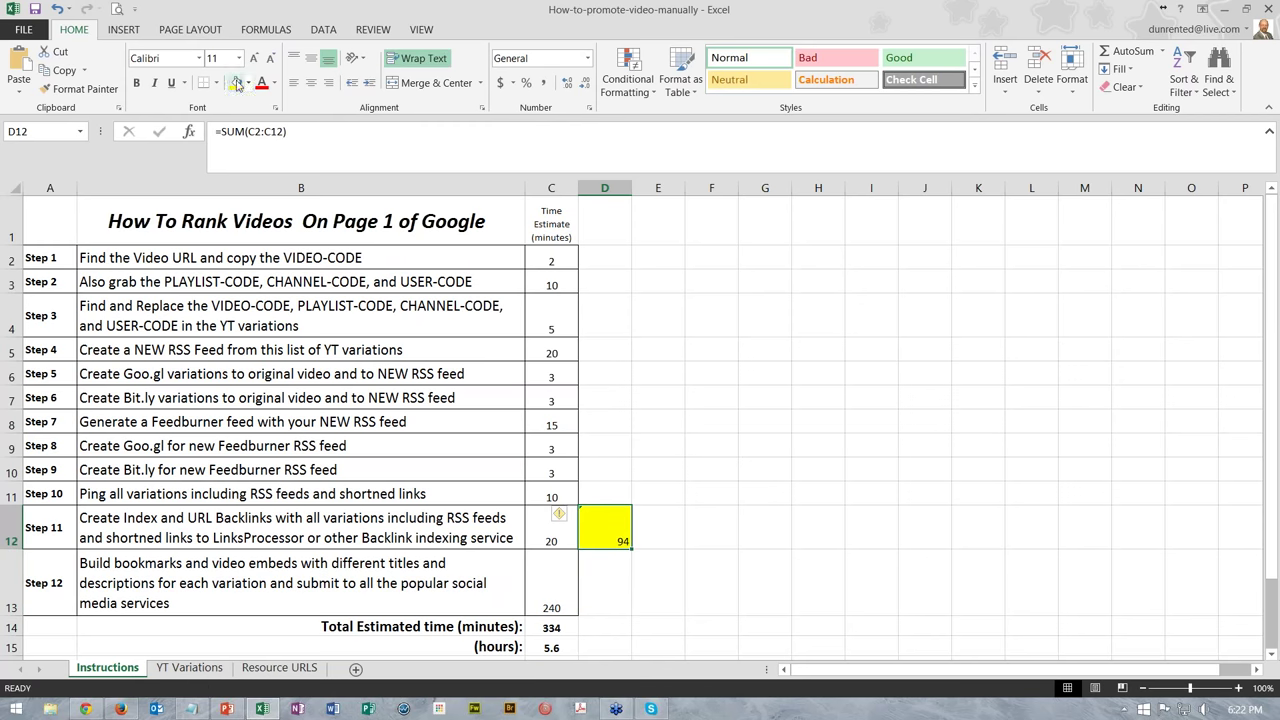
{"action": "left_click", "coordinate": [726, 275]}
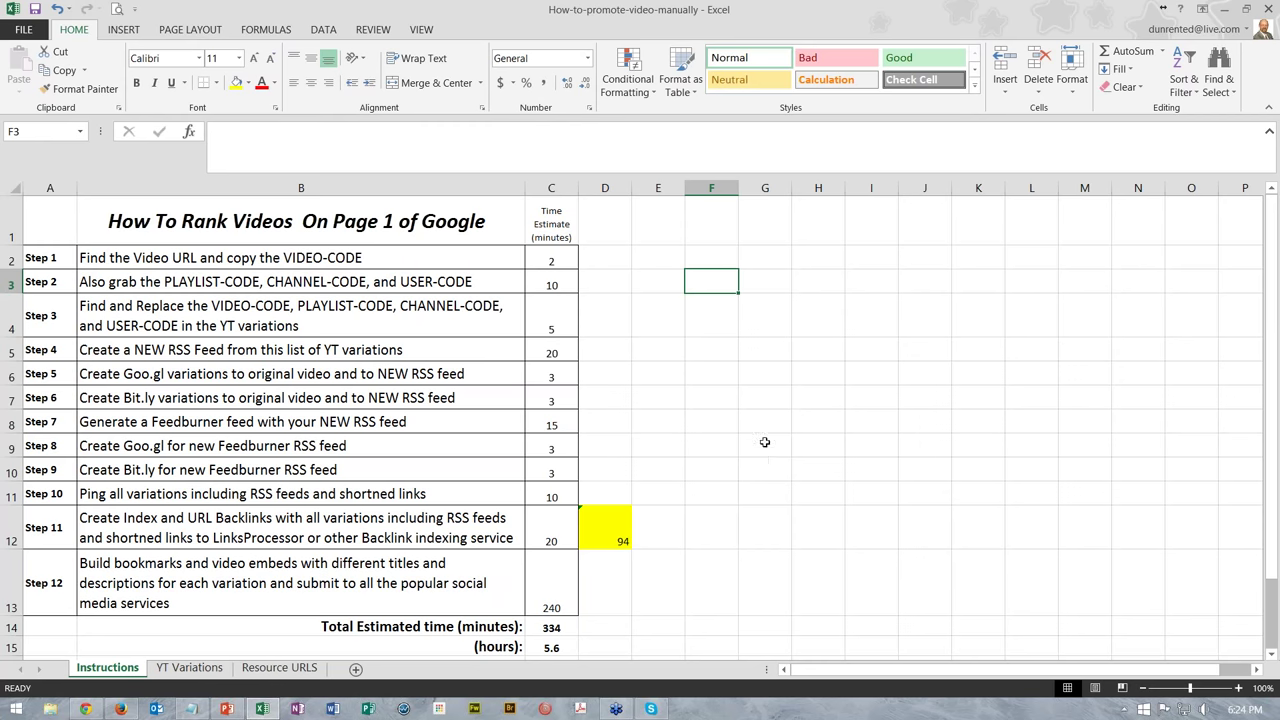
{"action": "left_click", "coordinate": [614, 535]}
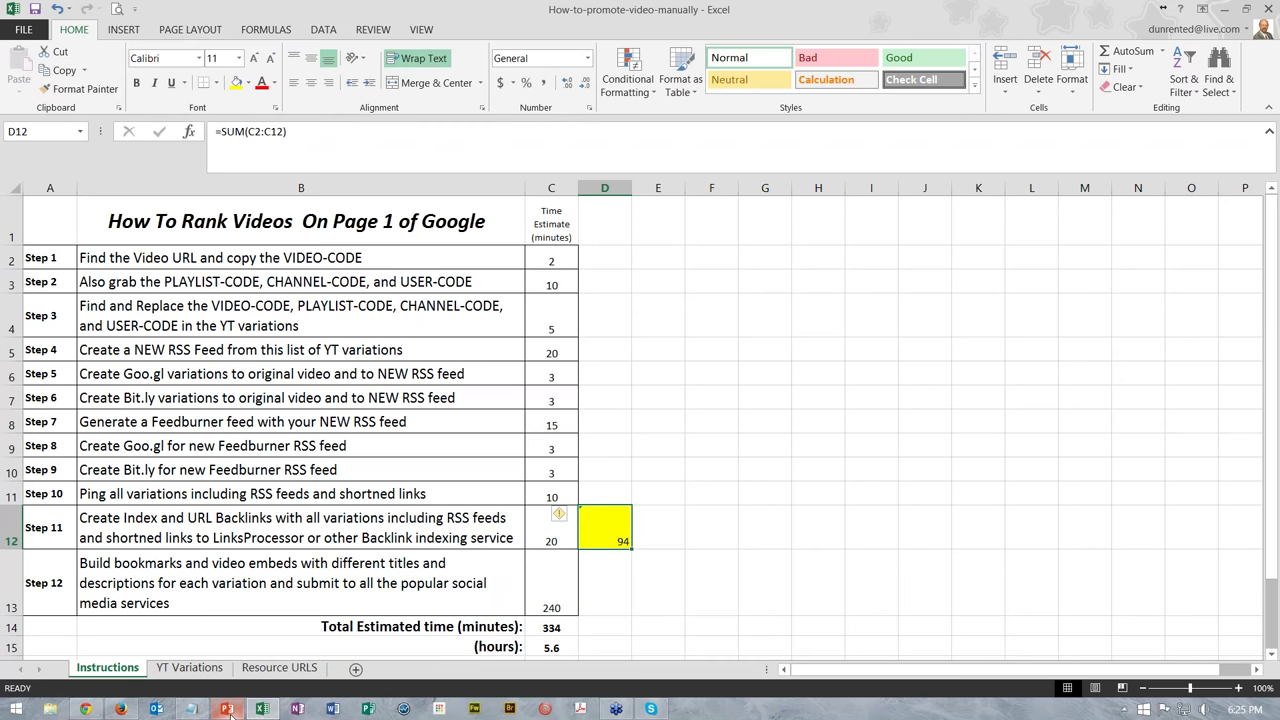
Step: Switch to the PowerPoint slide show and advance it to slide 24
{"action": "mouse_move", "coordinate": [229, 712]}
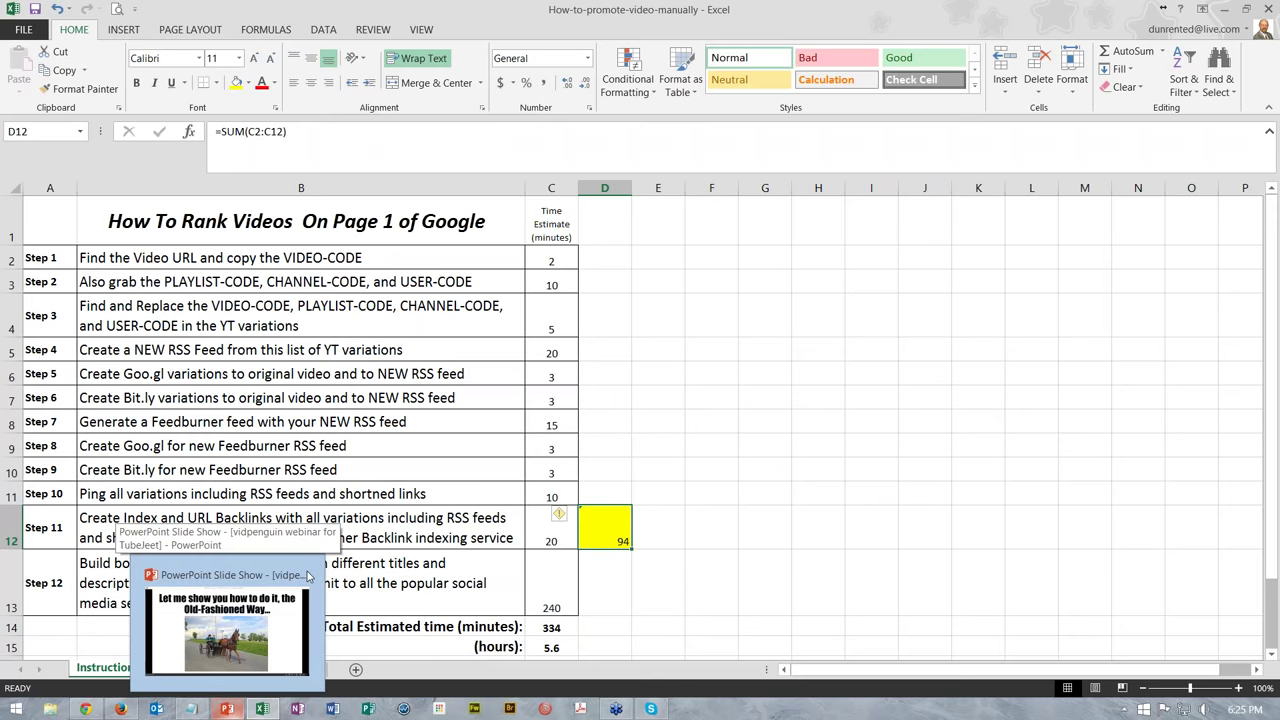
{"action": "left_click", "coordinate": [232, 711]}
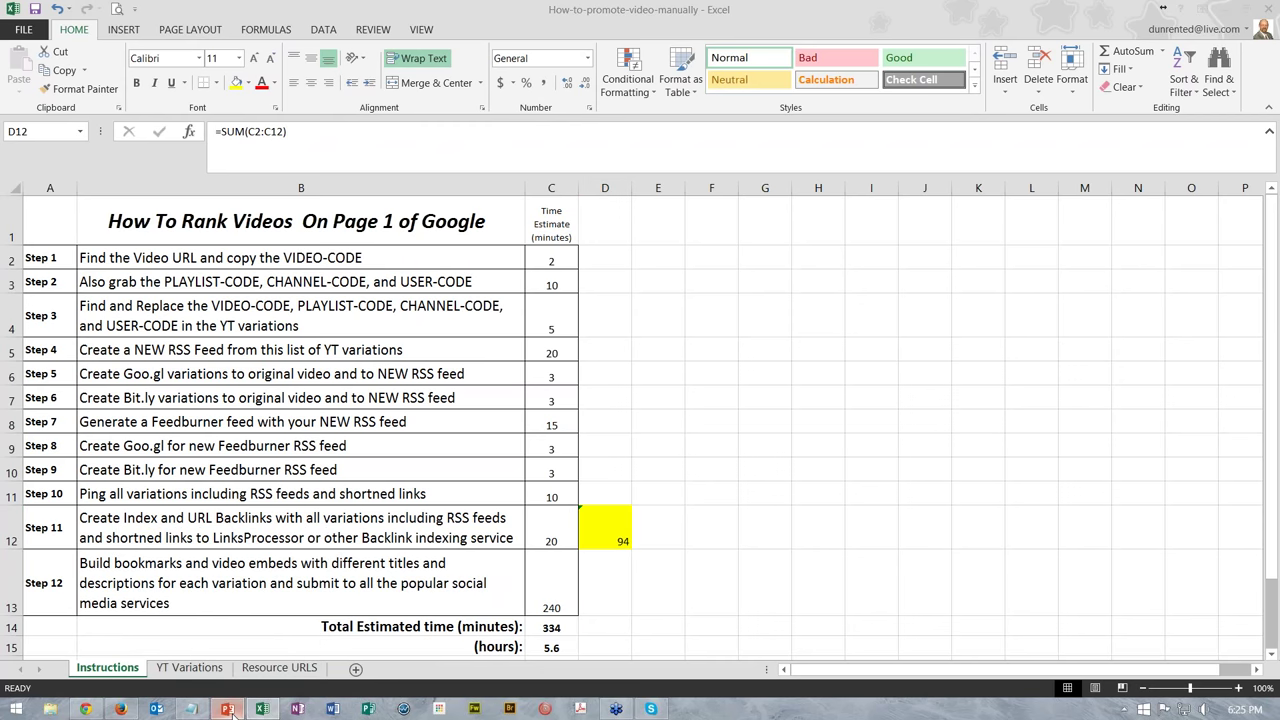
{"action": "key", "text": "Right"}
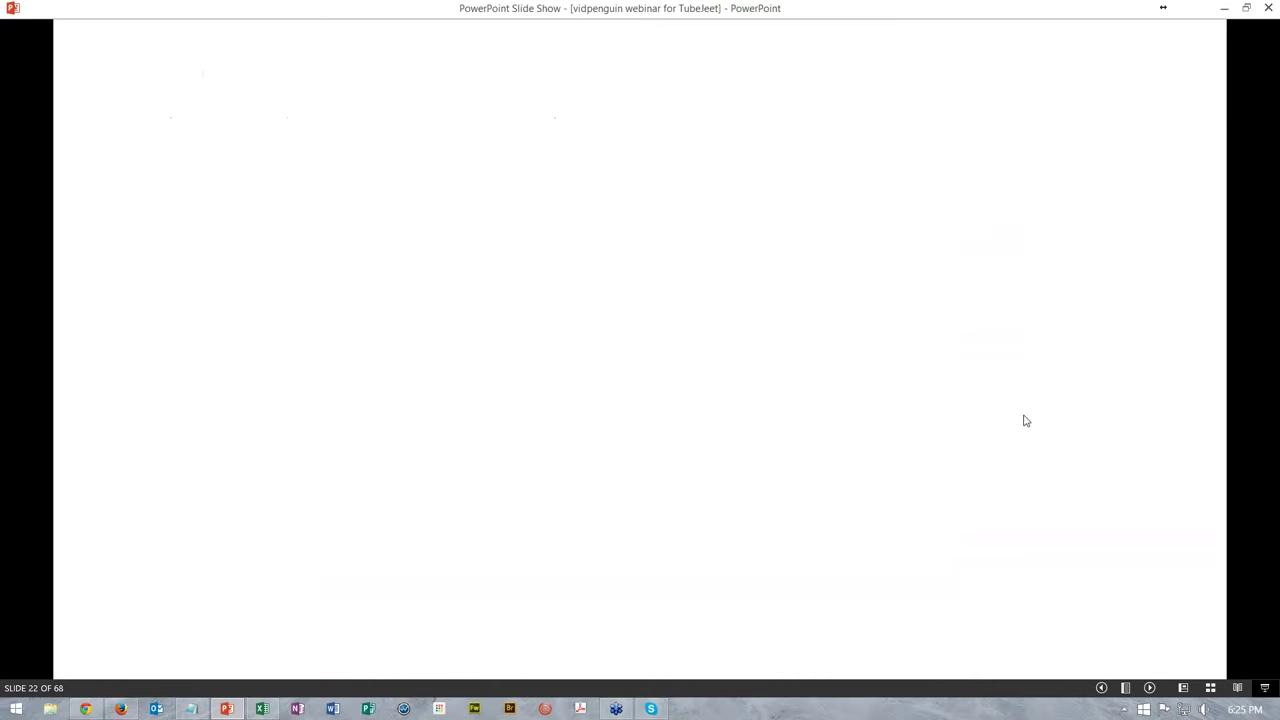
{"action": "key", "text": "Right"}
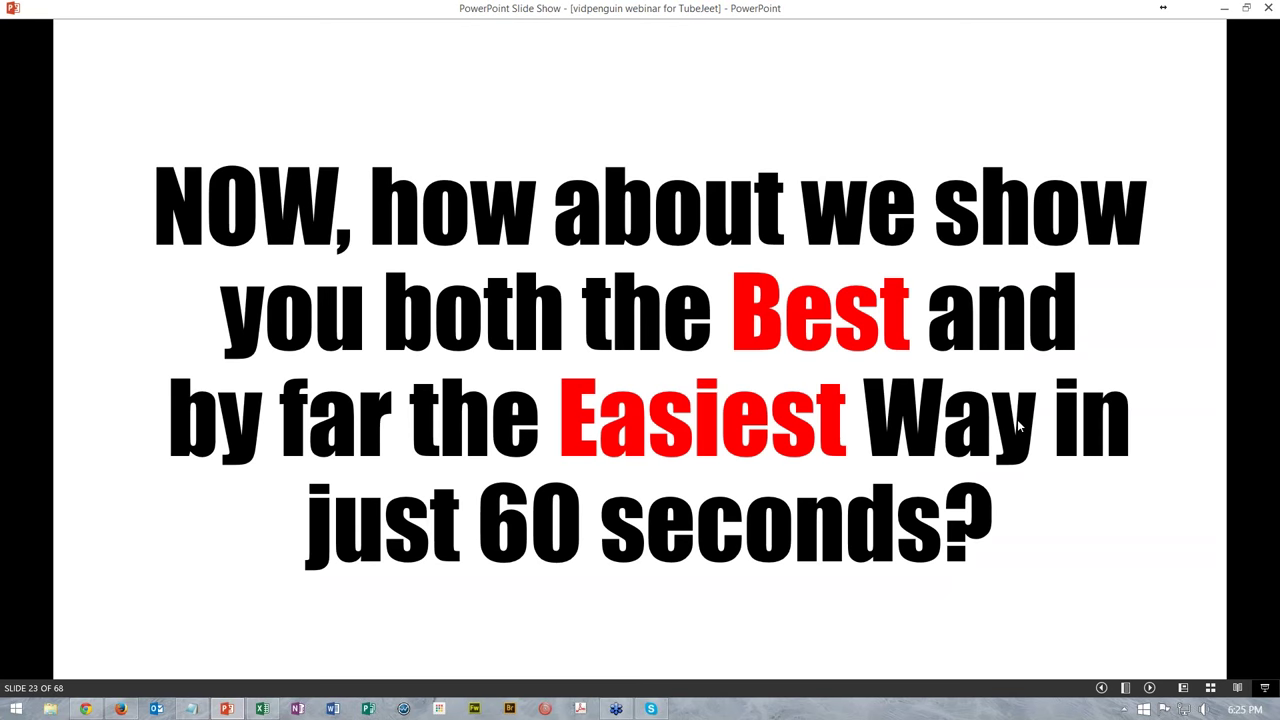
{"action": "key", "text": "Right"}
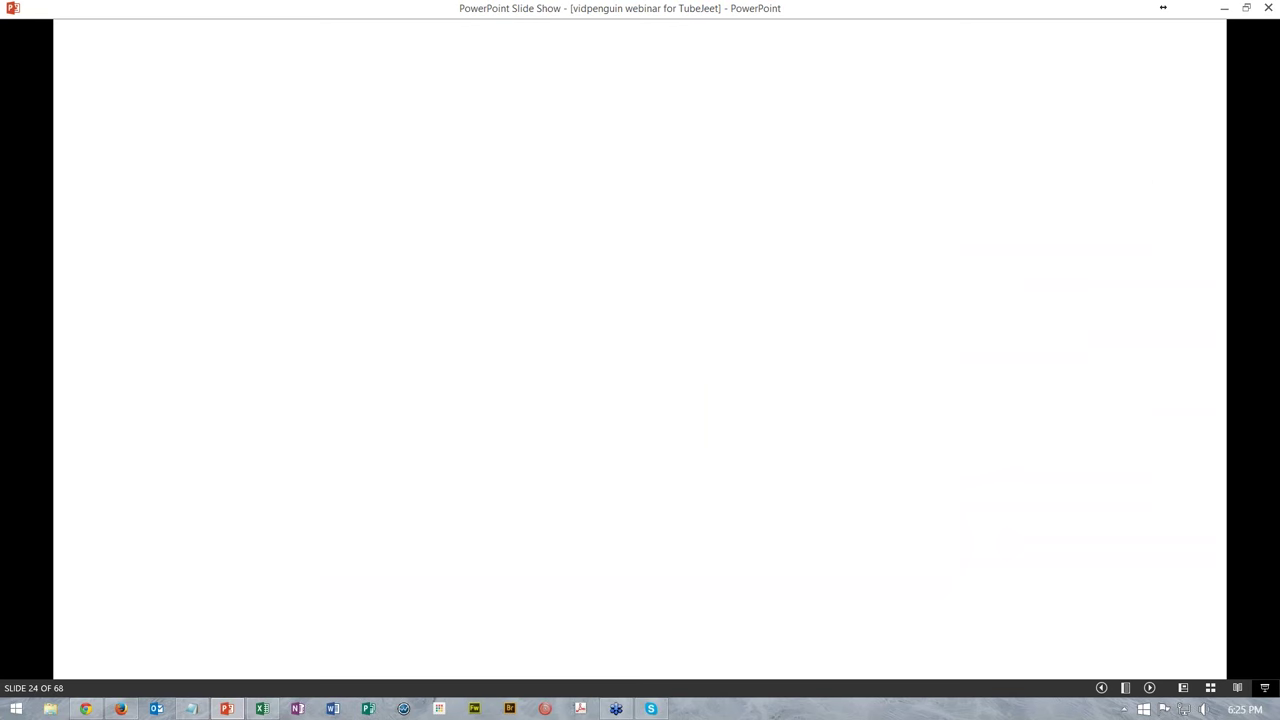
Step: Switch to Firefox, log in to members.vidpenguin.com with the saved Vidpenguin-members login, and open the Ping page
{"action": "left_click", "coordinate": [128, 712]}
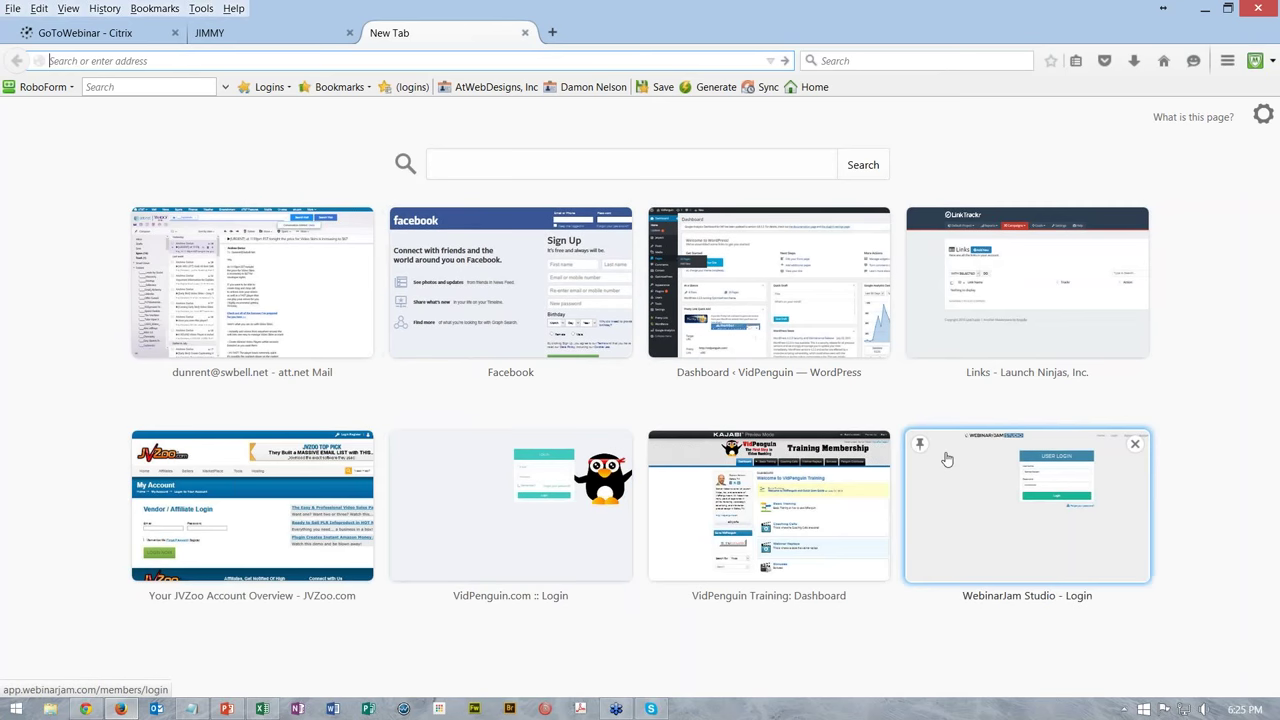
{"action": "type", "text": "M"}
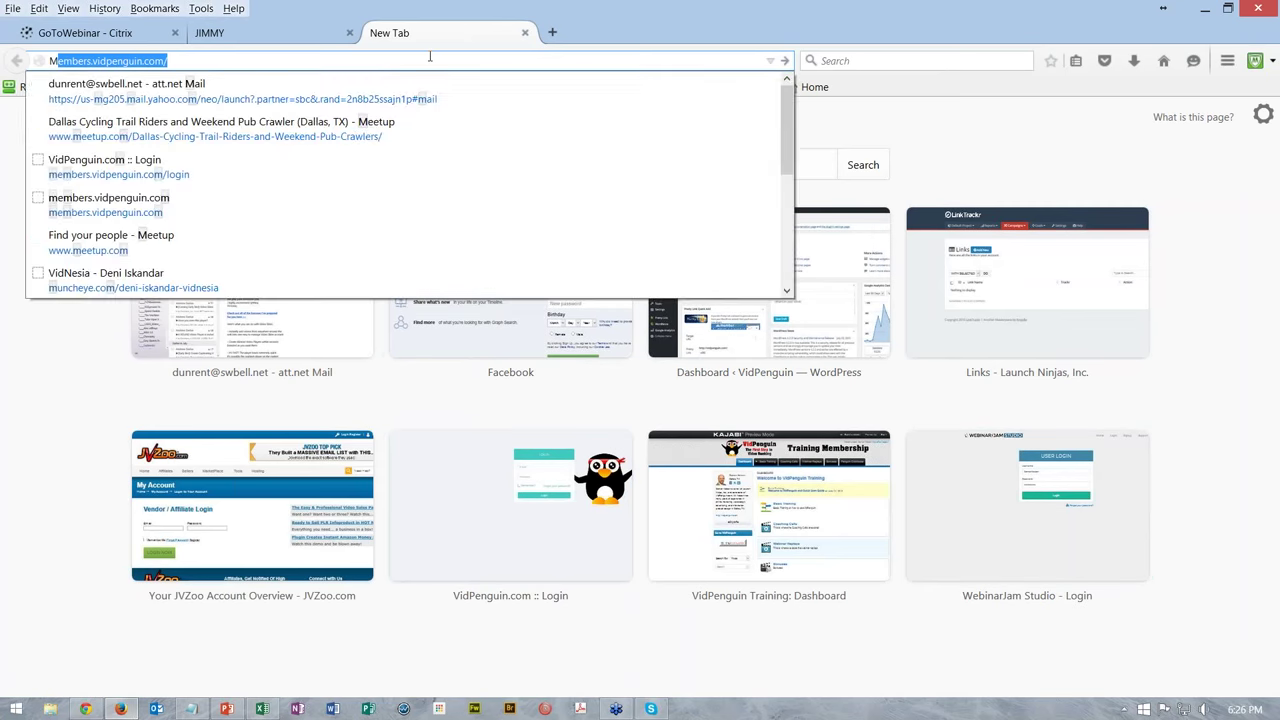
{"action": "type", "text": "EM"}
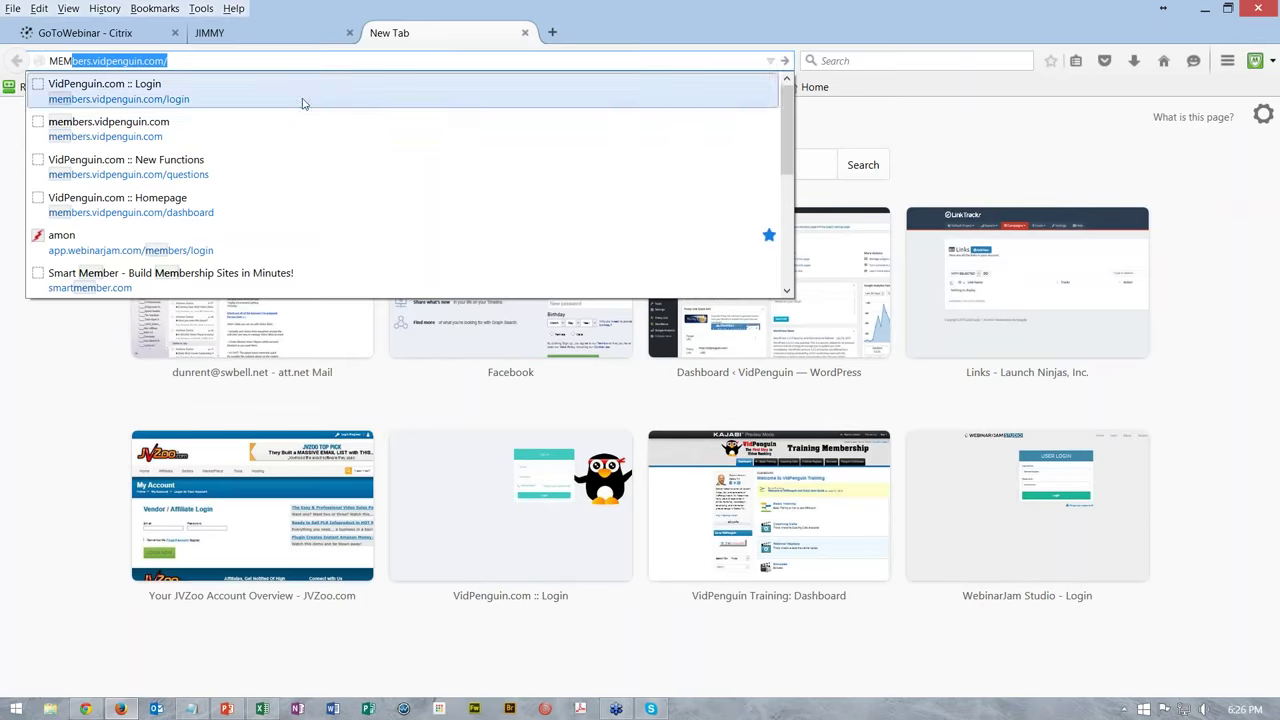
{"action": "left_click", "coordinate": [125, 133]}
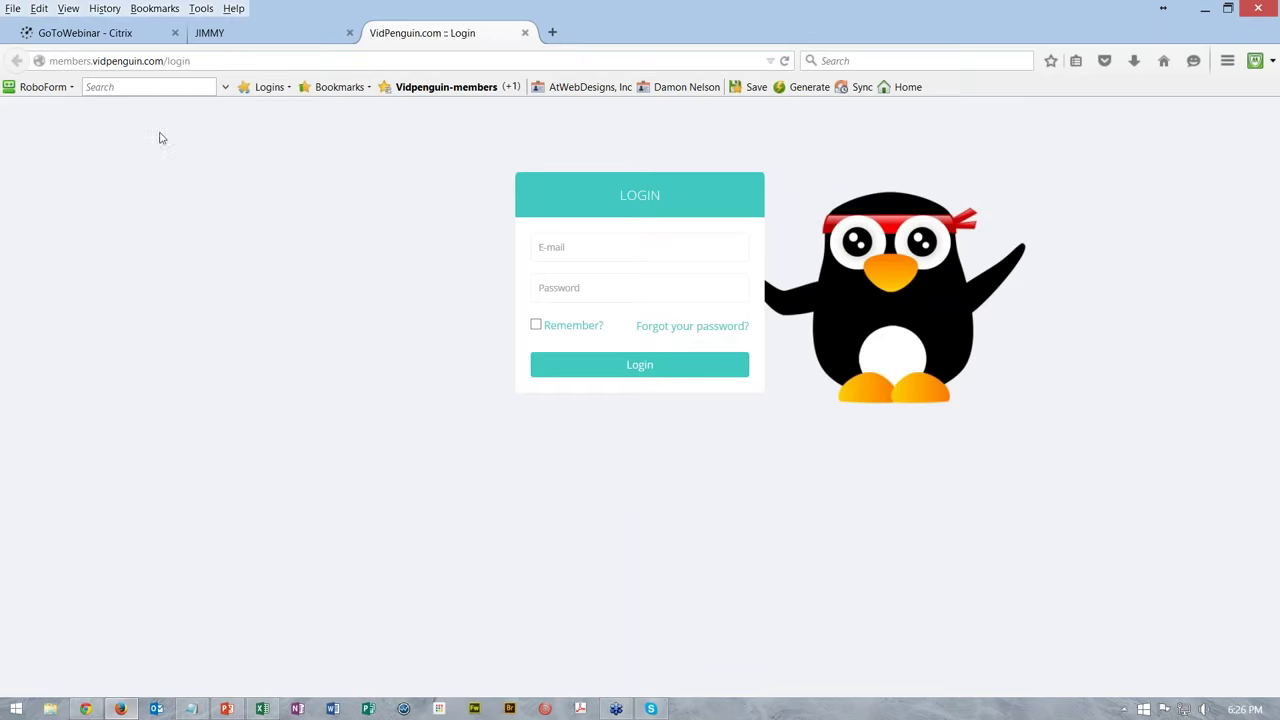
{"action": "left_click", "coordinate": [420, 87]}
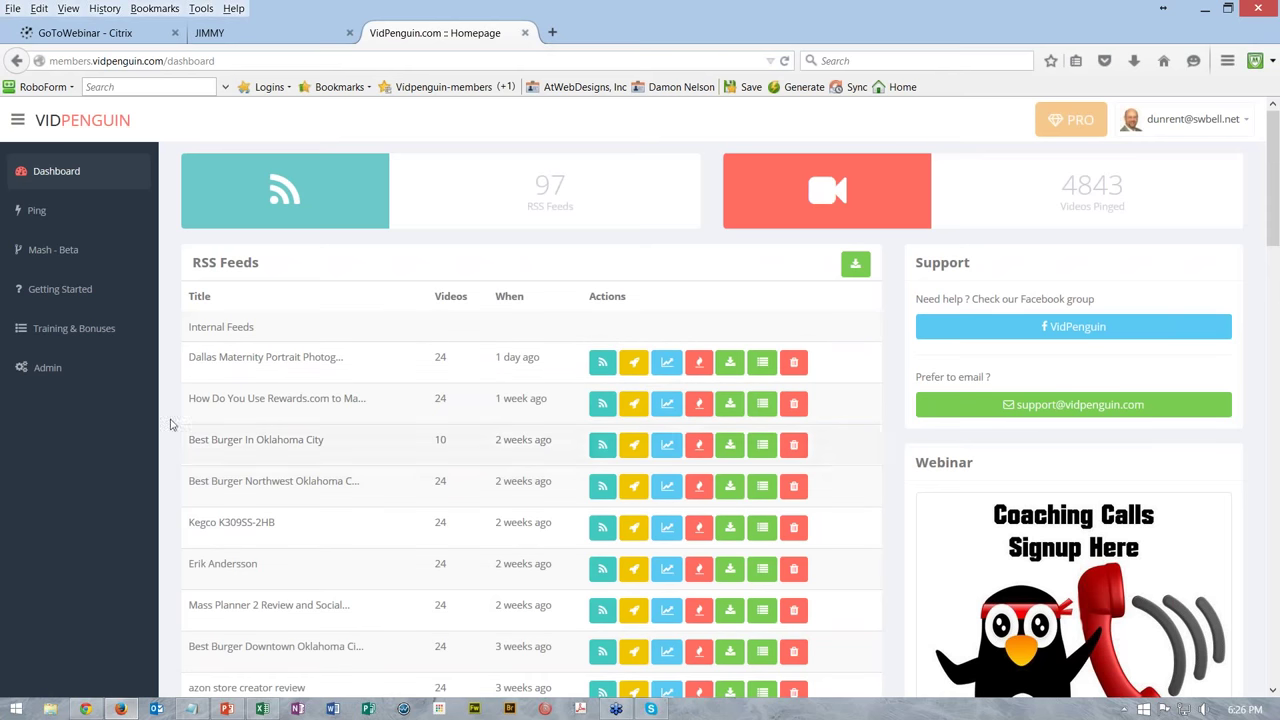
{"action": "left_click", "coordinate": [36, 214]}
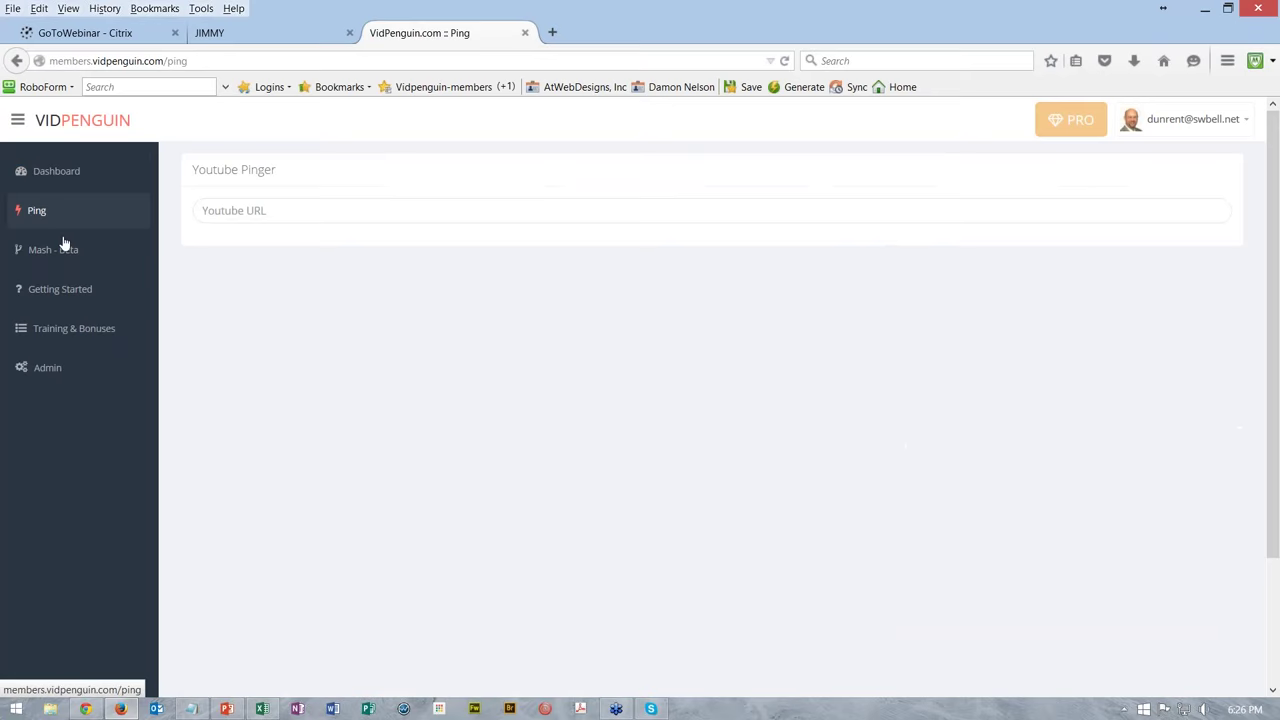
Step: Switch to Chrome, open the video "Baby Blue - George Strait" from the YouTube home page, and copy its URL
{"action": "left_click", "coordinate": [95, 711]}
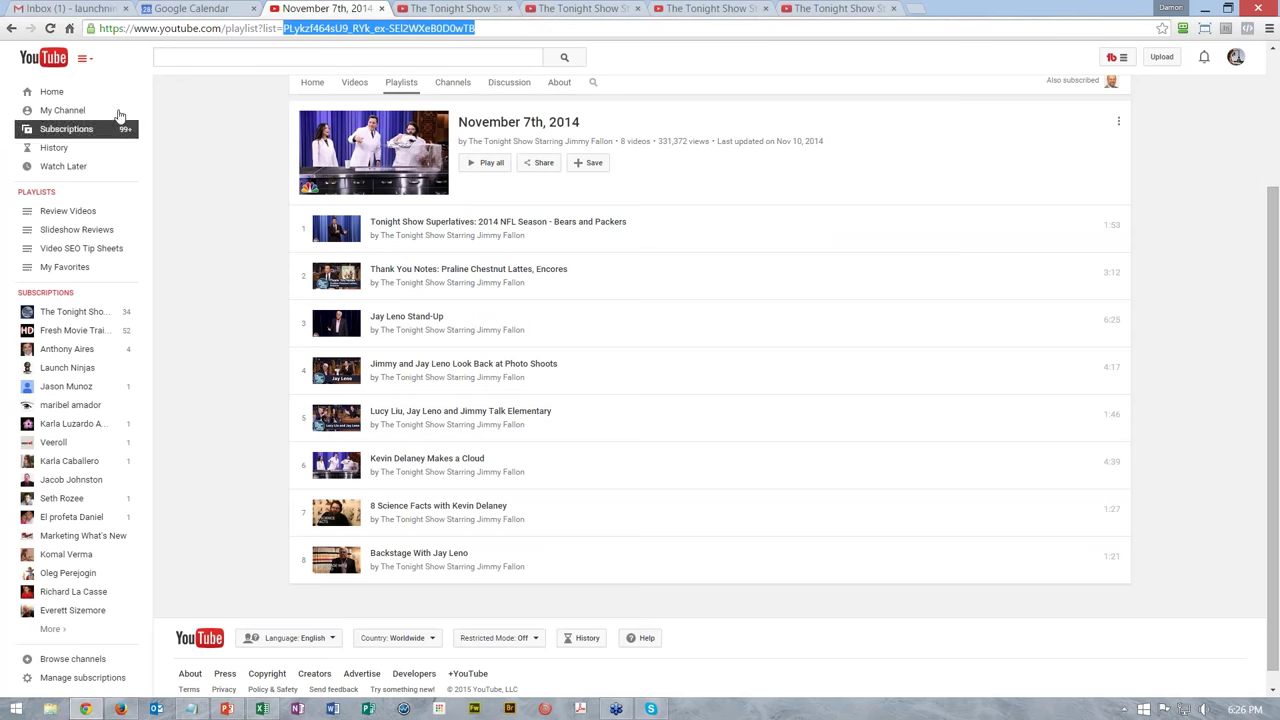
{"action": "left_click", "coordinate": [53, 95]}
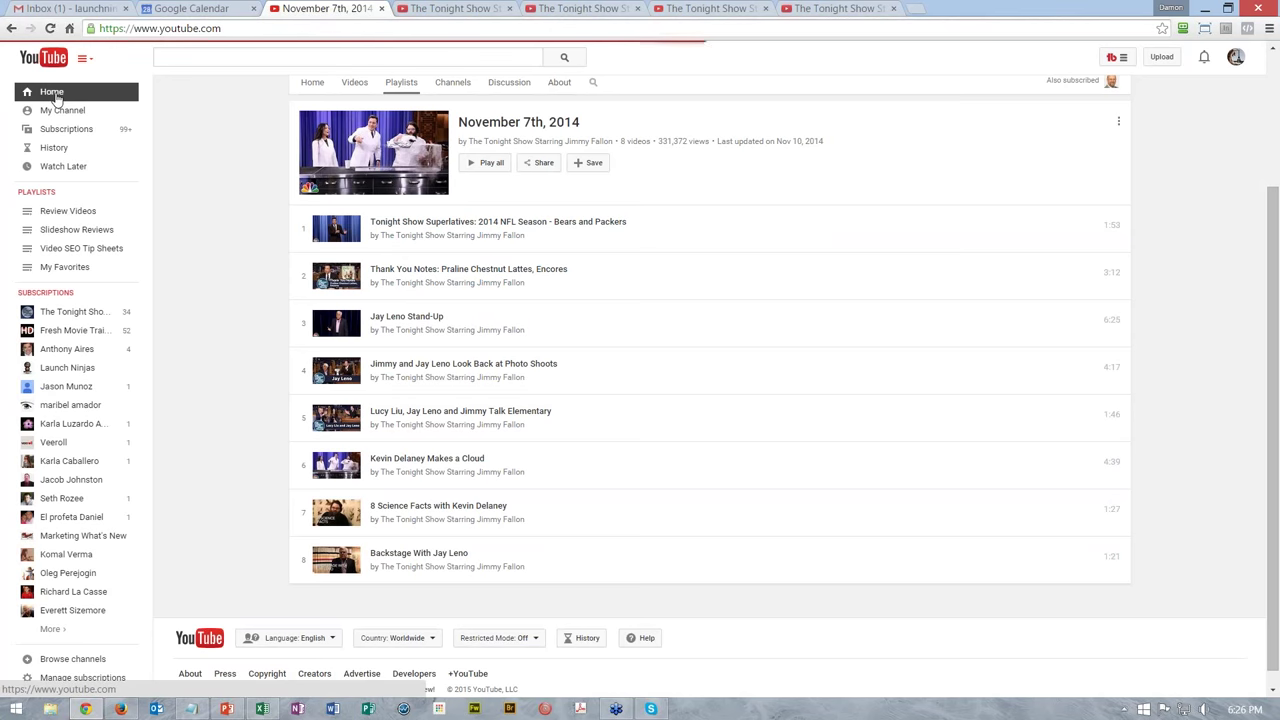
{"action": "left_click", "coordinate": [83, 110]}
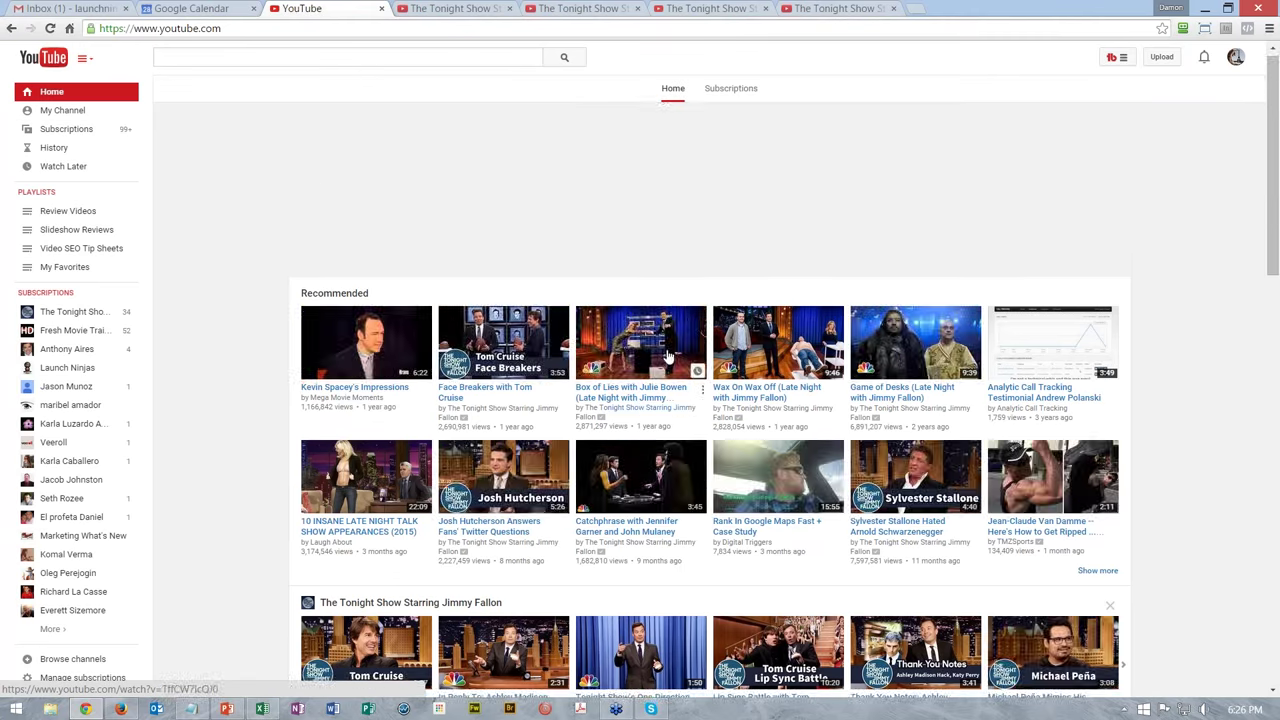
{"action": "scroll", "coordinate": [668, 355], "scroll_direction": "down", "scroll_amount": 10}
{"action": "scroll", "coordinate": [530, 557], "scroll_direction": "down", "scroll_amount": 1}
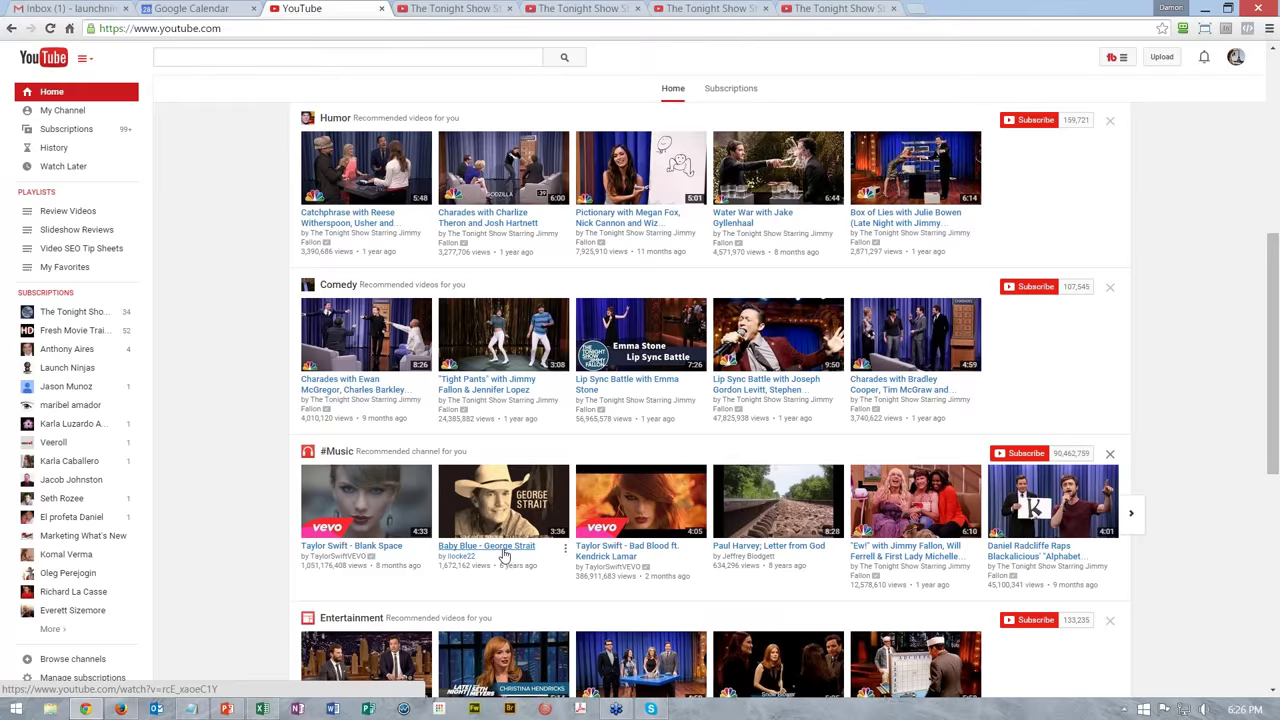
{"action": "left_click", "coordinate": [505, 556]}
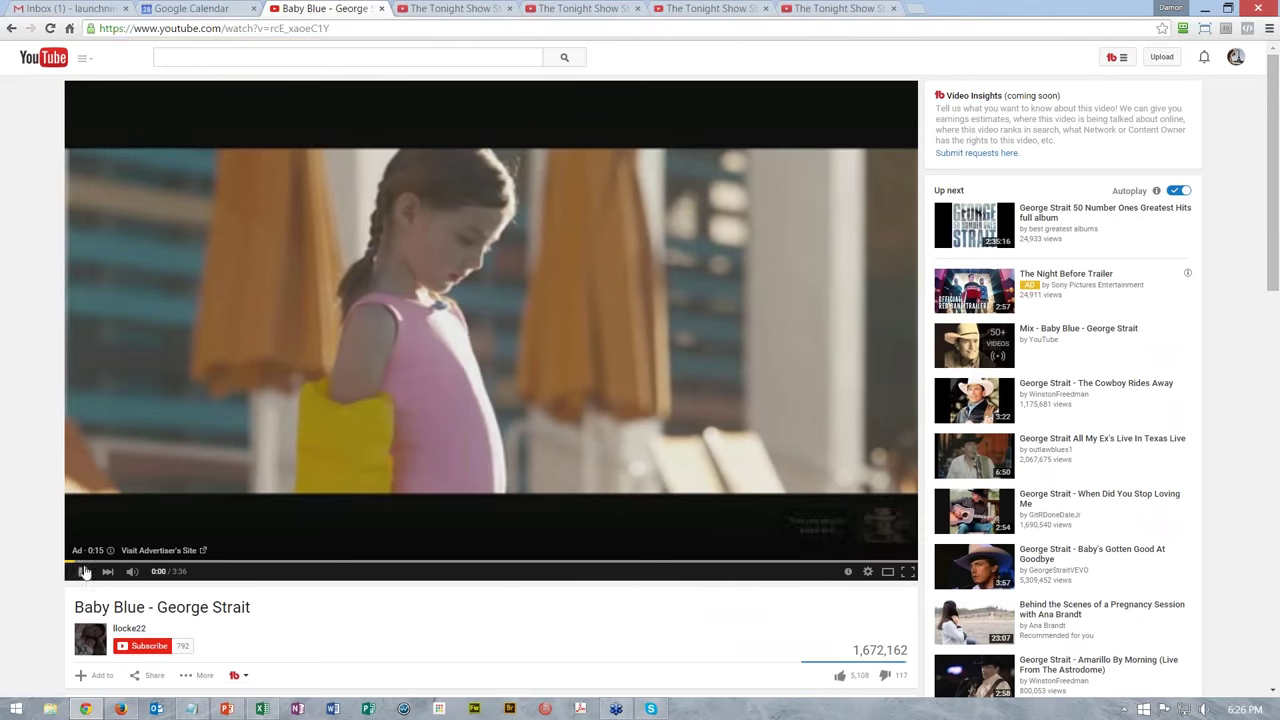
{"action": "left_click", "coordinate": [226, 30]}
{"action": "key", "text": "ctrl+c"}
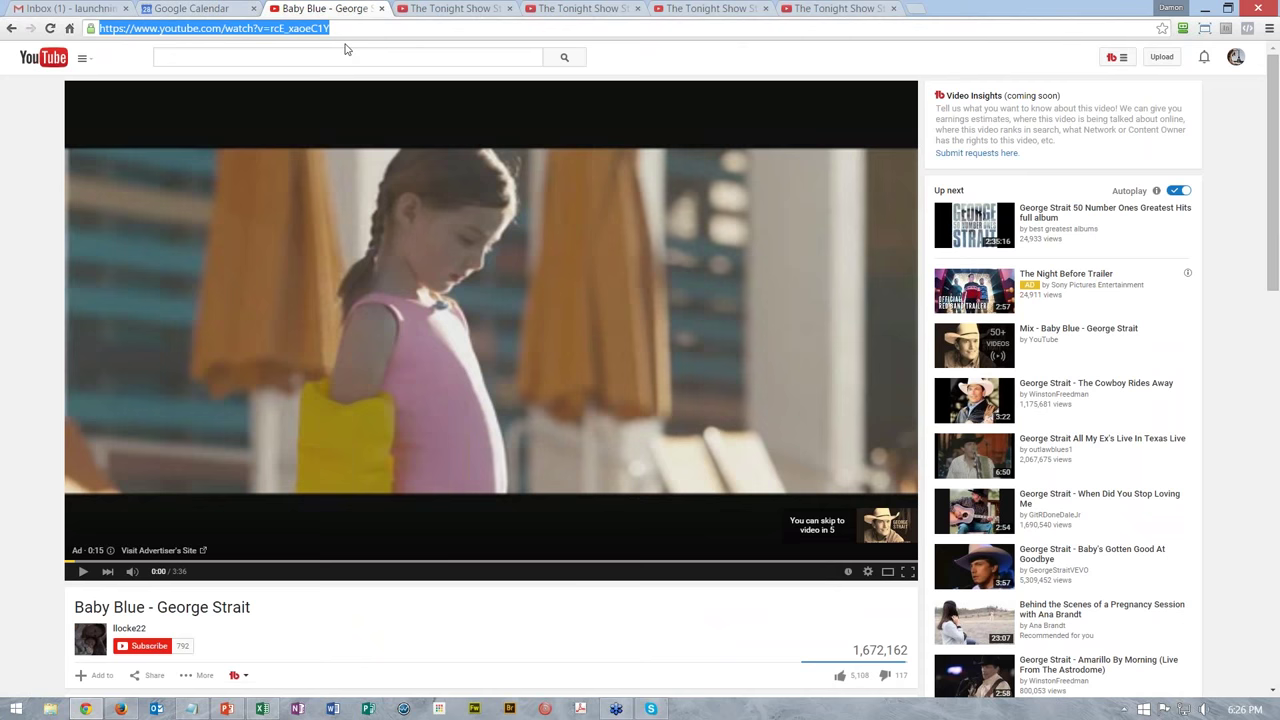
Step: Return to VidPenguin in Firefox and paste the copied video URL as the Youtube URL of the Youtube Pinger
{"action": "key", "text": "alt+Tab"}
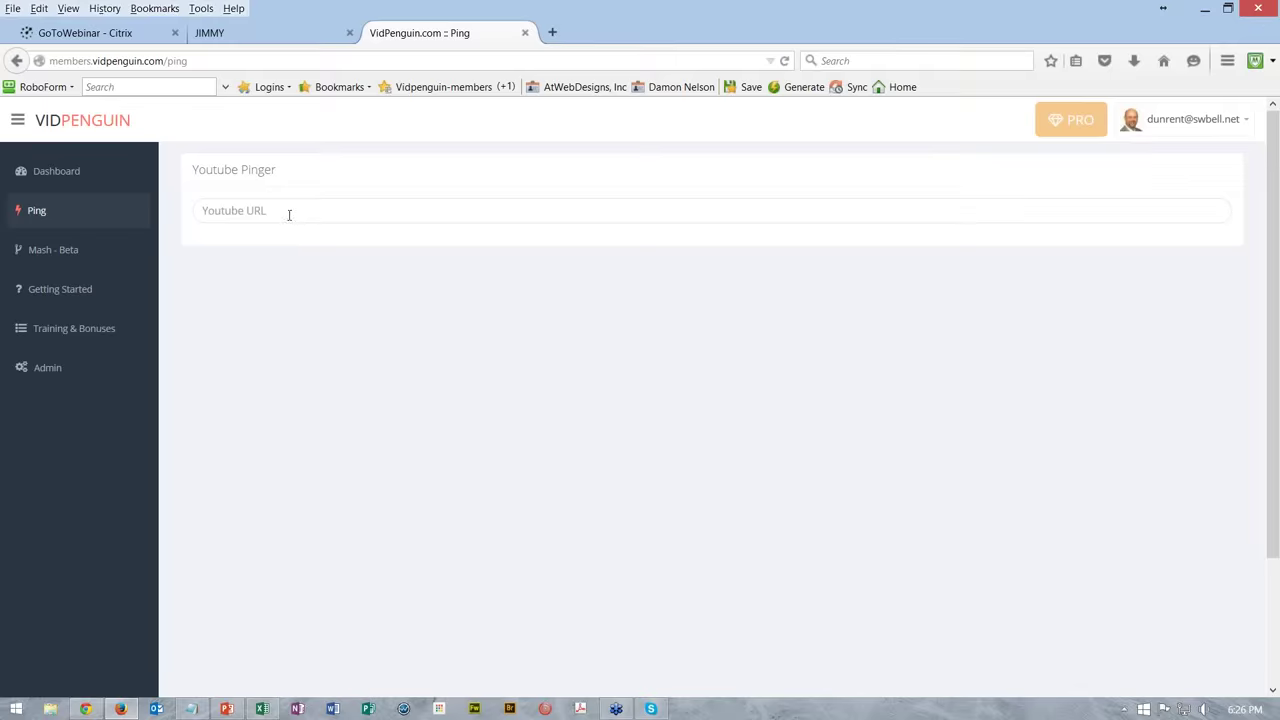
{"action": "left_click", "coordinate": [289, 214]}
{"action": "key", "text": "ctrl+v"}
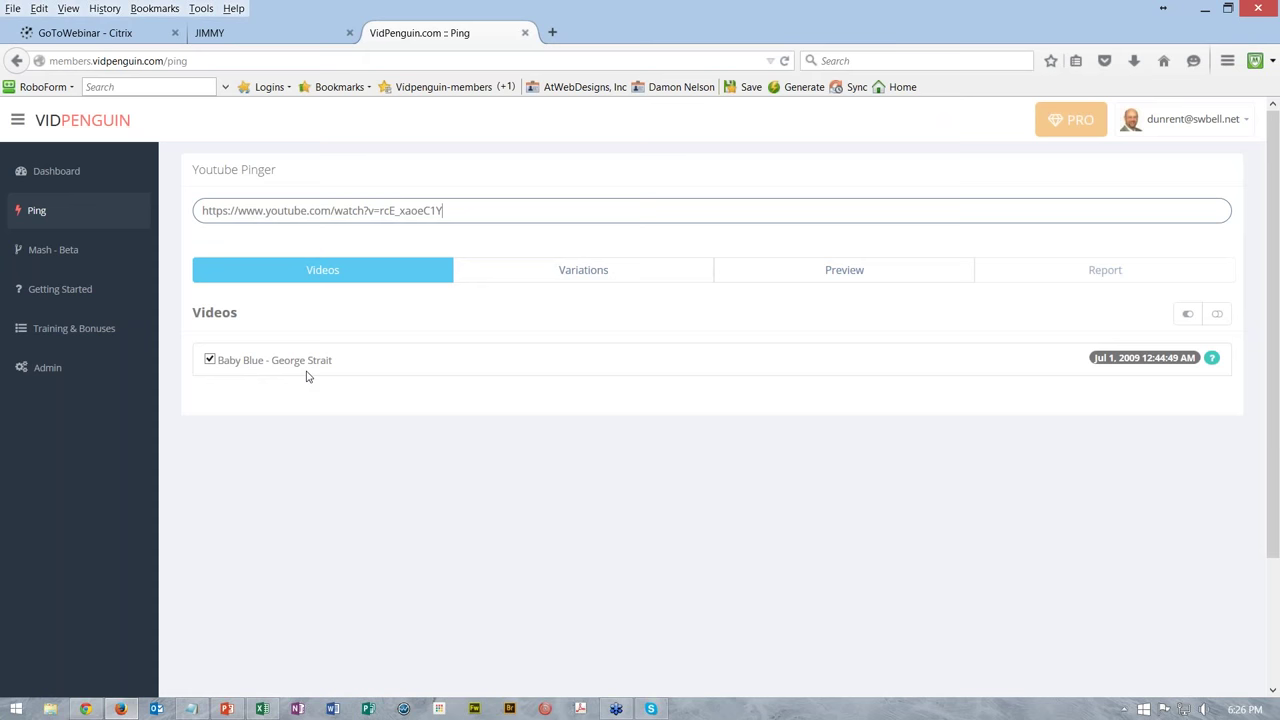
Step: Set the video's variation settings to use 22 + 2 URL variations, keeping the Goo.gl shortener enabled
{"action": "left_click", "coordinate": [563, 279]}
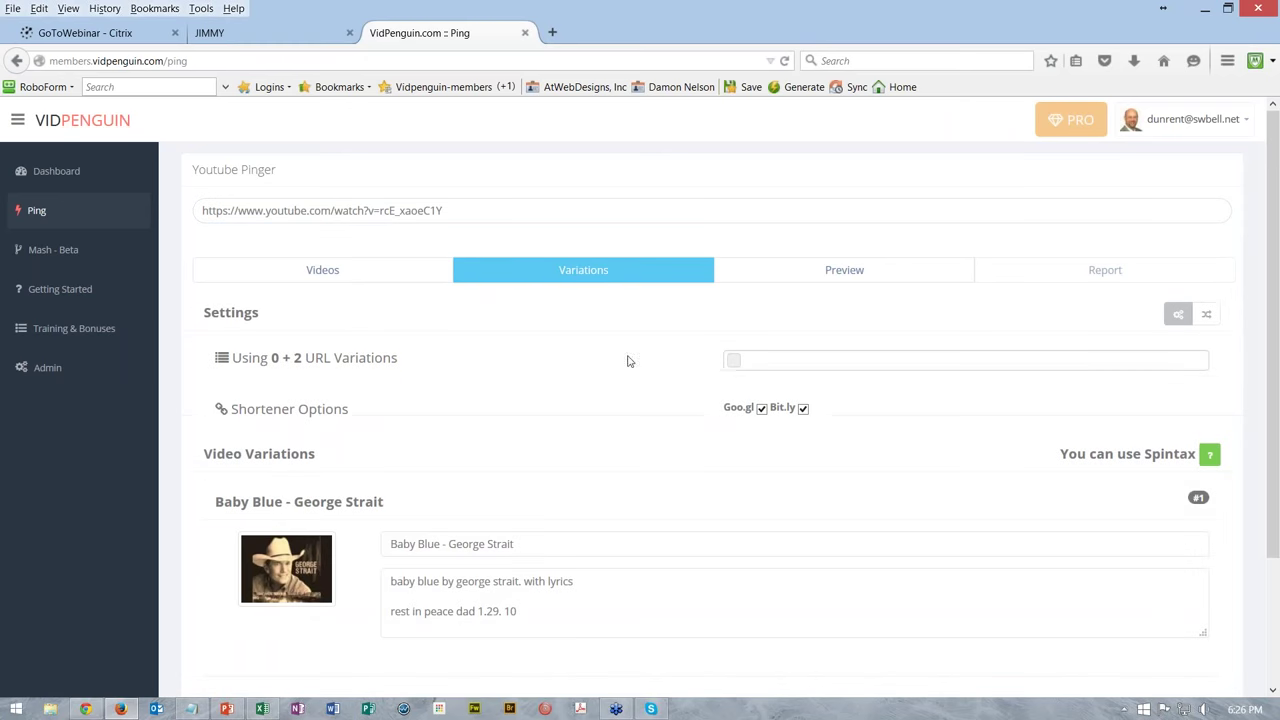
{"action": "left_click", "coordinate": [734, 364]}
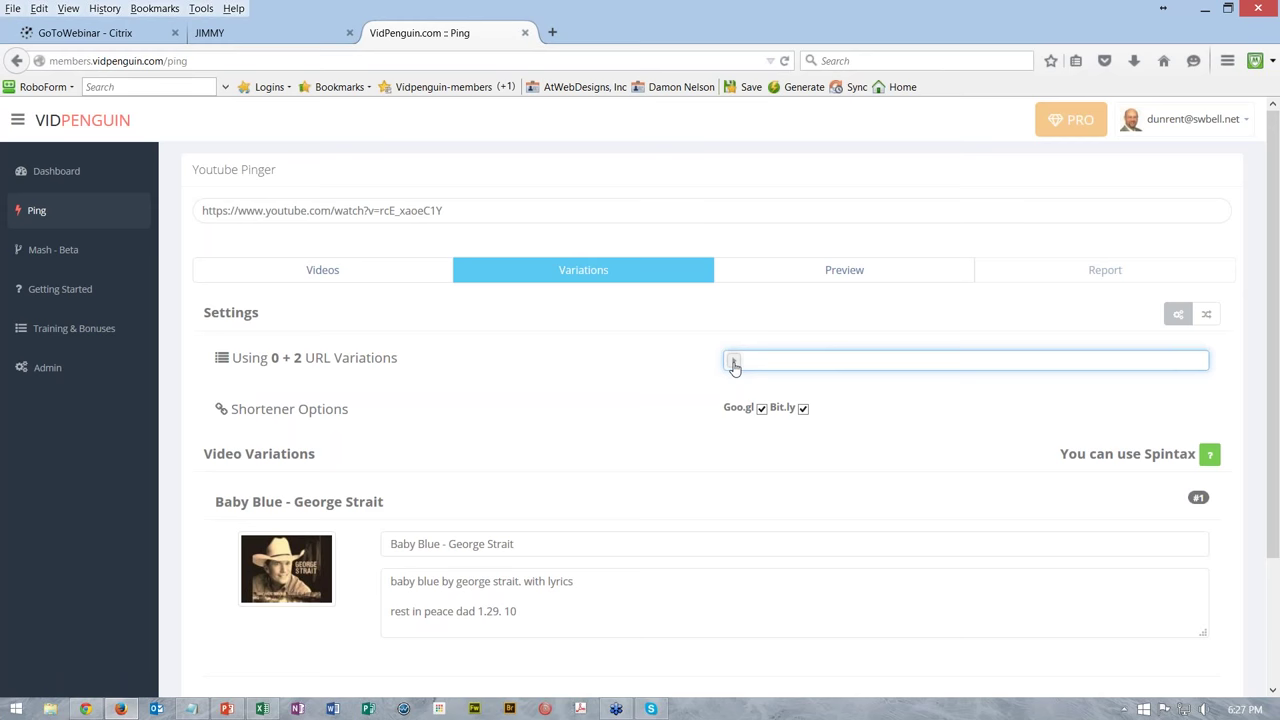
{"action": "left_click_drag", "start_coordinate": [734, 364], "coordinate": [1221, 377]}
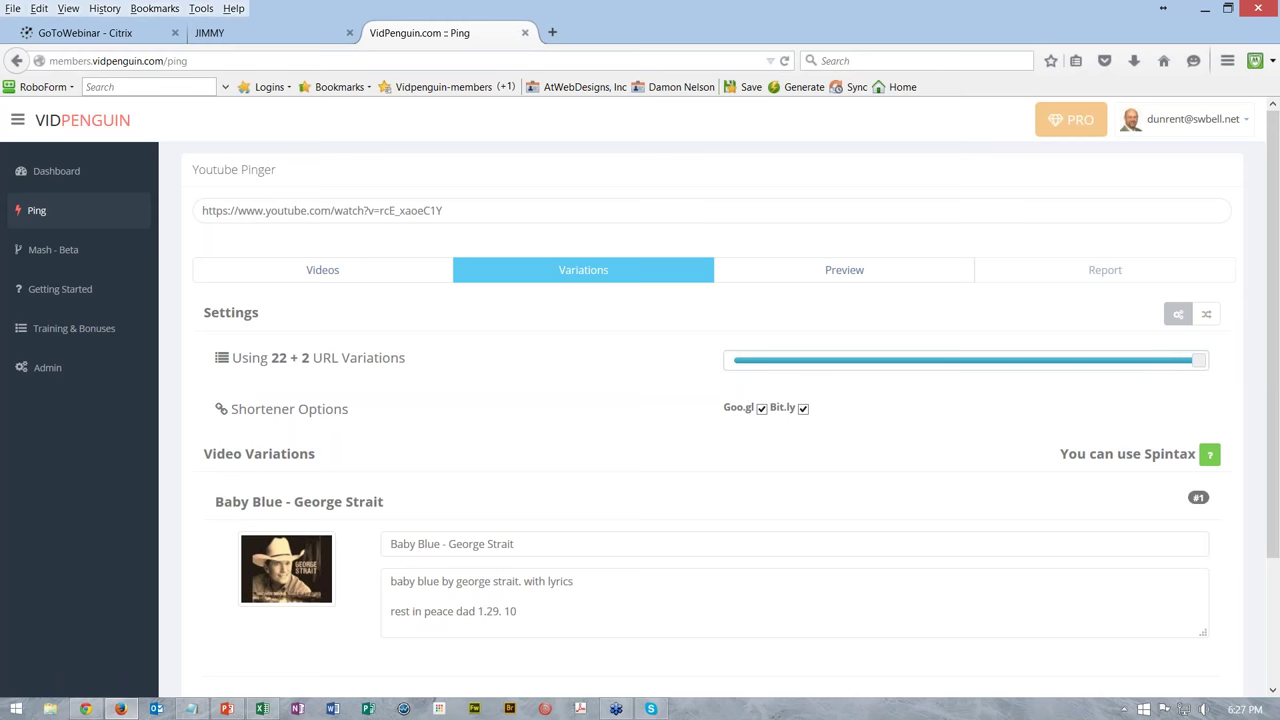
{"action": "left_click", "coordinate": [761, 411]}
{"action": "left_click", "coordinate": [761, 411]}
Step: Start a spintax title by adding { before and | after "Baby Blue - George Strait", and copy the title with its separator
{"action": "scroll", "coordinate": [644, 469], "scroll_direction": "down", "scroll_amount": 1}
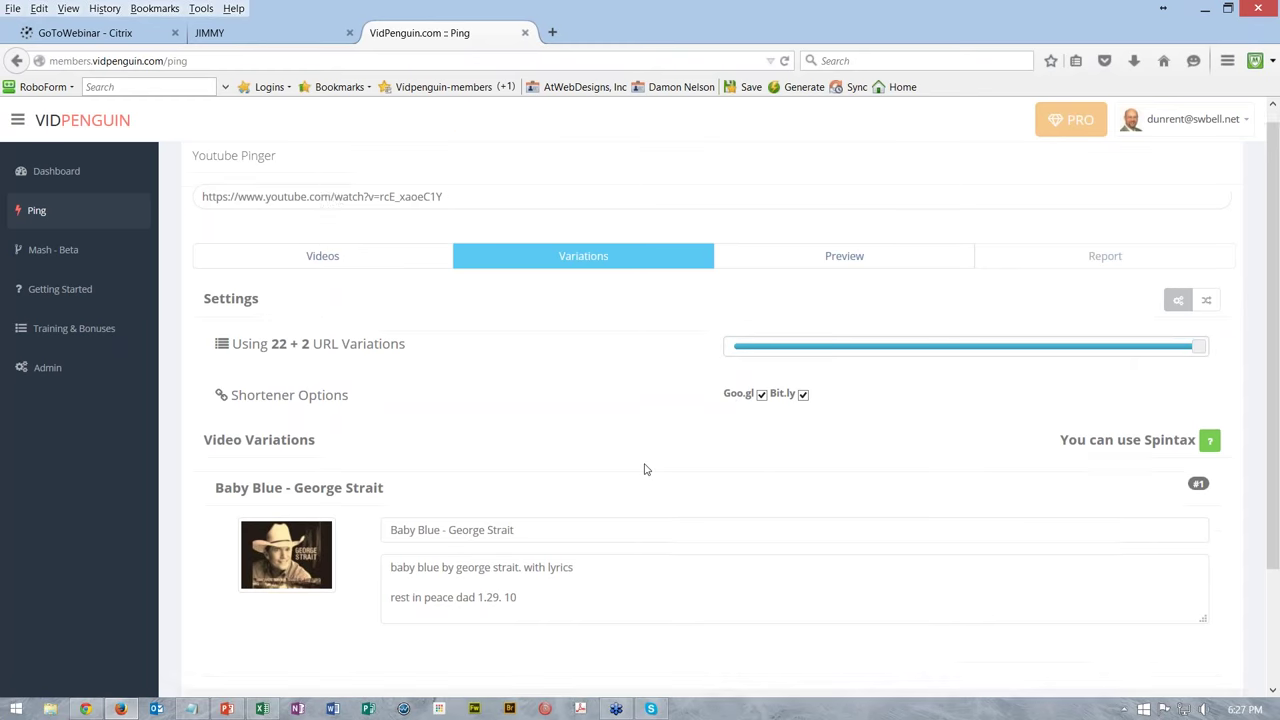
{"action": "scroll", "coordinate": [644, 469], "scroll_direction": "down", "scroll_amount": 3}
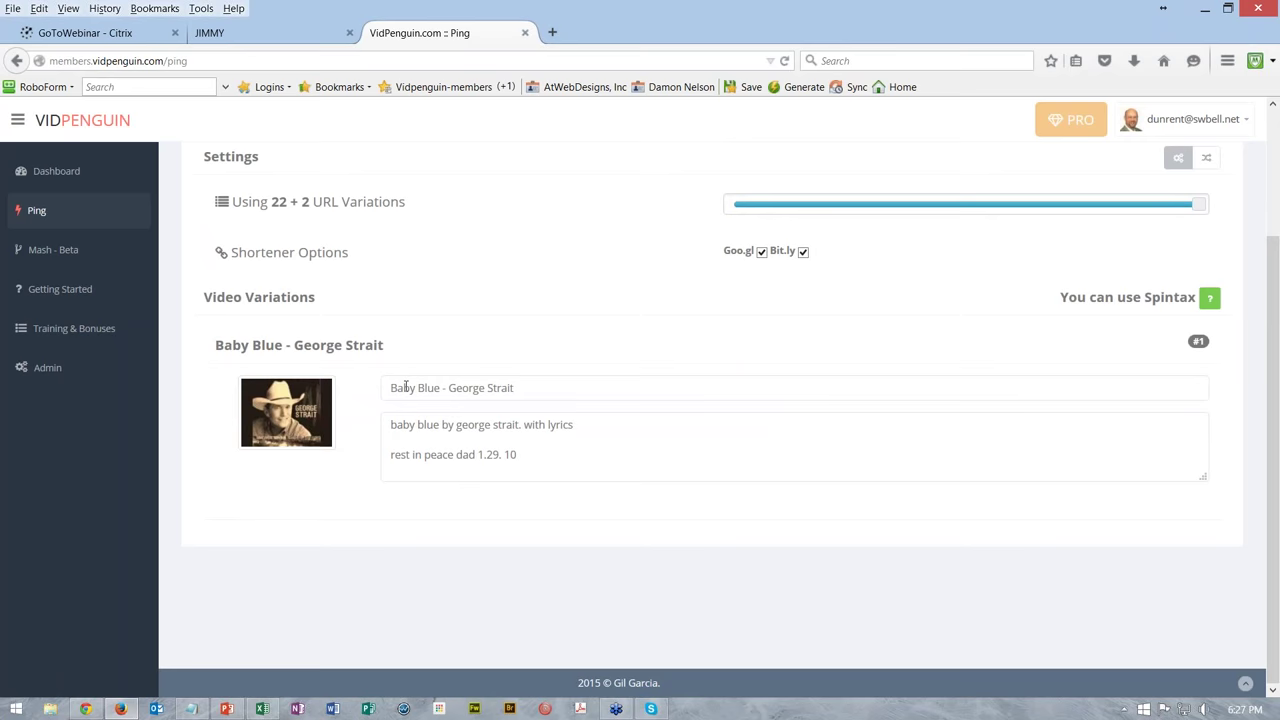
{"action": "left_click", "coordinate": [392, 390]}
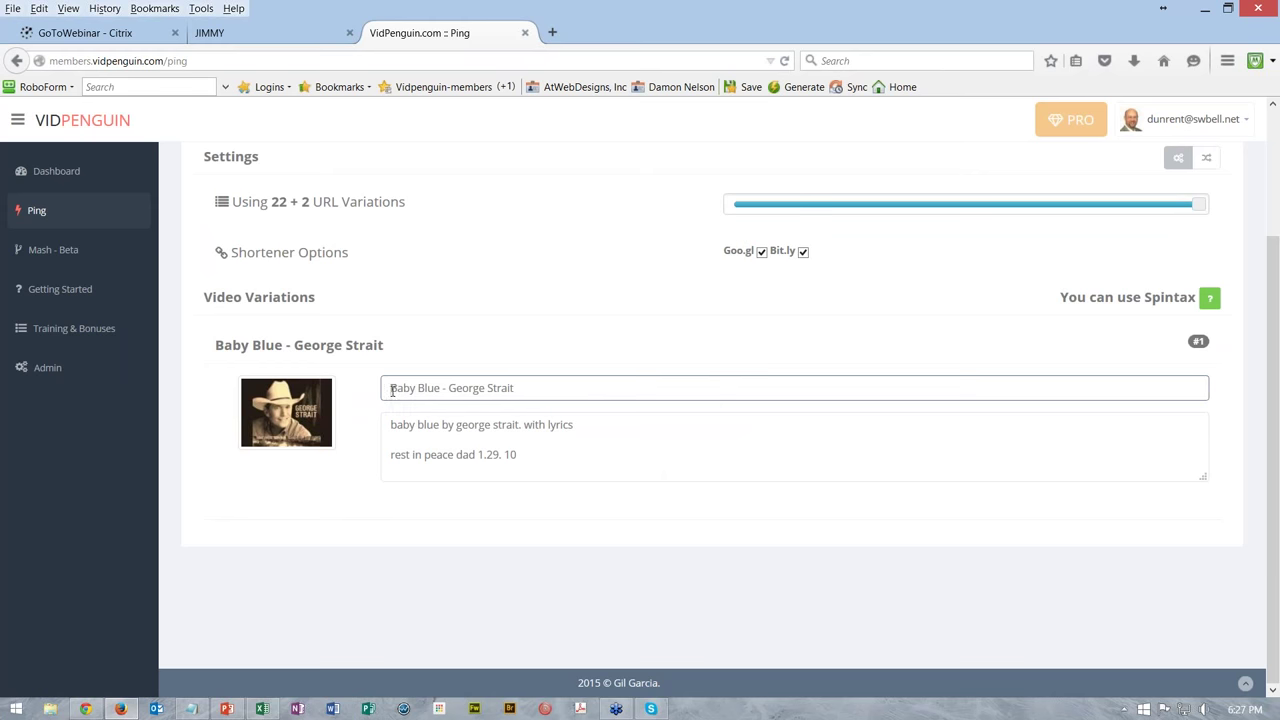
{"action": "type", "text": "{"}
{"action": "type", "text": "|"}
{"action": "key", "text": "shift+Left"}
{"action": "key", "text": "shift+Left"}
{"action": "key", "text": "shift+Left"}
{"action": "key", "text": "shift+Left"}
{"action": "key", "text": "shift+Left"}
{"action": "key", "text": "shift+Left"}
{"action": "key", "text": "shift+Left"}
{"action": "key", "text": "shift+Left"}
{"action": "key", "text": "ctrl+shift+Left"}
{"action": "key", "text": "ctrl+shift+Left"}
{"action": "key", "text": "ctrl+shift+Left"}
{"action": "key", "text": "ctrl+shift+Left"}
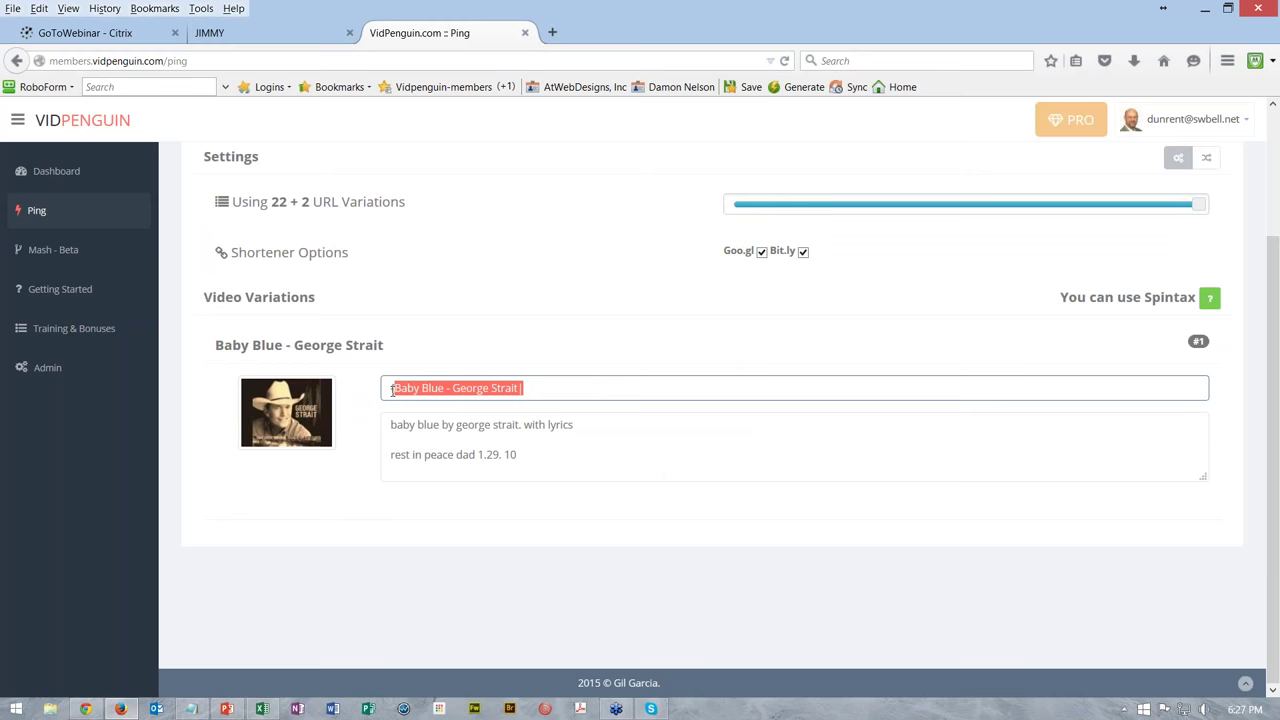
Step: Add three more copies of "Baby Blue - George Strait" separated by | to the title and close the spintax with }
{"action": "key", "text": "Right"}
{"action": "key", "text": "ctrl+v"}
{"action": "key", "text": "ctrl+v"}
{"action": "key", "text": "ctrl+v"}
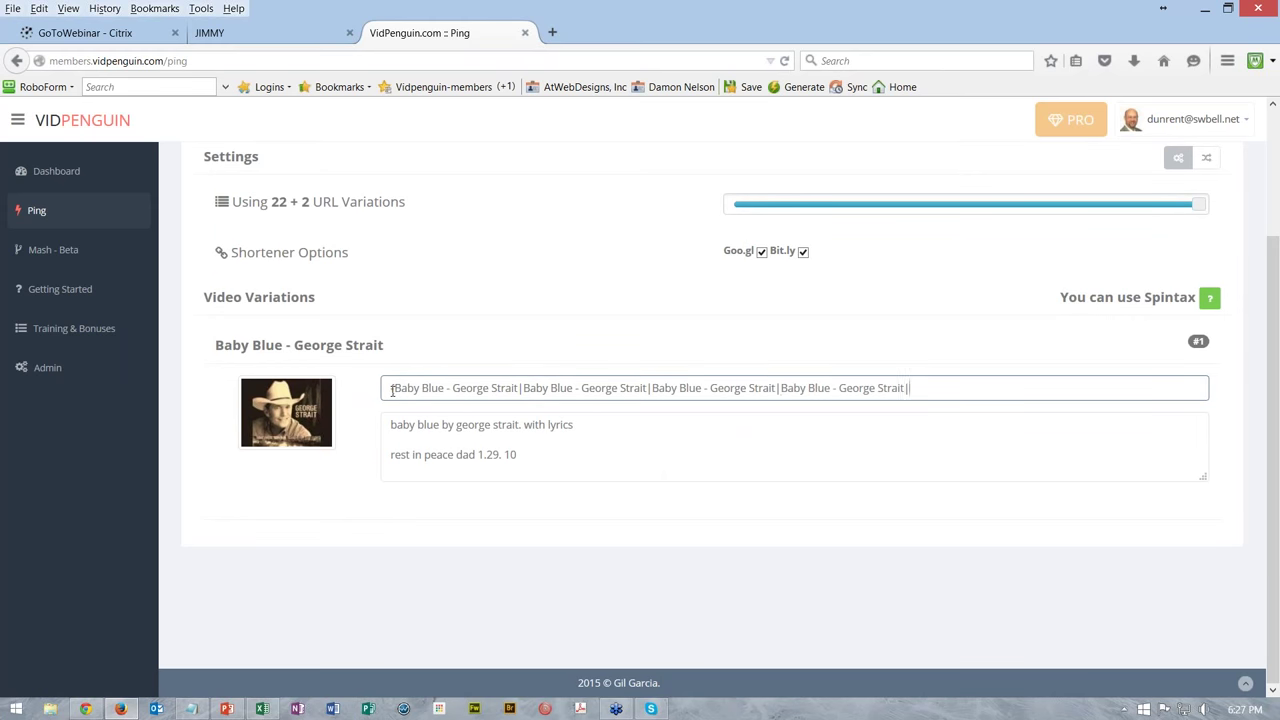
{"action": "key", "text": "BackSpace"}
{"action": "type", "text": "}"}
Step: Shorten the last variant in the title spintax to "Baby Blue"
{"action": "key", "text": "ctrl+shift+Right"}
{"action": "key", "text": "ctrl+shift+Right"}
{"action": "key", "text": "shift+Left"}
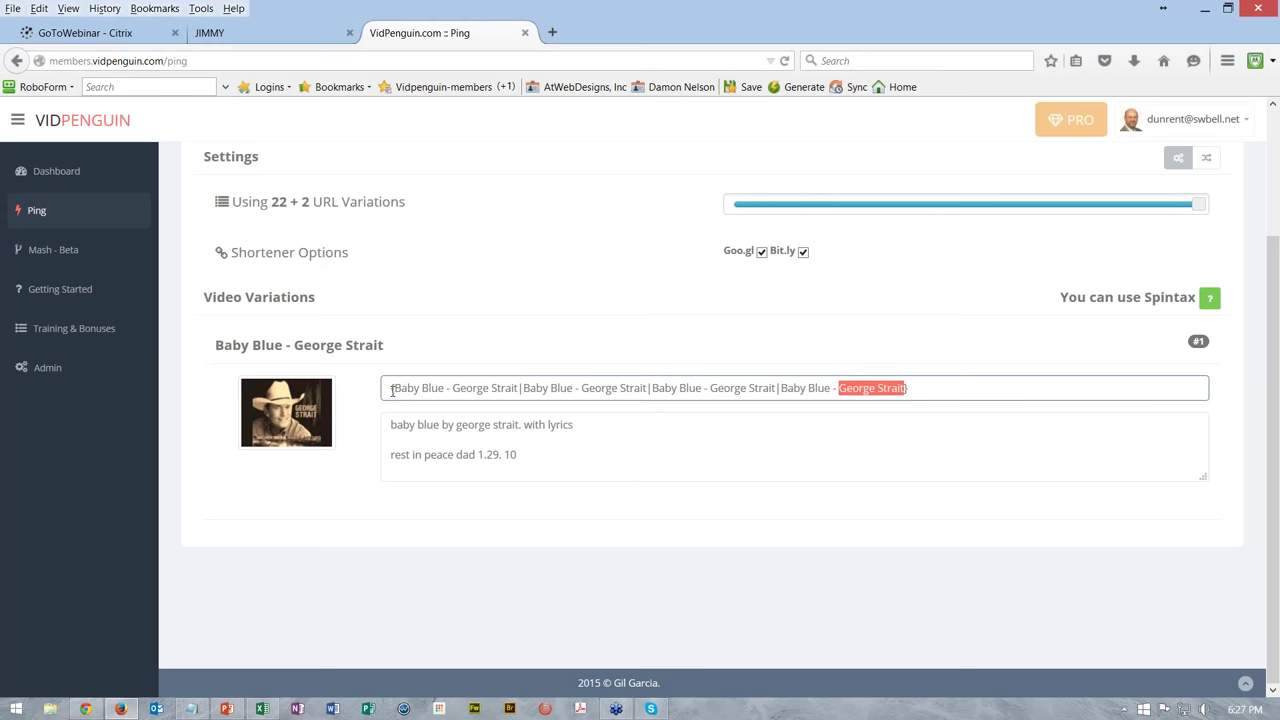
{"action": "key", "text": "BackSpace"}
{"action": "key", "text": "BackSpace"}
{"action": "key", "text": "BackSpace"}
{"action": "key", "text": "BackSpace"}
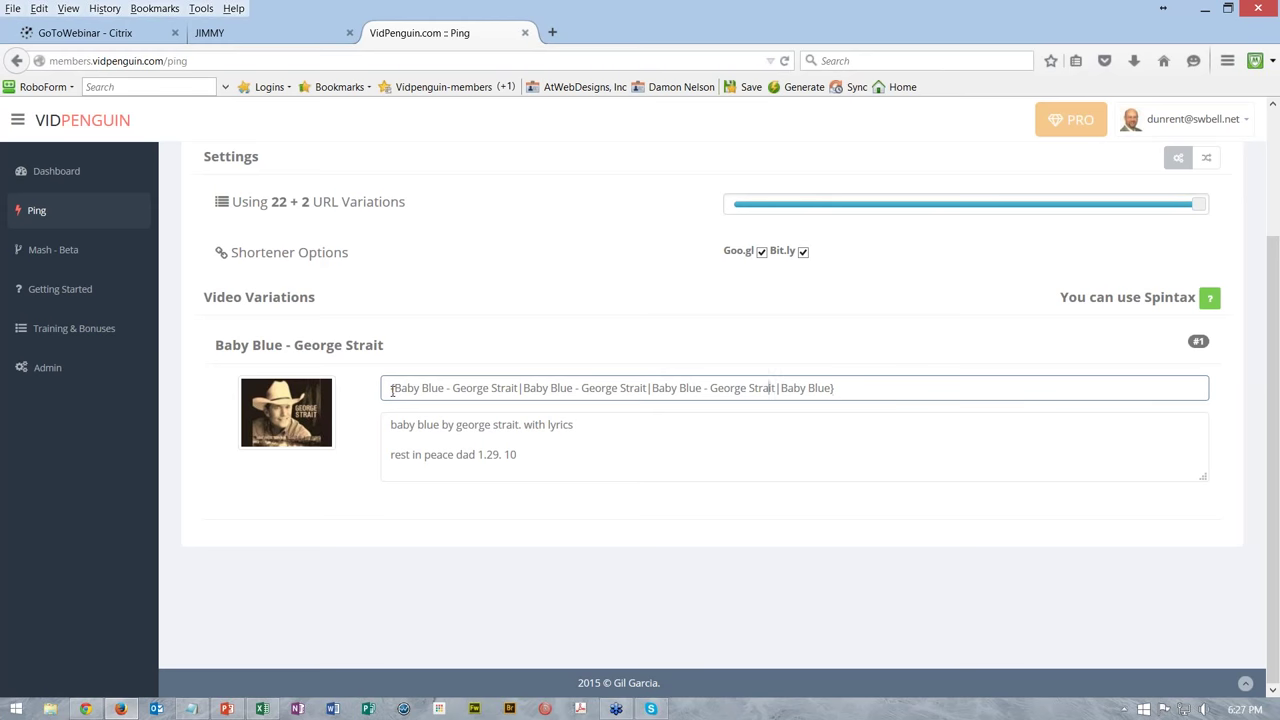
Step: Change the third title variant to "Baby Blue - George Straite" and the second to "Baby Blue - George Strait the greatest"
{"action": "type", "text": "GHT"}
{"action": "key", "text": "BackSpace"}
{"action": "key", "text": "BackSpace"}
{"action": "key", "text": "BackSpace"}
{"action": "key", "text": "BackSpace"}
{"action": "type", "text": "a"}
{"action": "key", "text": "Right"}
{"action": "type", "text": "te"}
{"action": "key", "text": "Delete"}
{"action": "type", "text": "the g"}
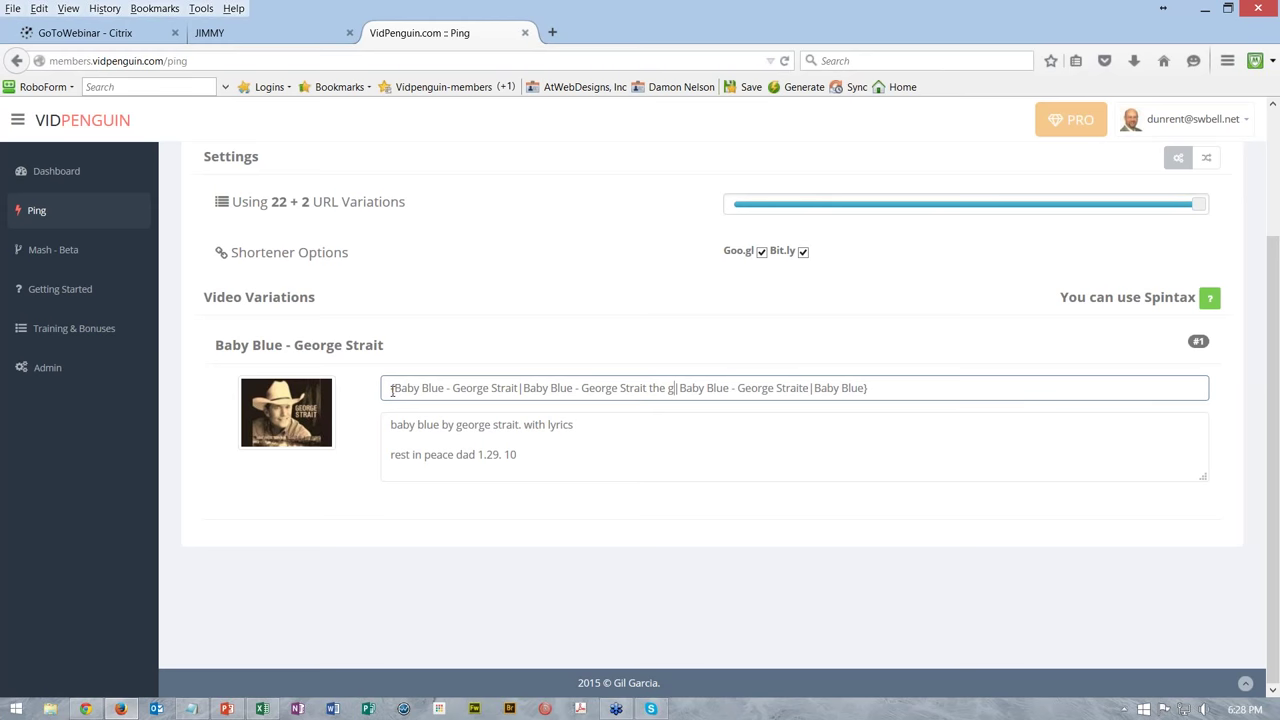
{"action": "type", "text": "reatest"}
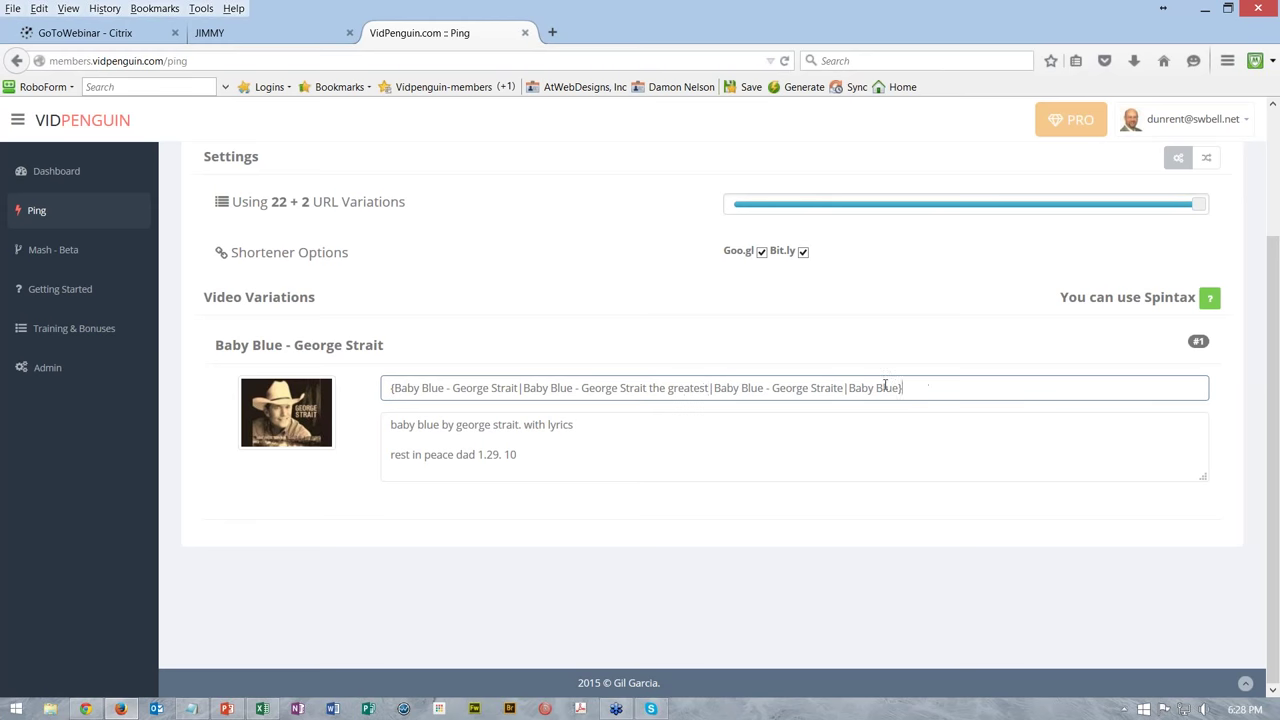
Step: Copy the complete title spintax into the video description, on the empty line between the two lines of text
{"action": "left_click_drag", "start_coordinate": [903, 388], "coordinate": [352, 395]}
{"action": "key", "text": "ctrl+c"}
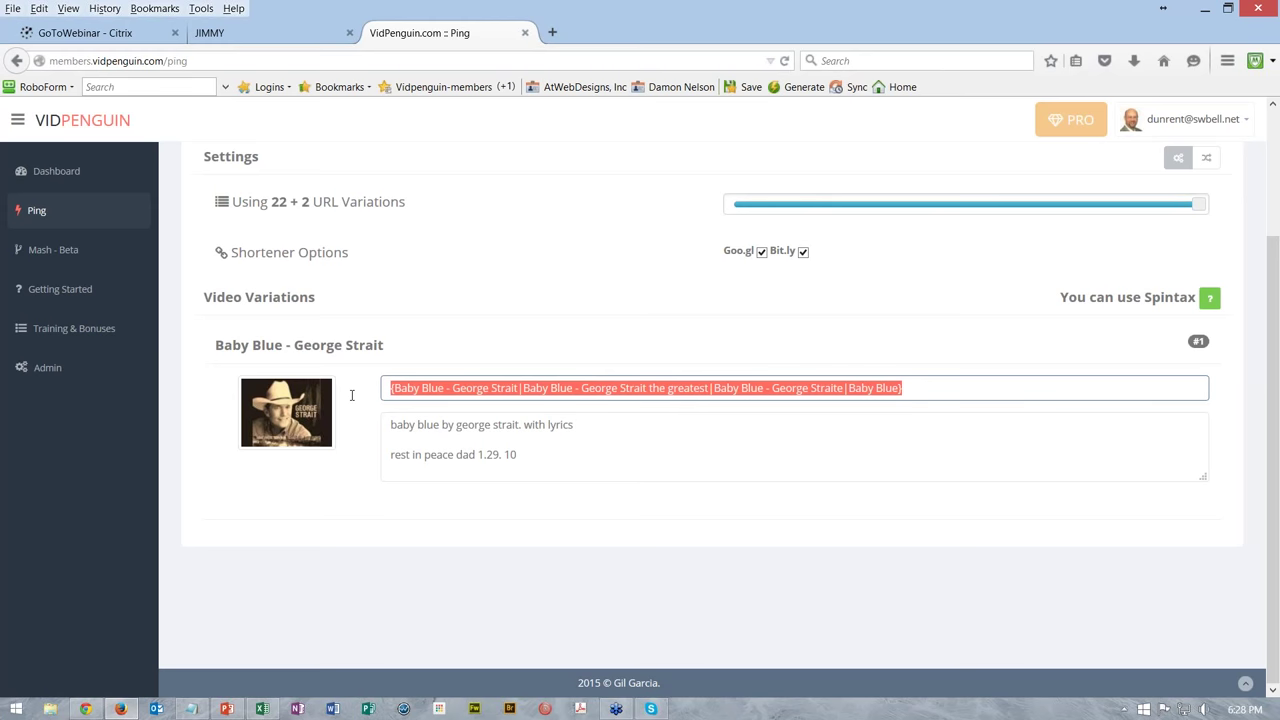
{"action": "left_click", "coordinate": [396, 441]}
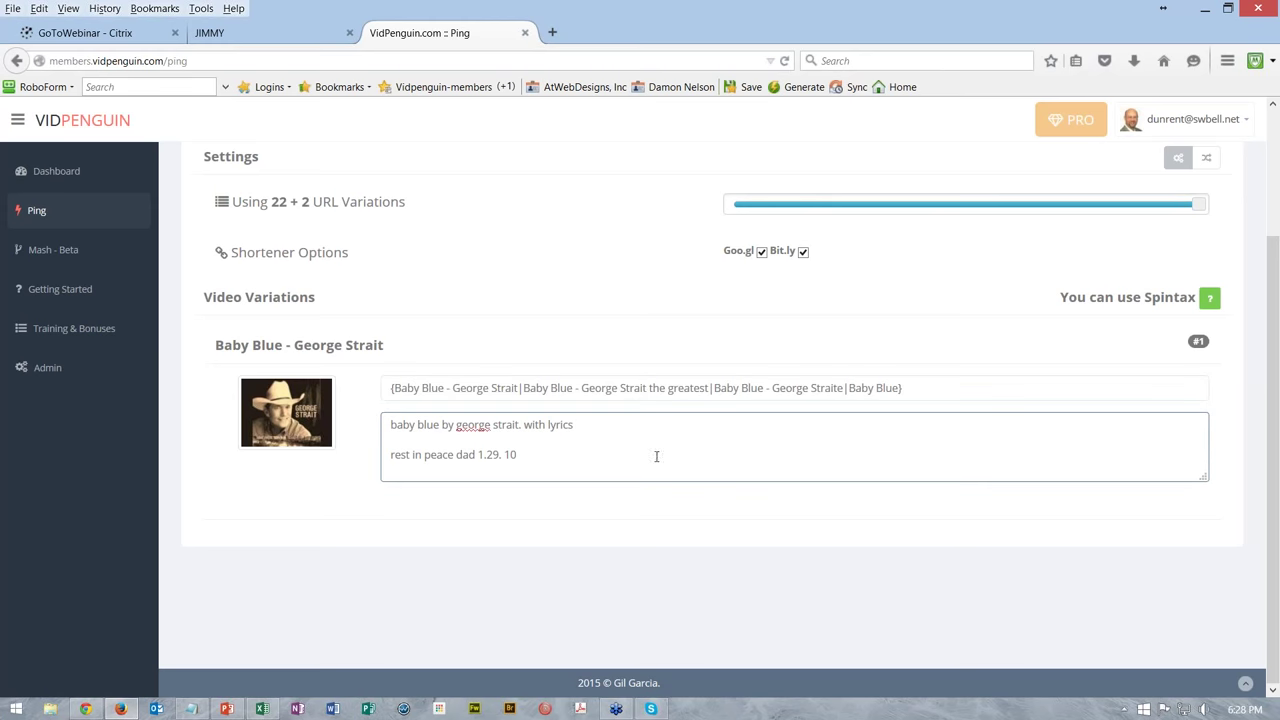
{"action": "key", "text": "ctrl+v"}
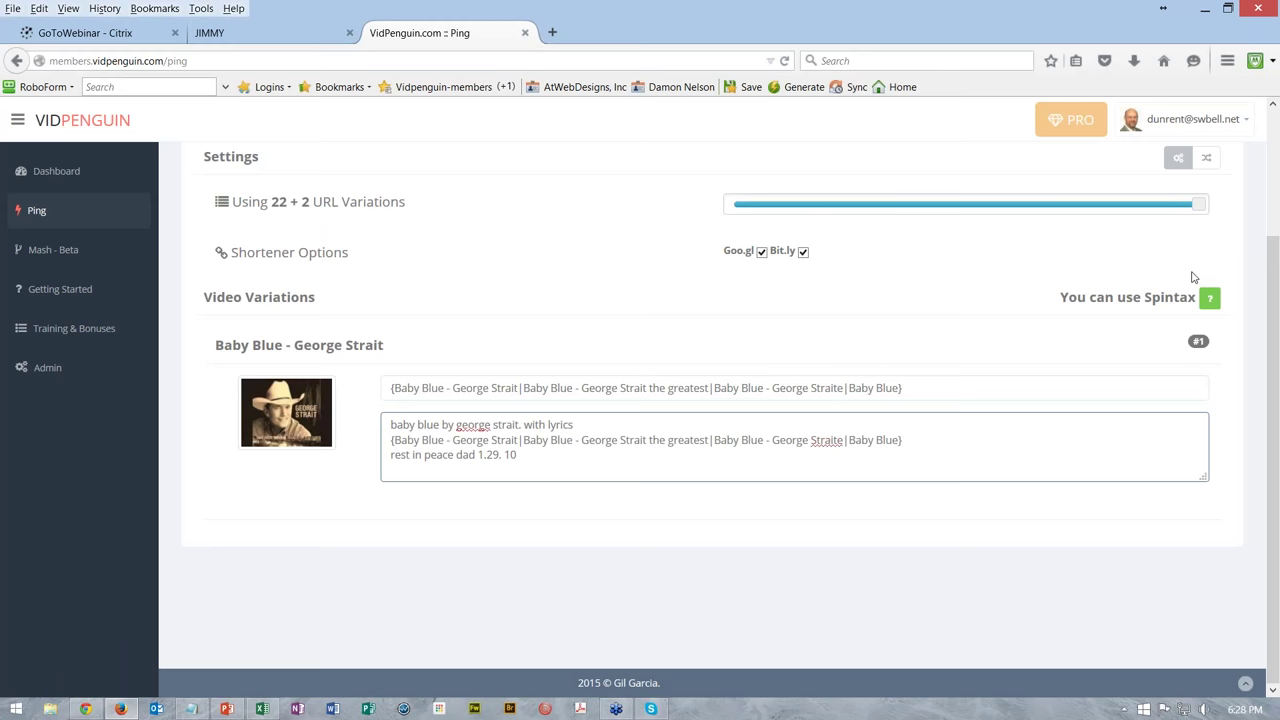
Step: Generate the feed preview and look through the spun titles and descriptions of the video variations
{"action": "scroll", "coordinate": [900, 355], "scroll_direction": "up", "scroll_amount": 2}
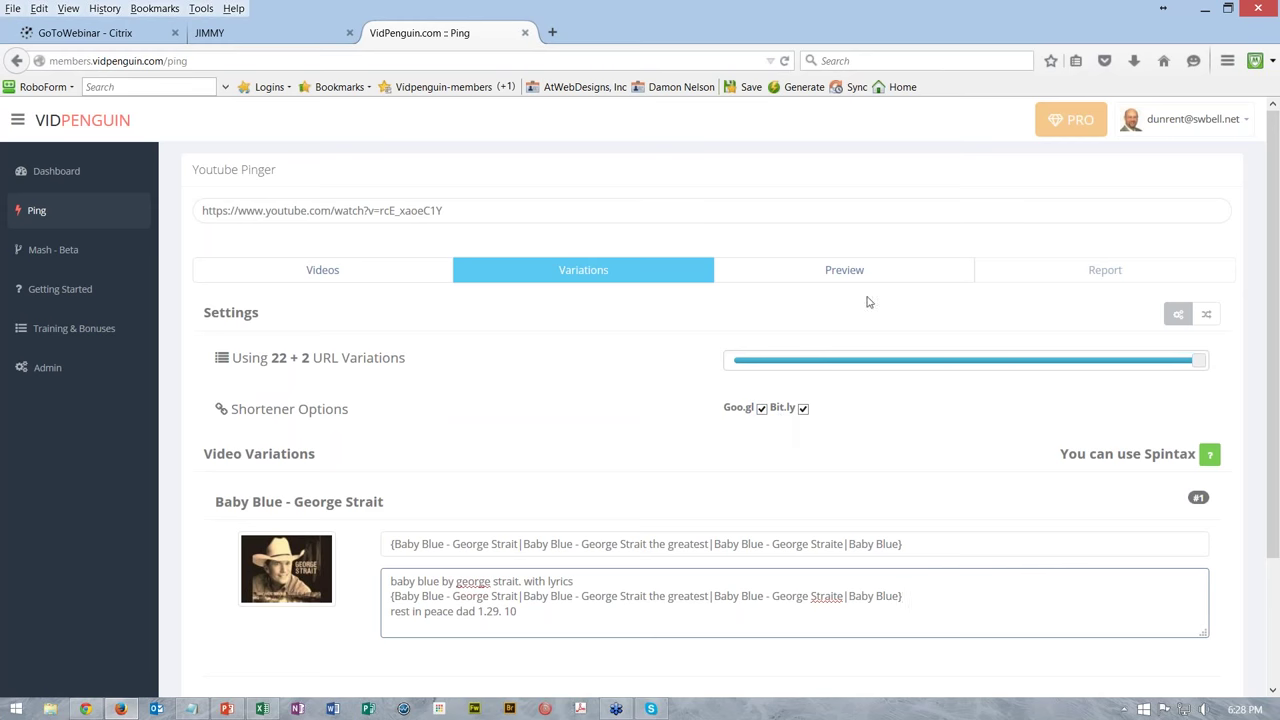
{"action": "left_click", "coordinate": [835, 275]}
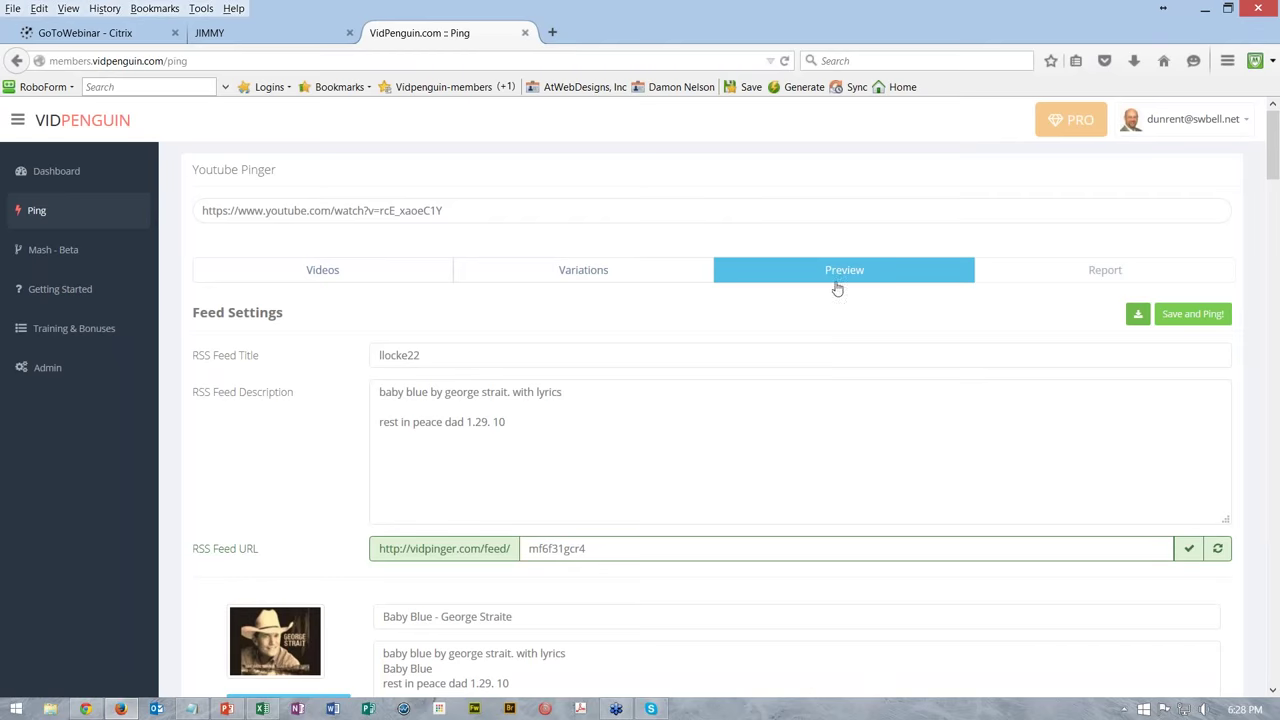
{"action": "scroll", "coordinate": [880, 372], "scroll_direction": "down", "scroll_amount": 3}
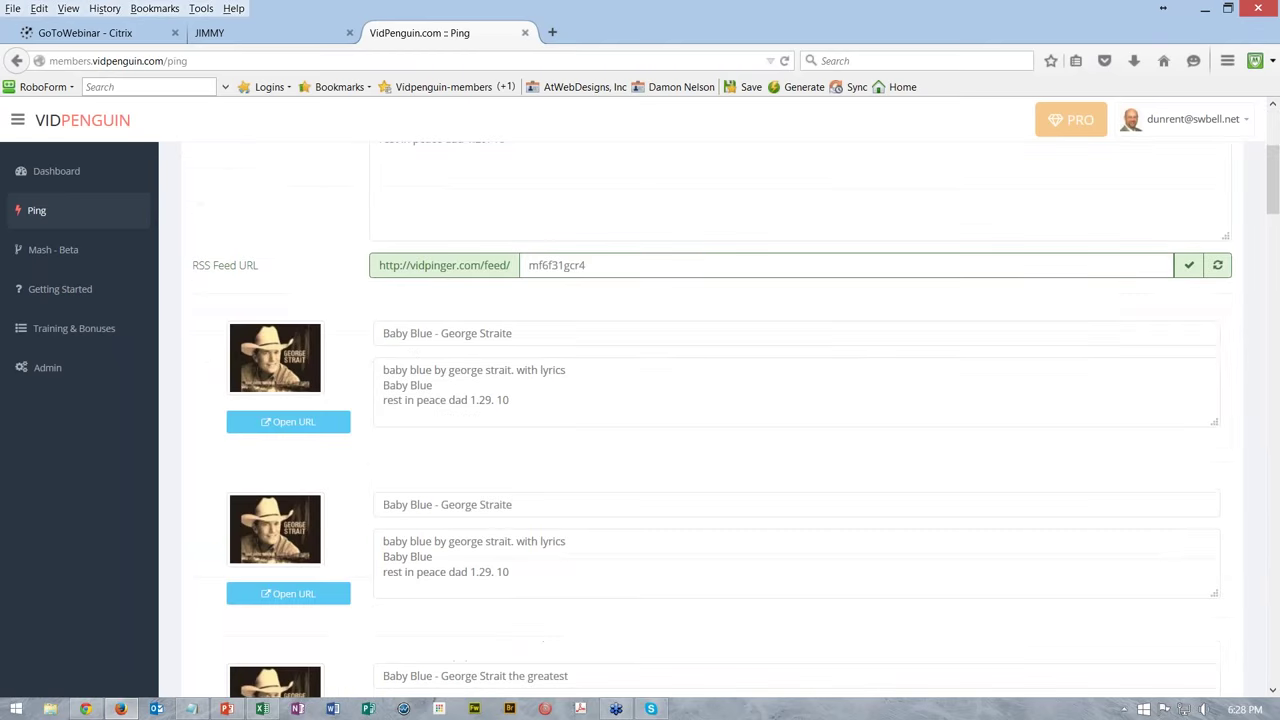
{"action": "scroll", "coordinate": [559, 569], "scroll_direction": "down", "scroll_amount": 1}
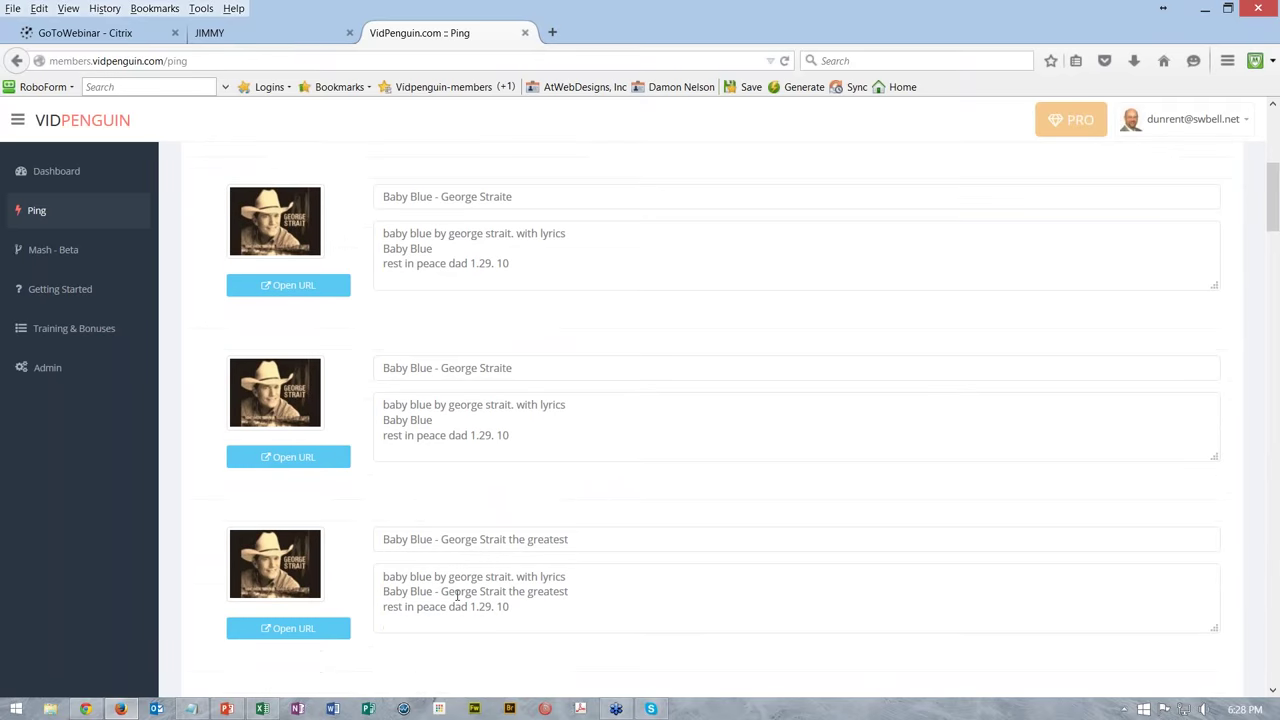
{"action": "scroll", "coordinate": [670, 581], "scroll_direction": "down", "scroll_amount": 6}
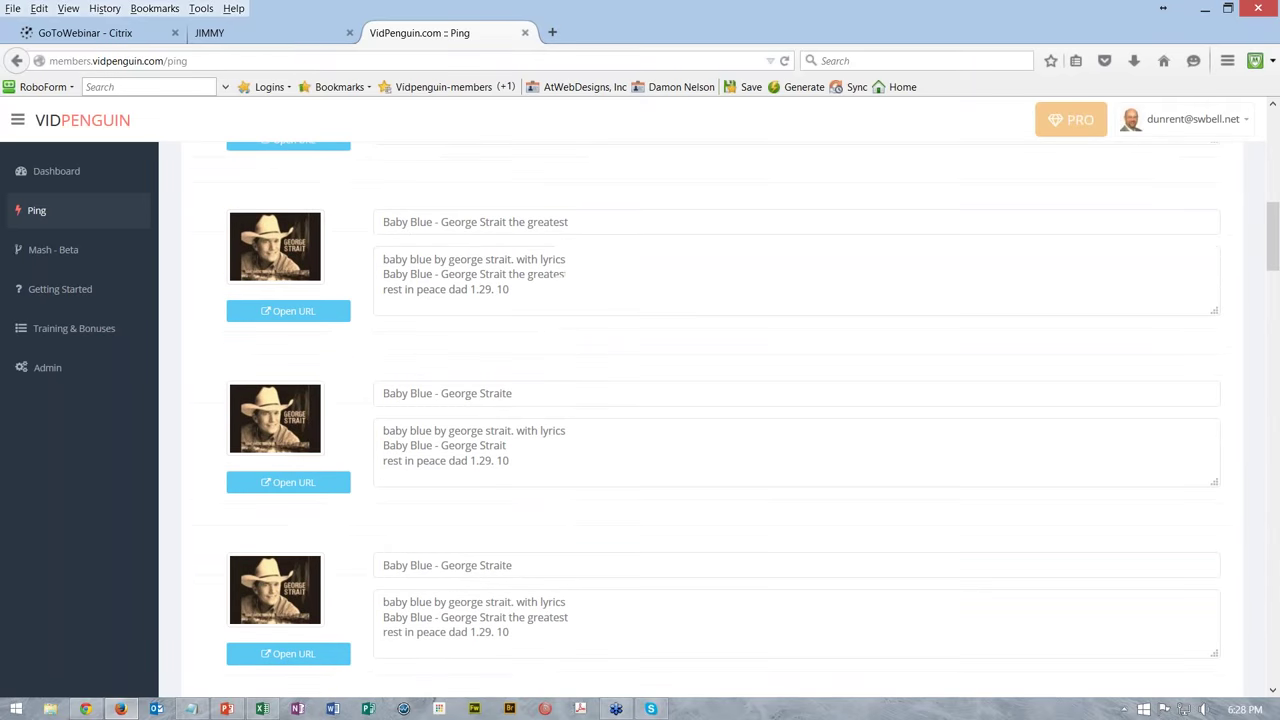
{"action": "scroll", "coordinate": [618, 549], "scroll_direction": "down", "scroll_amount": 2}
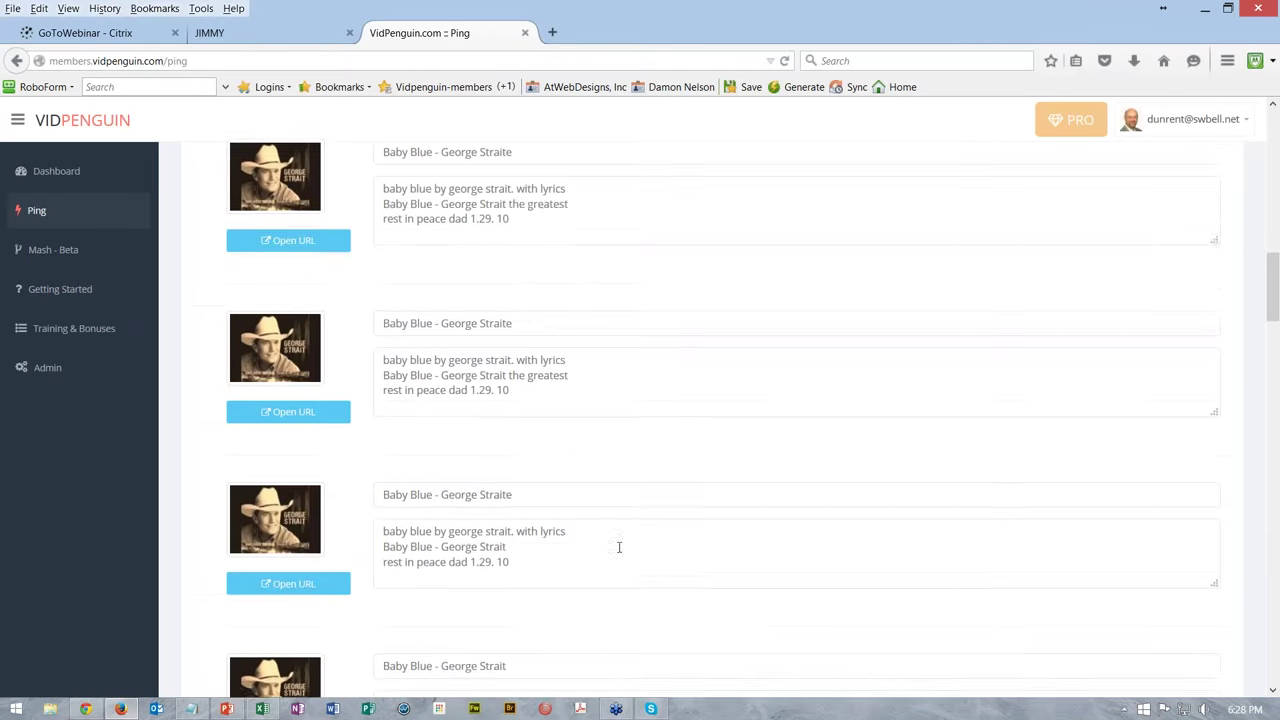
{"action": "scroll", "coordinate": [619, 547], "scroll_direction": "down", "scroll_amount": 5}
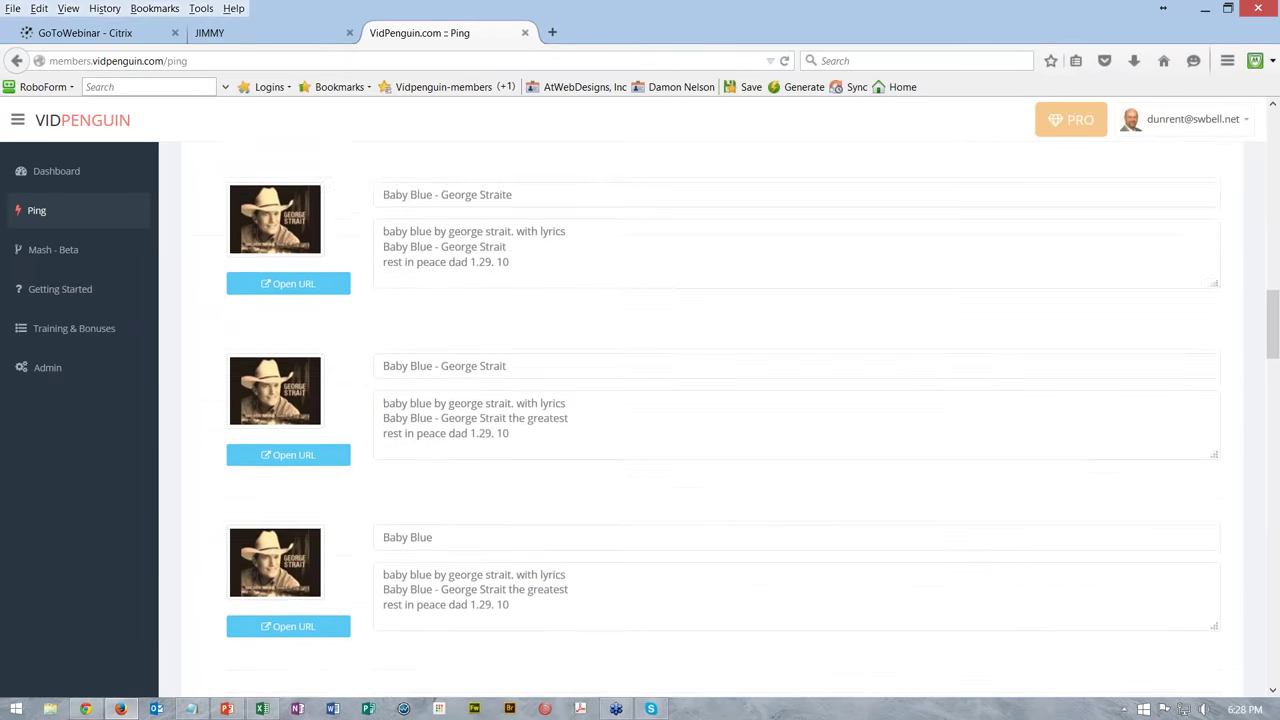
{"action": "scroll", "coordinate": [756, 595], "scroll_direction": "up", "scroll_amount": 2}
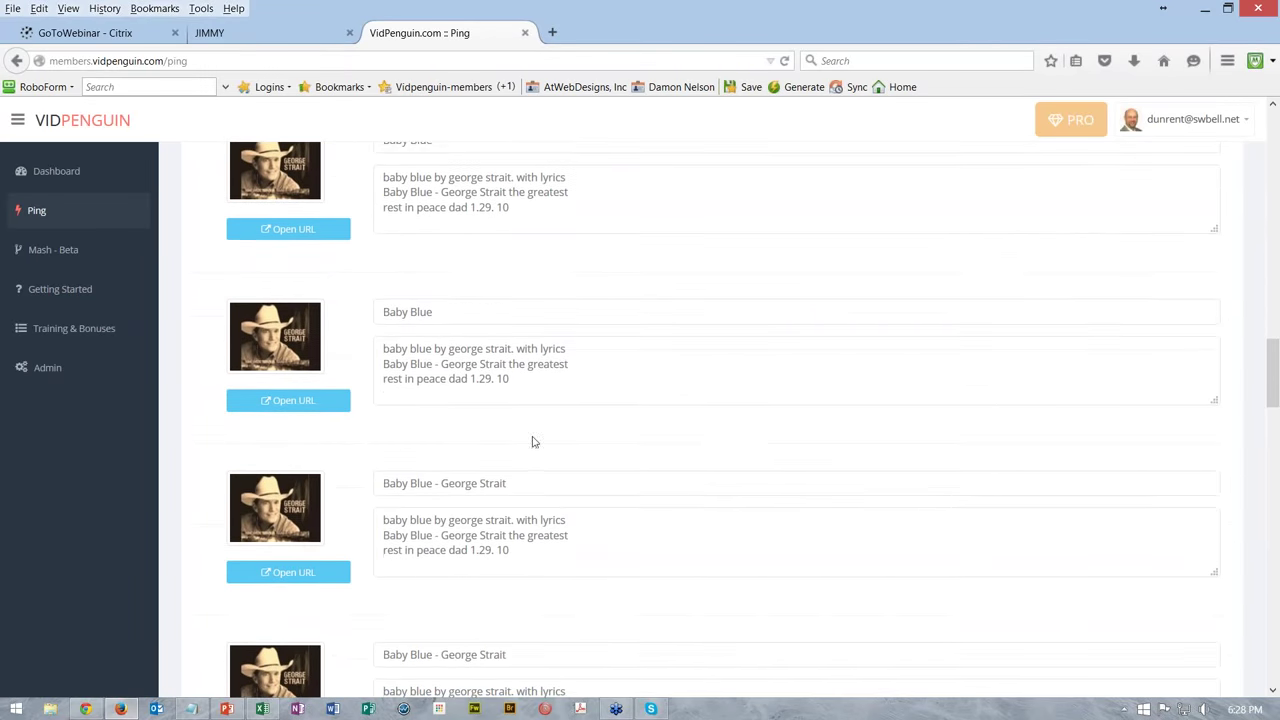
{"action": "scroll", "coordinate": [763, 329], "scroll_direction": "up", "scroll_amount": 10}
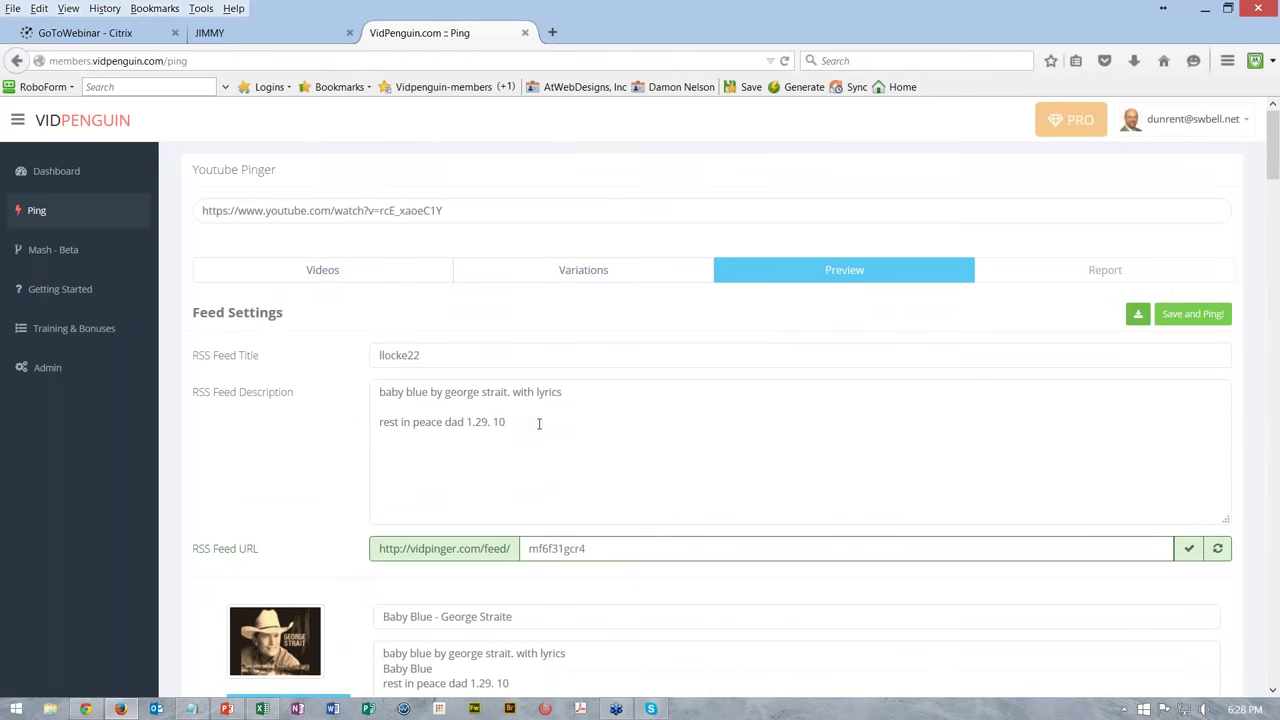
Step: Replace the RSS feed title with the first video's title, "Baby Blue - George Straite"
{"action": "left_click_drag", "start_coordinate": [514, 617], "coordinate": [372, 608]}
{"action": "key", "text": "ctrl+c"}
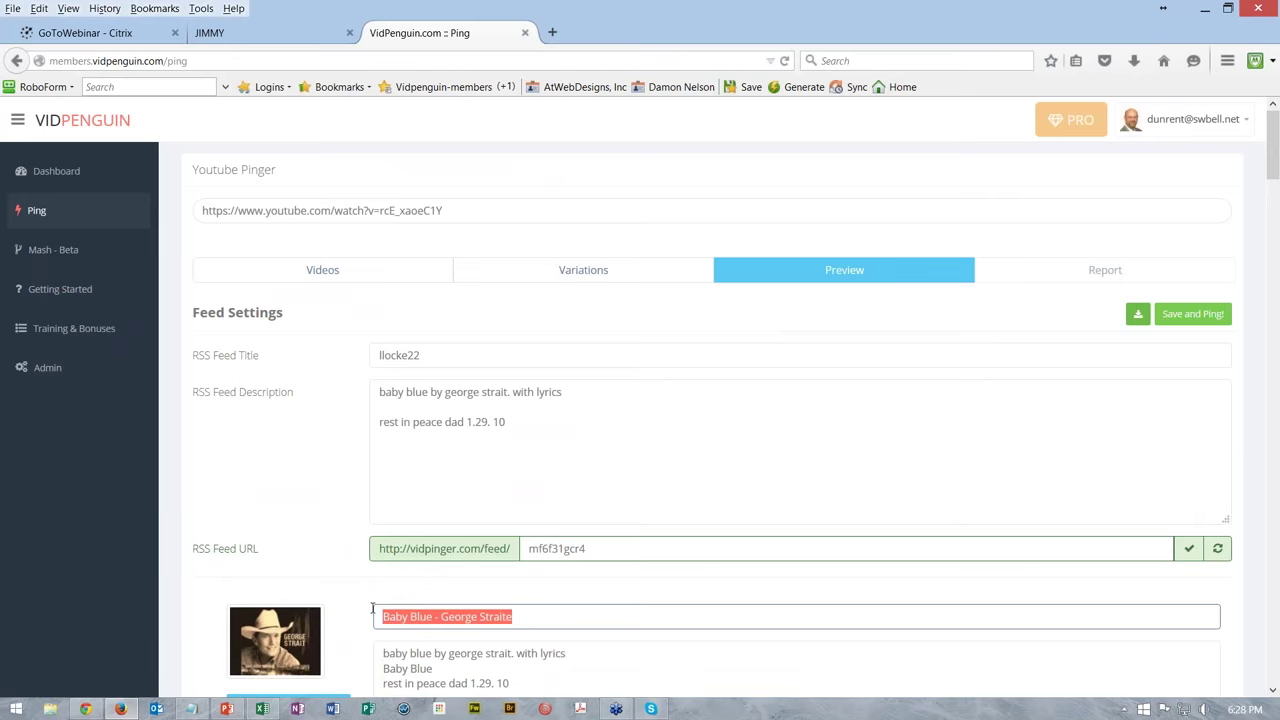
{"action": "left_click", "coordinate": [427, 354]}
{"action": "left_click_drag", "start_coordinate": [427, 354], "coordinate": [362, 355]}
{"action": "key", "text": "ctrl+v"}
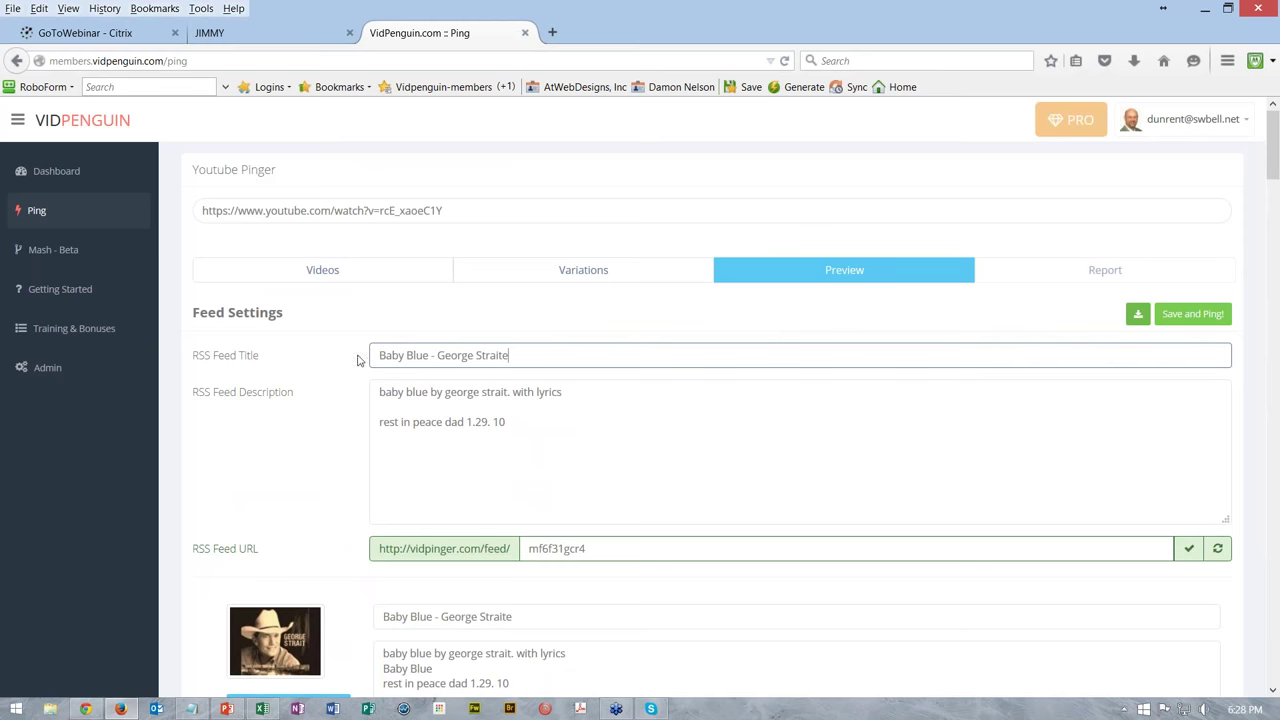
Step: Set the ending of the RSS feed URL to georgestrait, and save and ping the feed
{"action": "left_click", "coordinate": [597, 548]}
{"action": "double_click", "coordinate": [525, 546]}
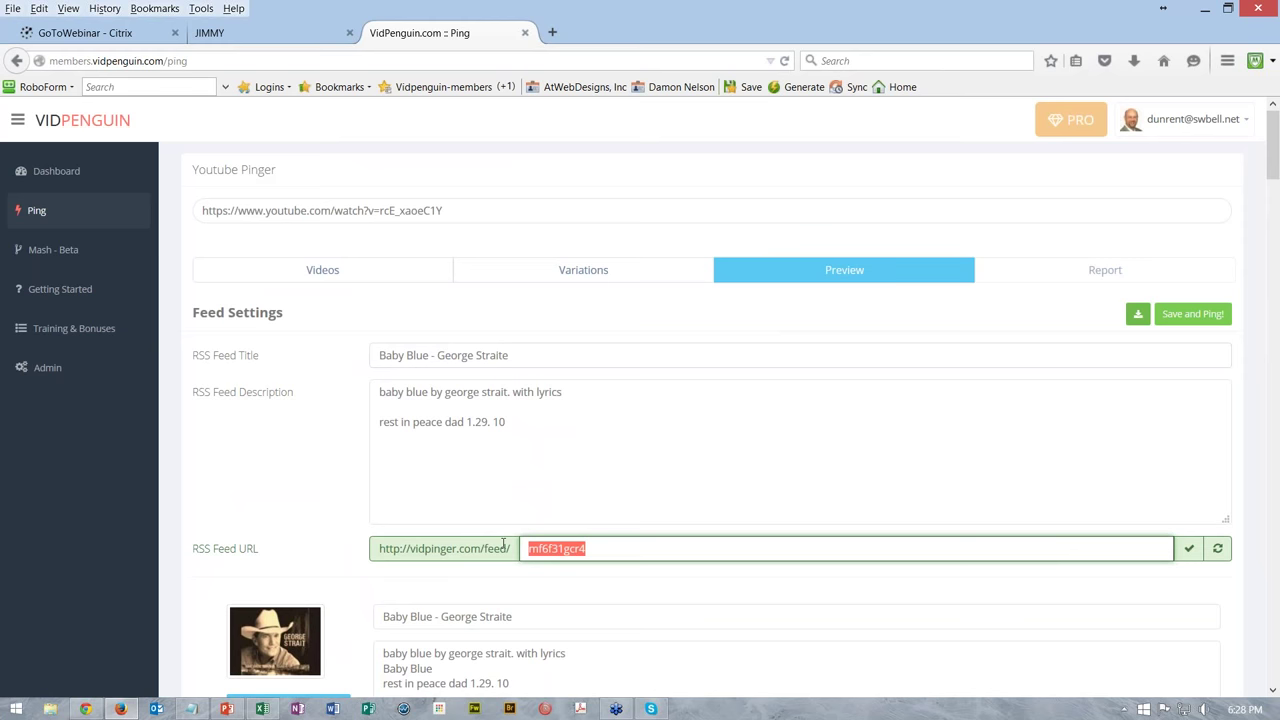
{"action": "type", "text": "georgestrait"}
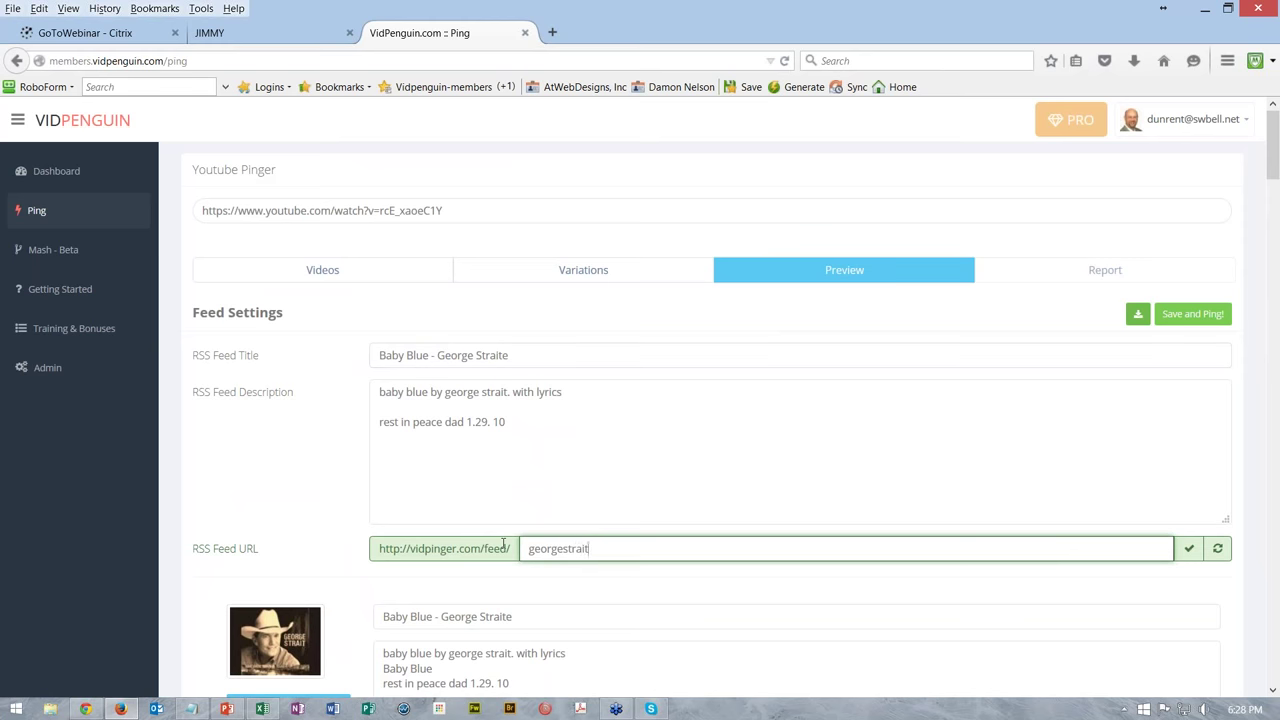
{"action": "left_click", "coordinate": [1205, 318]}
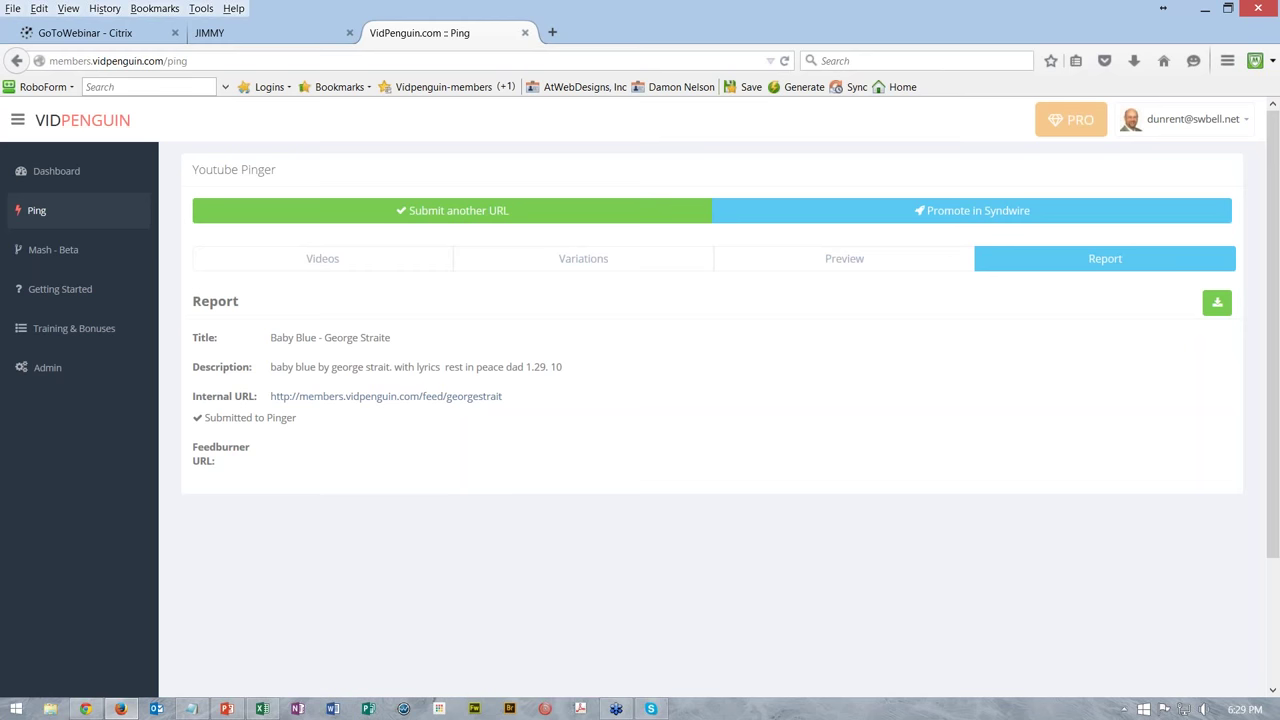
Step: Open the internal feed of "Baby Blue - George Straite" from the VidPenguin dashboard and examine its entries
{"action": "left_click", "coordinate": [70, 177]}
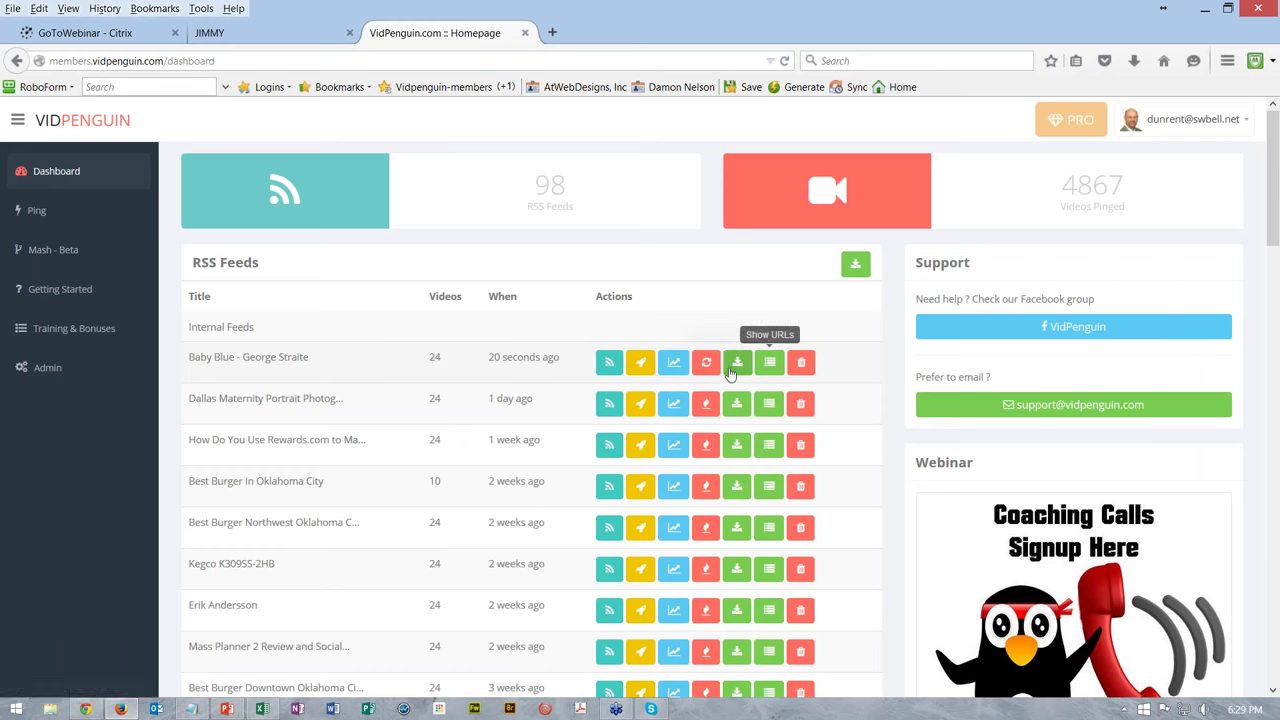
{"action": "left_click", "coordinate": [612, 366]}
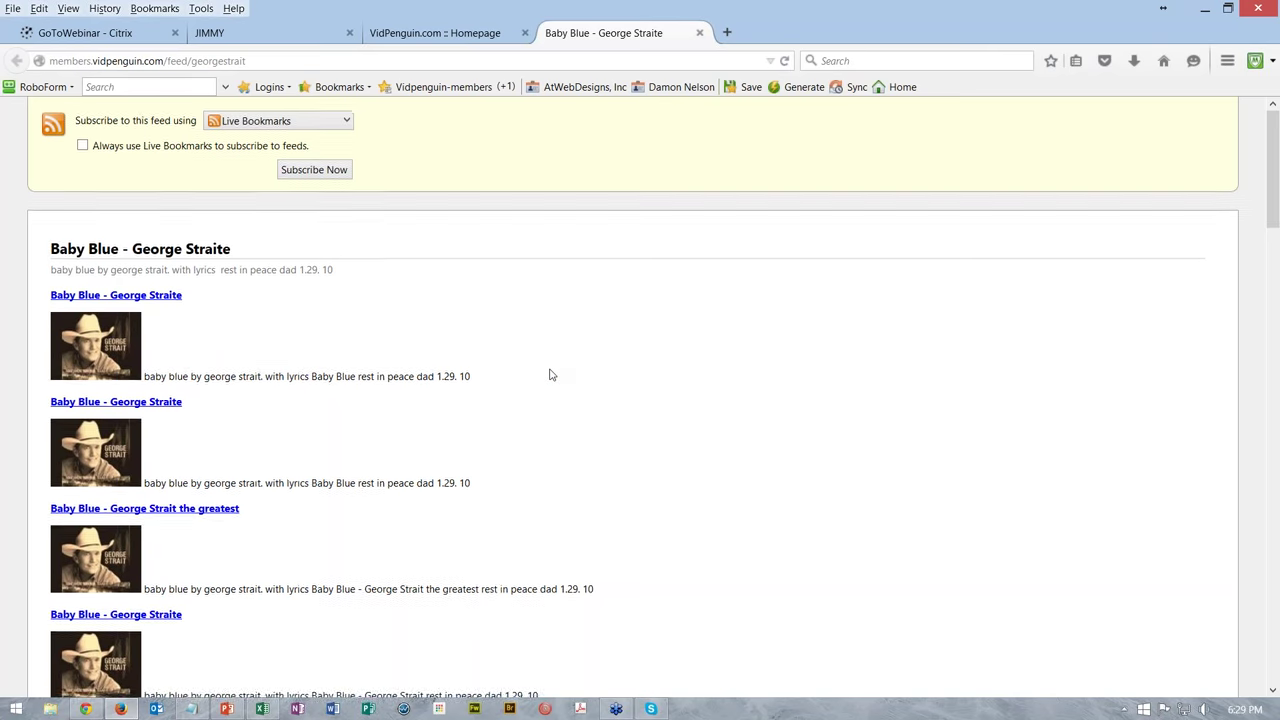
{"action": "scroll", "coordinate": [550, 375], "scroll_direction": "down", "scroll_amount": 1}
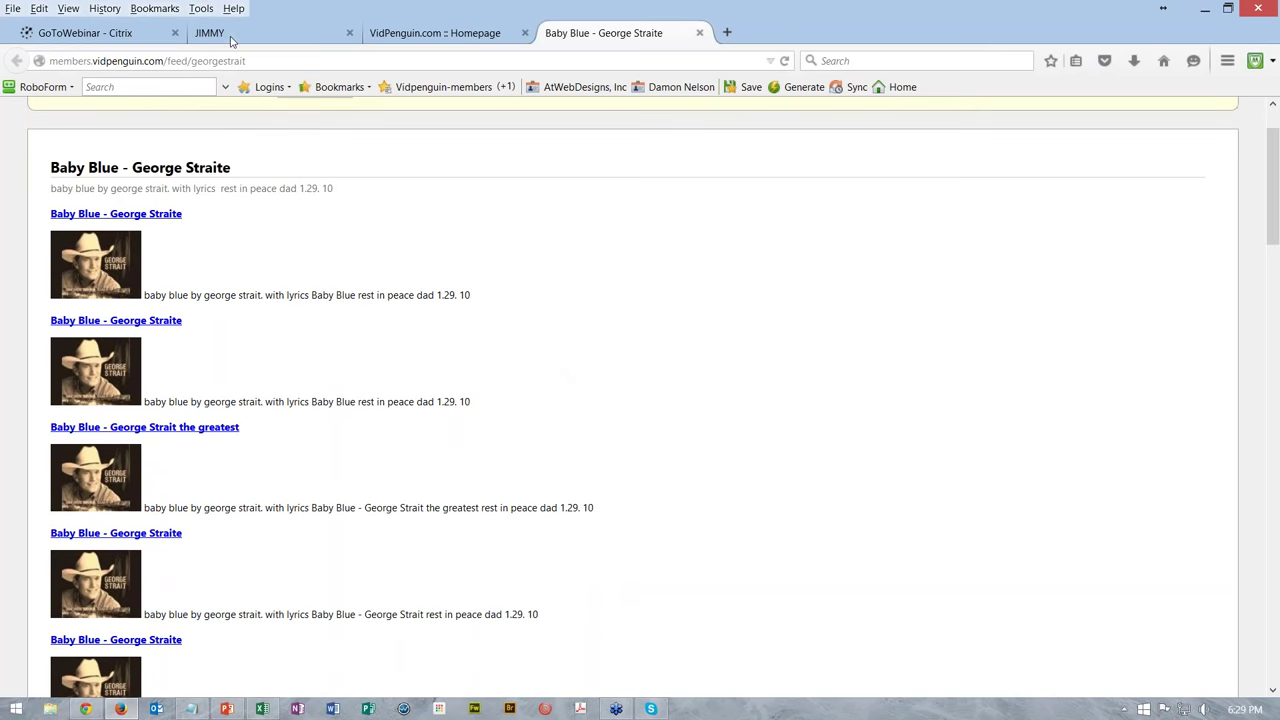
{"action": "scroll", "coordinate": [536, 311], "scroll_direction": "up", "scroll_amount": 1}
{"action": "scroll", "coordinate": [536, 311], "scroll_direction": "up", "scroll_amount": 1}
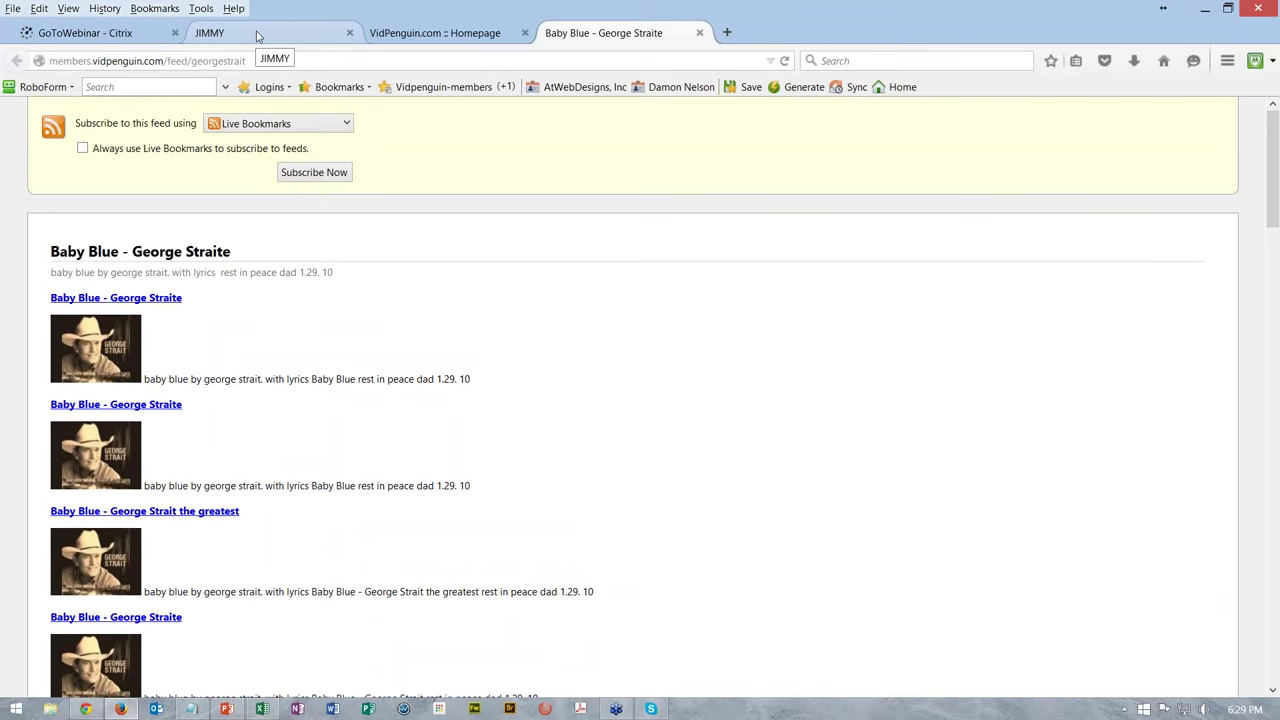
Step: Compare the manually created JIMMY feed with the VidPenguin "Baby Blue - George Straite" feed
{"action": "left_click", "coordinate": [257, 36]}
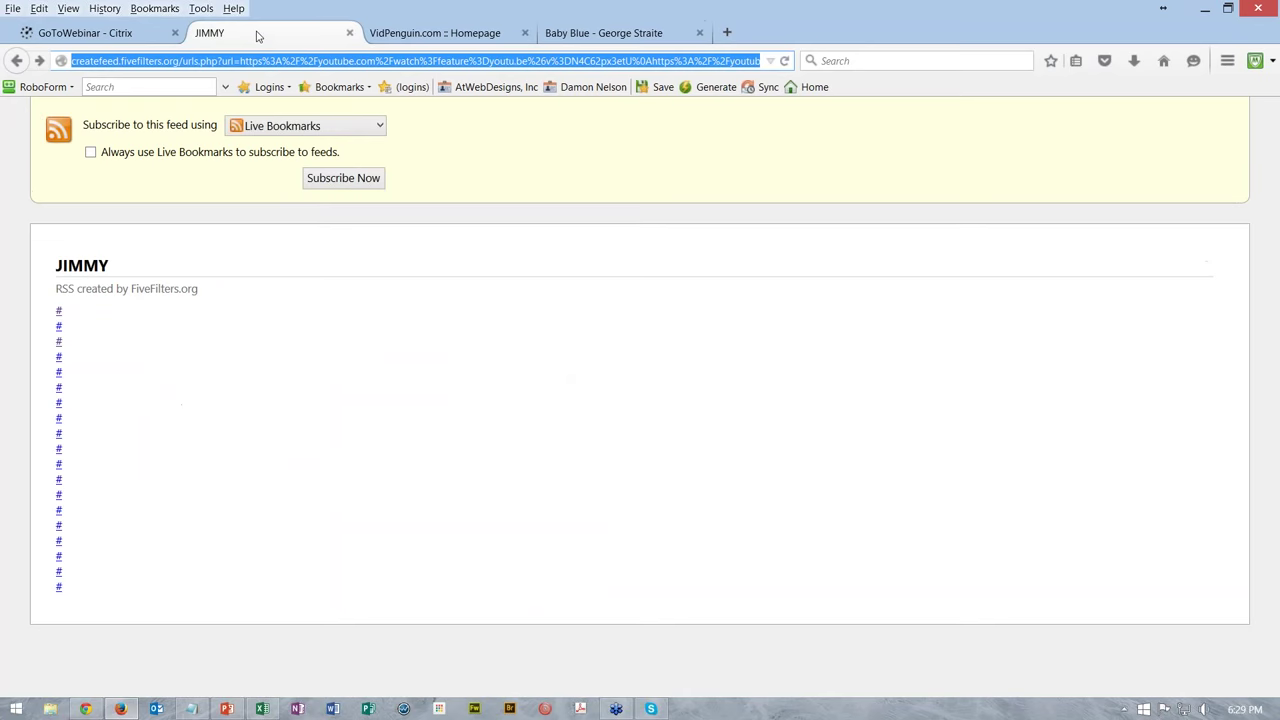
{"action": "left_click", "coordinate": [588, 36]}
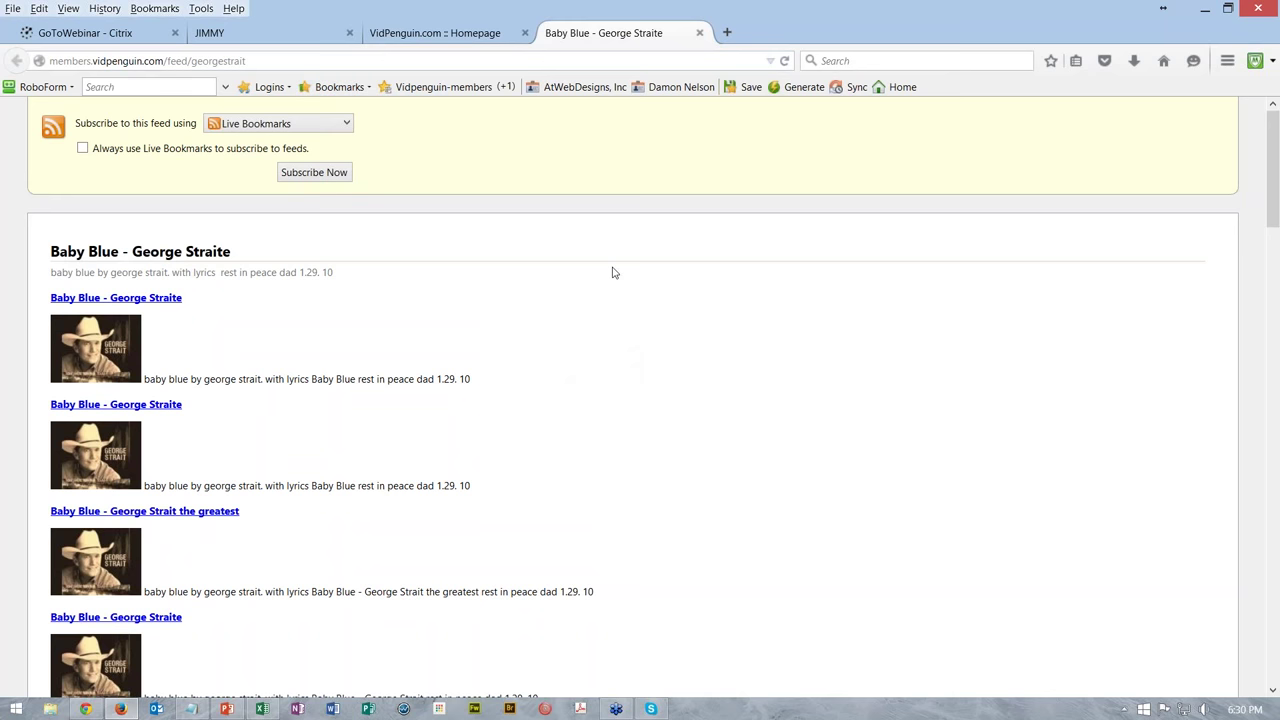
{"action": "left_click", "coordinate": [262, 33]}
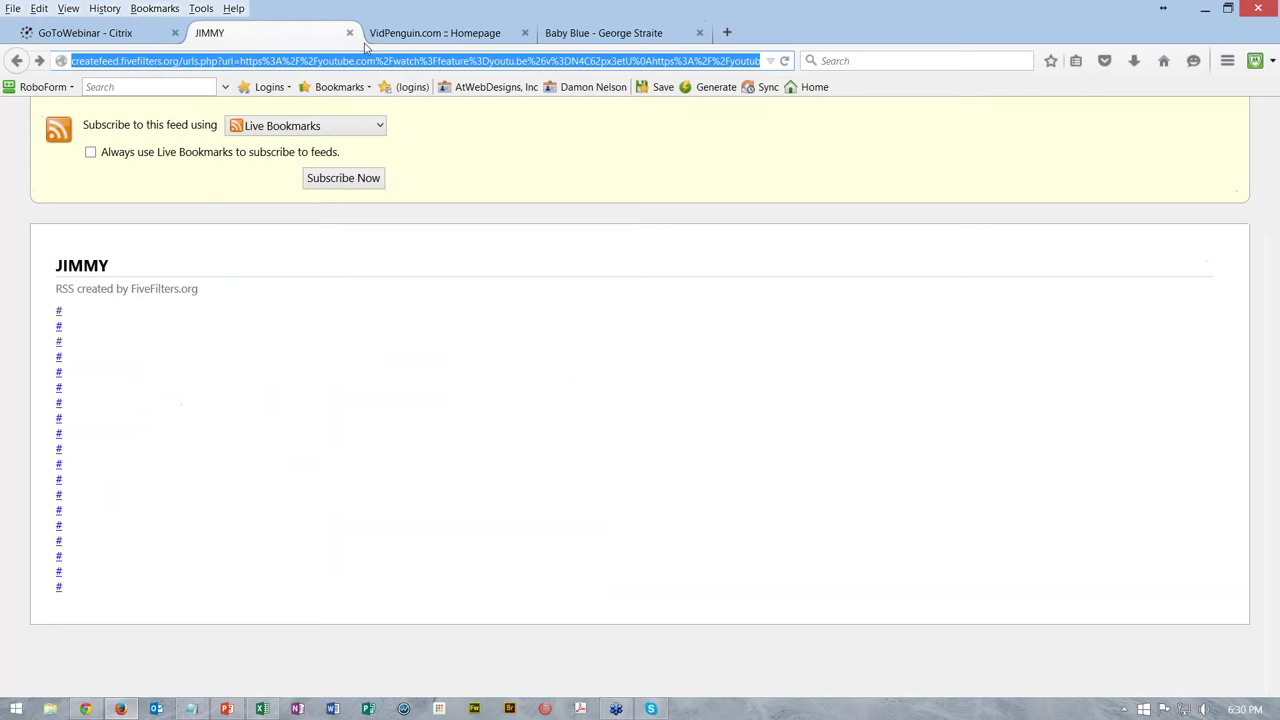
Step: Return to the VidPenguin dashboard, create a FeedBurner feed for "Baby Blue - George Straite" and open it
{"action": "left_click", "coordinate": [436, 36]}
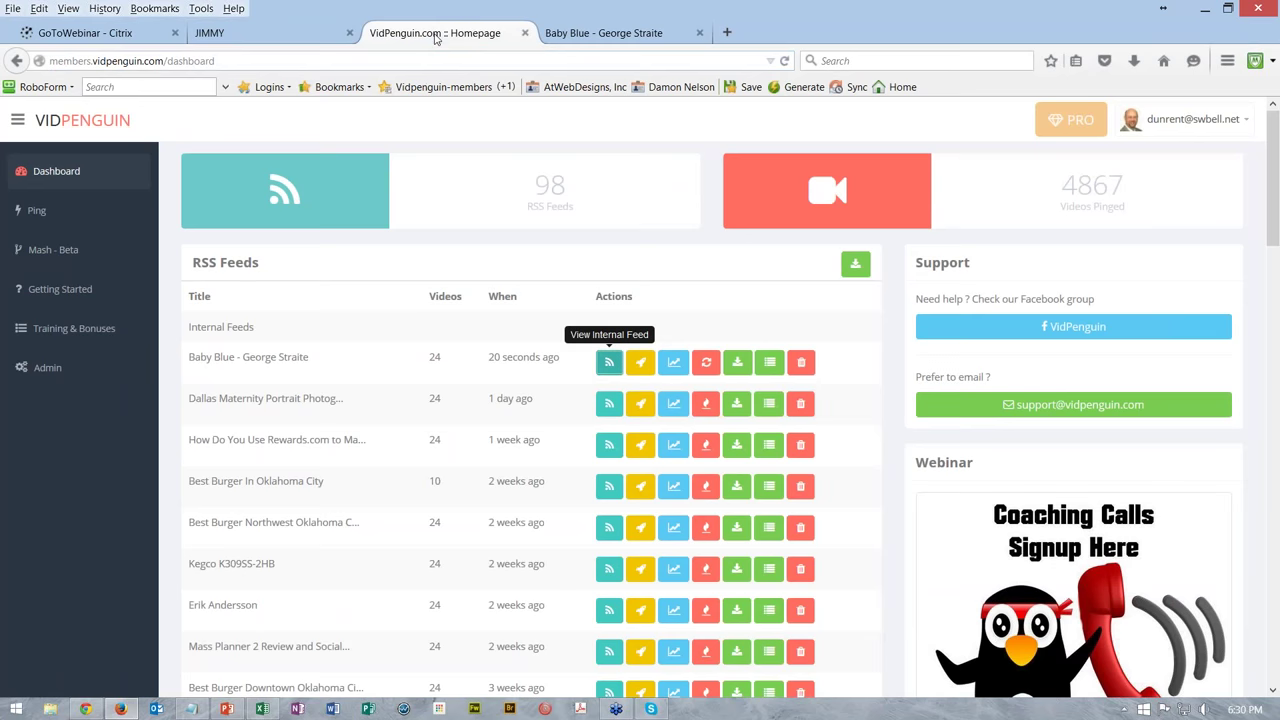
{"action": "left_click", "coordinate": [706, 366]}
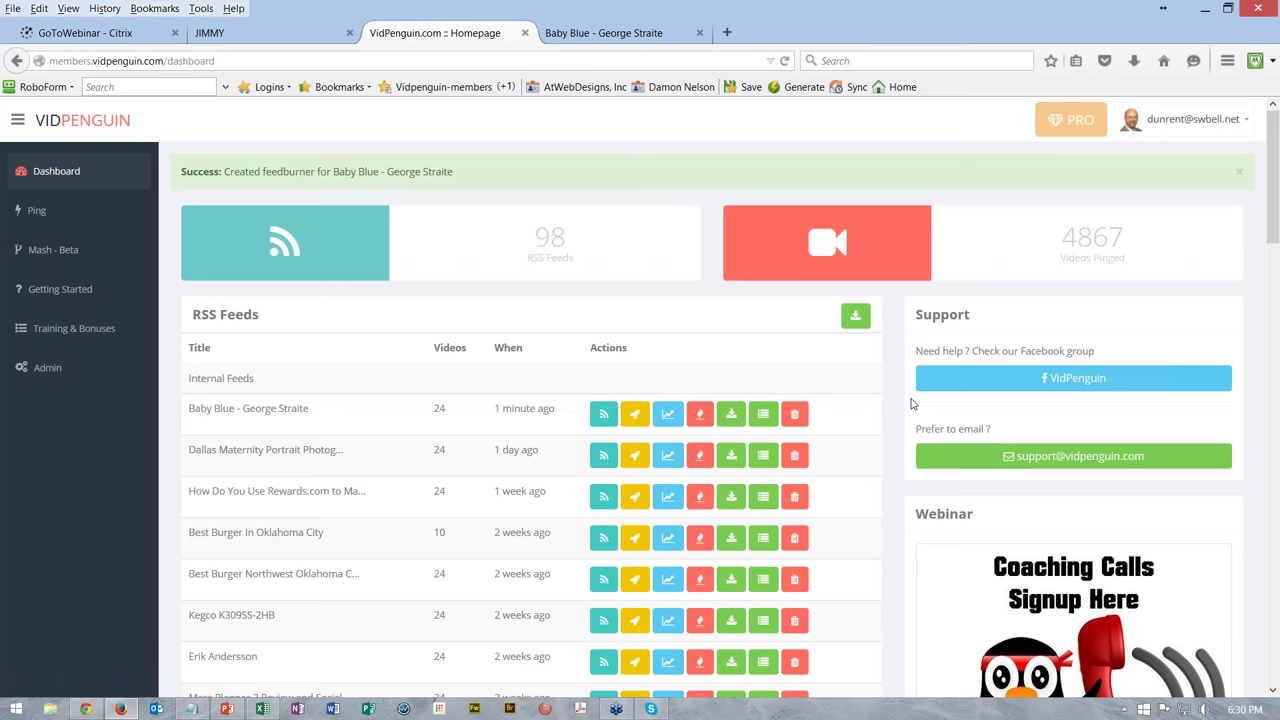
{"action": "left_click", "coordinate": [701, 420]}
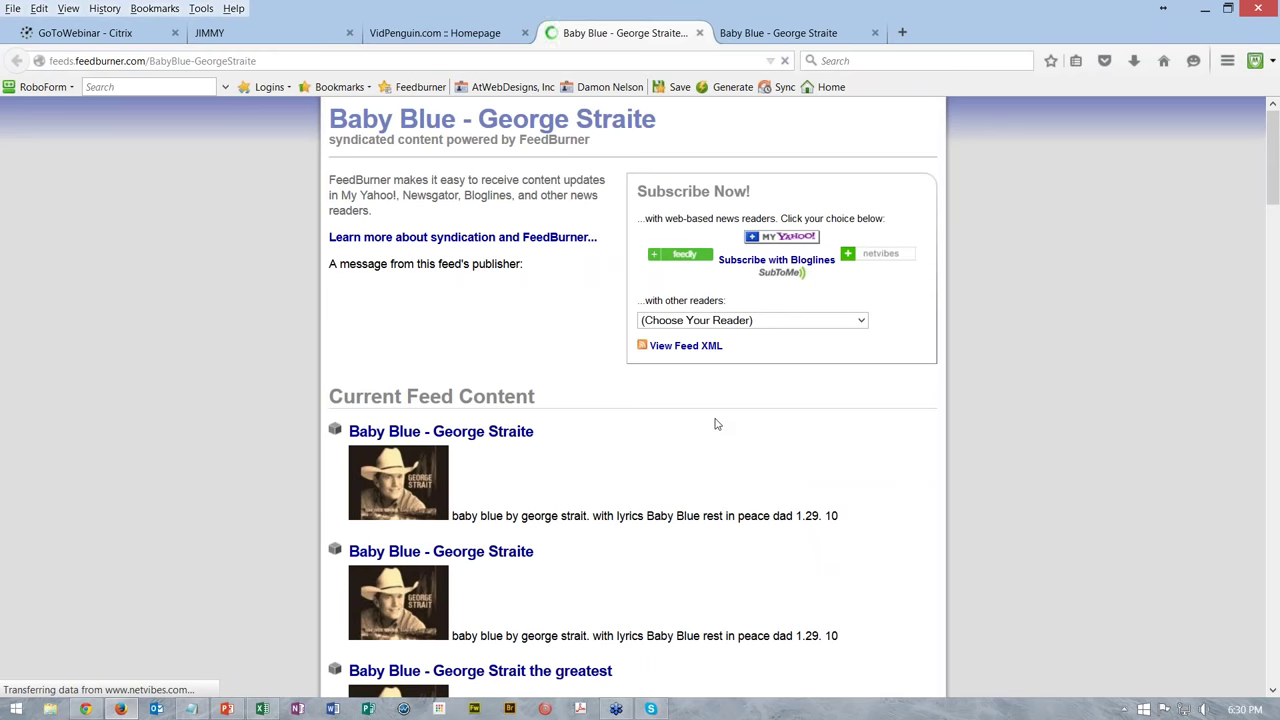
Step: Examine the titles, thumbnails and descriptions in the current content of the FeedBurner feed
{"action": "scroll", "coordinate": [715, 424], "scroll_direction": "down", "scroll_amount": 1}
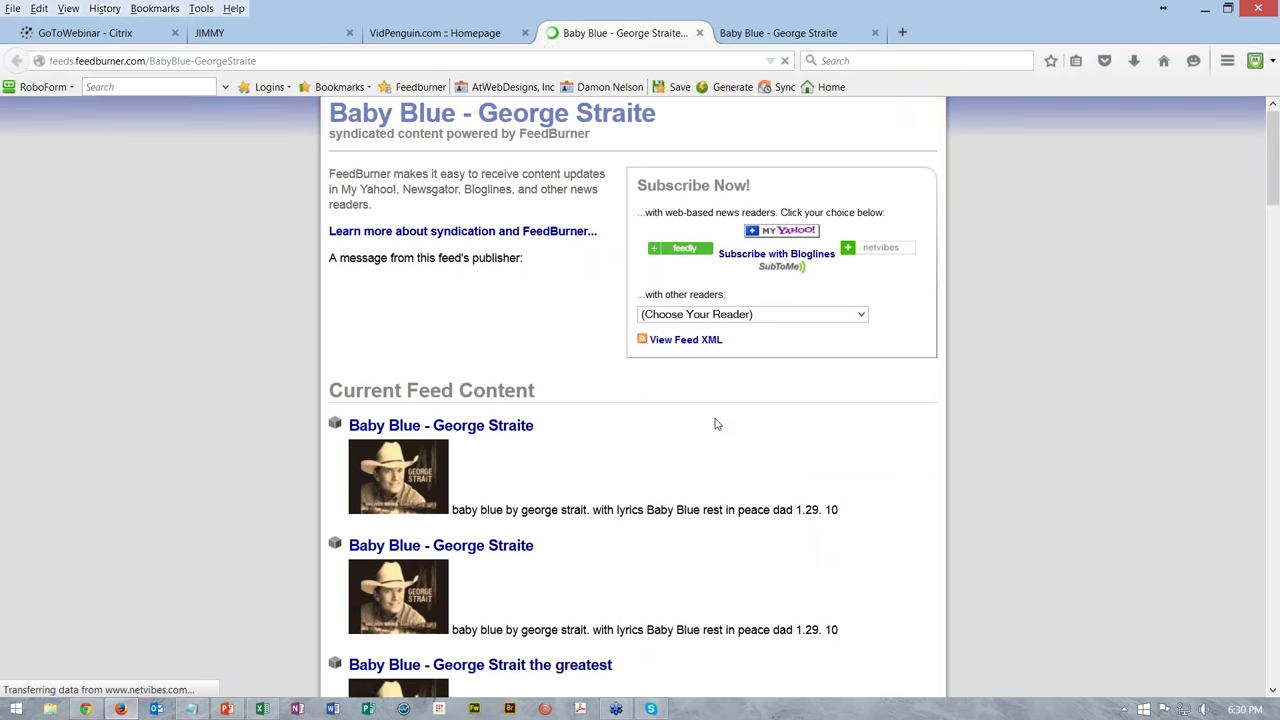
{"action": "scroll", "coordinate": [715, 424], "scroll_direction": "down", "scroll_amount": 2}
{"action": "scroll", "coordinate": [632, 400], "scroll_direction": "down", "scroll_amount": 3}
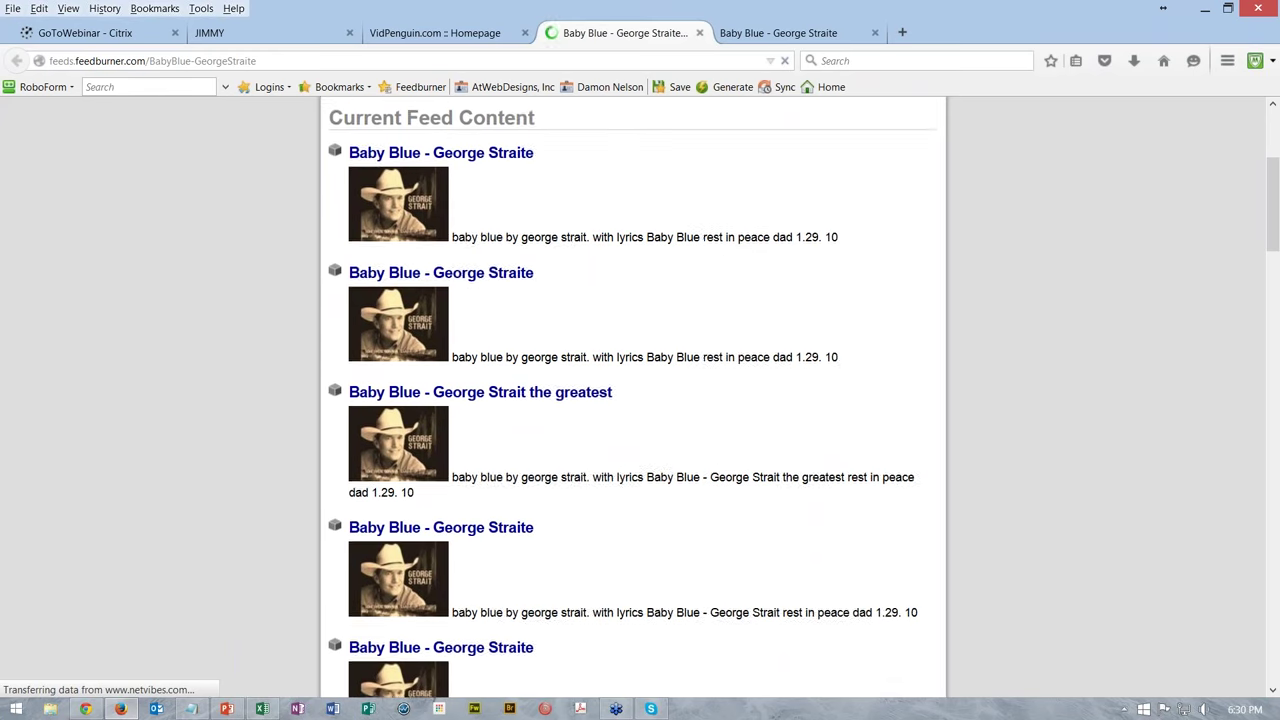
{"action": "scroll", "coordinate": [633, 400], "scroll_direction": "down", "scroll_amount": 2}
{"action": "scroll", "coordinate": [715, 425], "scroll_direction": "down", "scroll_amount": 8}
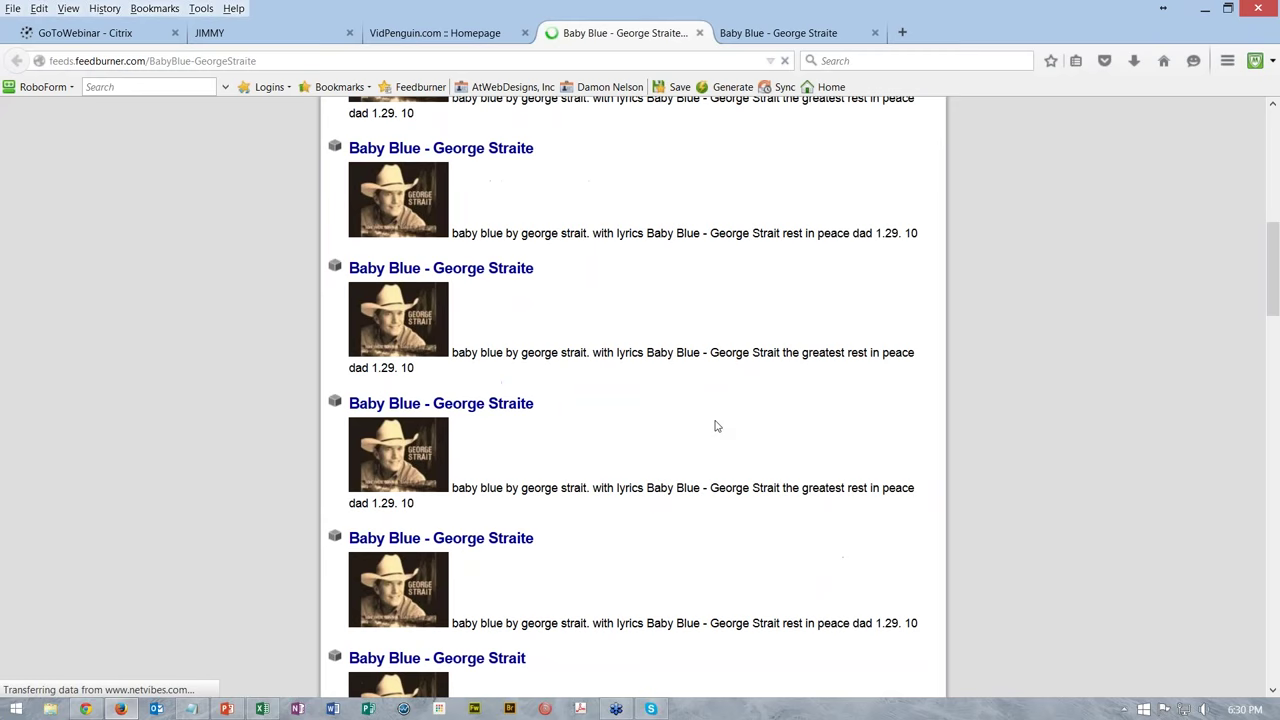
{"action": "scroll", "coordinate": [715, 425], "scroll_direction": "down", "scroll_amount": 2}
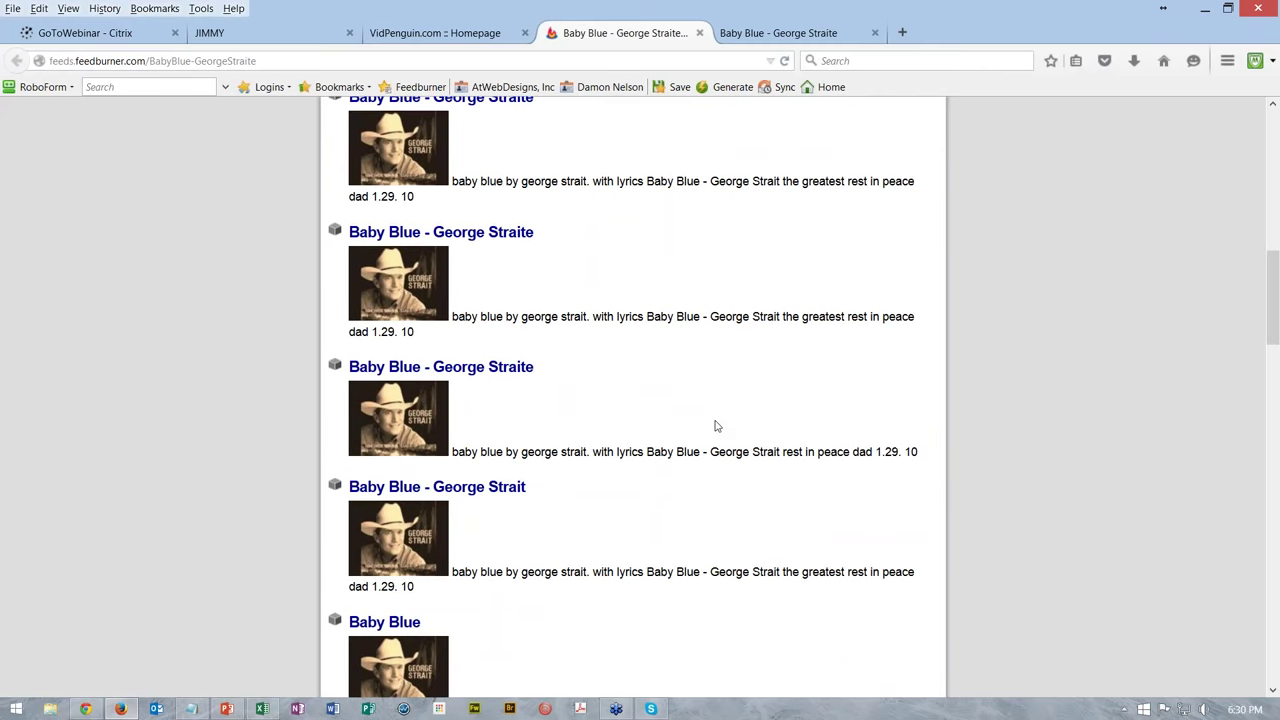
Step: Look through the remaining entries of the "Baby Blue - George Straite" FeedBurner feed down to its end
{"action": "scroll", "coordinate": [715, 425], "scroll_direction": "down", "scroll_amount": 10}
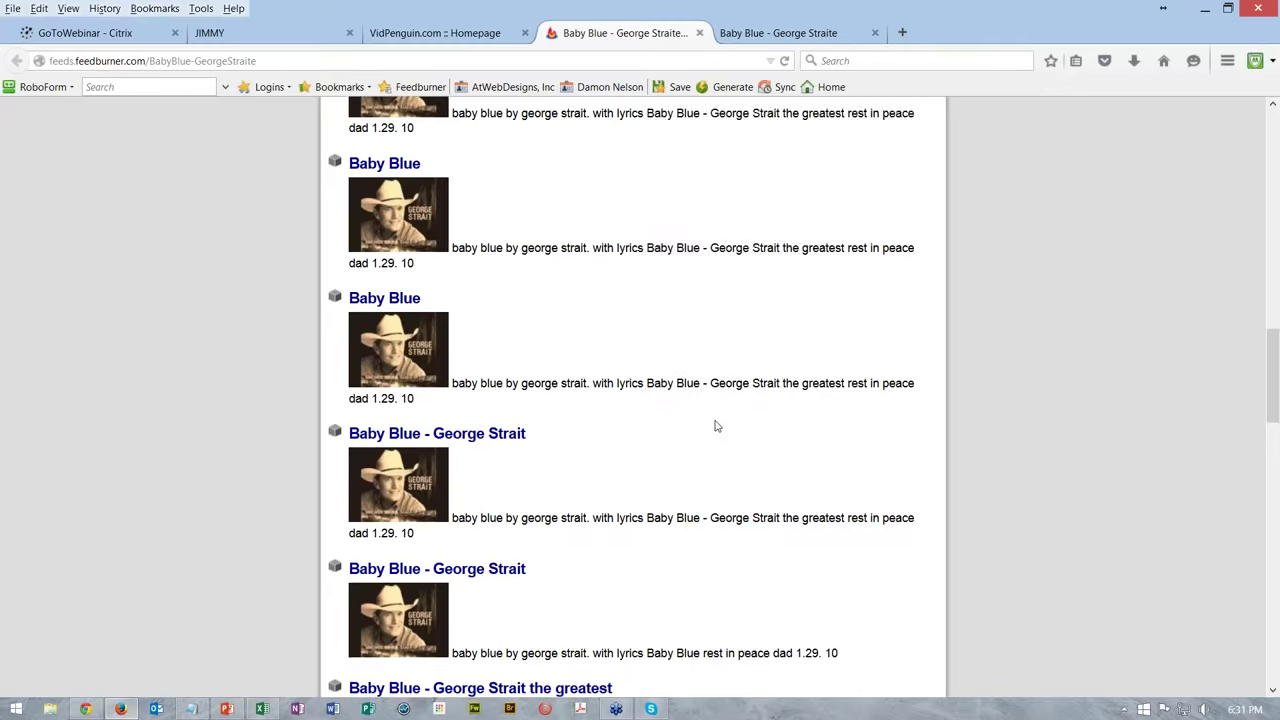
{"action": "scroll", "coordinate": [715, 426], "scroll_direction": "down", "scroll_amount": 2}
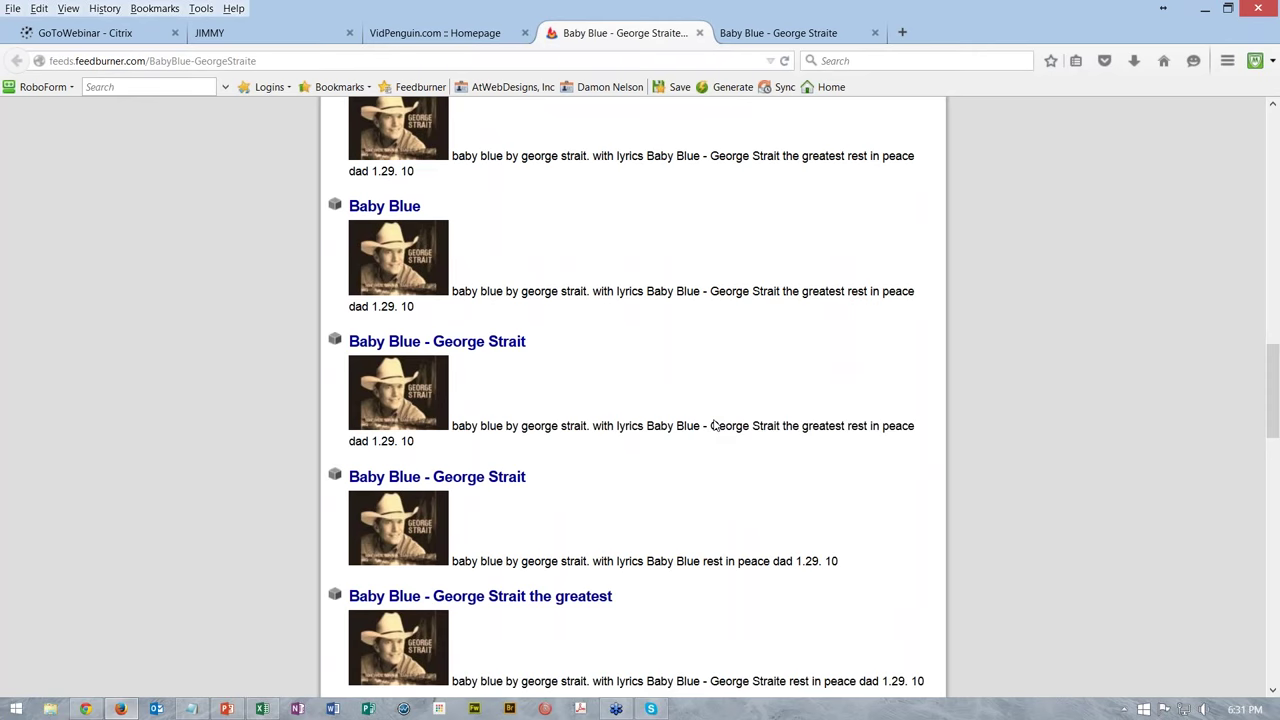
{"action": "scroll", "coordinate": [715, 425], "scroll_direction": "down", "scroll_amount": 8}
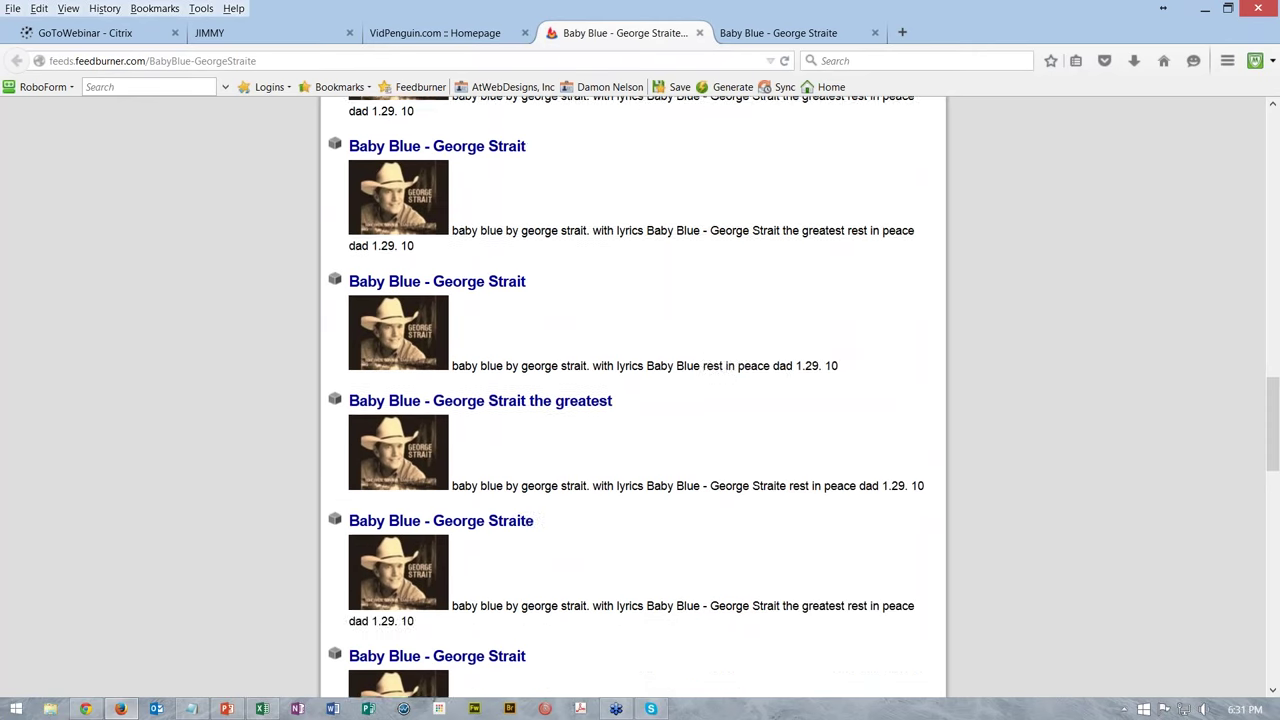
{"action": "scroll", "coordinate": [715, 430], "scroll_direction": "down", "scroll_amount": 7}
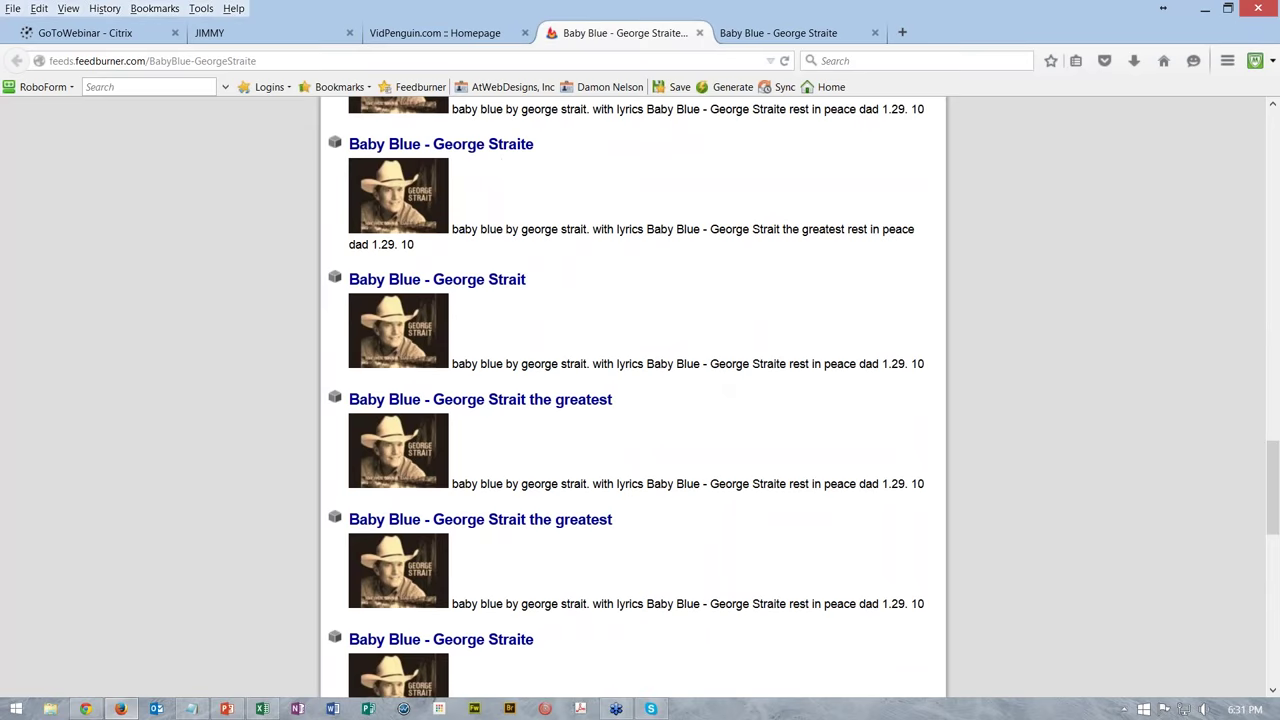
{"action": "scroll", "coordinate": [715, 430], "scroll_direction": "down", "scroll_amount": 7}
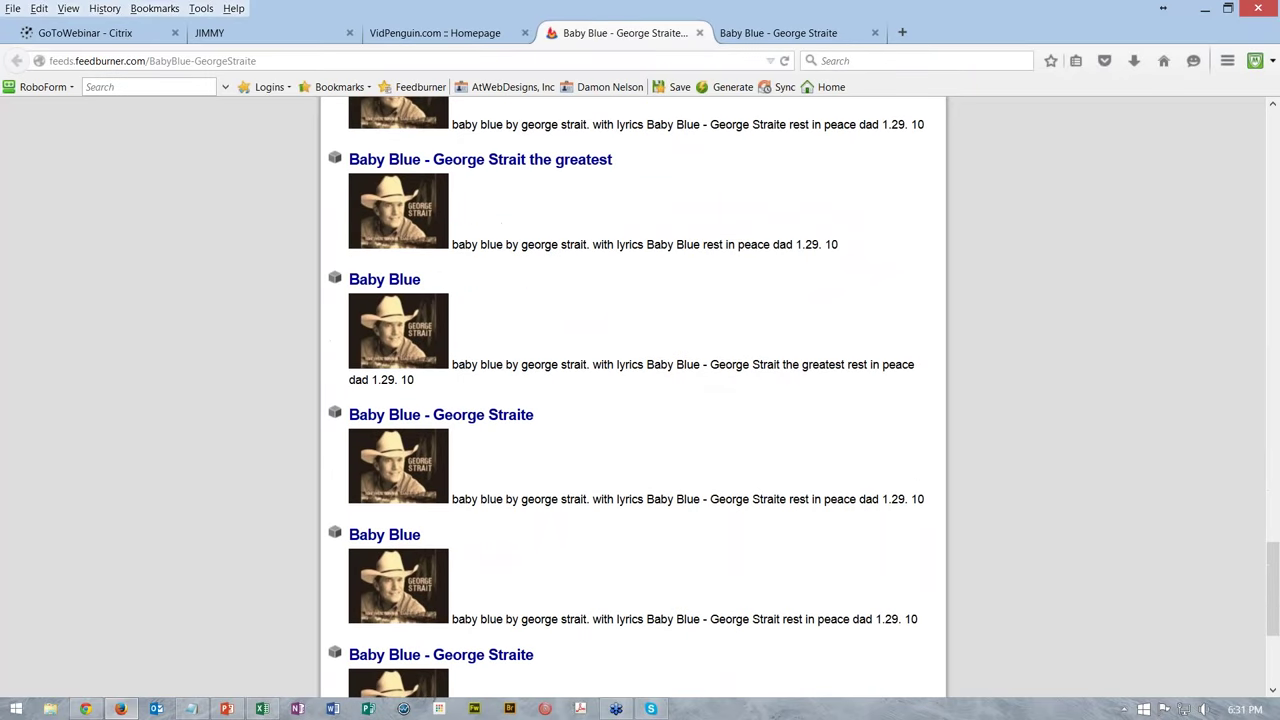
{"action": "scroll", "coordinate": [715, 430], "scroll_direction": "down", "scroll_amount": 1}
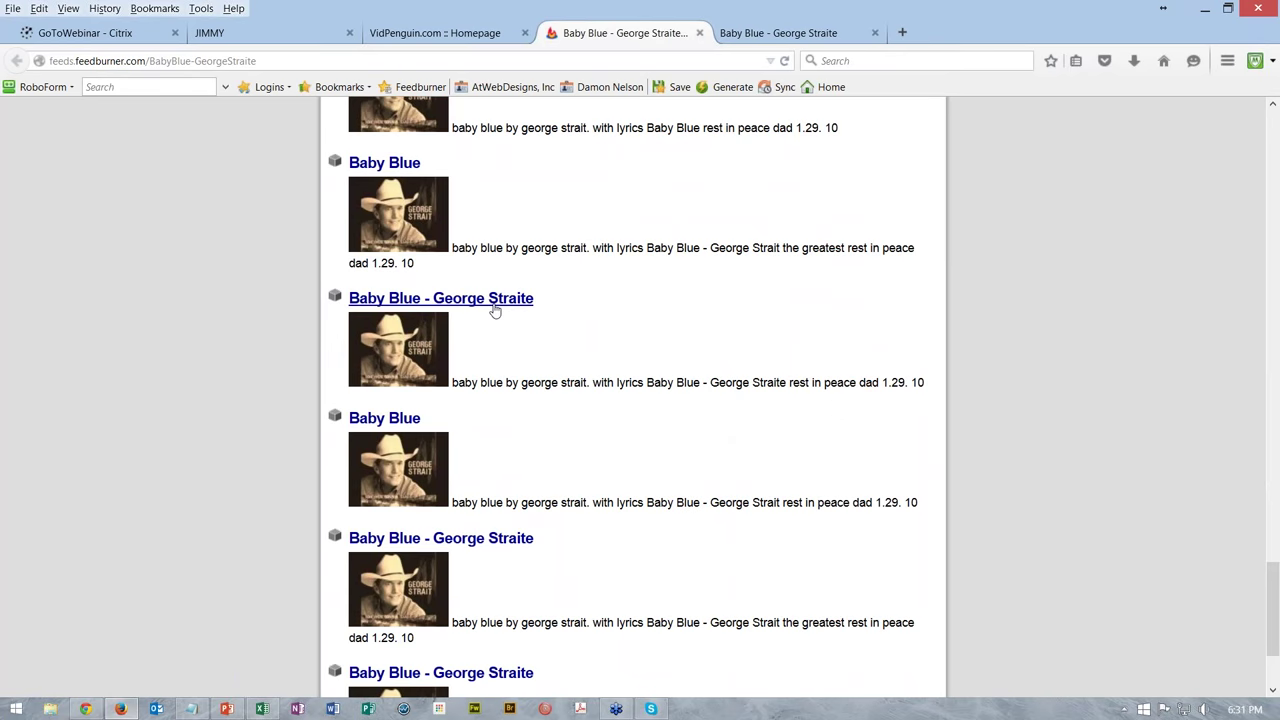
{"action": "scroll", "coordinate": [562, 346], "scroll_direction": "down", "scroll_amount": 5}
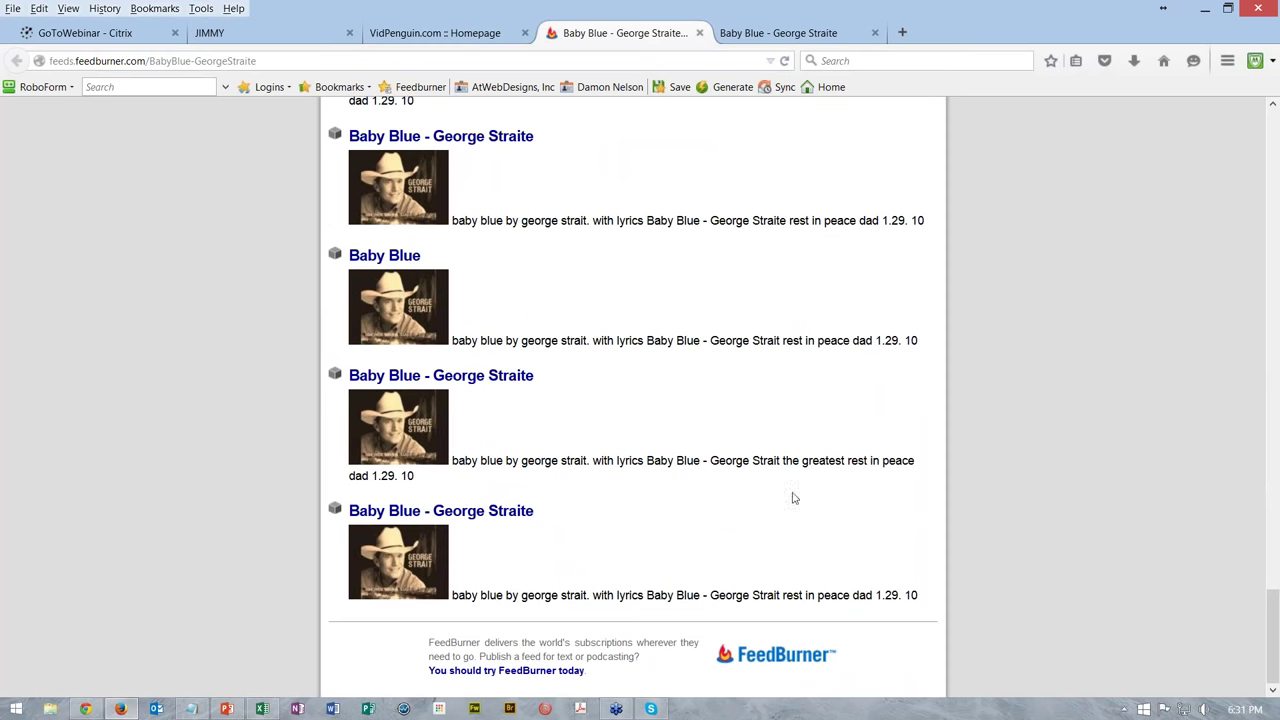
Step: Open three of the FeedBurner feed's entries to check the YouTube URL variations they link to, returning to the feed after each
{"action": "left_click", "coordinate": [467, 384]}
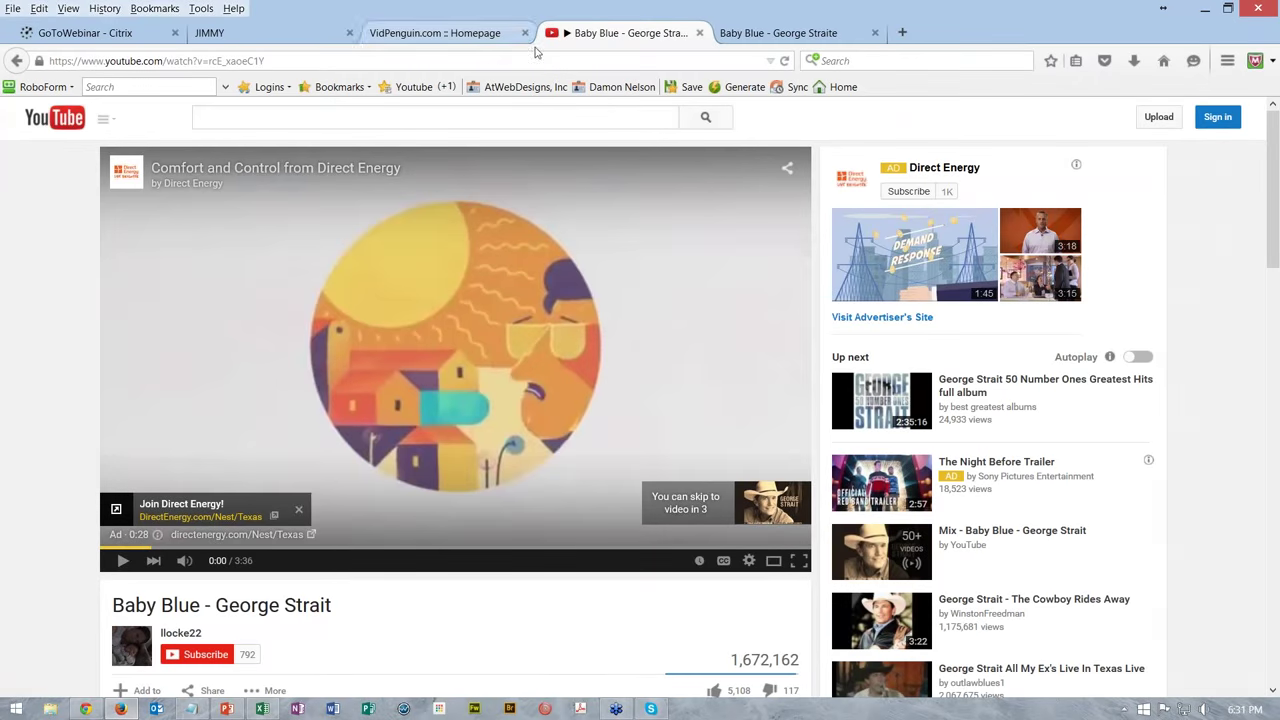
{"action": "key", "text": "alt+Left"}
{"action": "scroll", "coordinate": [690, 270], "scroll_direction": "up", "scroll_amount": 8}
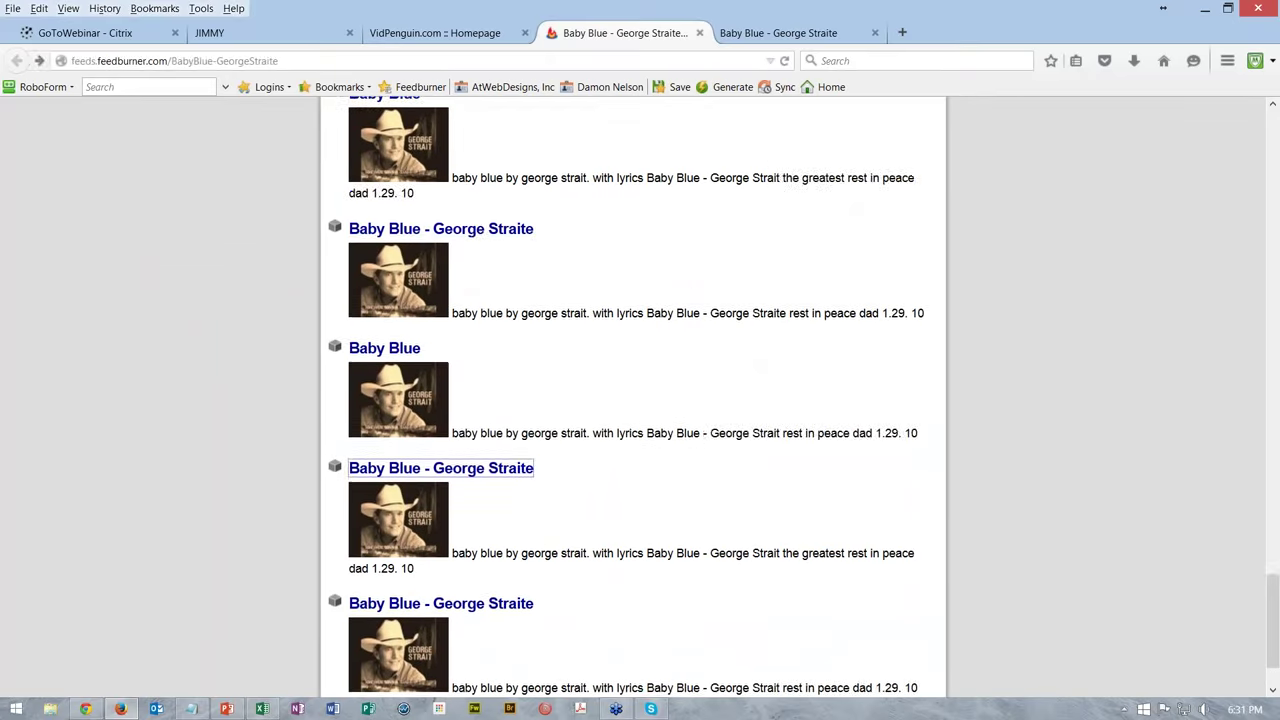
{"action": "left_click", "coordinate": [481, 222]}
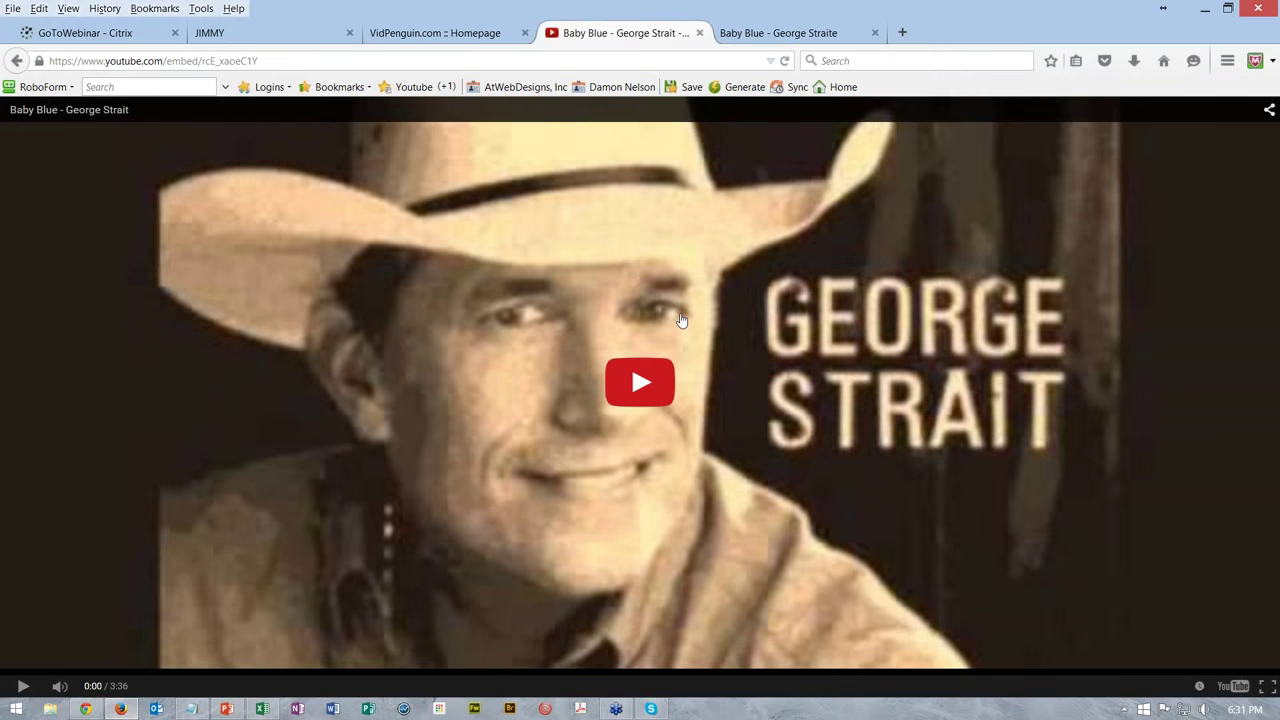
{"action": "key", "text": "alt+Left"}
{"action": "scroll", "coordinate": [686, 250], "scroll_direction": "up", "scroll_amount": 5}
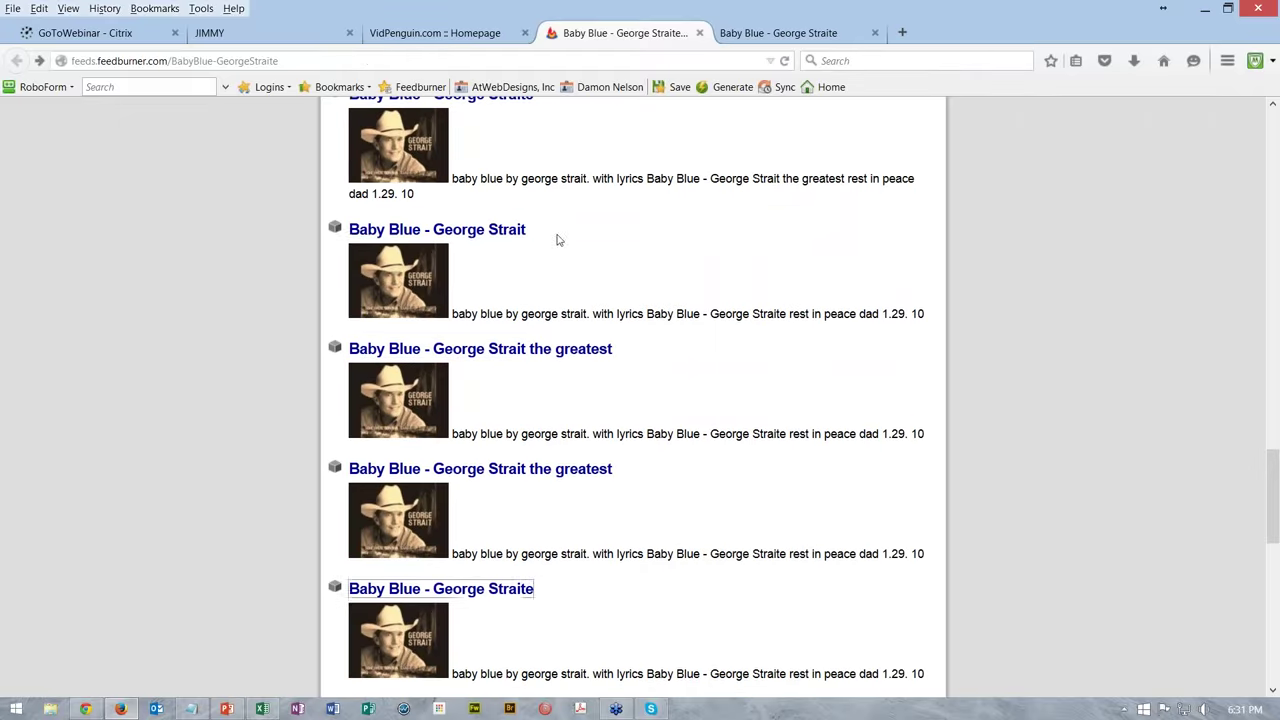
{"action": "left_click", "coordinate": [555, 234]}
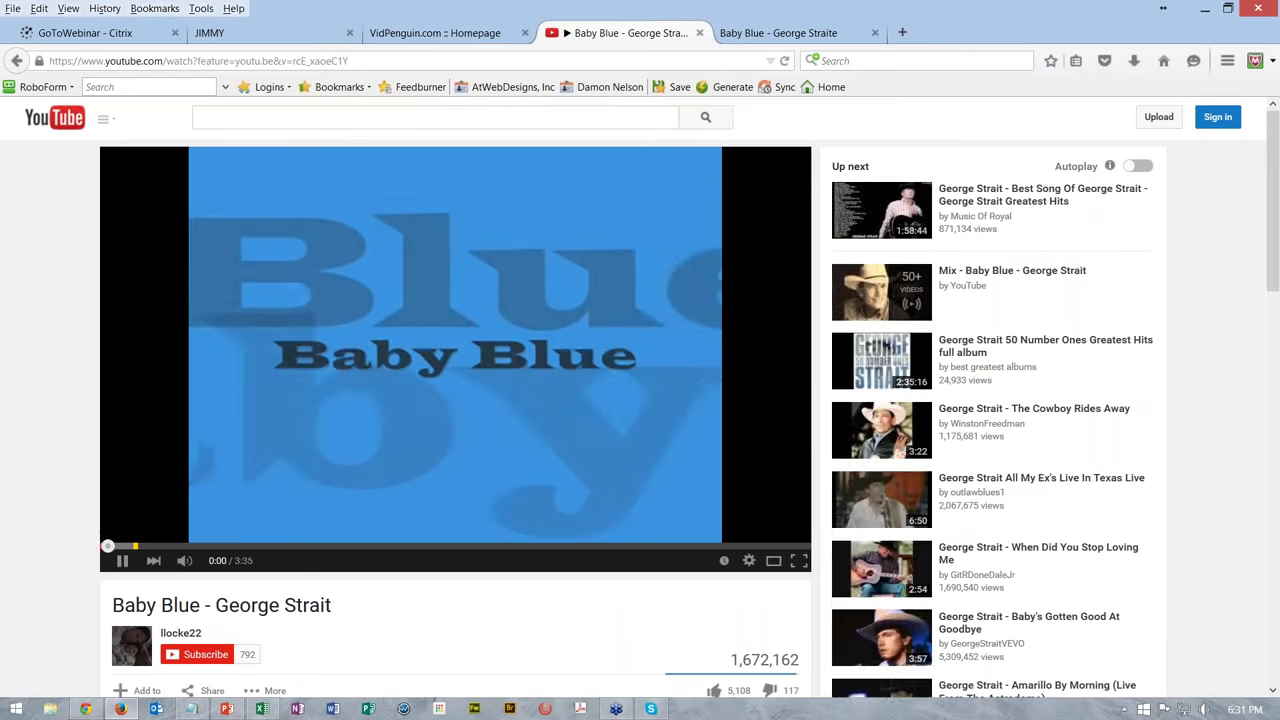
{"action": "left_click", "coordinate": [124, 563]}
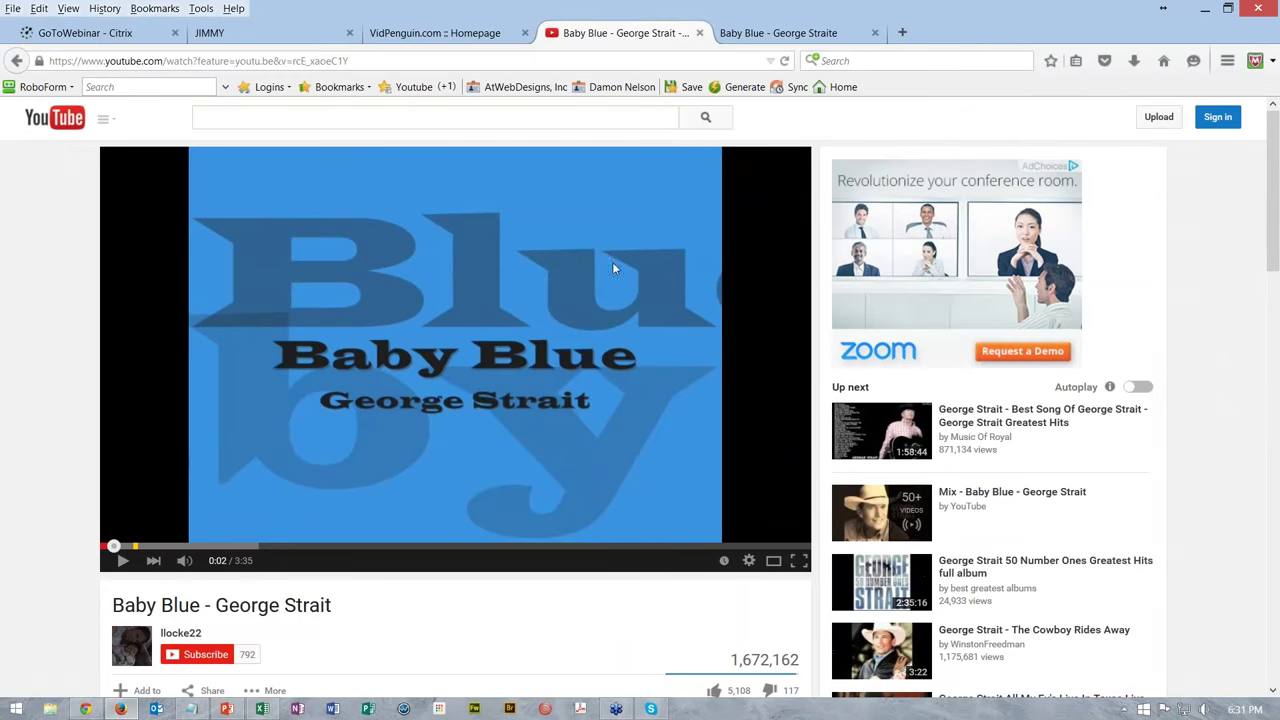
{"action": "key", "text": "alt+Left"}
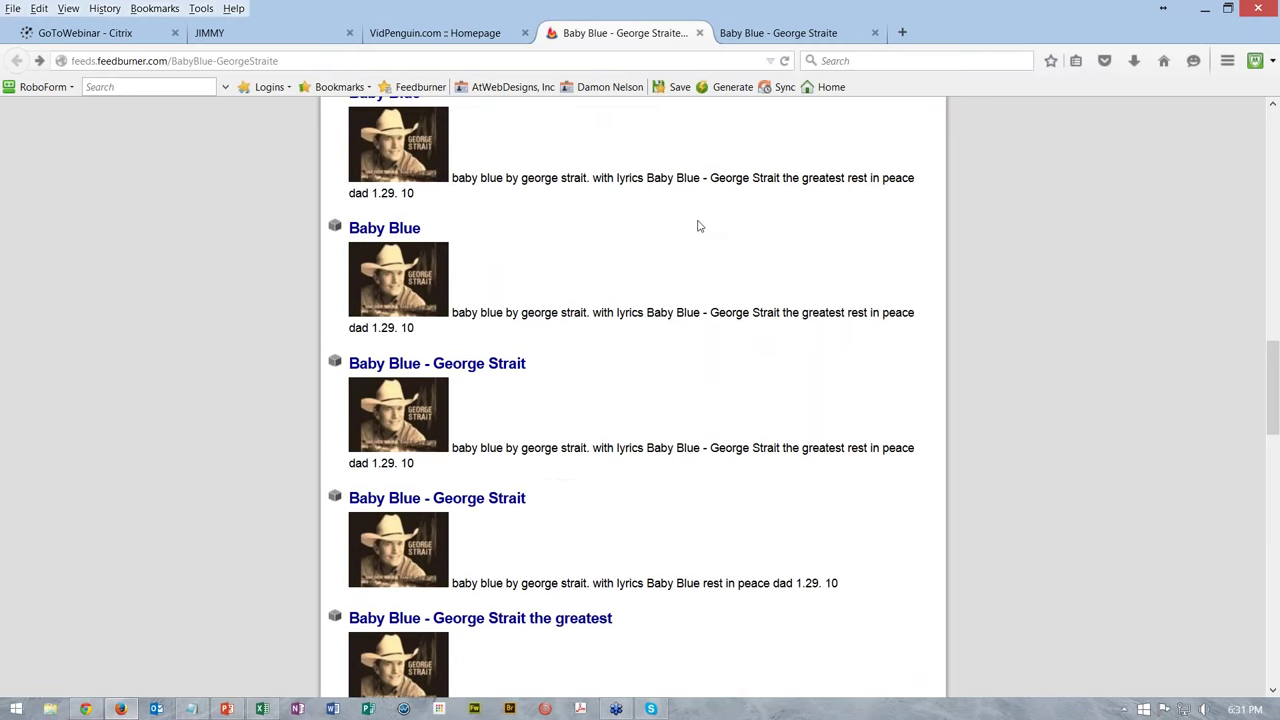
{"action": "scroll", "coordinate": [699, 226], "scroll_direction": "up", "scroll_amount": 10}
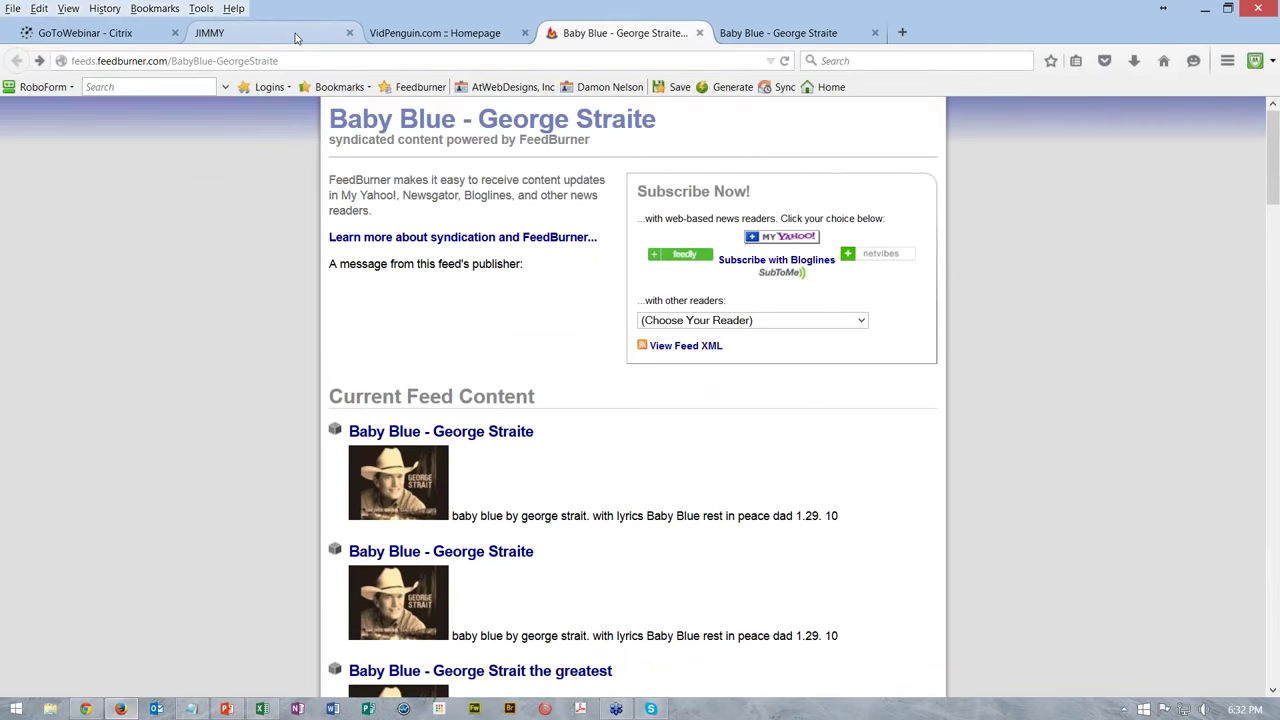
Step: Compare the FeedBurner feed with the manually created JIMMY feed and the internal VidPenguin feed
{"action": "left_click", "coordinate": [295, 37]}
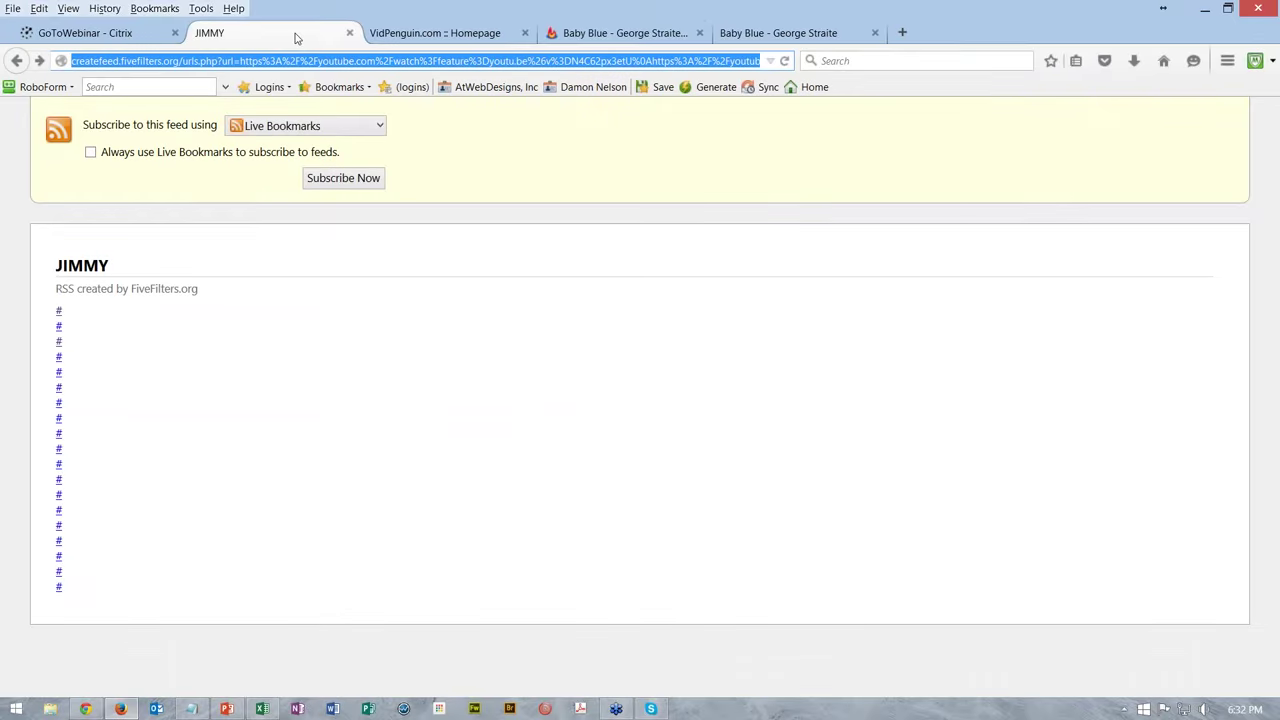
{"action": "left_click", "coordinate": [590, 34]}
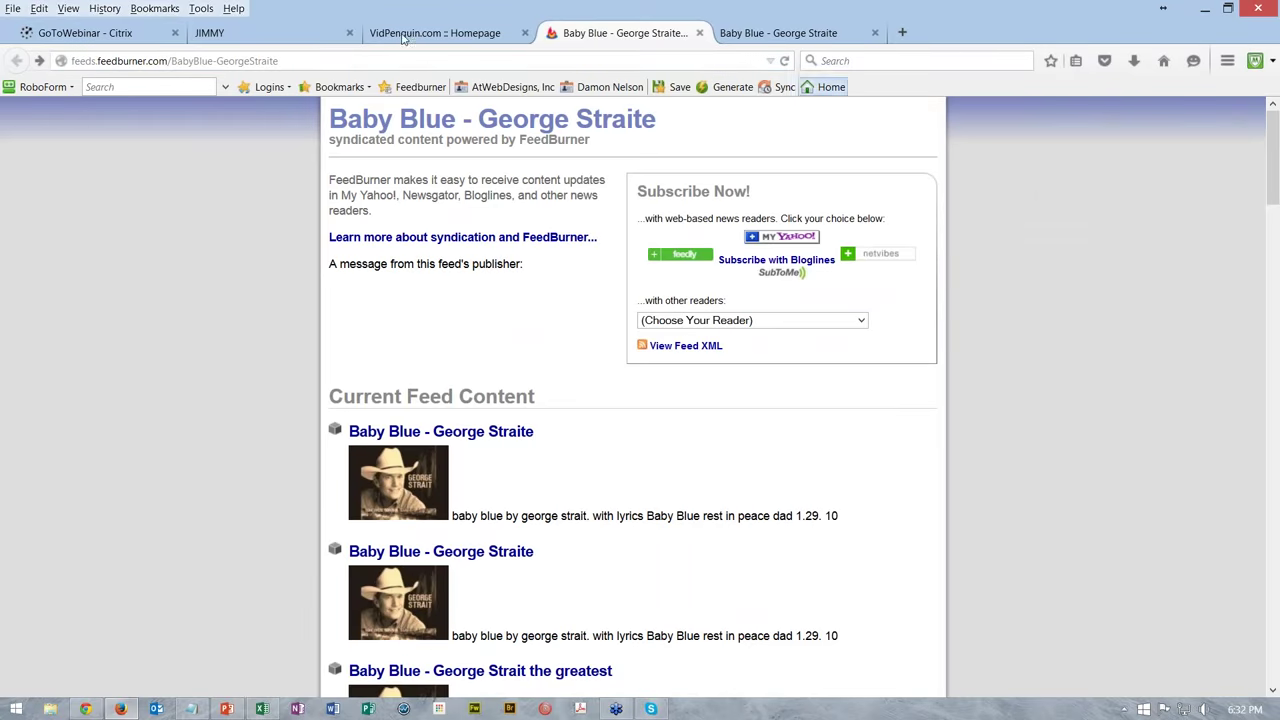
{"action": "left_click", "coordinate": [293, 37]}
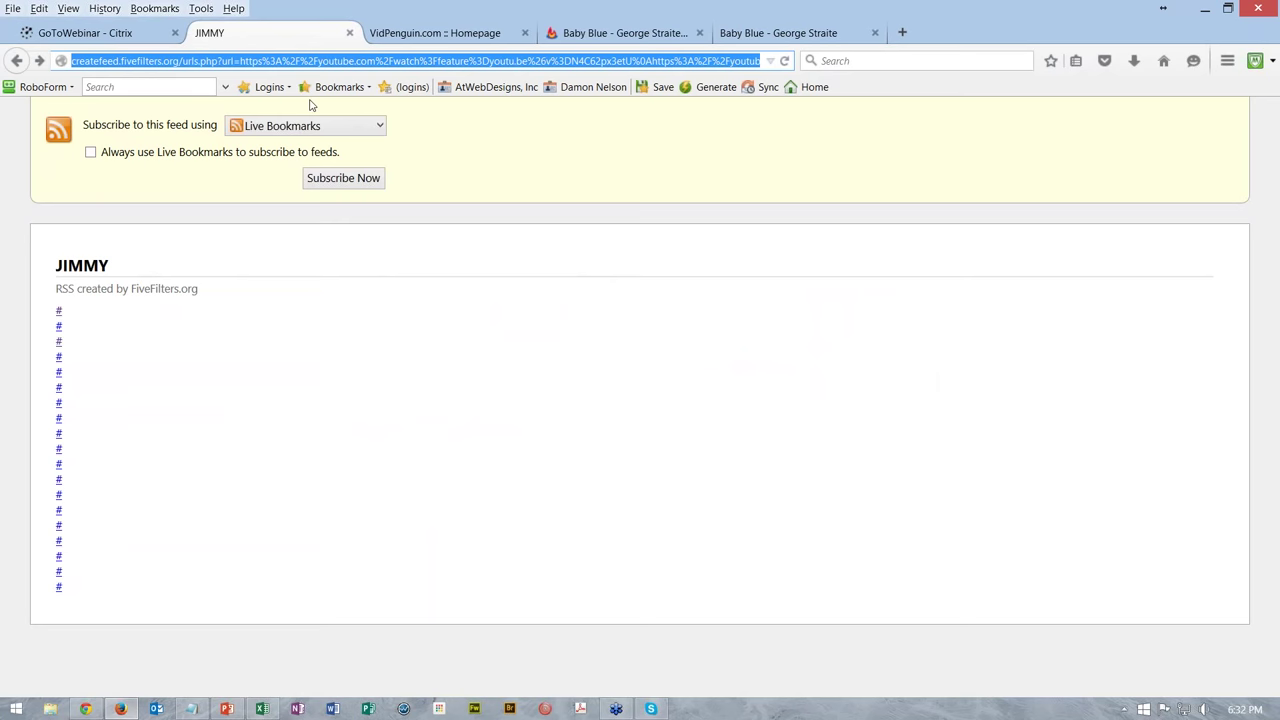
{"action": "left_click", "coordinate": [645, 34]}
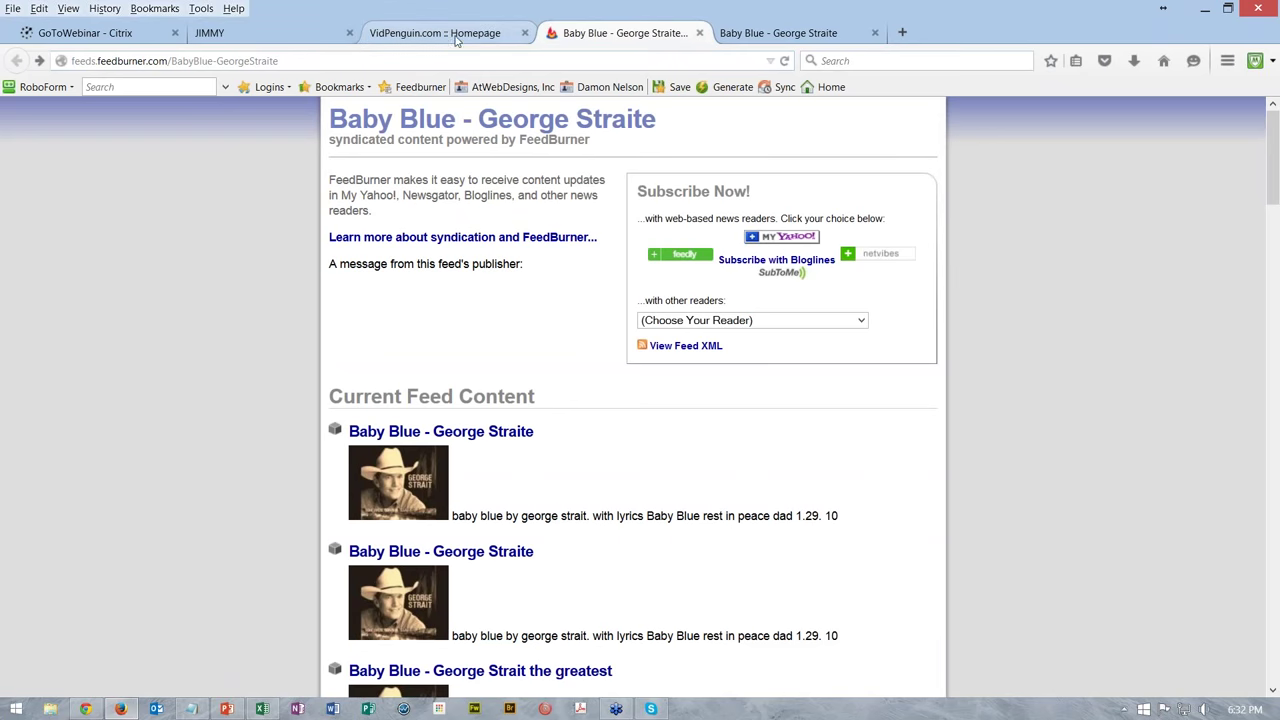
{"action": "left_click", "coordinate": [752, 37]}
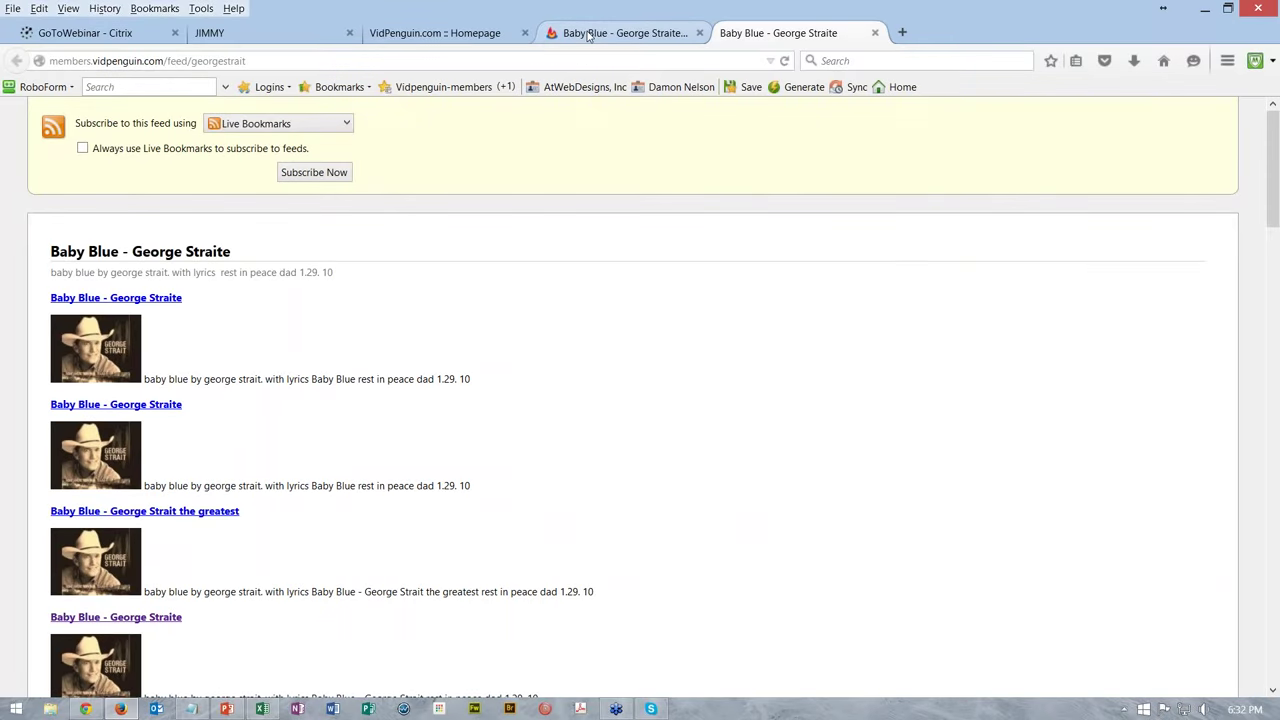
{"action": "left_click", "coordinate": [588, 35]}
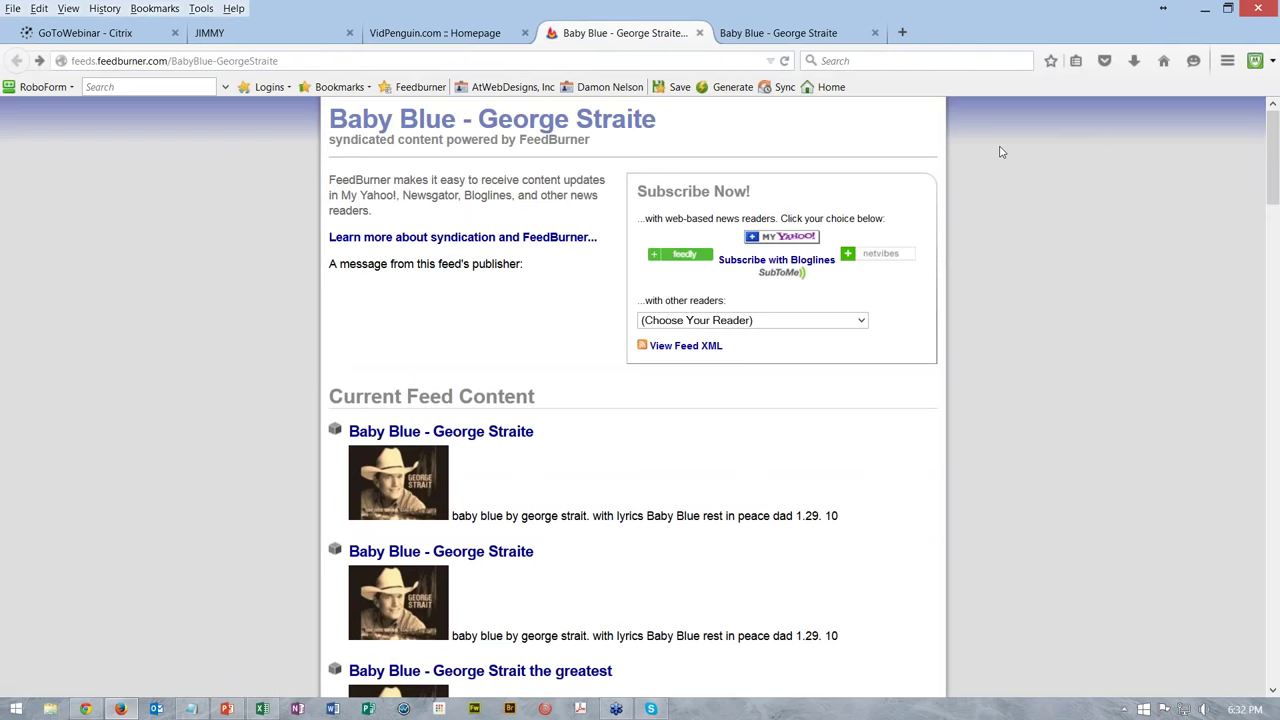
Step: Return to the VidPenguin dashboard and review the list of feed URLs for "Baby Blue - George Straite", including its analytics links
{"action": "left_click", "coordinate": [455, 37]}
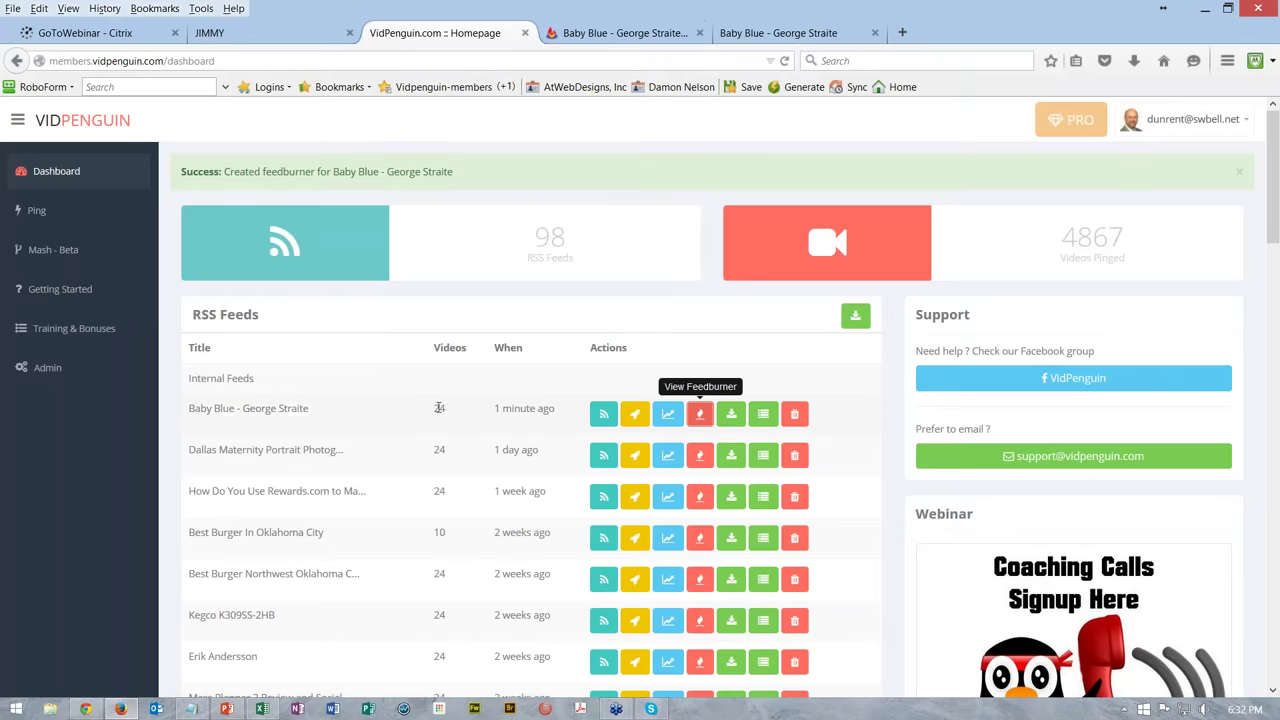
{"action": "left_click", "coordinate": [761, 420]}
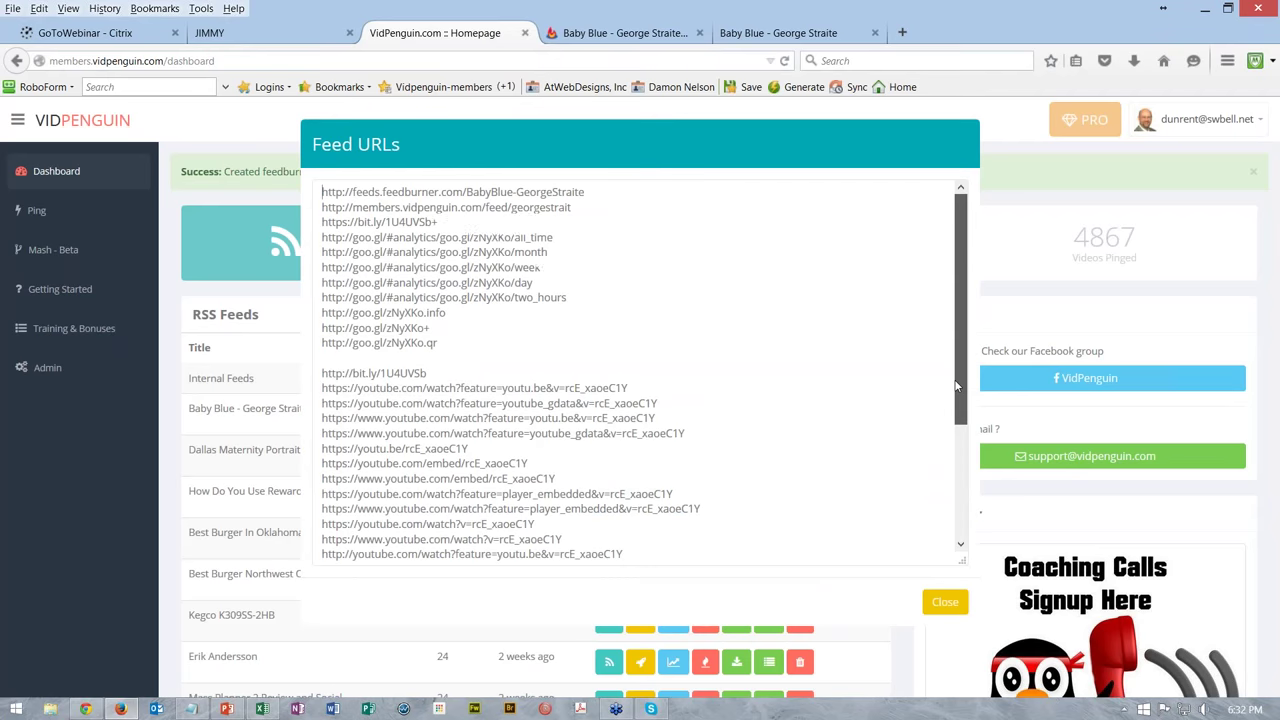
{"action": "left_click", "coordinate": [958, 386]}
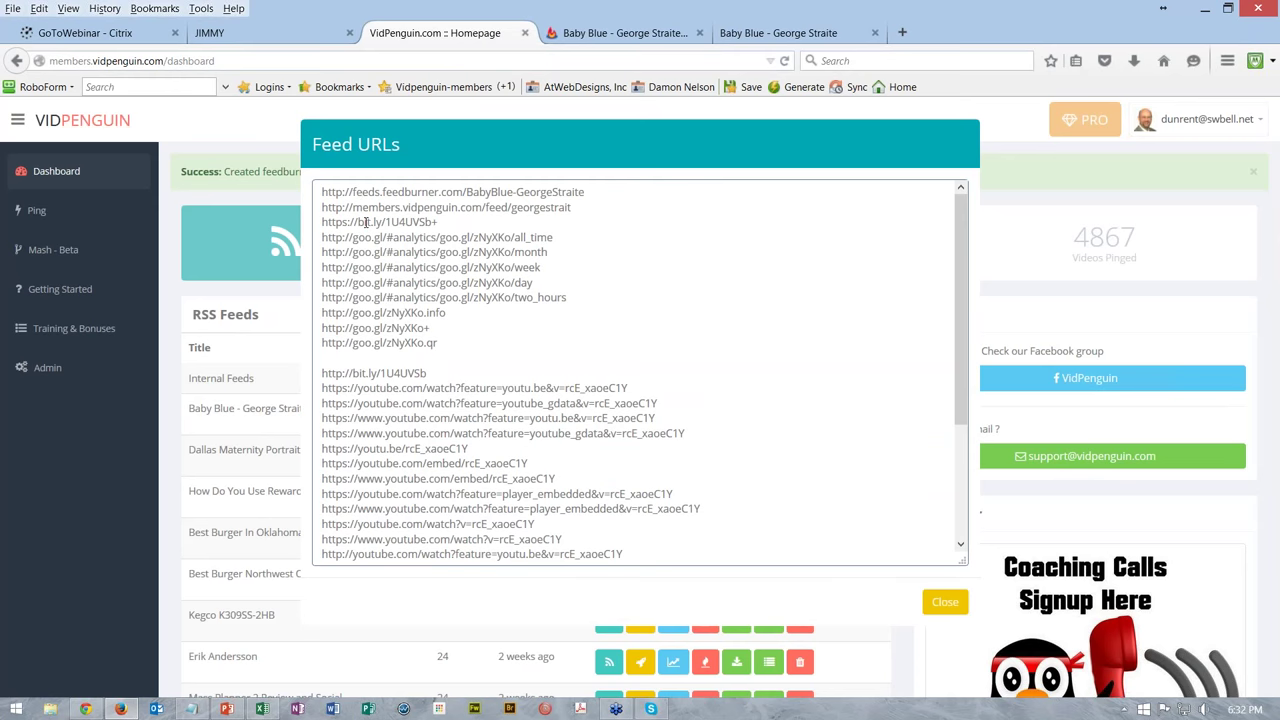
{"action": "key", "text": "ctrl+a"}
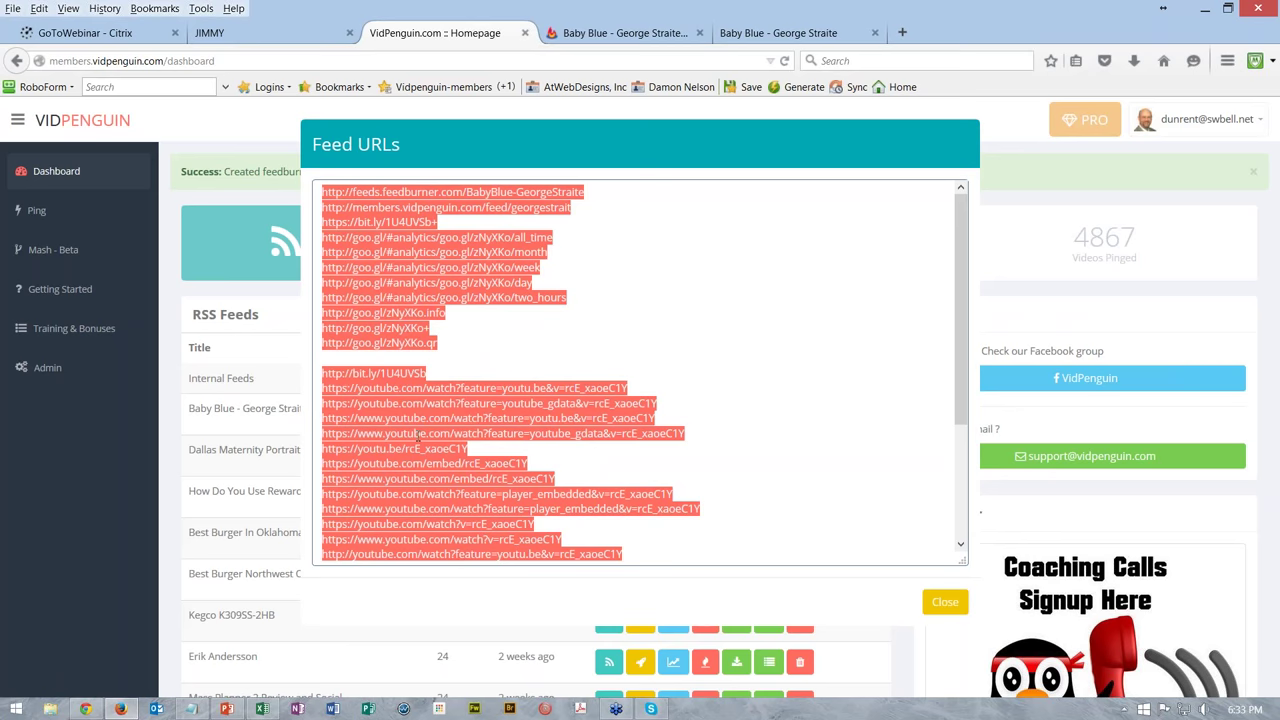
{"action": "left_click", "coordinate": [508, 354]}
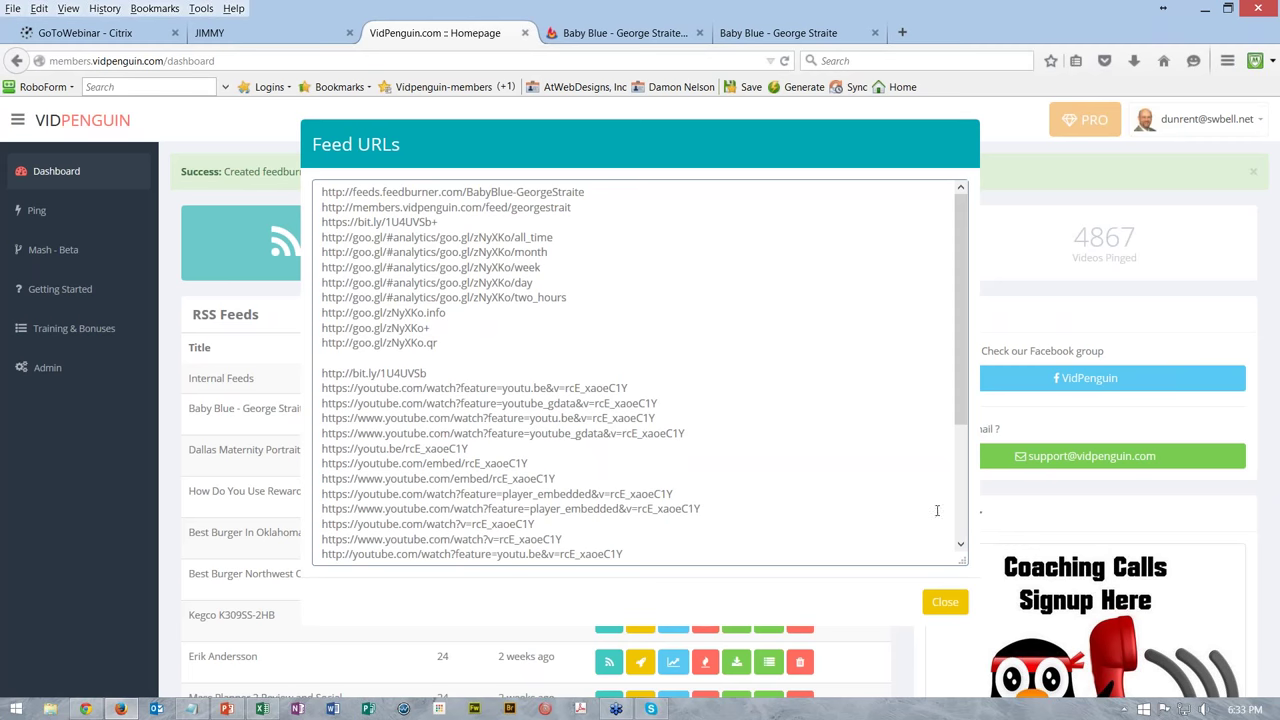
{"action": "left_click", "coordinate": [943, 606]}
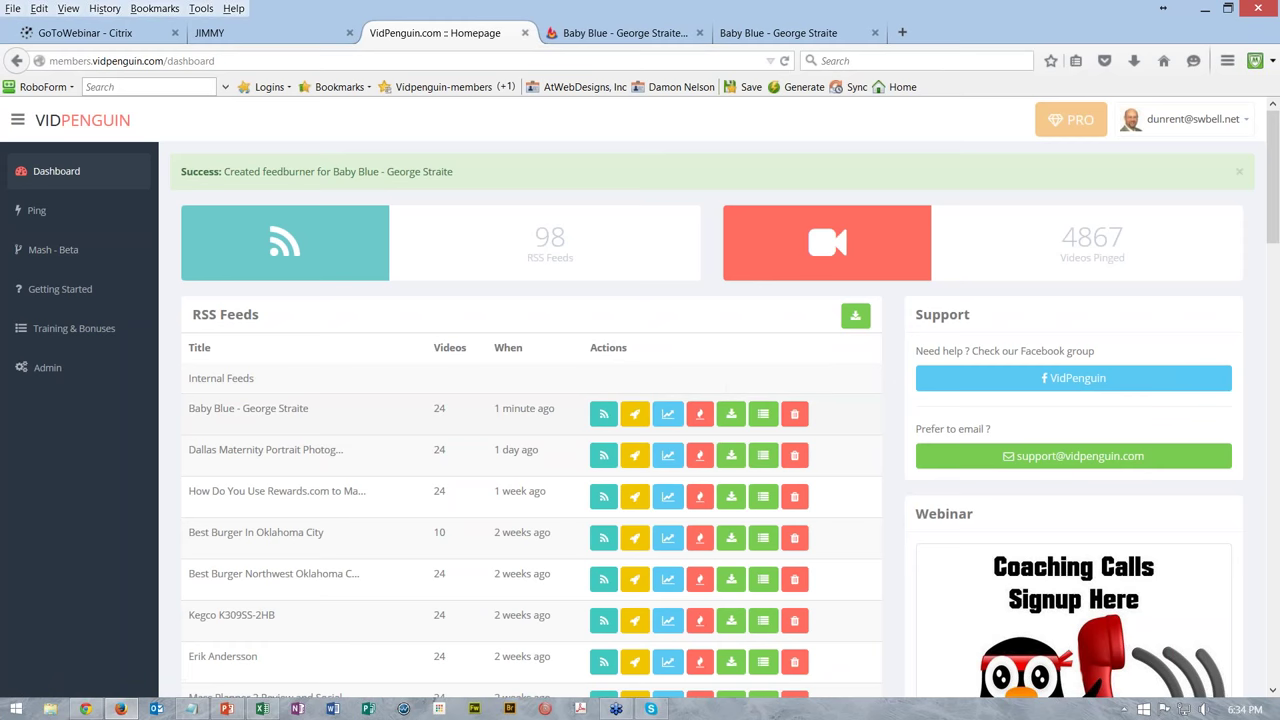
Step: Send all URLs of the "Baby Blue - George Straite" feed to BacklinksIndexer
{"action": "left_click", "coordinate": [669, 416]}
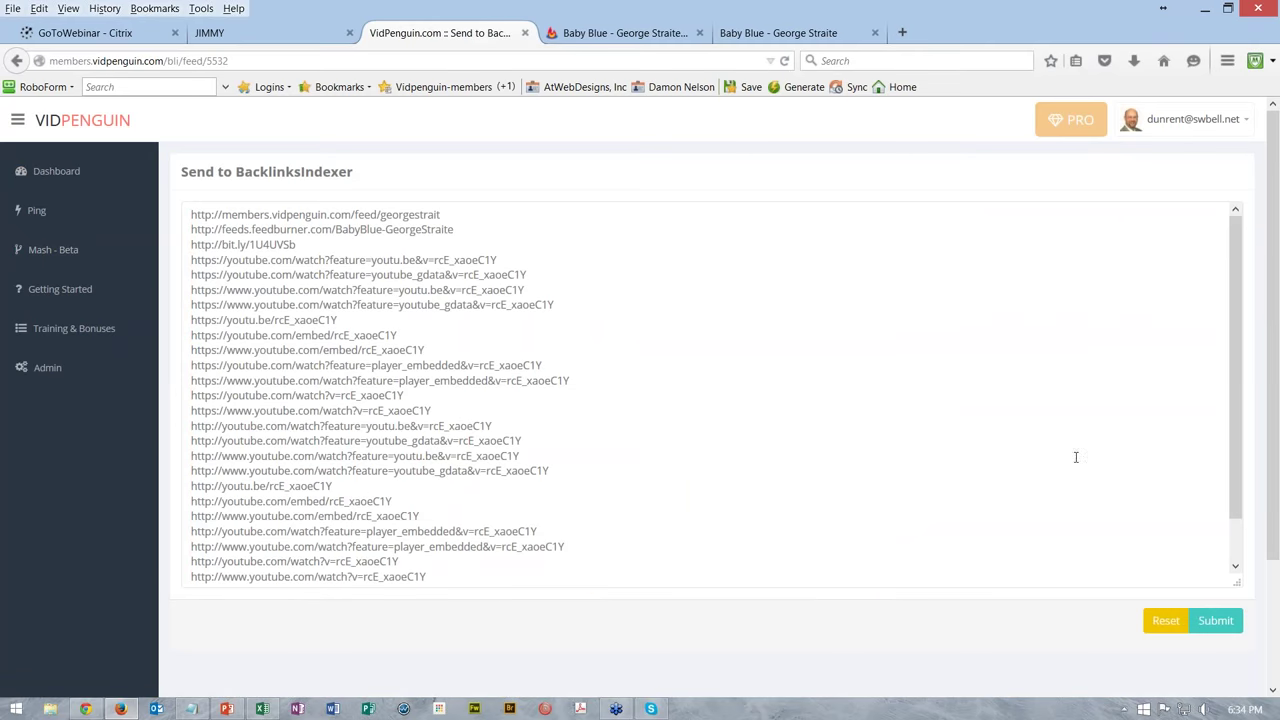
{"action": "left_click", "coordinate": [1216, 621]}
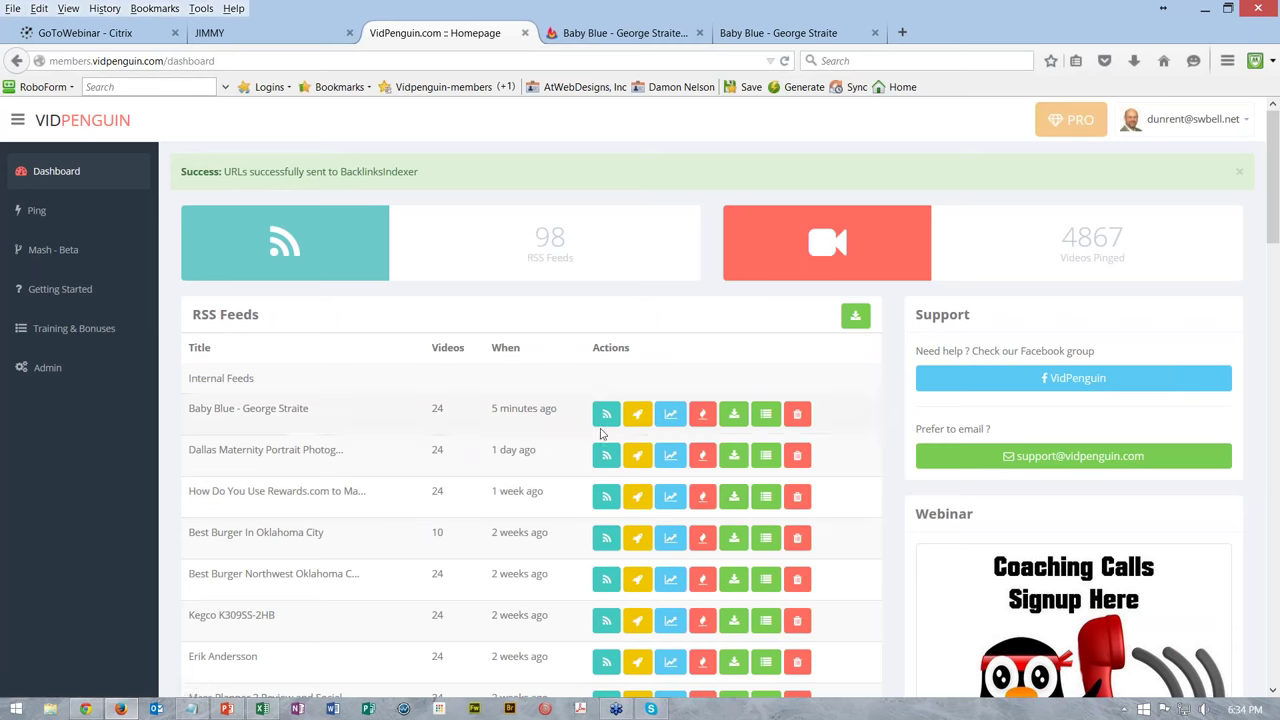
Step: Schedule all included variations of the "Baby Blue - George Straite" feed as Status Updates within 7 days through the "Our Minions - STATUS UPDATES" campaign
{"action": "left_click", "coordinate": [635, 419]}
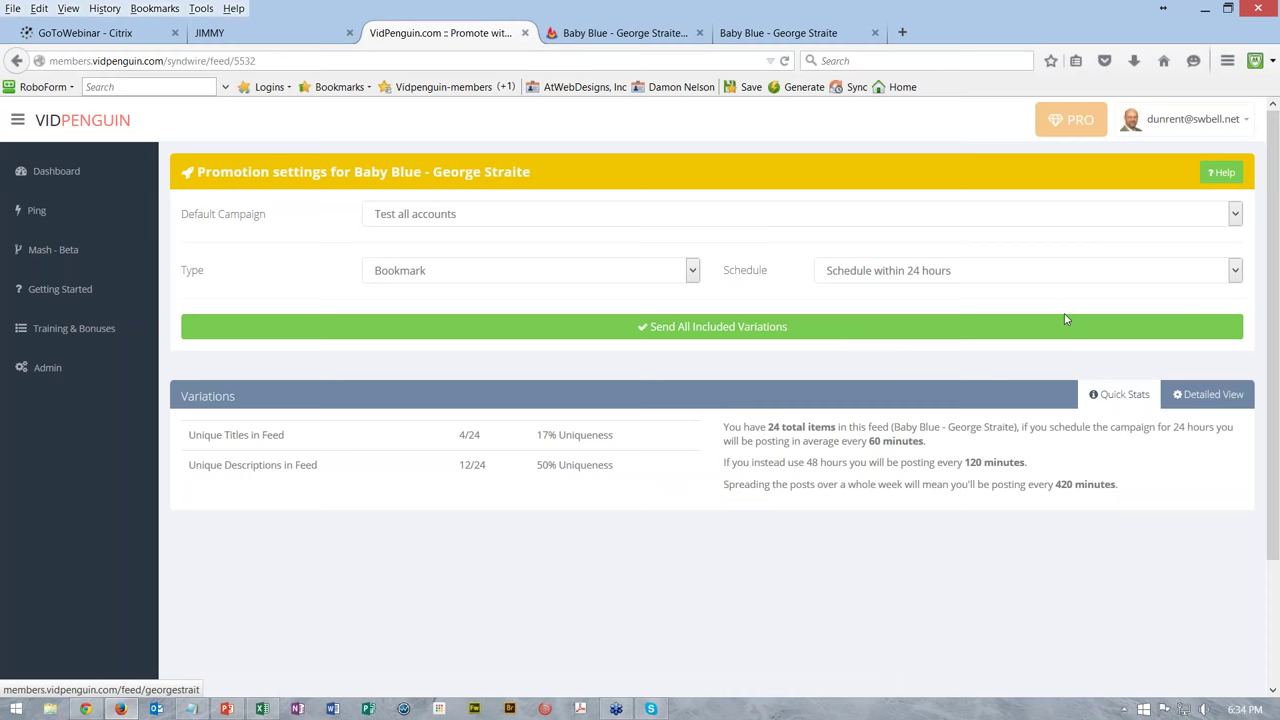
{"action": "left_click", "coordinate": [1236, 214]}
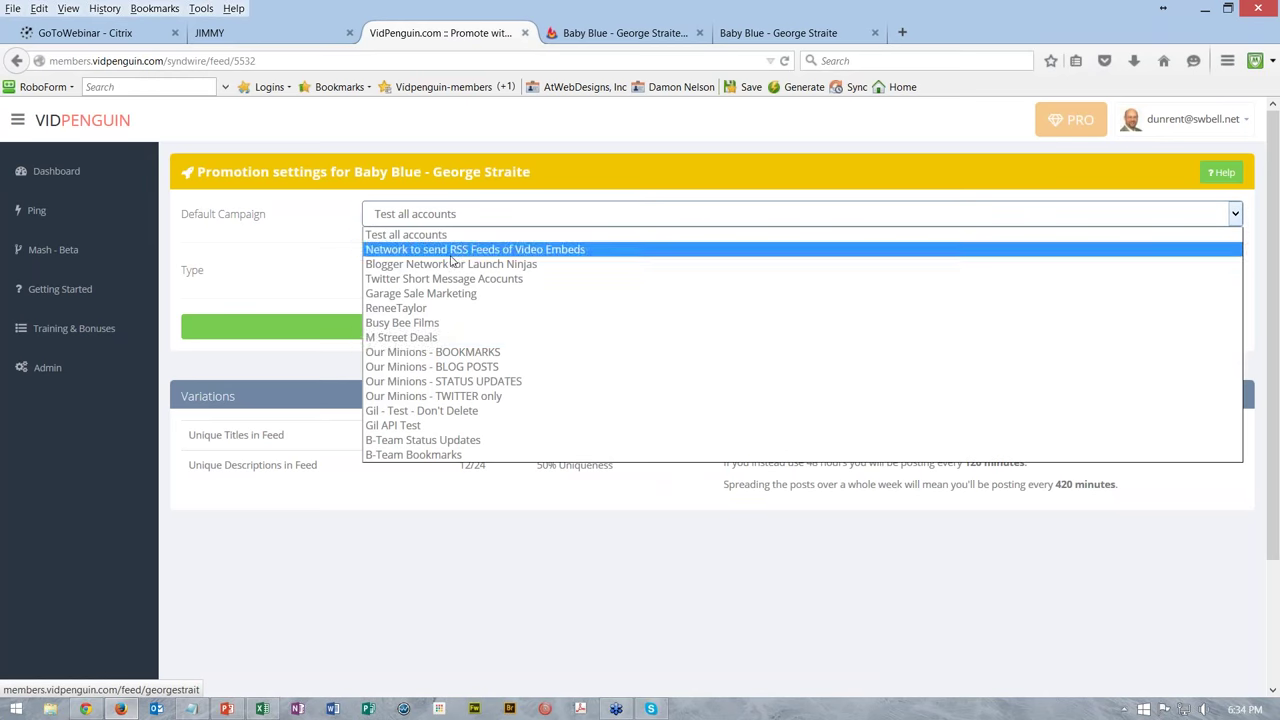
{"action": "left_click", "coordinate": [437, 382]}
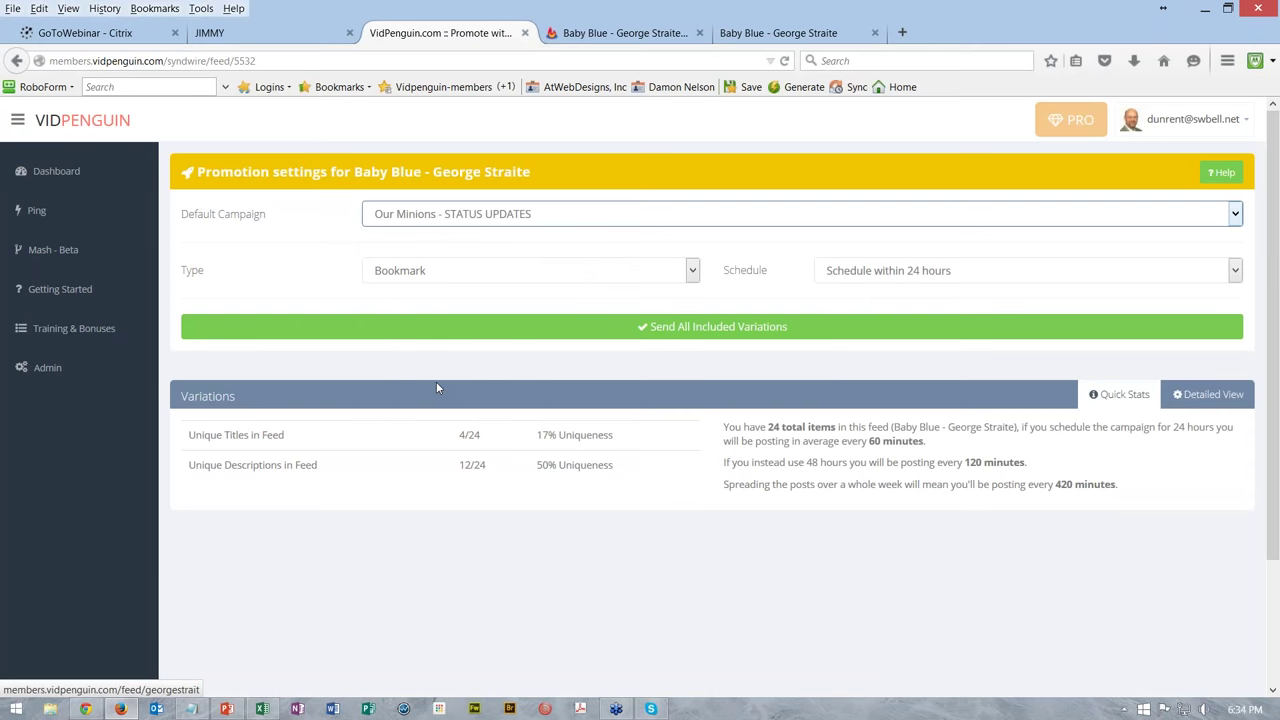
{"action": "left_click", "coordinate": [688, 272]}
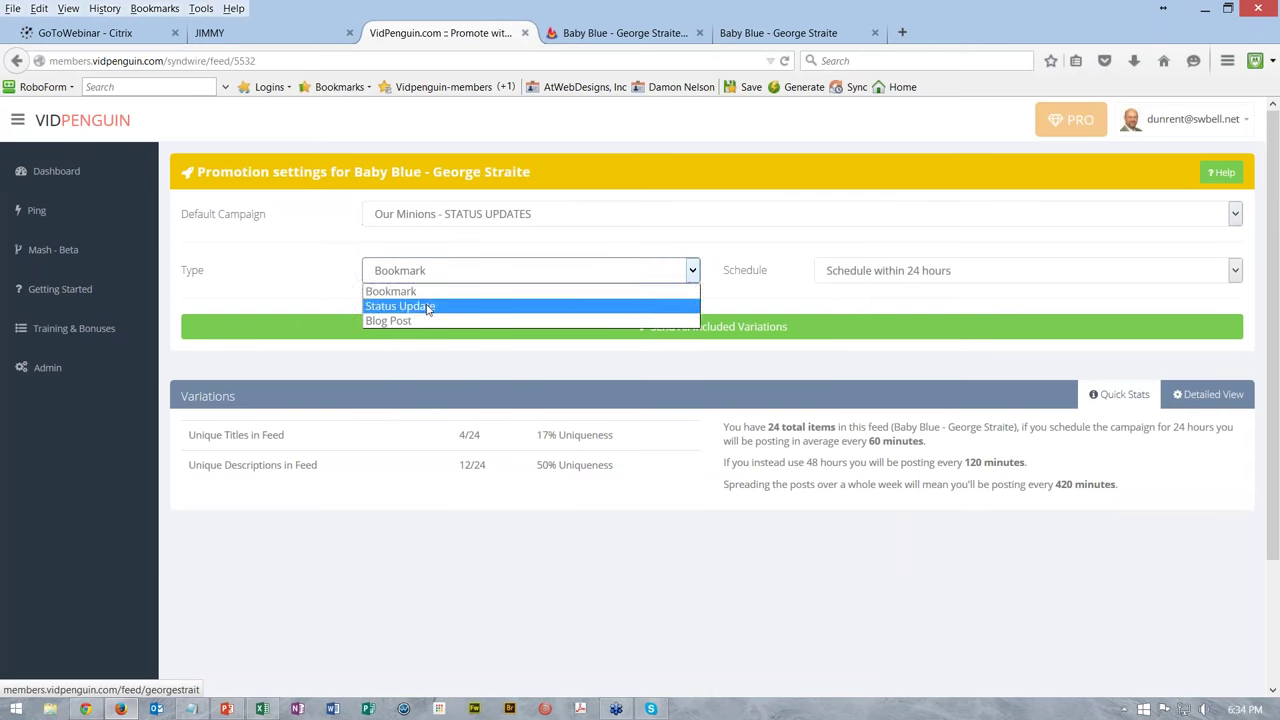
{"action": "left_click", "coordinate": [440, 306]}
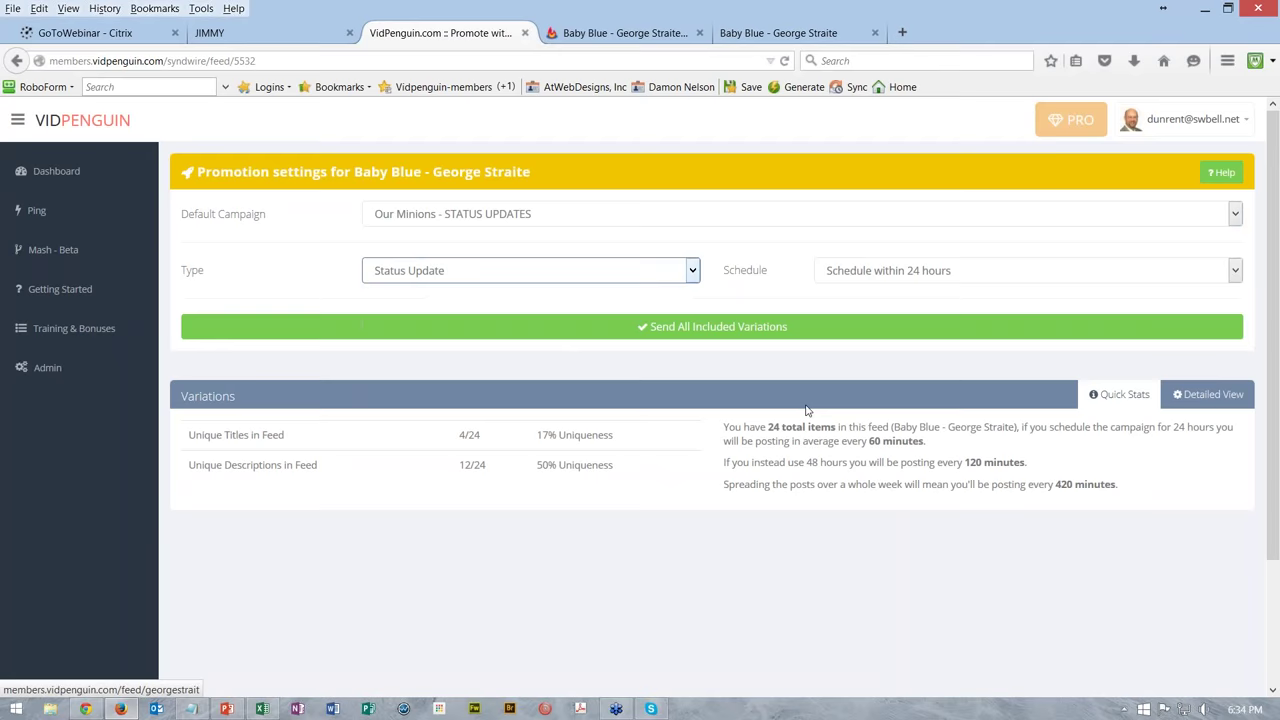
{"action": "left_click", "coordinate": [1235, 272]}
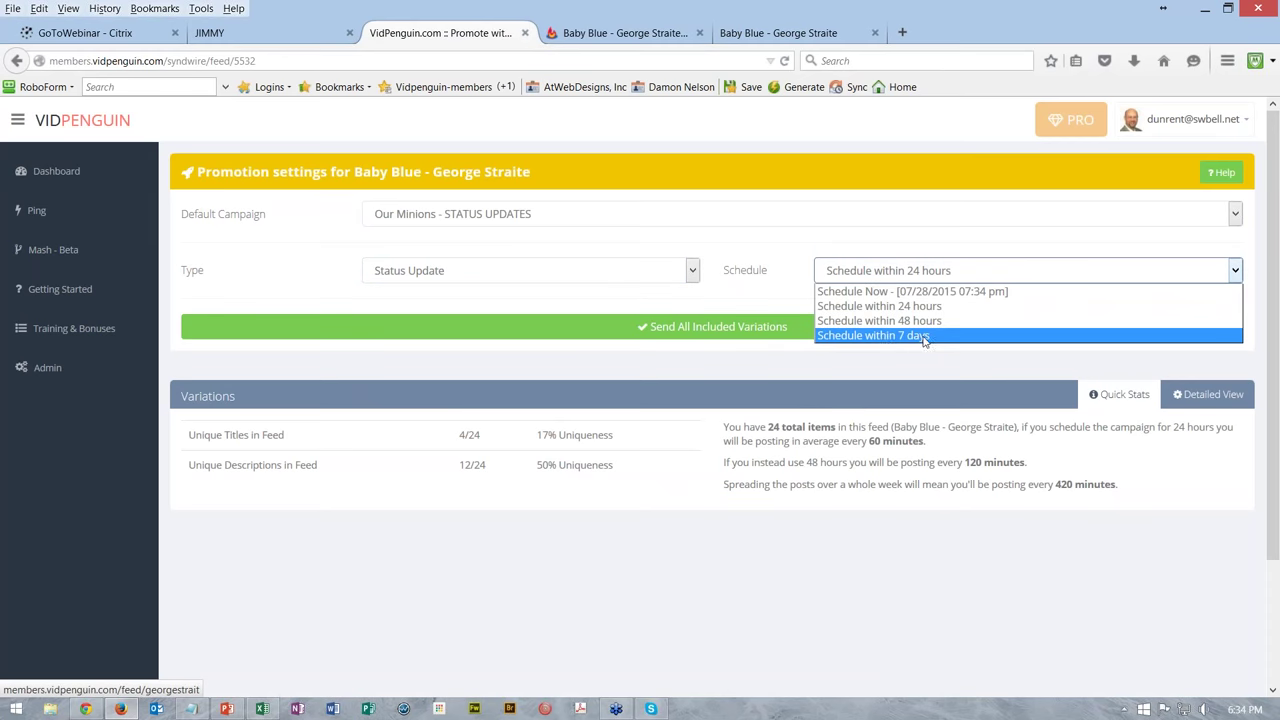
{"action": "left_click", "coordinate": [890, 338]}
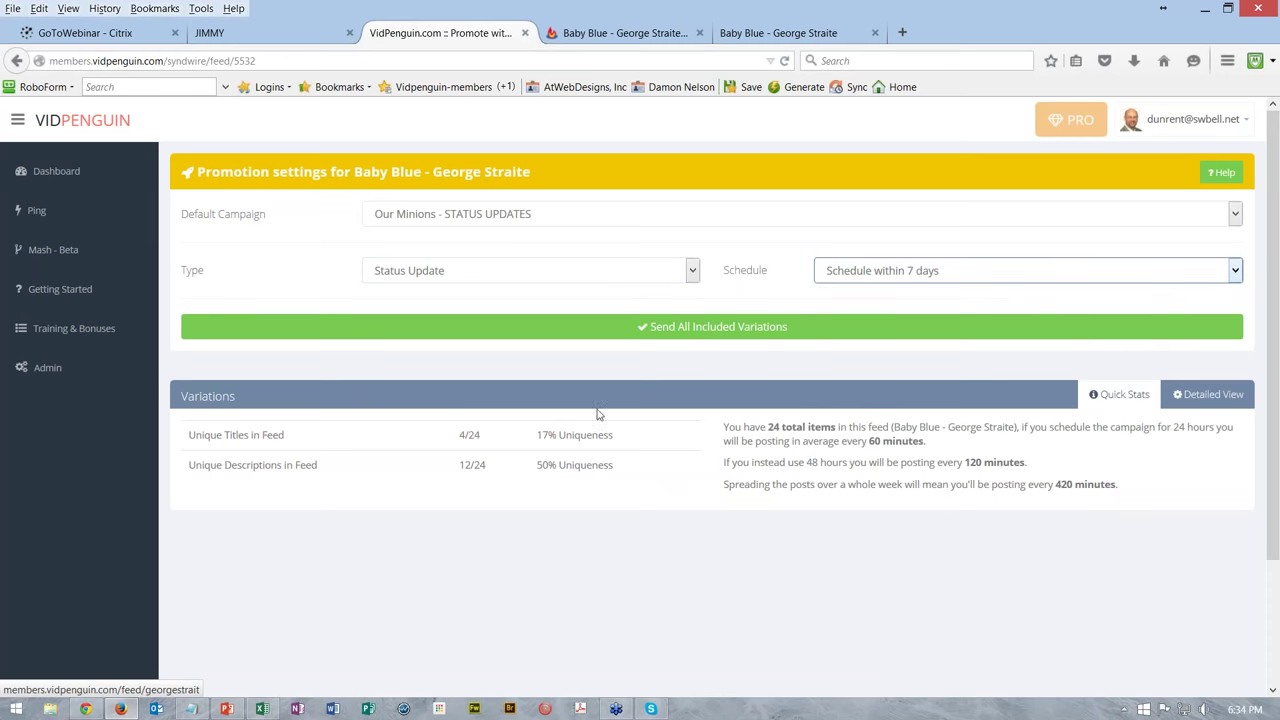
{"action": "left_click", "coordinate": [699, 329]}
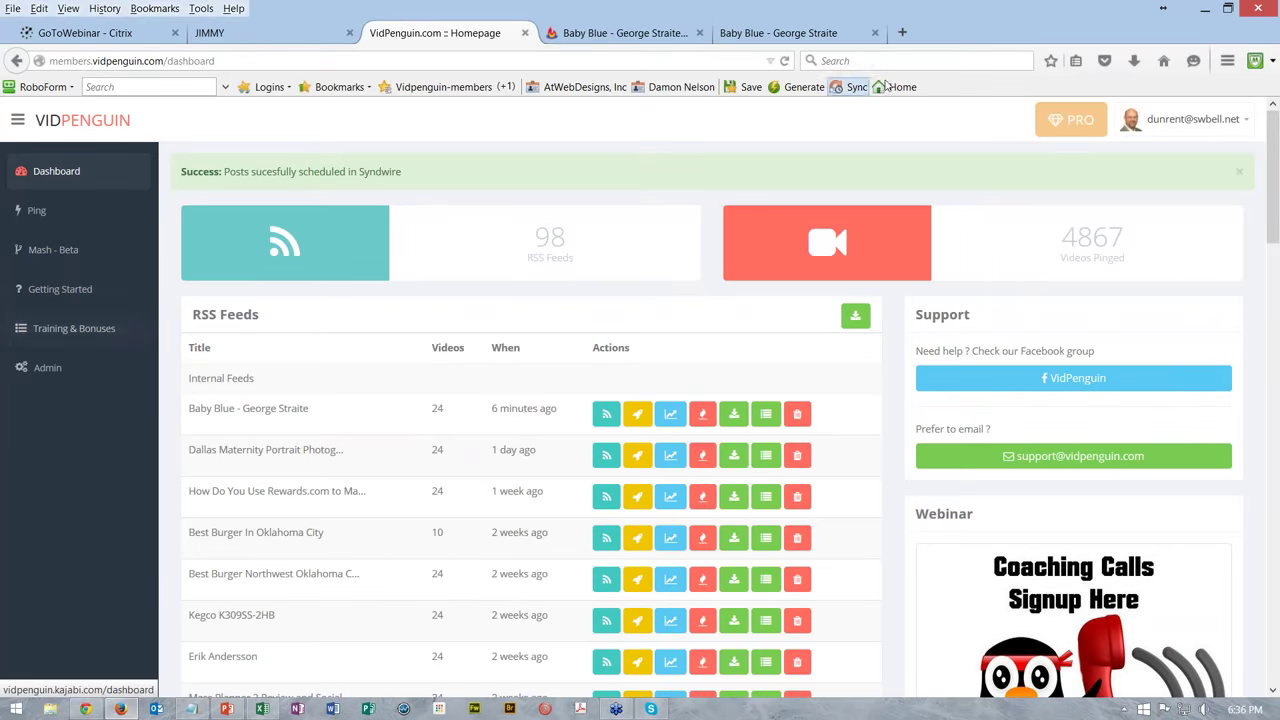
Step: Open the VidPenguin Training dashboard in a new browser tab and preview it as a Lifetime Member
{"action": "left_click", "coordinate": [902, 33]}
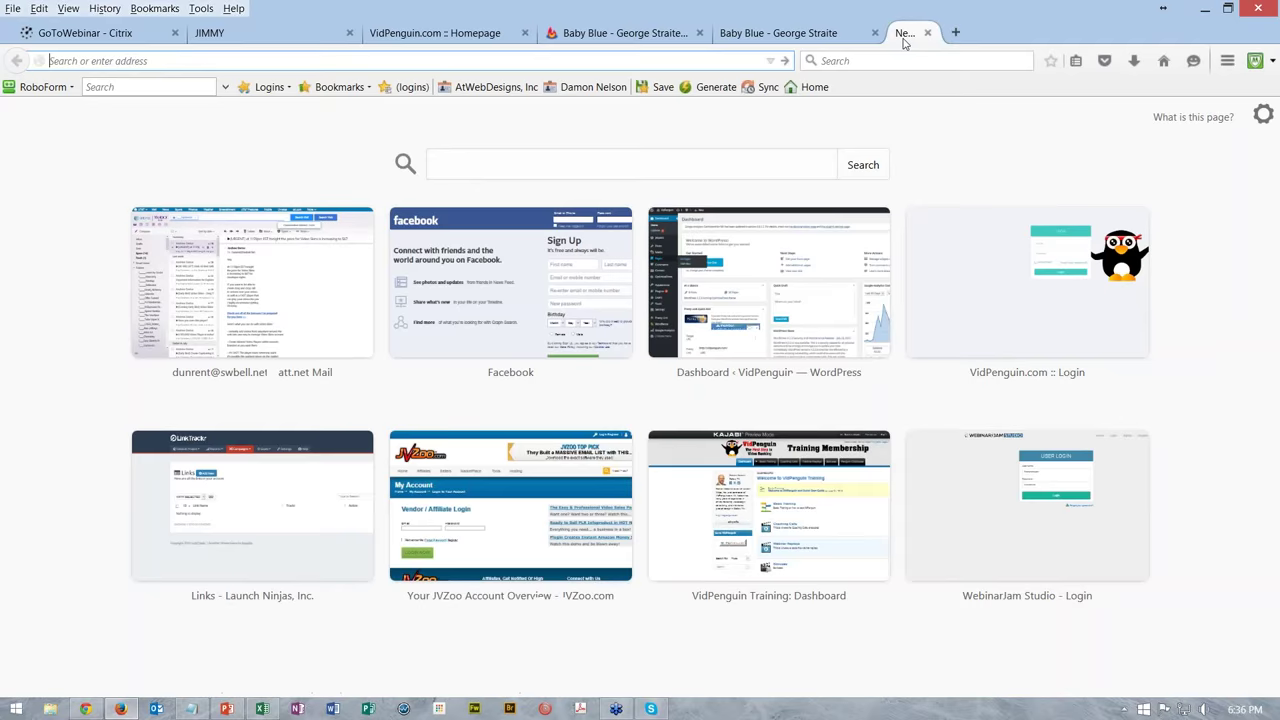
{"action": "left_click", "coordinate": [783, 505]}
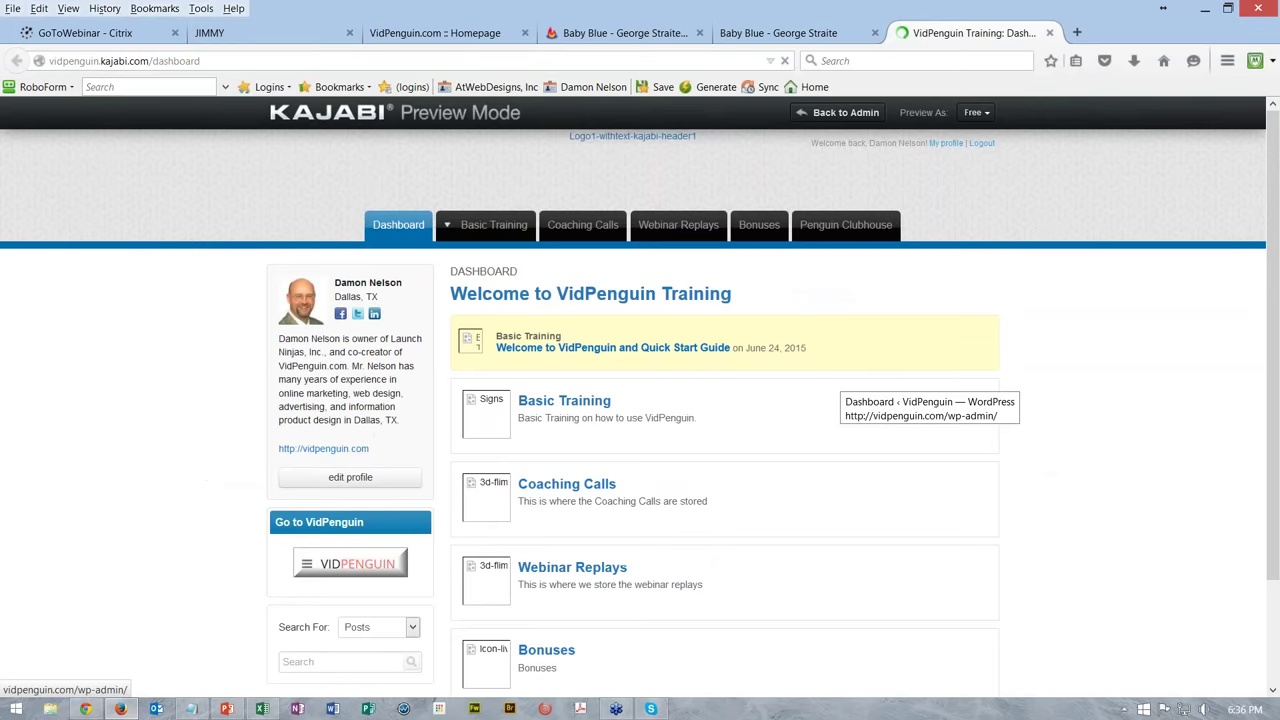
{"action": "left_click", "coordinate": [980, 114]}
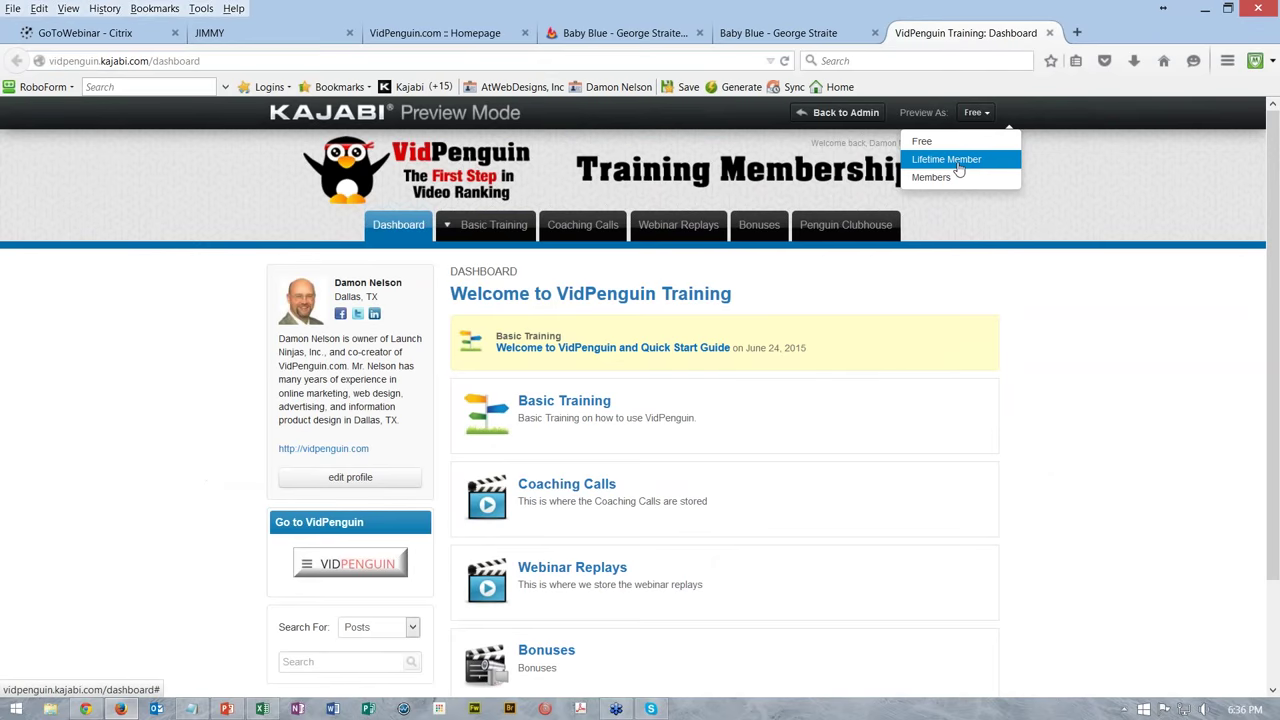
{"action": "left_click", "coordinate": [958, 160]}
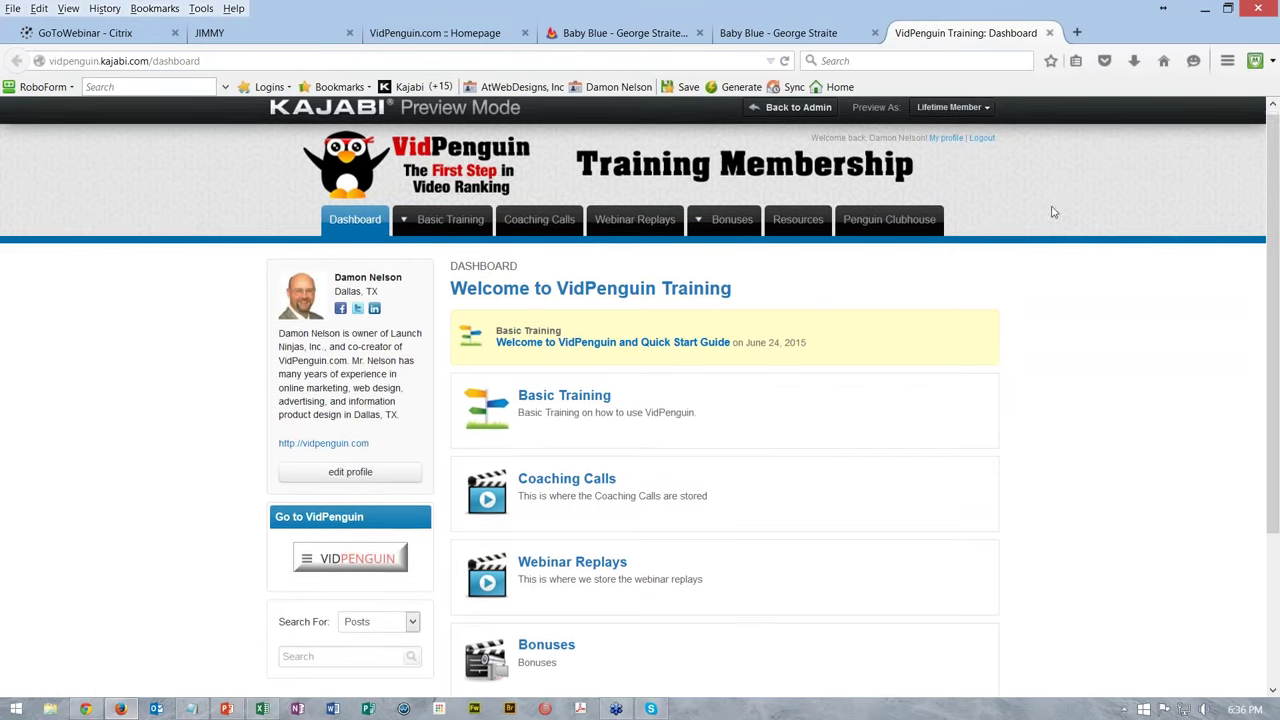
Step: Open the Bonuses category of the training site and look through its full list of bonus trainings
{"action": "scroll", "coordinate": [1051, 208], "scroll_direction": "down", "scroll_amount": 3}
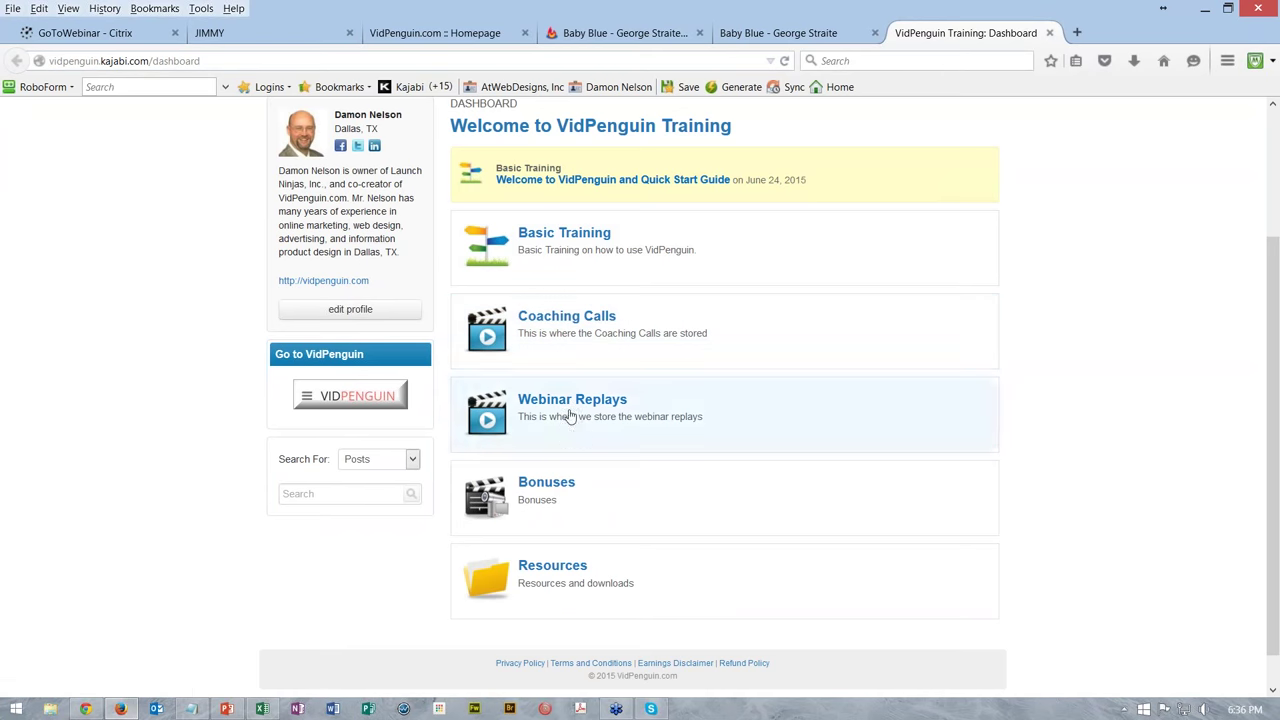
{"action": "left_click", "coordinate": [551, 494]}
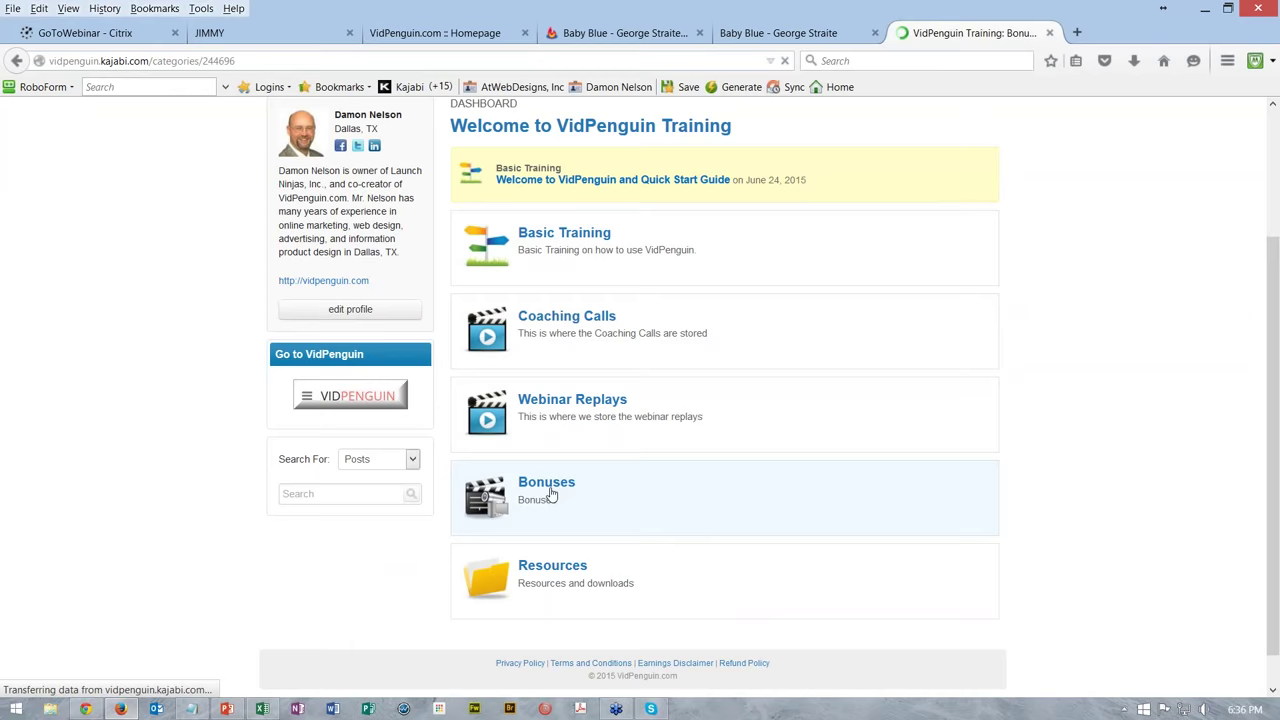
{"action": "scroll", "coordinate": [816, 341], "scroll_direction": "down", "scroll_amount": 3}
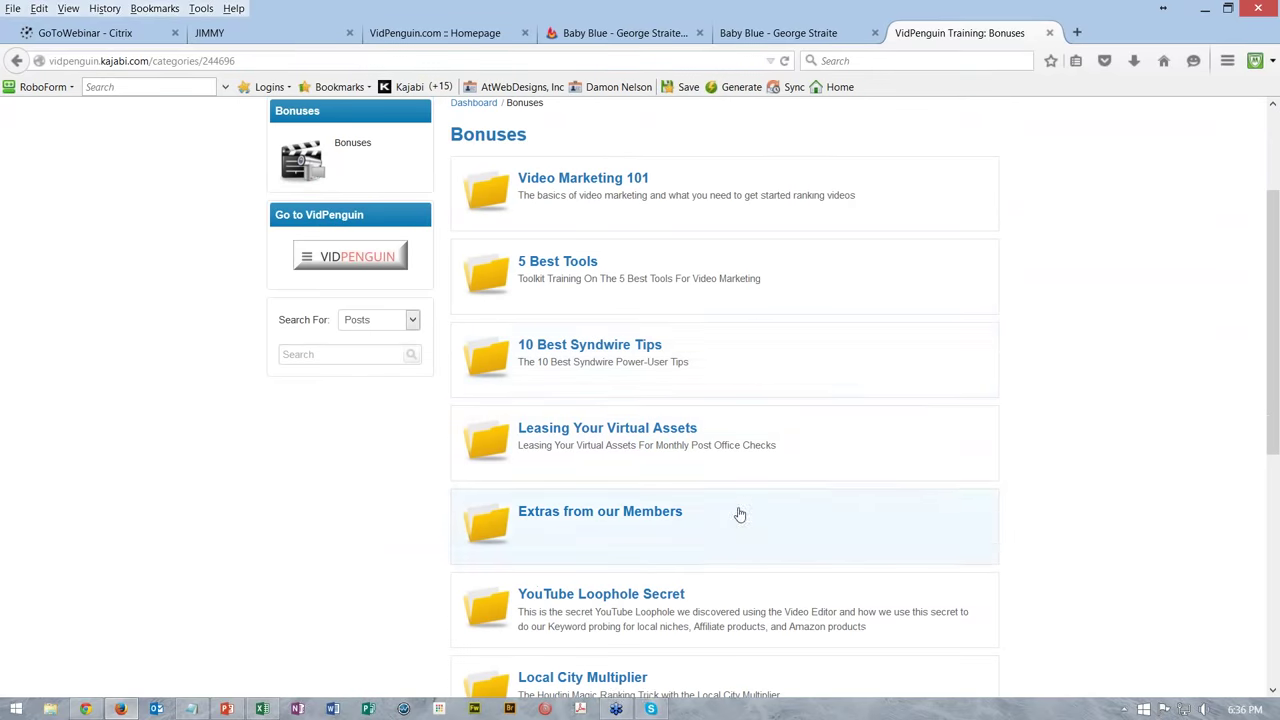
{"action": "scroll", "coordinate": [814, 488], "scroll_direction": "down", "scroll_amount": 3}
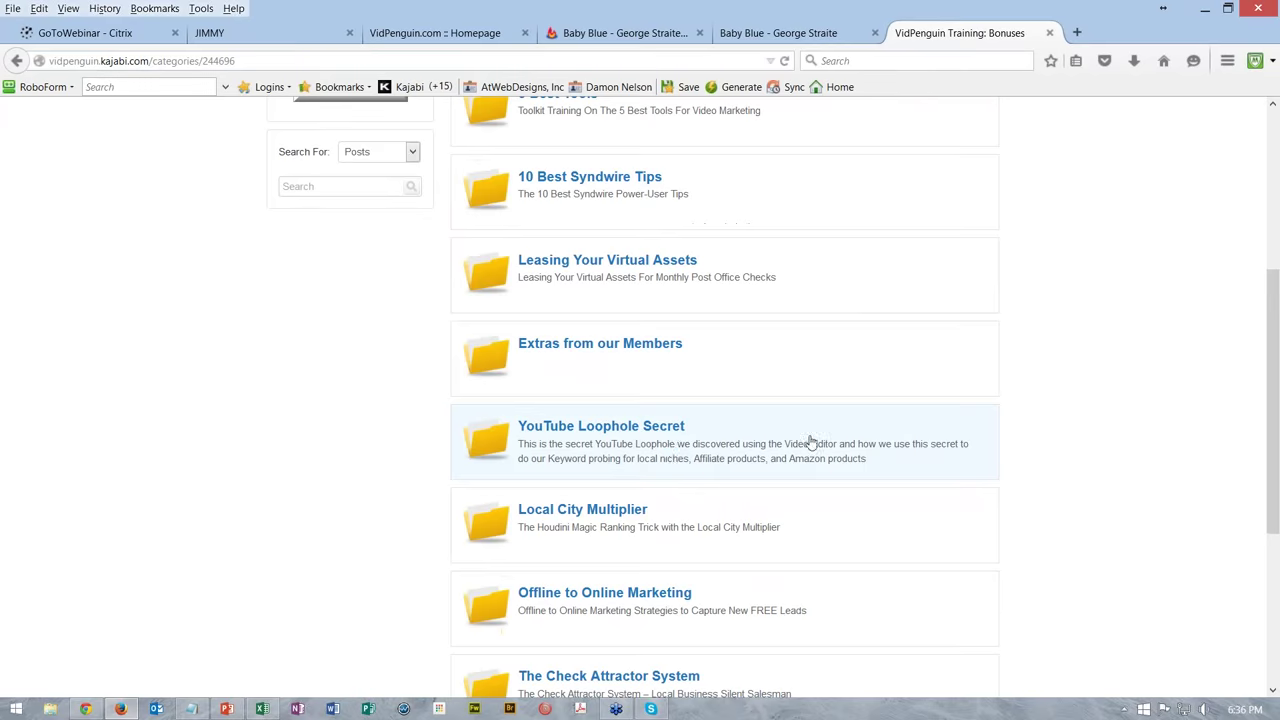
{"action": "scroll", "coordinate": [808, 443], "scroll_direction": "down", "scroll_amount": 5}
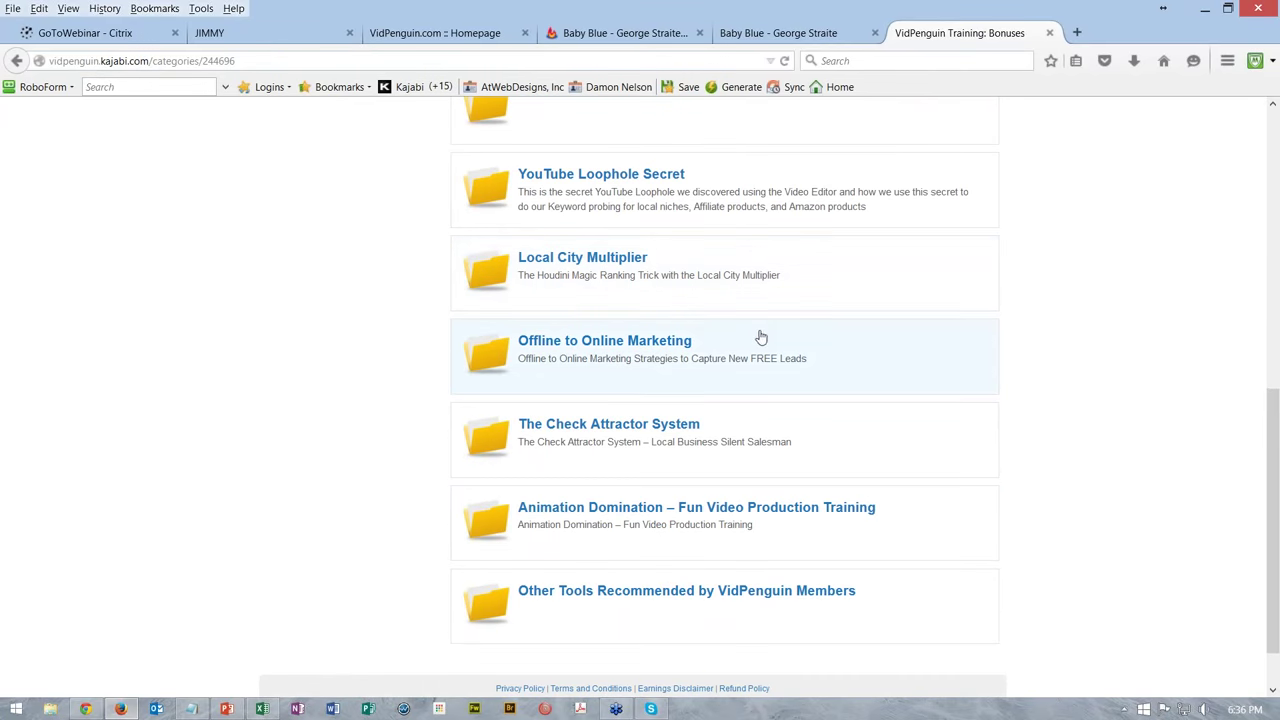
{"action": "scroll", "coordinate": [762, 338], "scroll_direction": "down", "scroll_amount": 1}
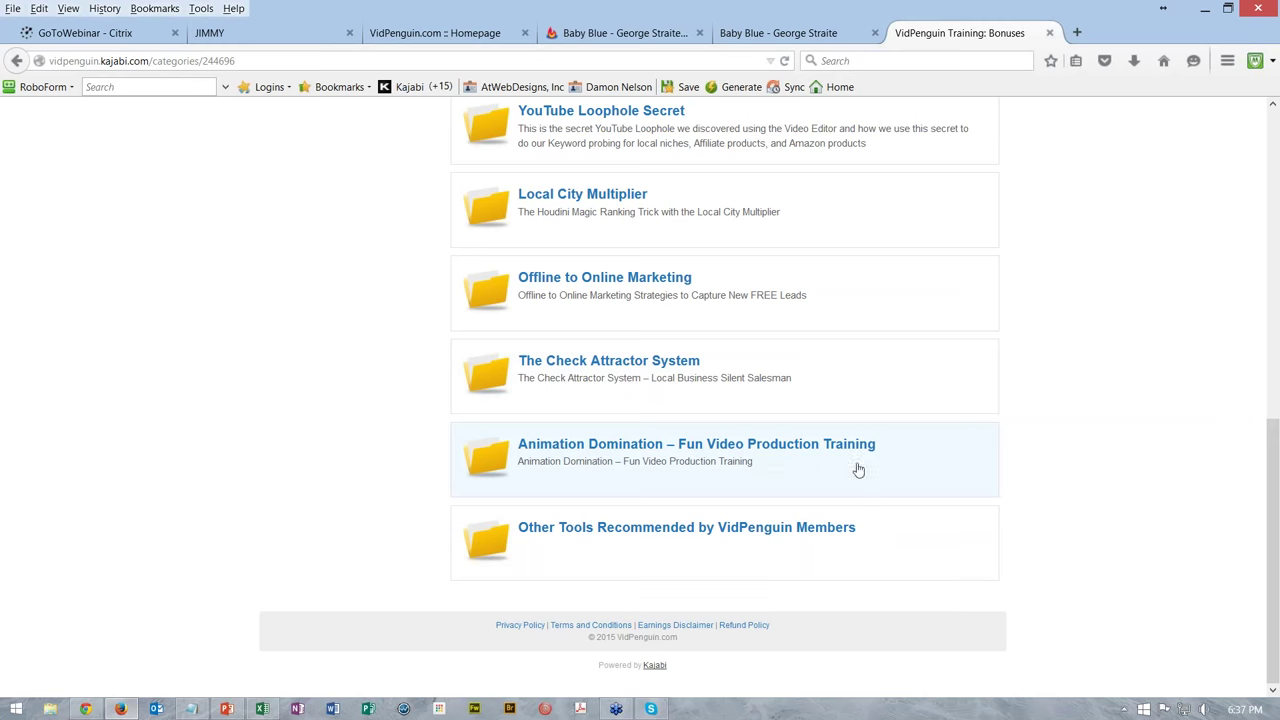
{"action": "scroll", "coordinate": [886, 431], "scroll_direction": "up", "scroll_amount": 2}
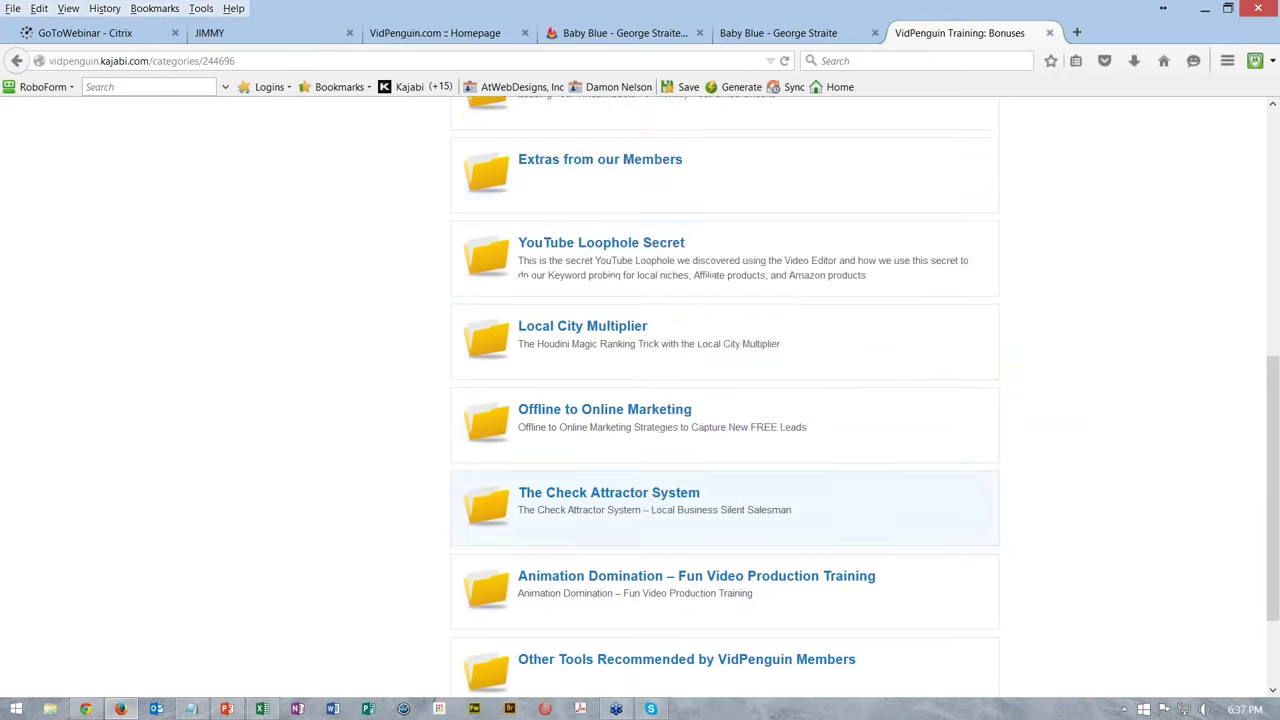
{"action": "scroll", "coordinate": [817, 380], "scroll_direction": "up", "scroll_amount": 5}
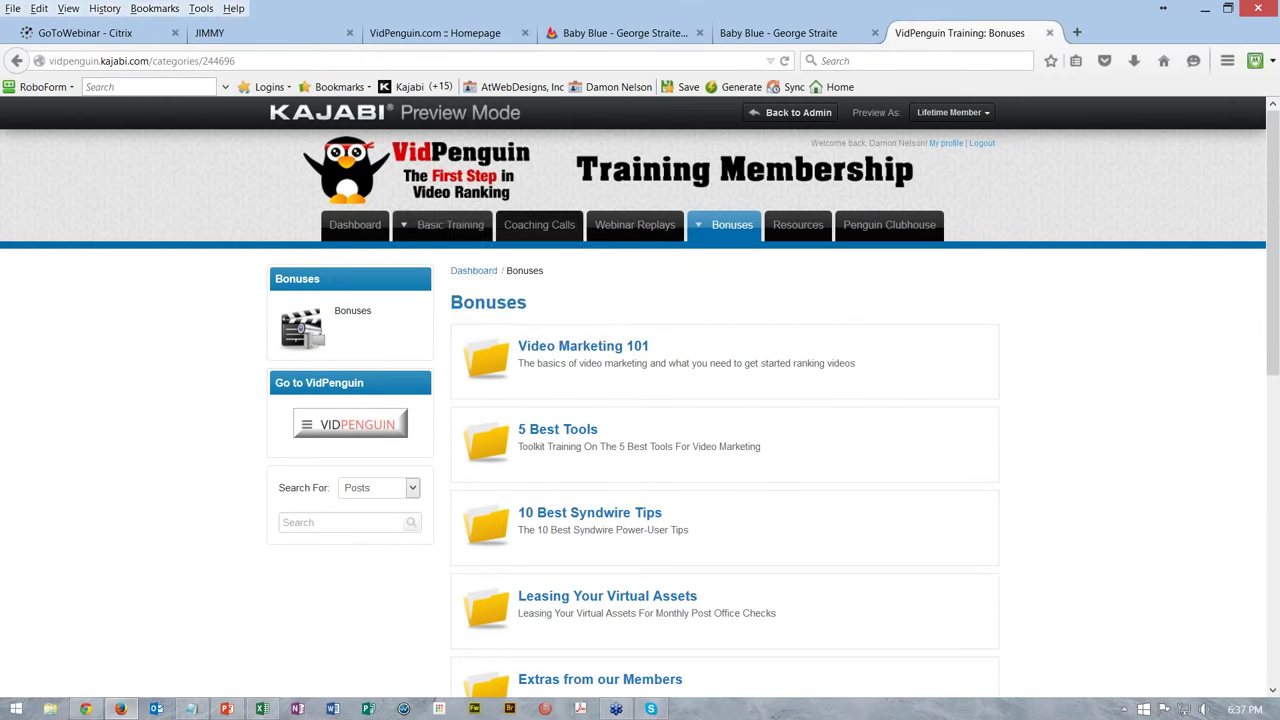
Step: Open the Basic Training section and check its Fundamentals lessons, returning to the Basic Training overview
{"action": "left_click", "coordinate": [445, 226]}
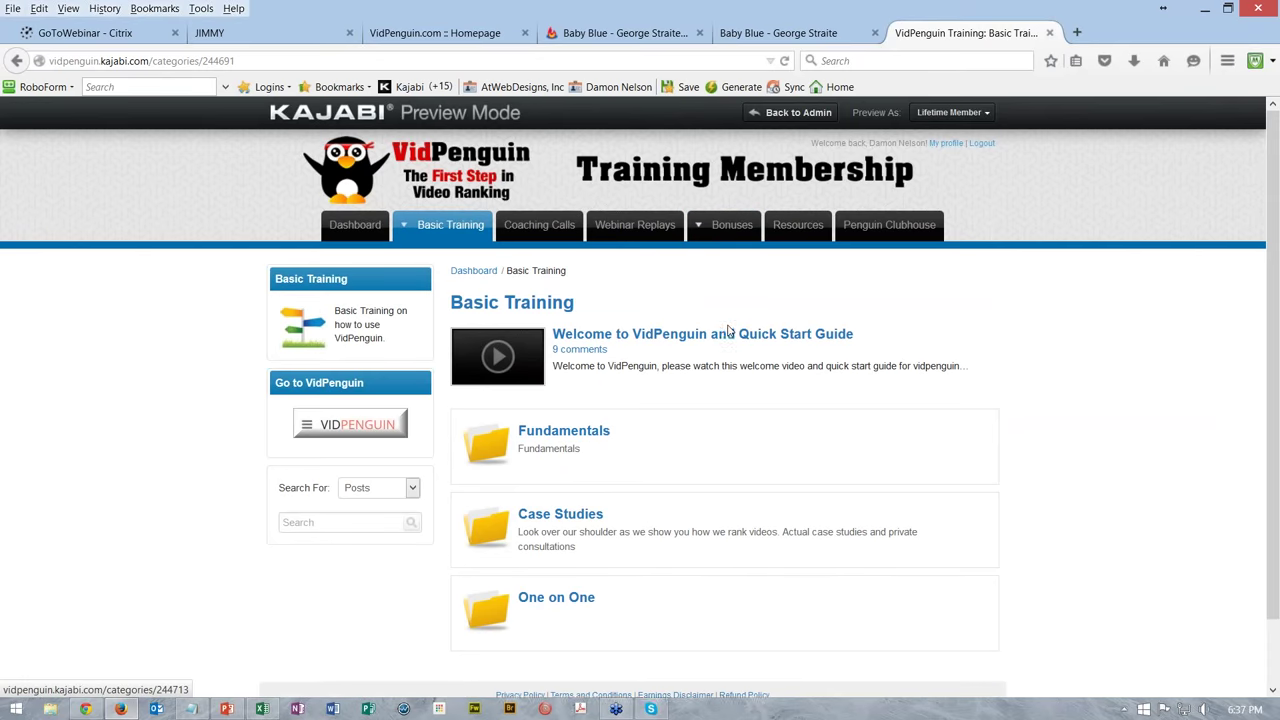
{"action": "scroll", "coordinate": [600, 420], "scroll_direction": "down", "scroll_amount": 1}
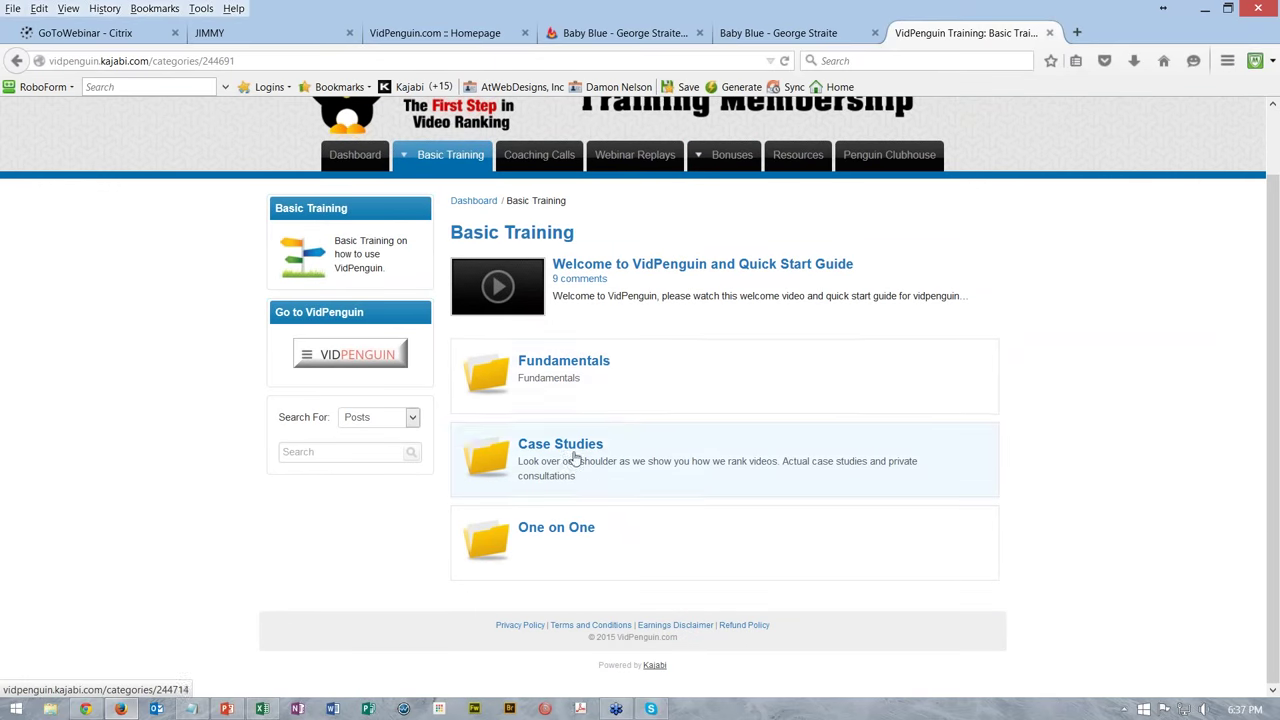
{"action": "left_click", "coordinate": [578, 367]}
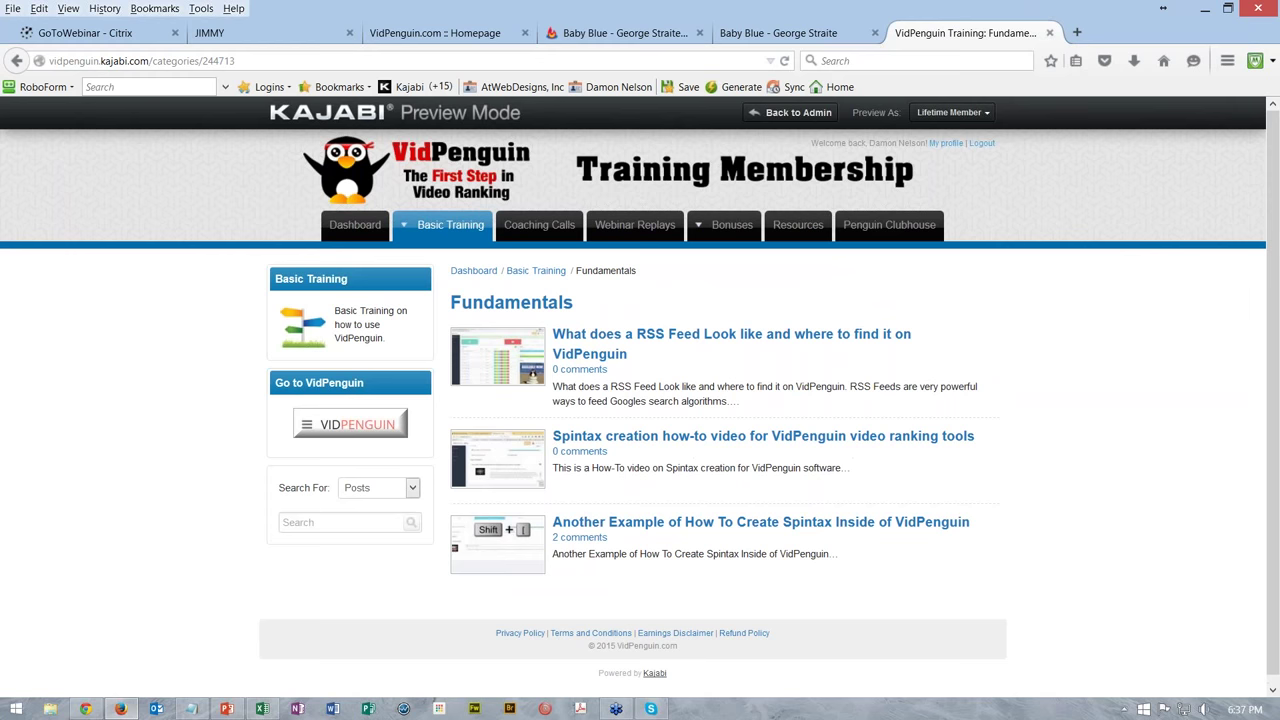
{"action": "left_click", "coordinate": [533, 279]}
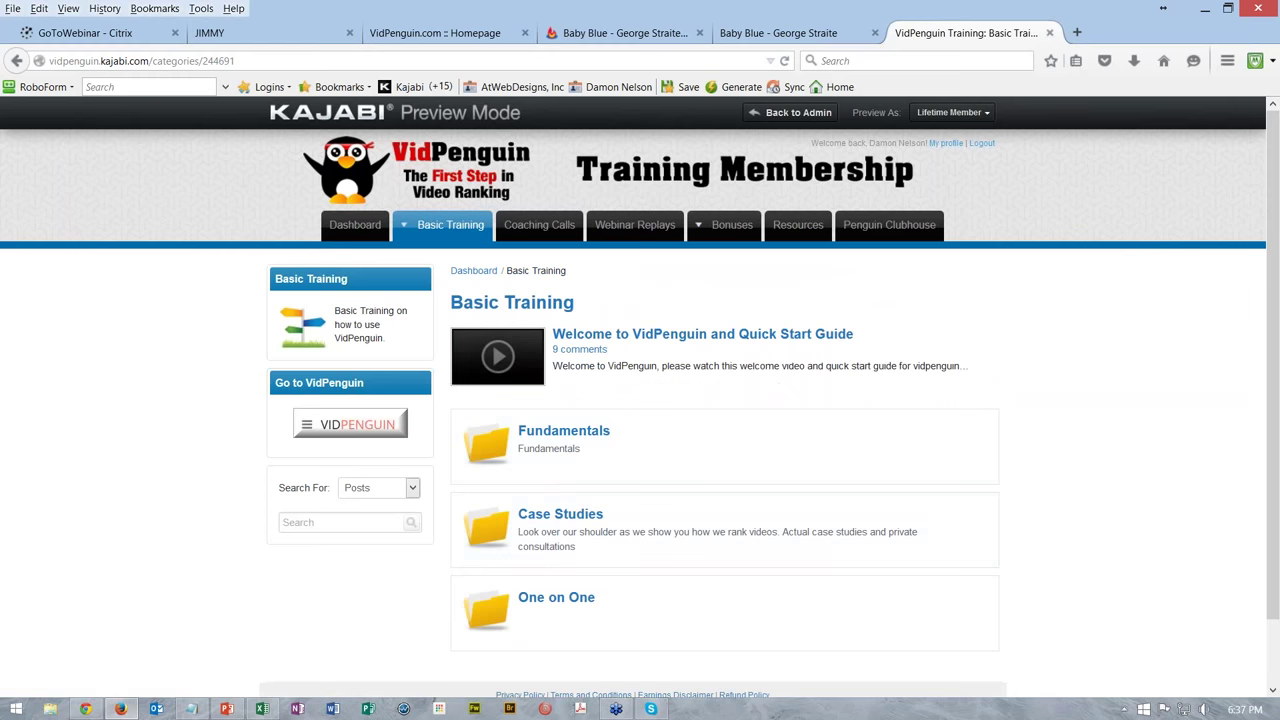
Step: Review the list of Case Studies in Basic Training and return to the section overview
{"action": "left_click", "coordinate": [566, 519]}
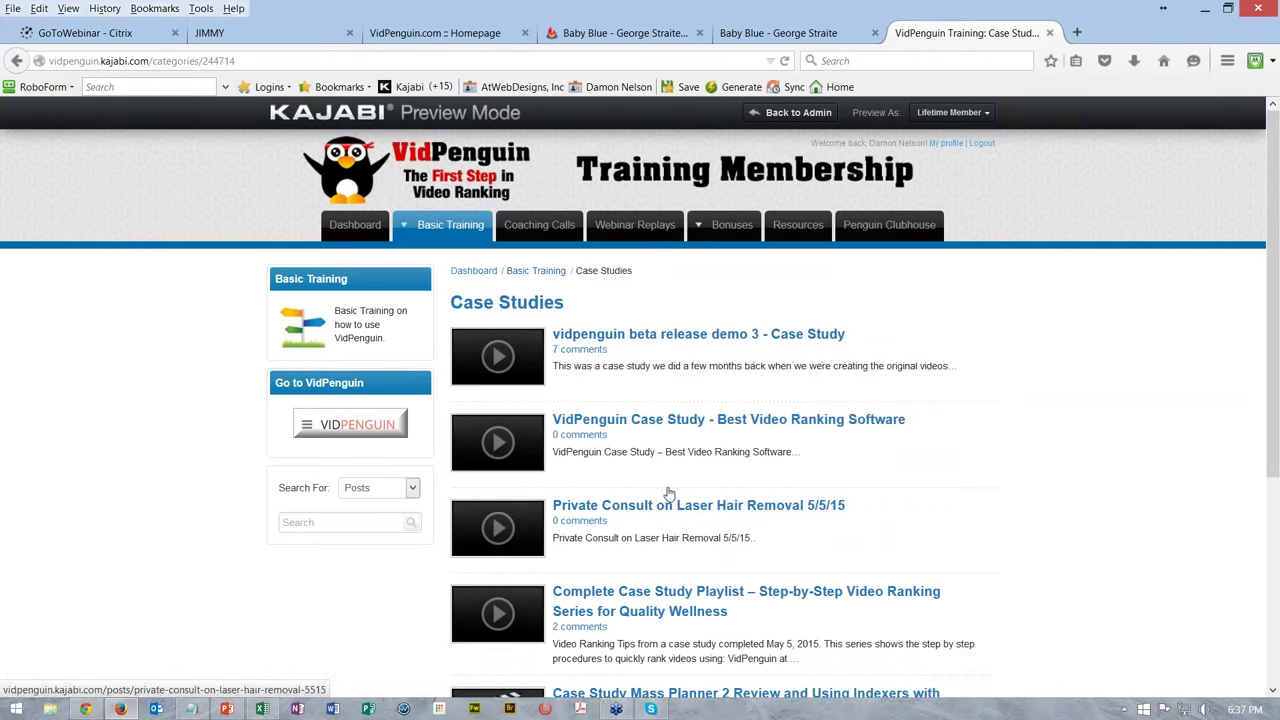
{"action": "scroll", "coordinate": [669, 494], "scroll_direction": "down", "scroll_amount": 5}
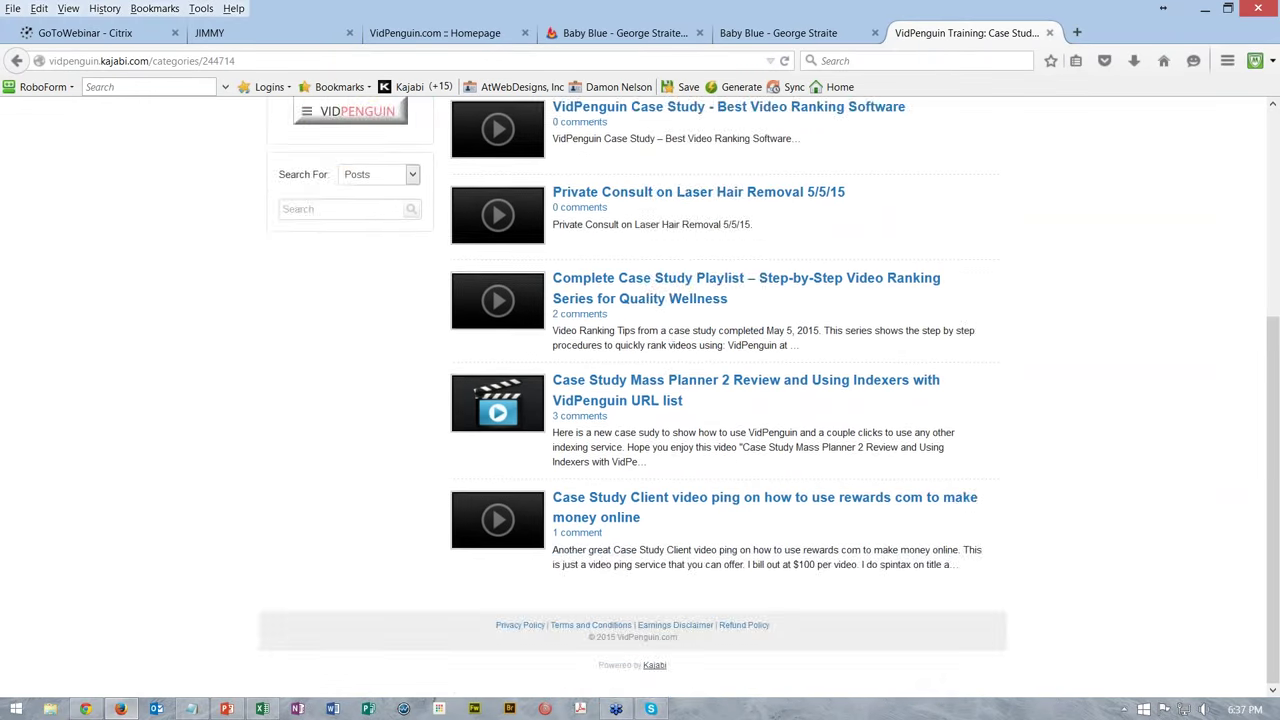
{"action": "scroll", "coordinate": [549, 300], "scroll_direction": "up", "scroll_amount": 5}
{"action": "left_click", "coordinate": [549, 279]}
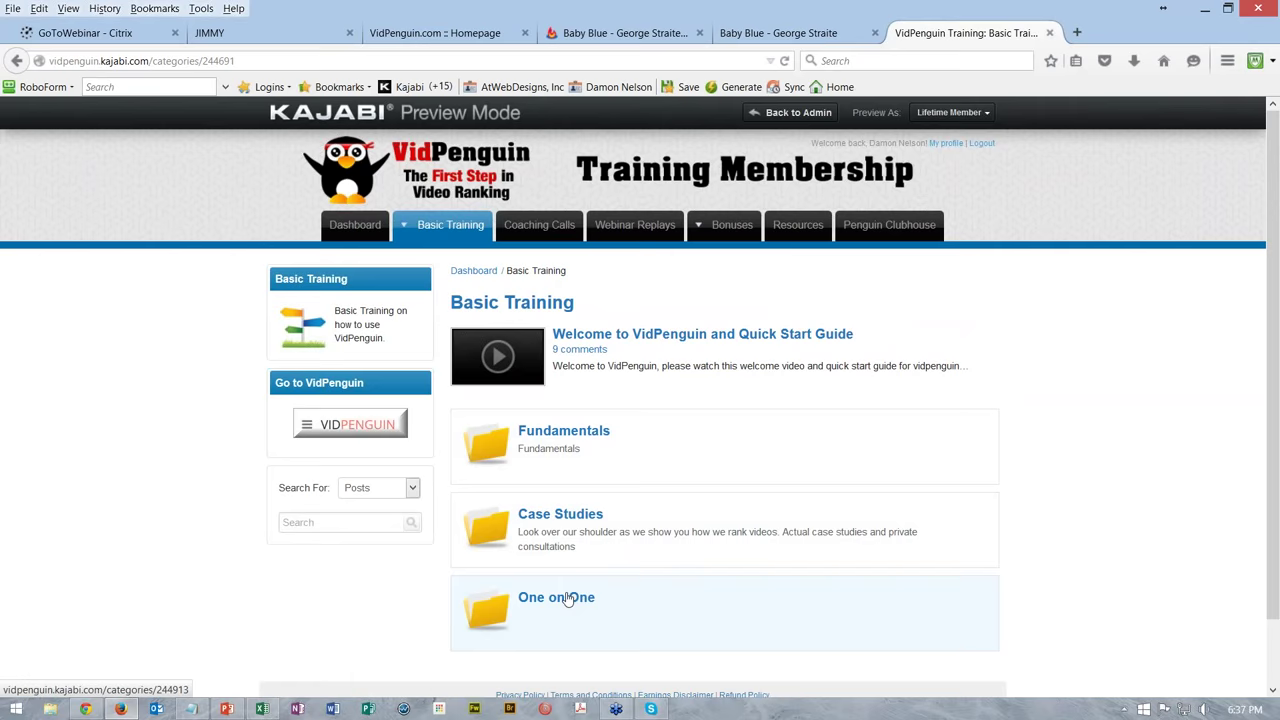
Step: Open the One on One folder in Basic Training and look through its whole list of video lessons
{"action": "left_click", "coordinate": [564, 600]}
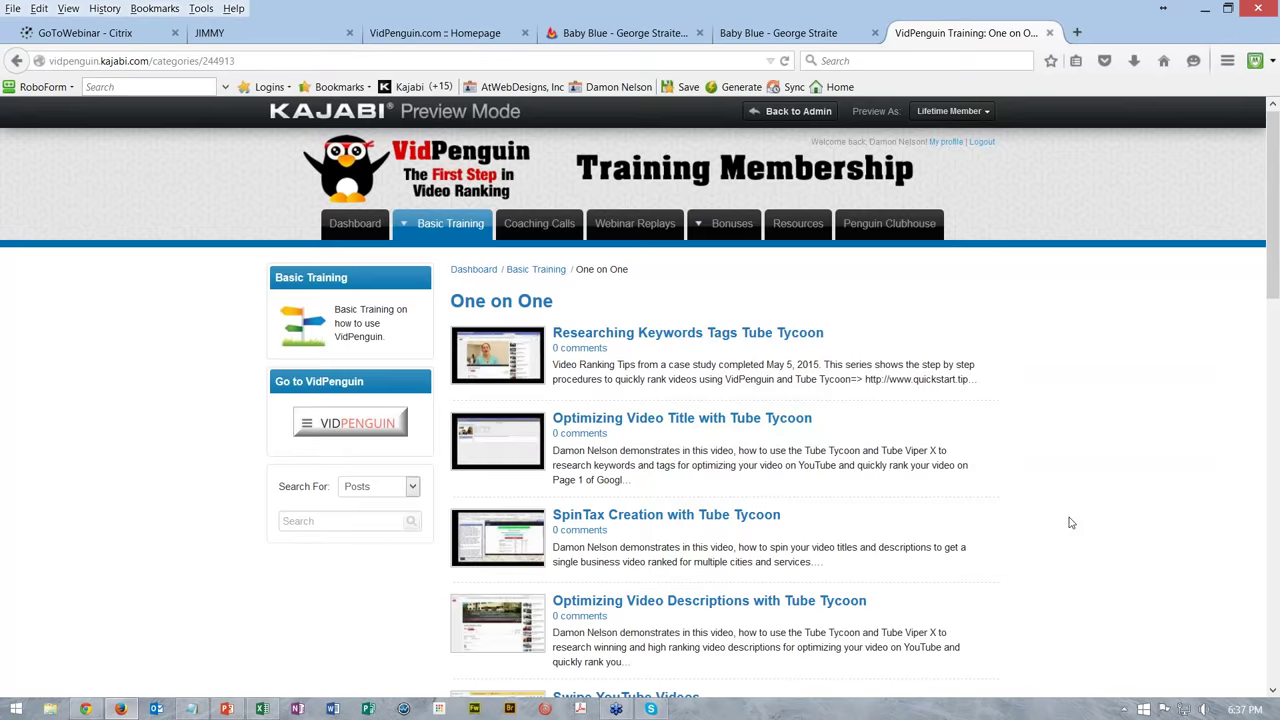
{"action": "scroll", "coordinate": [1070, 523], "scroll_direction": "down", "scroll_amount": 5}
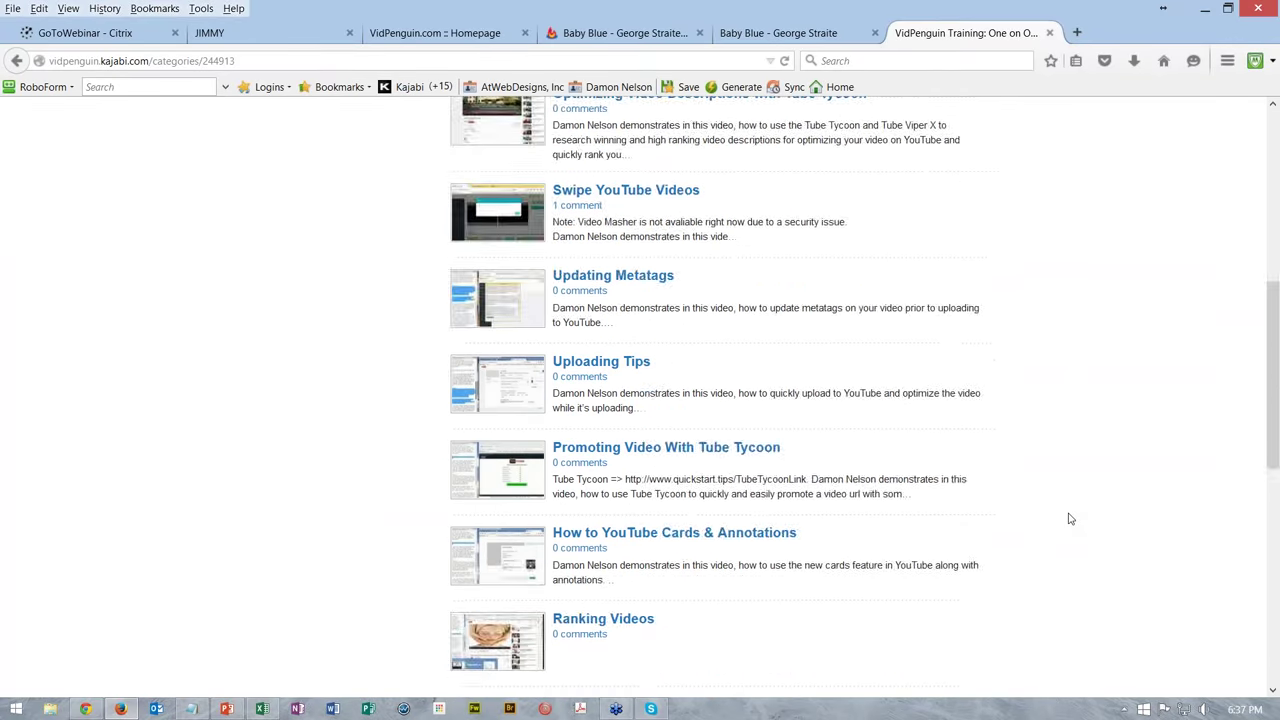
{"action": "scroll", "coordinate": [1070, 519], "scroll_direction": "down", "scroll_amount": 4}
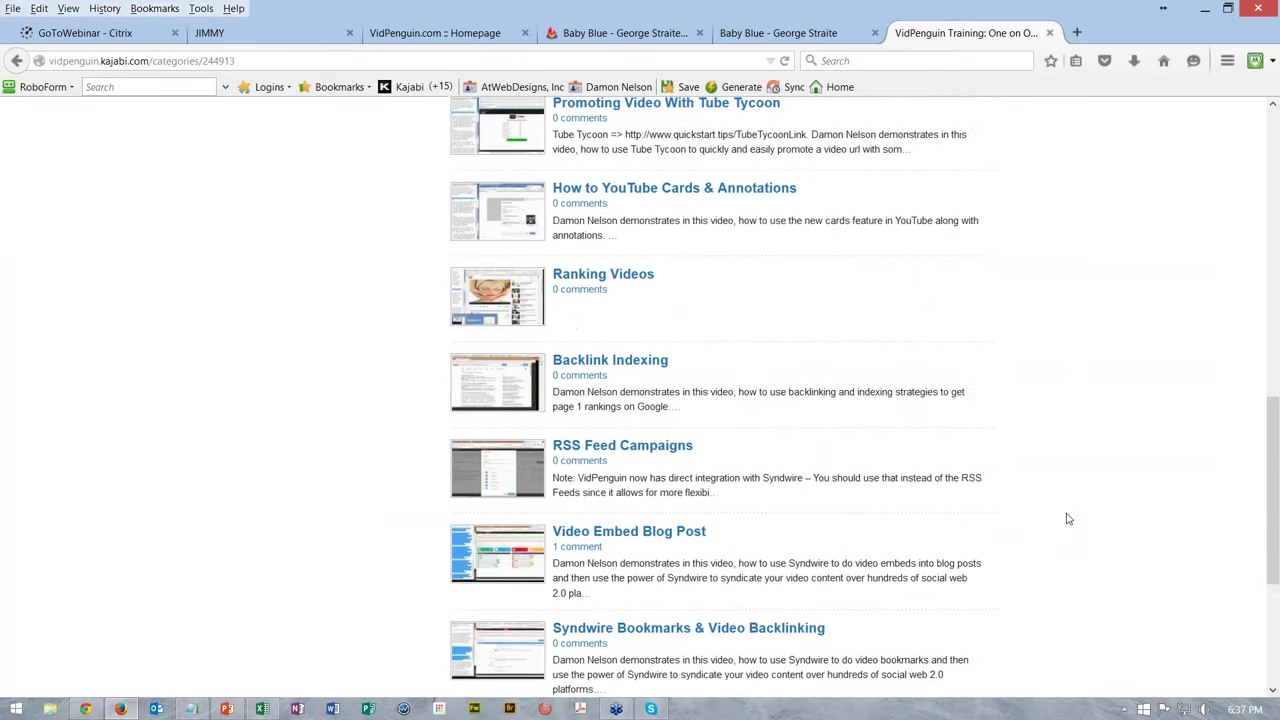
{"action": "scroll", "coordinate": [1068, 519], "scroll_direction": "down", "scroll_amount": 4}
{"action": "scroll", "coordinate": [1068, 519], "scroll_direction": "up", "scroll_amount": 2}
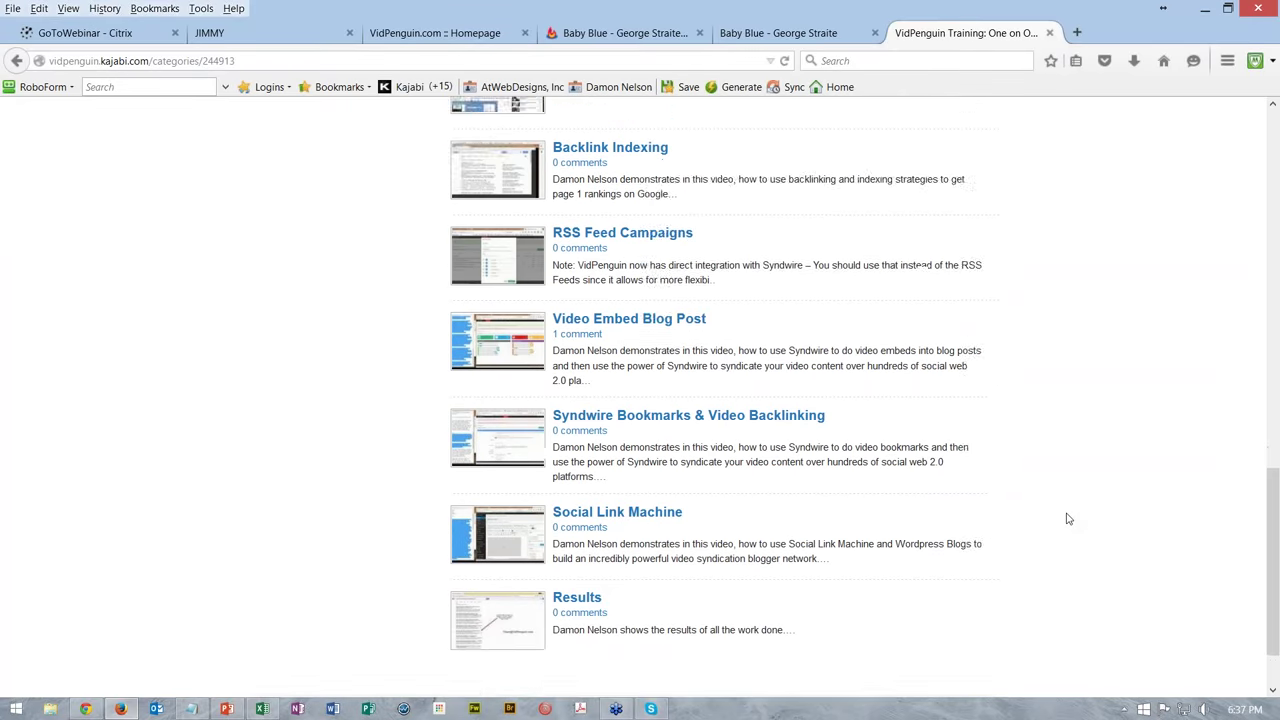
{"action": "scroll", "coordinate": [1068, 519], "scroll_direction": "up", "scroll_amount": 3}
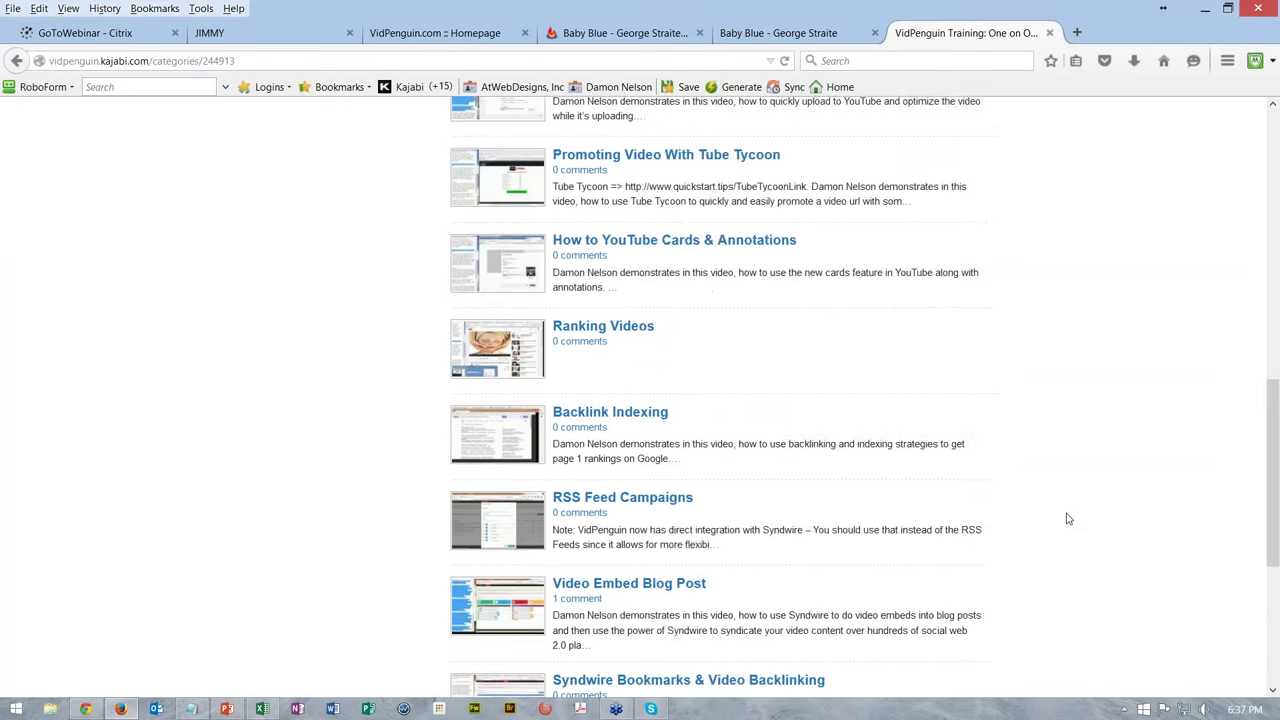
{"action": "scroll", "coordinate": [1068, 519], "scroll_direction": "up", "scroll_amount": 4}
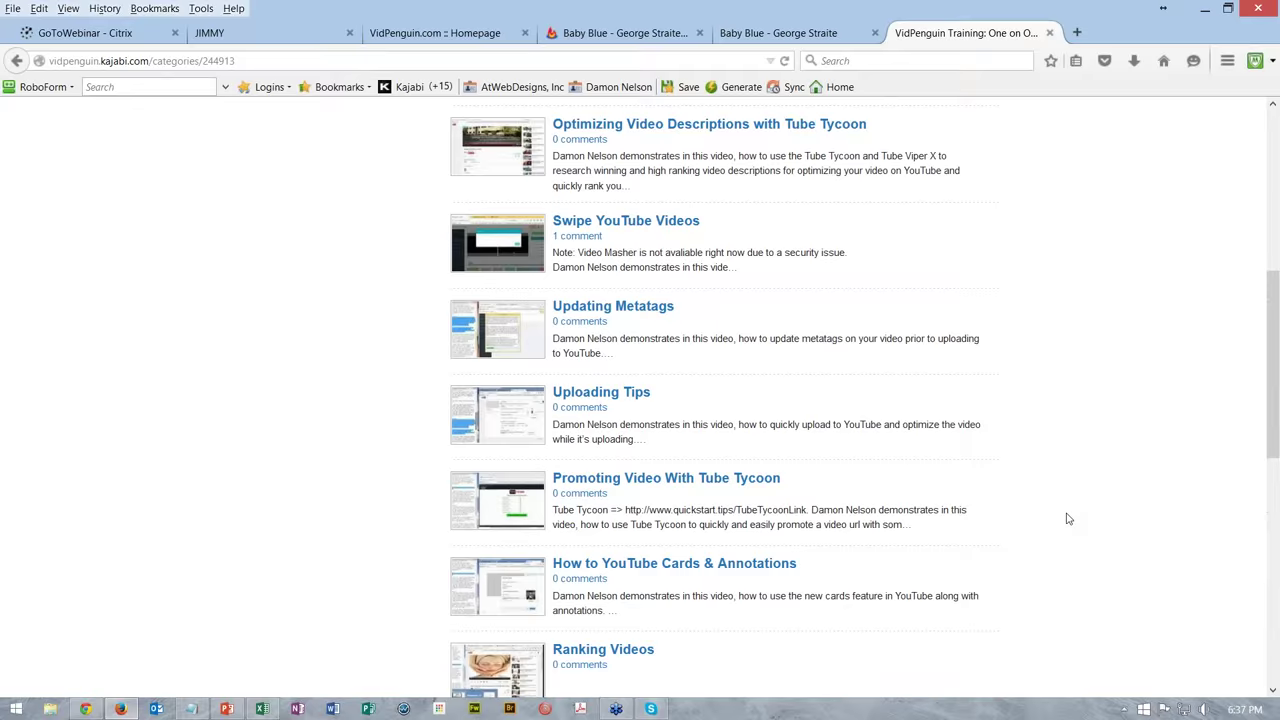
{"action": "scroll", "coordinate": [1068, 519], "scroll_direction": "up", "scroll_amount": 6}
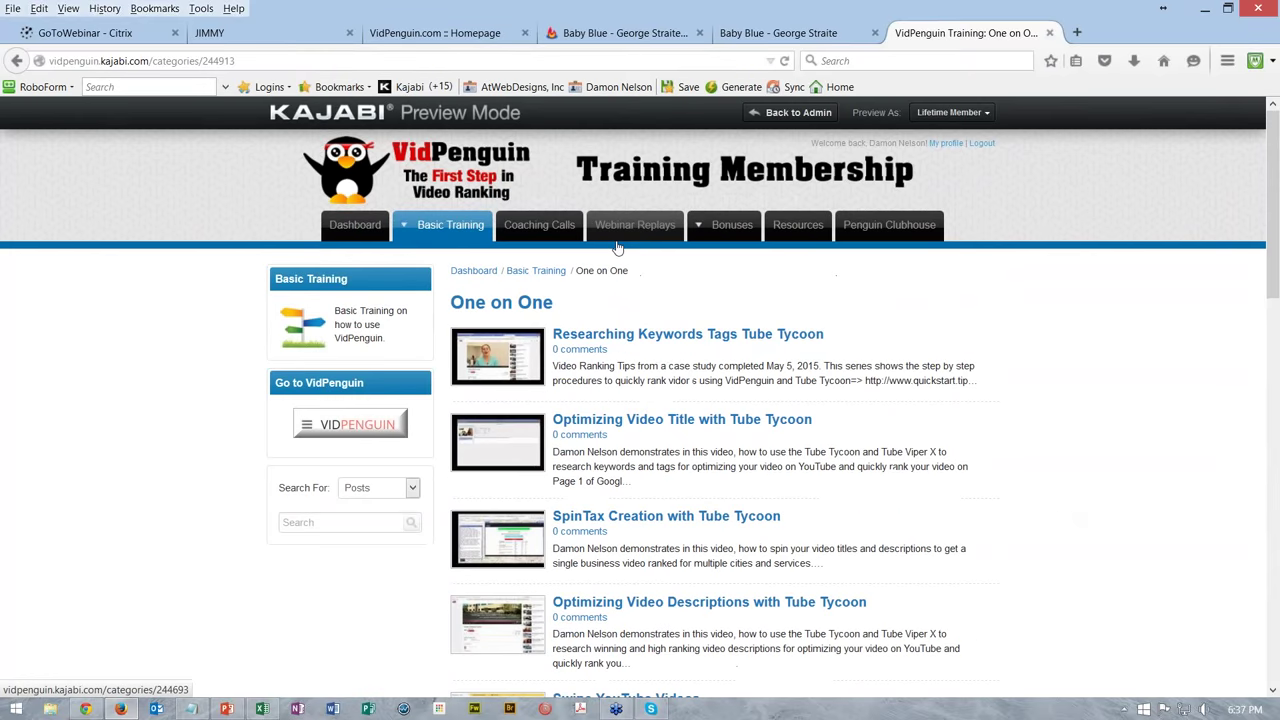
Step: Open the Webinar Replays section of the training membership and look through the listed replays
{"action": "left_click", "coordinate": [646, 232]}
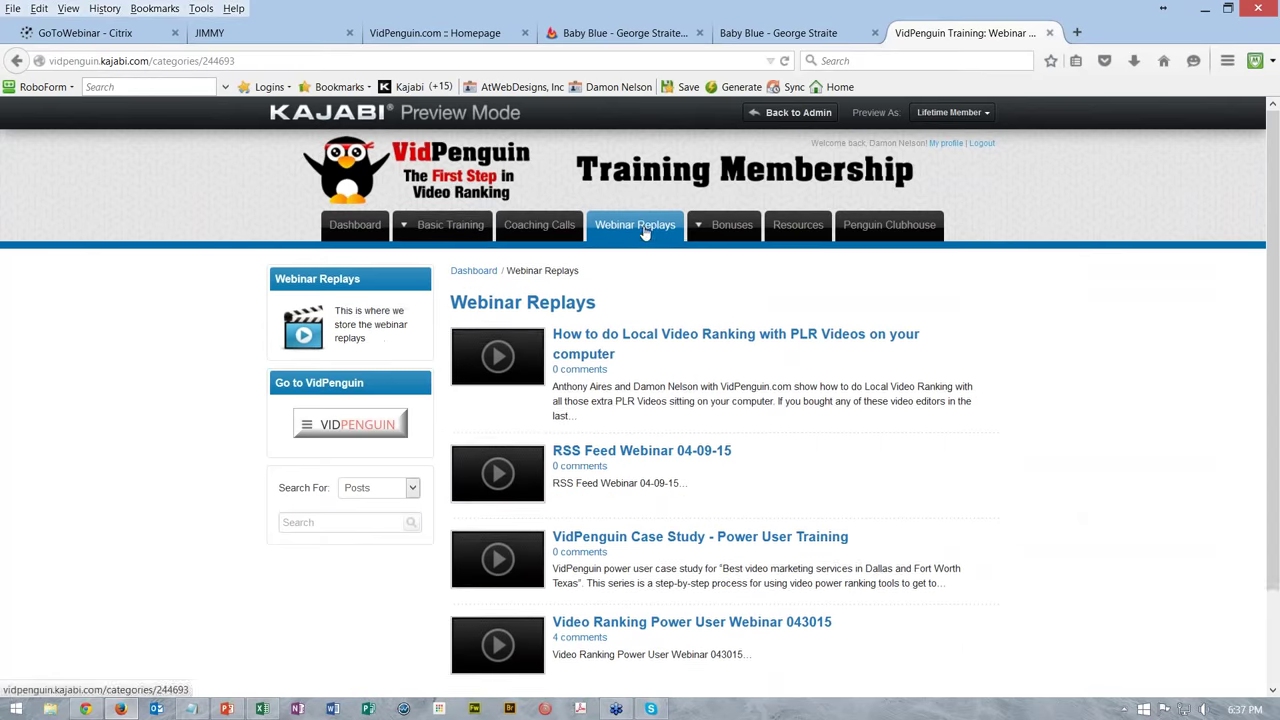
{"action": "scroll", "coordinate": [785, 350], "scroll_direction": "down", "scroll_amount": 2}
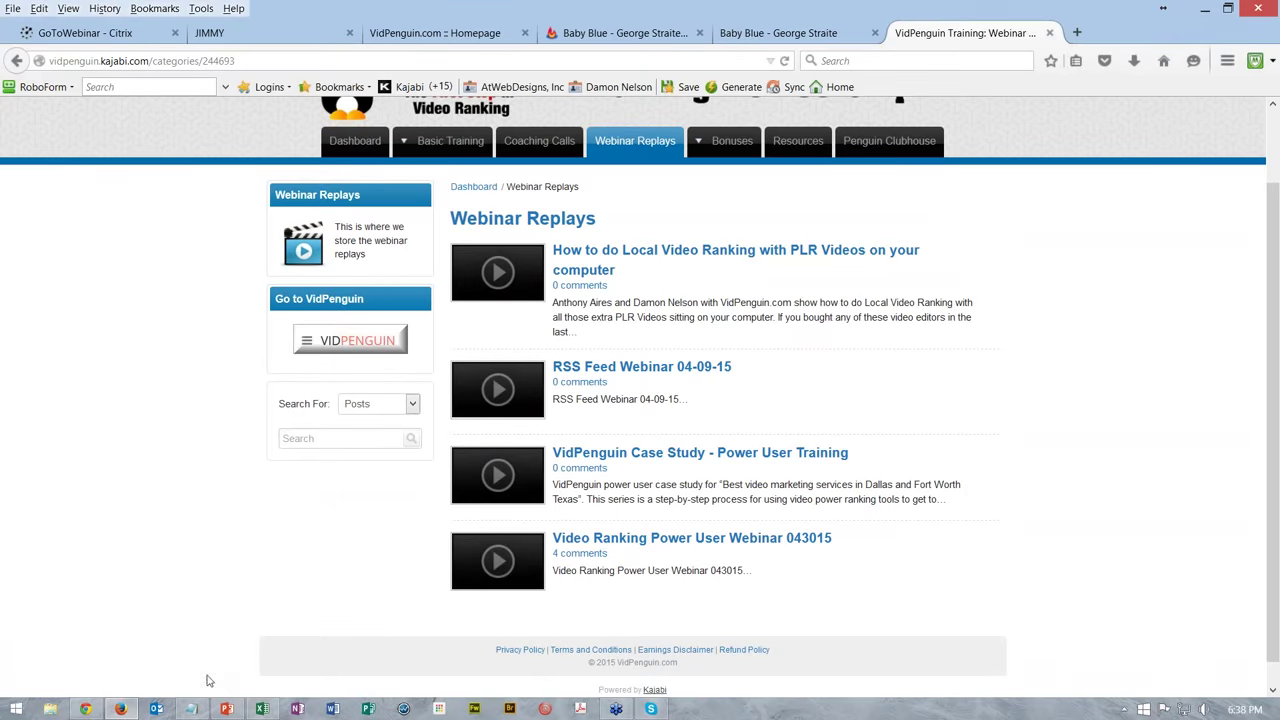
Step: Switch to the PowerPoint slide show and advance it to the "Go Here Now..." slide
{"action": "left_click", "coordinate": [227, 709]}
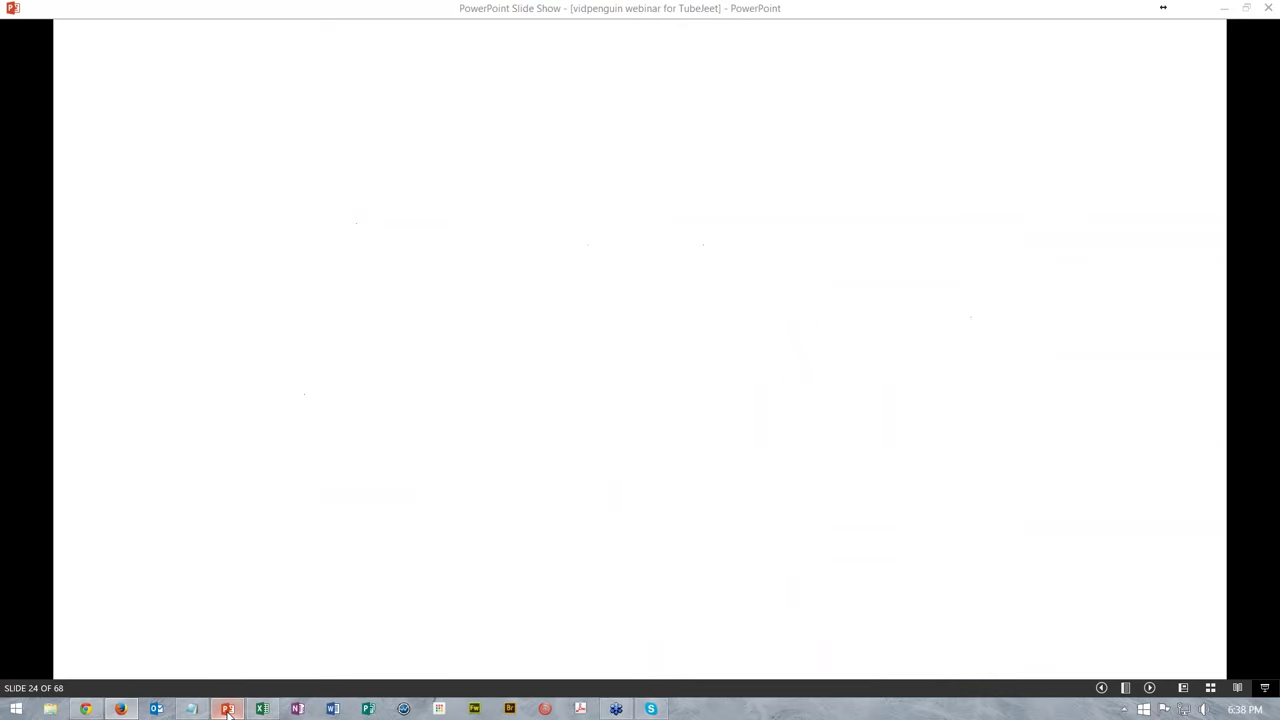
{"action": "left_click", "coordinate": [1150, 688]}
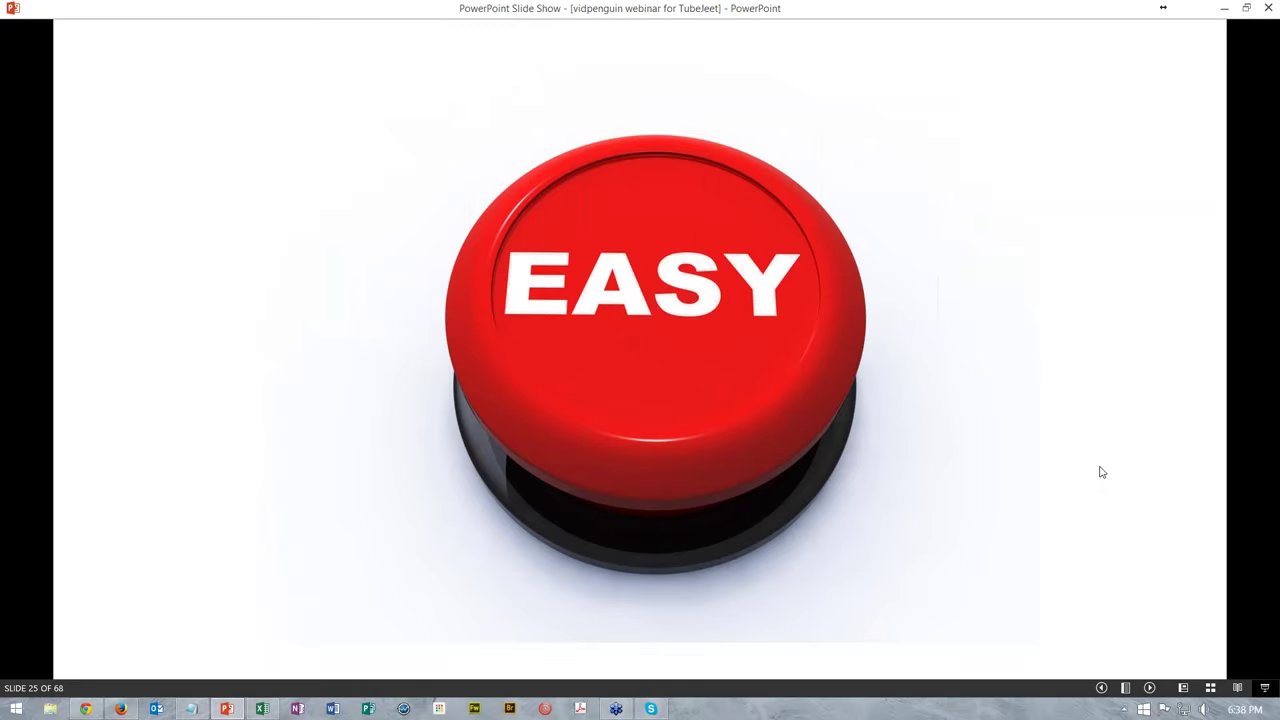
{"action": "key", "text": "Right"}
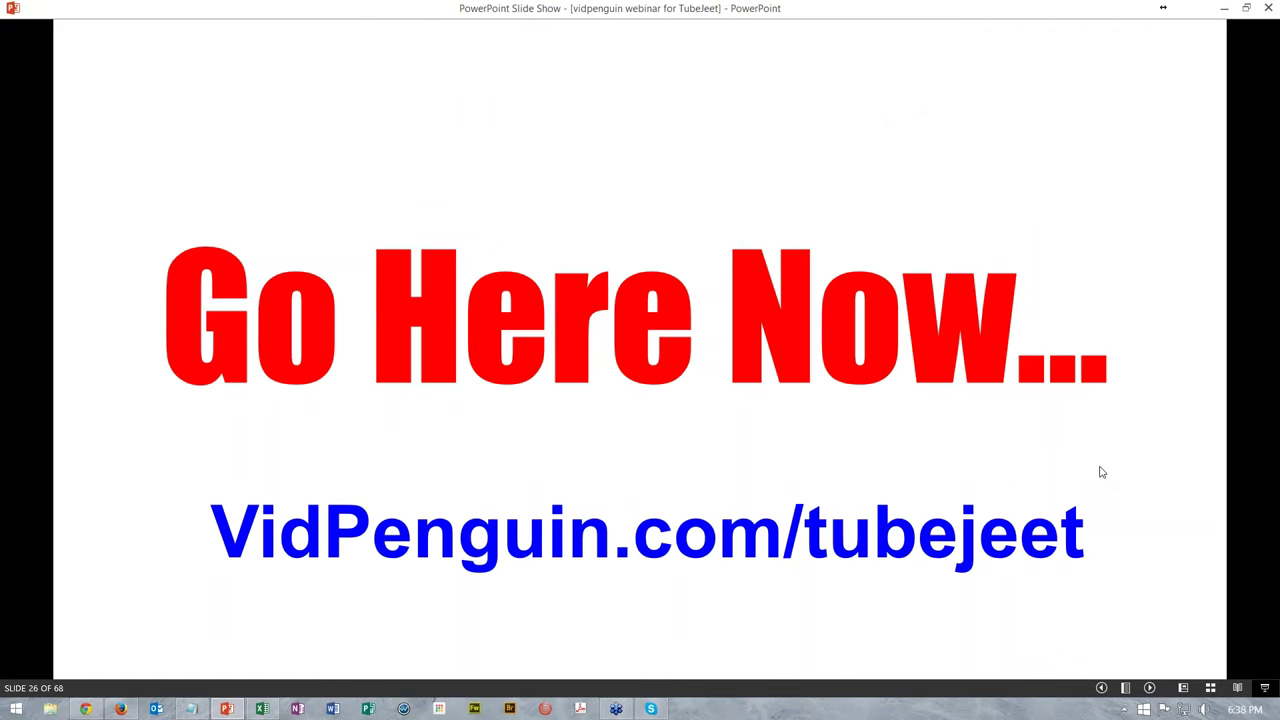
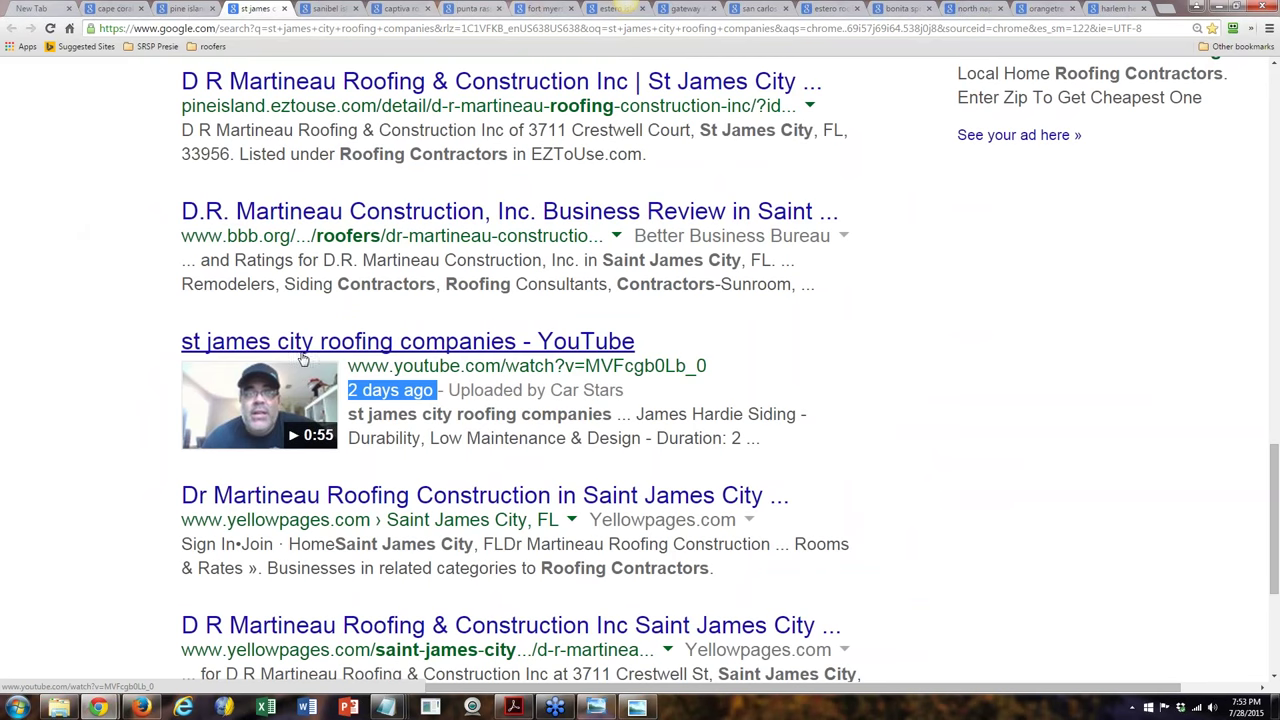
Step: Save How-to-promote-video-manually.xlsx in Firefox, open the downloaded workbook in Excel and show its Instructions sheet
{"action": "left_click", "coordinate": [265, 707]}
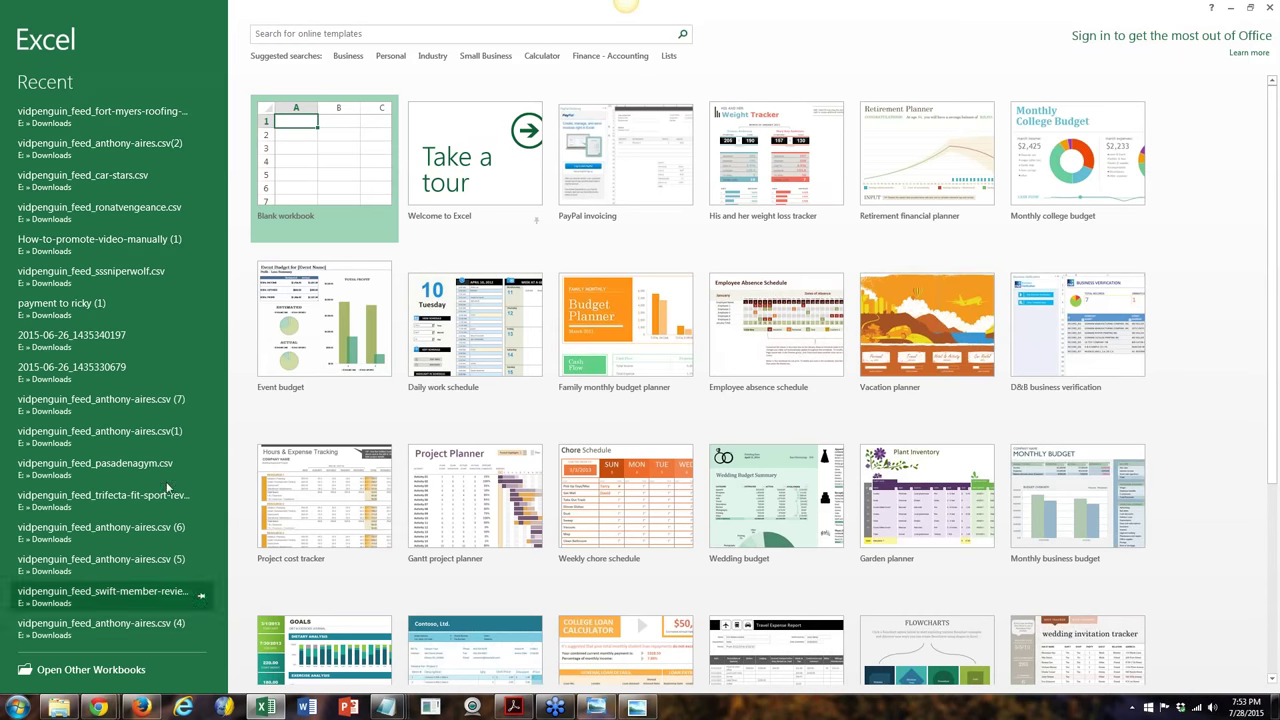
{"action": "mouse_move", "coordinate": [143, 708]}
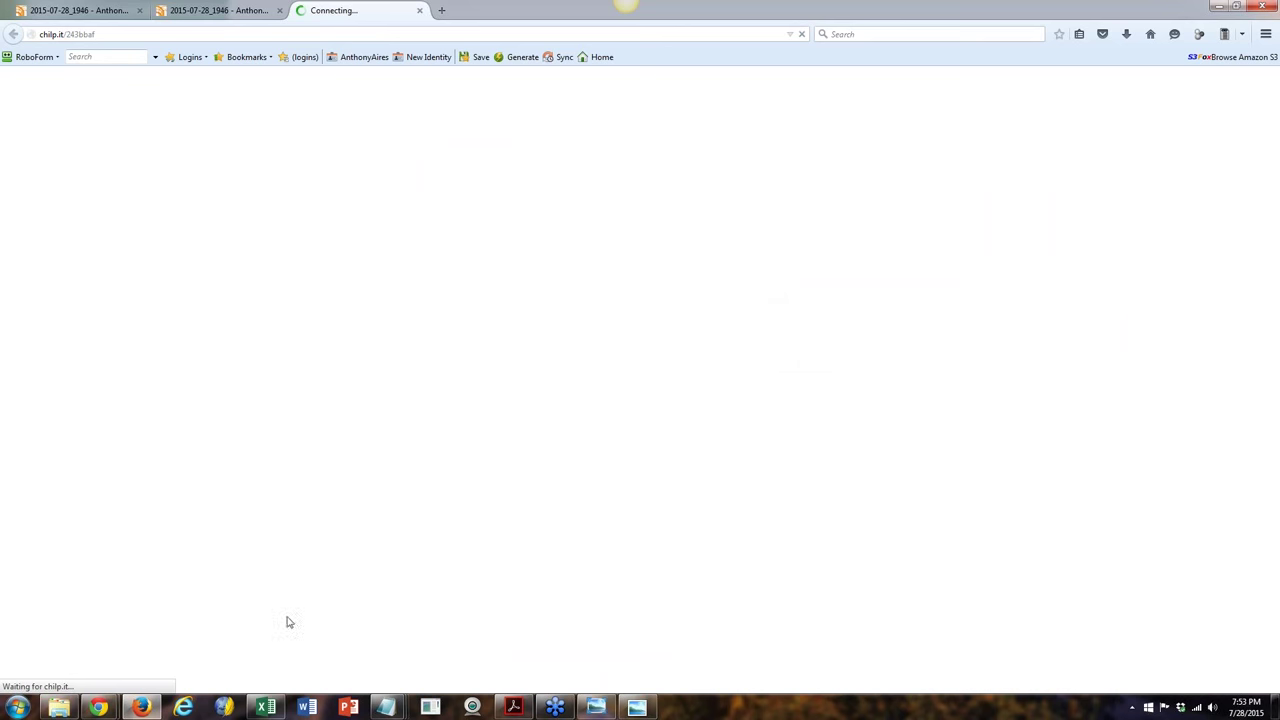
{"action": "mouse_move", "coordinate": [108, 706]}
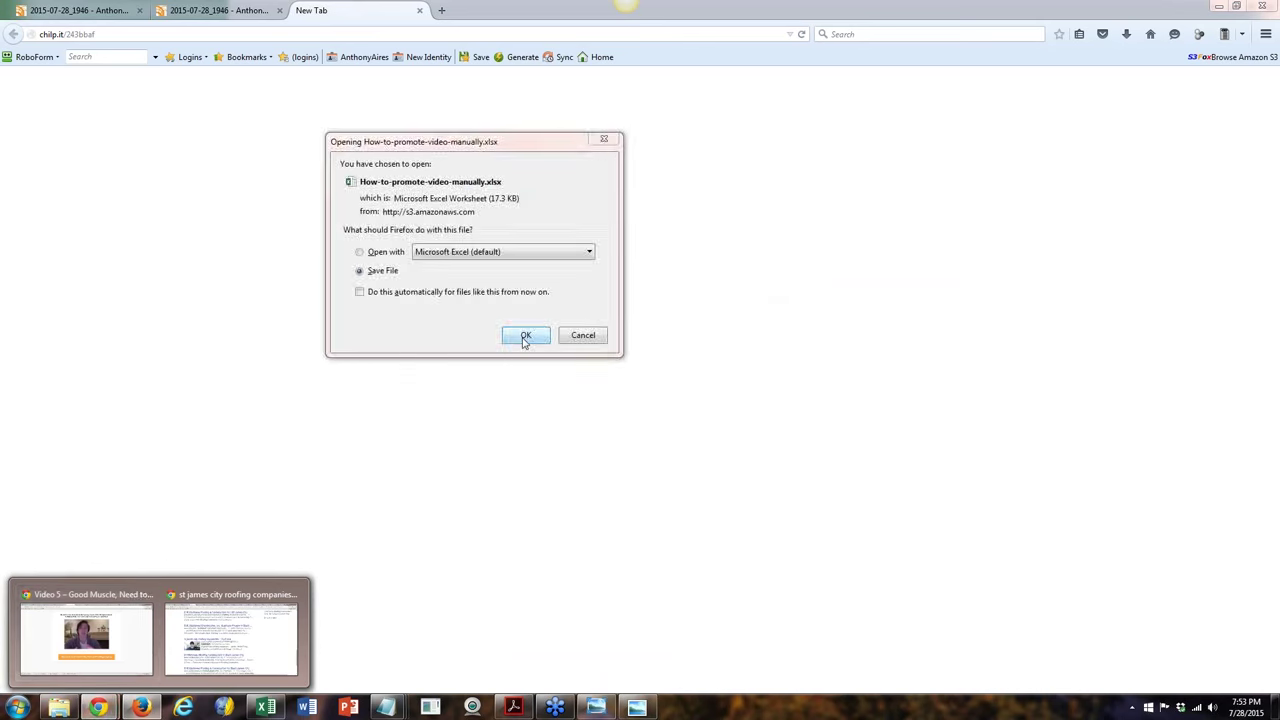
{"action": "left_click", "coordinate": [525, 335]}
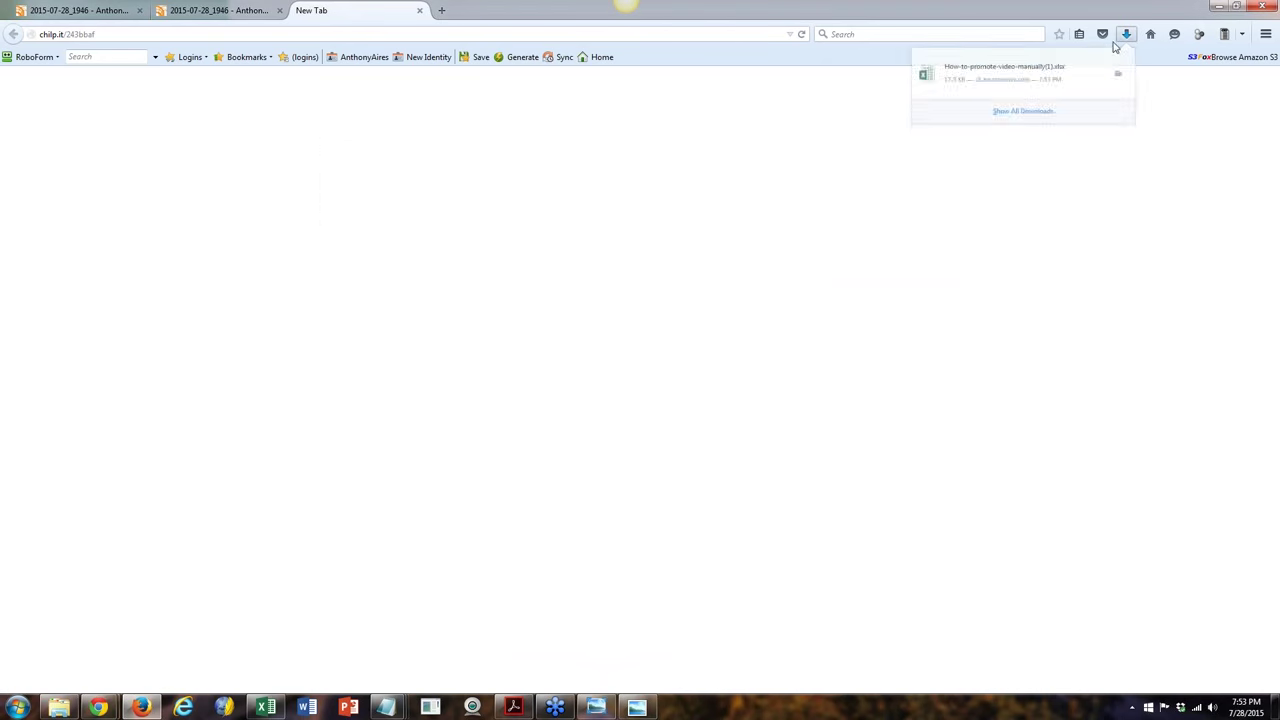
{"action": "left_click", "coordinate": [1050, 80]}
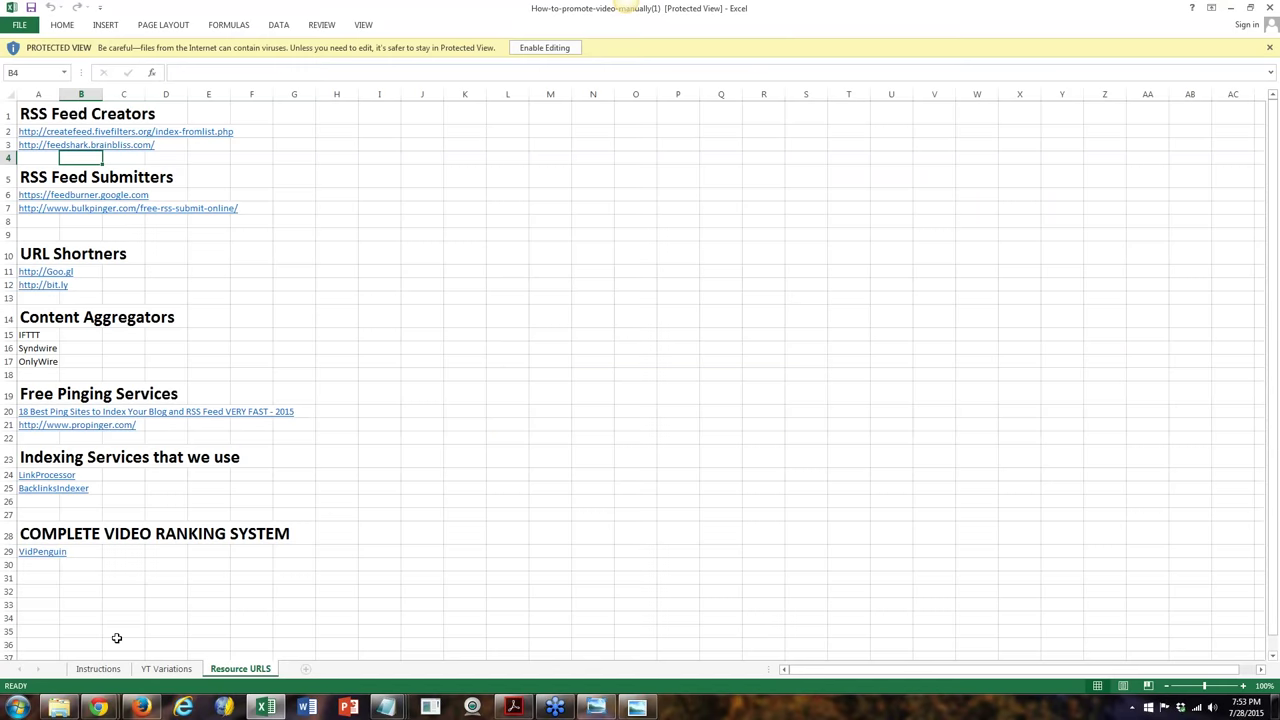
{"action": "left_click", "coordinate": [106, 675]}
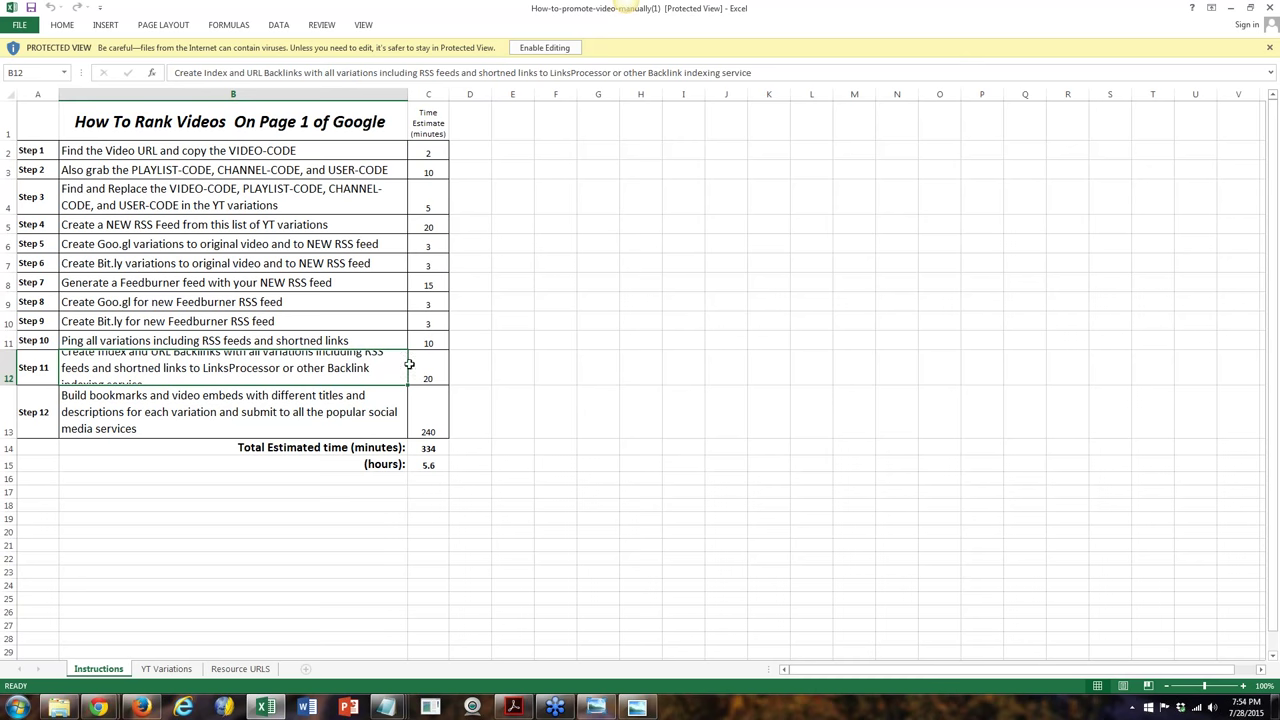
Step: Enable editing and enter =SUM(C2:C11) in cell D11 to total the time estimates for steps 1 to 10
{"action": "left_click", "coordinate": [472, 342]}
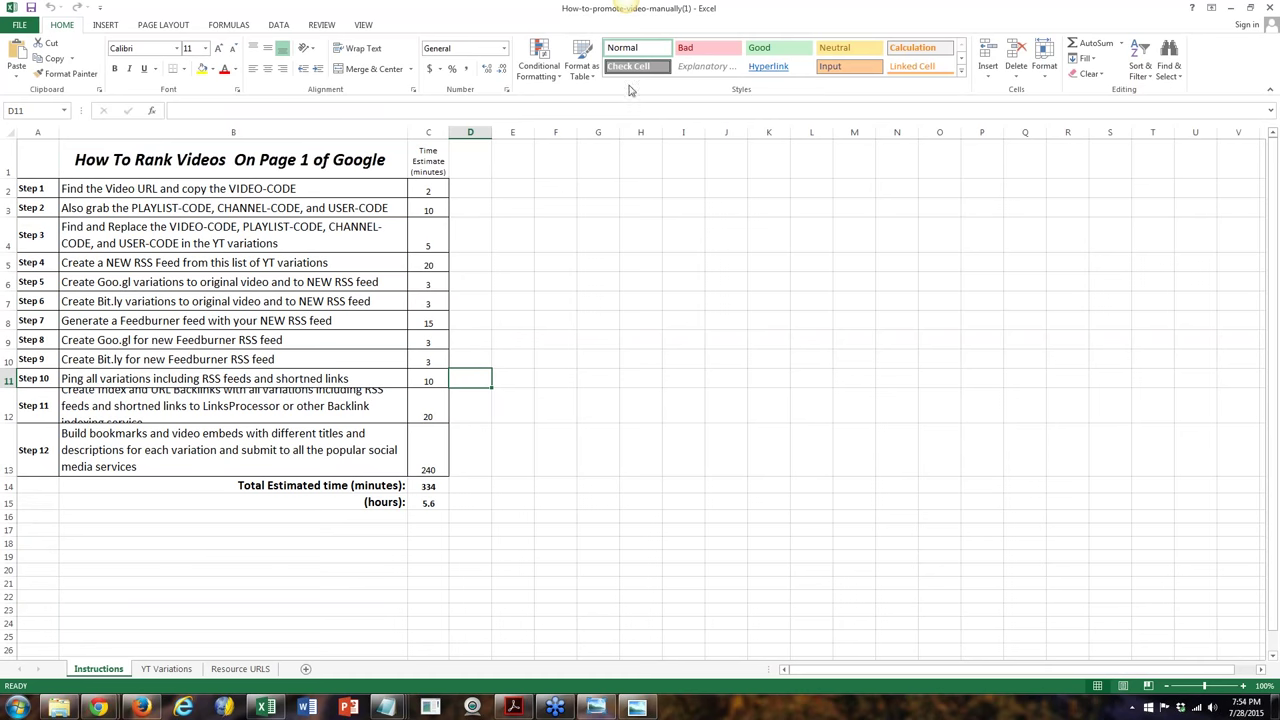
{"action": "left_click", "coordinate": [1093, 45]}
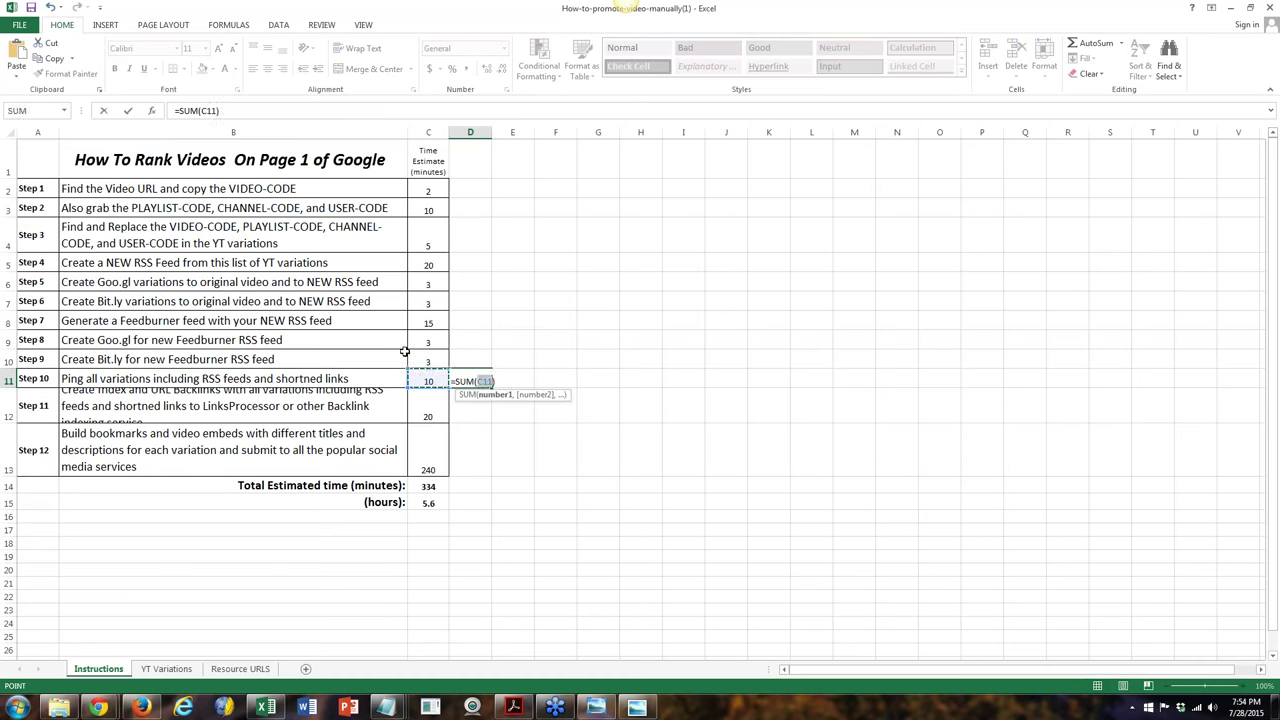
{"action": "left_click_drag", "start_coordinate": [421, 374], "coordinate": [431, 189]}
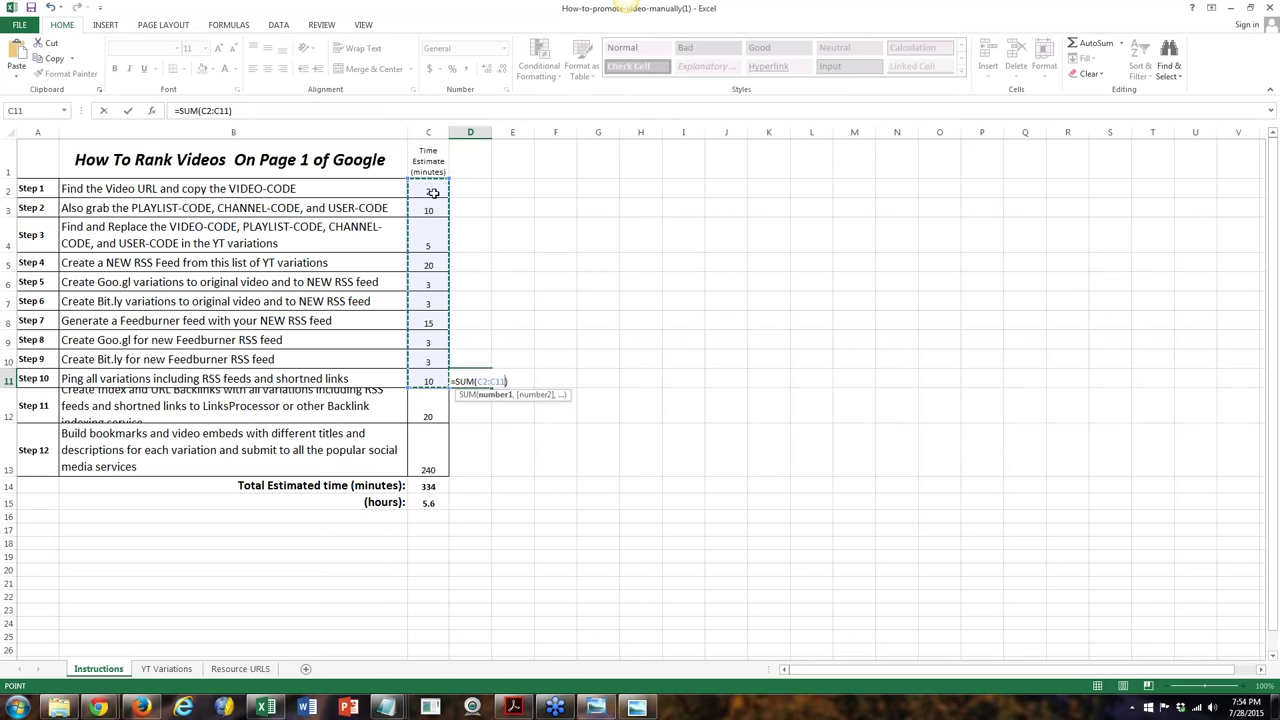
{"action": "key", "text": "Return"}
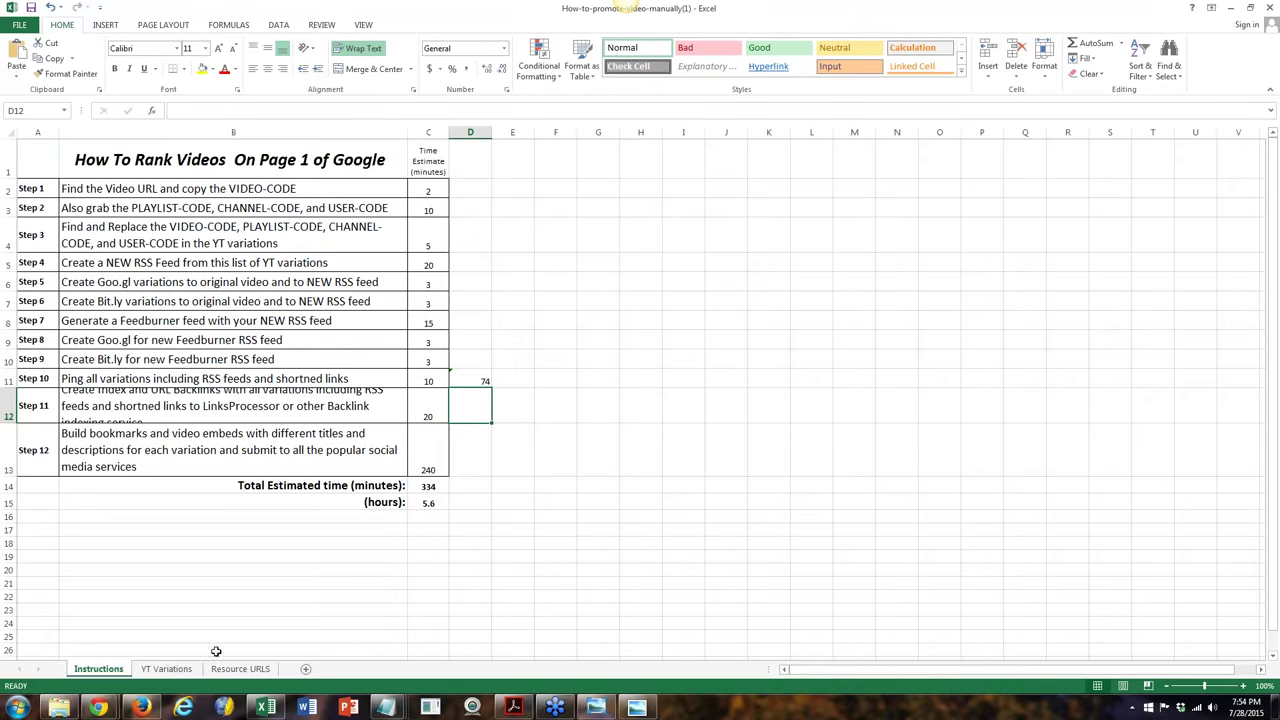
Step: Switch to Chrome and review the "st james city roofing companies" Google results around the YouTube video listing
{"action": "mouse_move", "coordinate": [98, 707]}
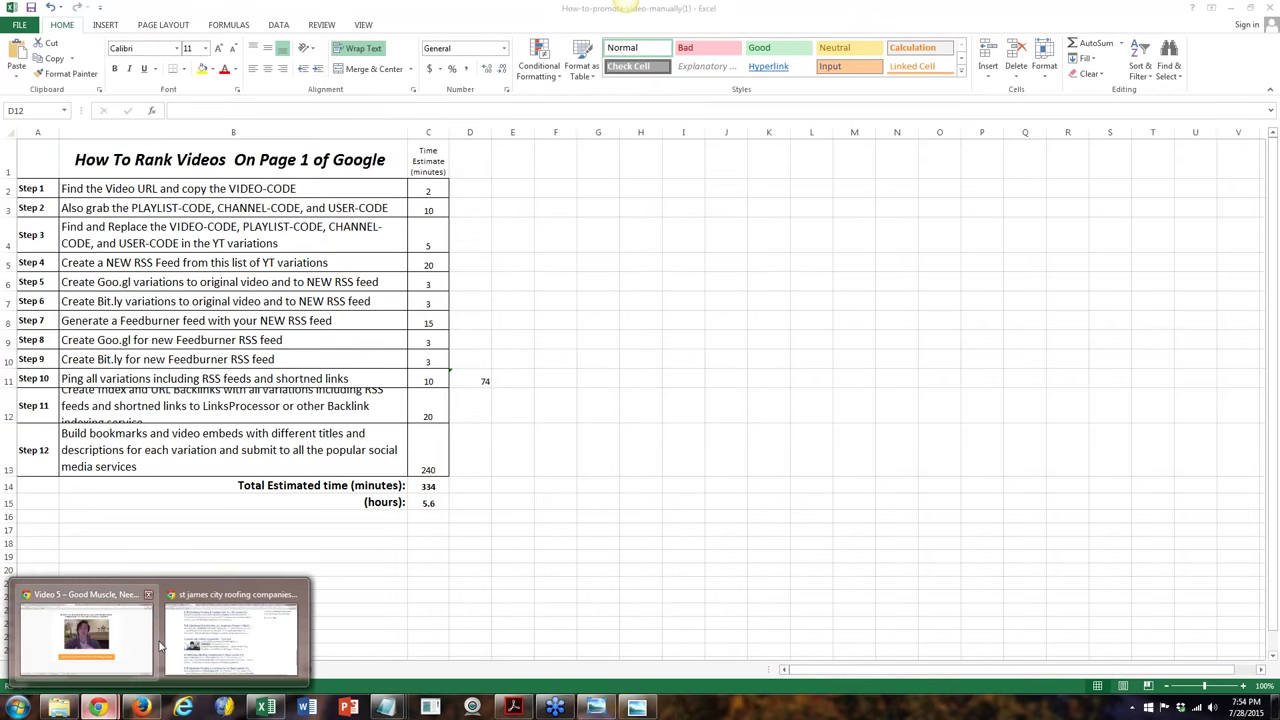
{"action": "mouse_move", "coordinate": [163, 647]}
{"action": "left_click", "coordinate": [200, 640]}
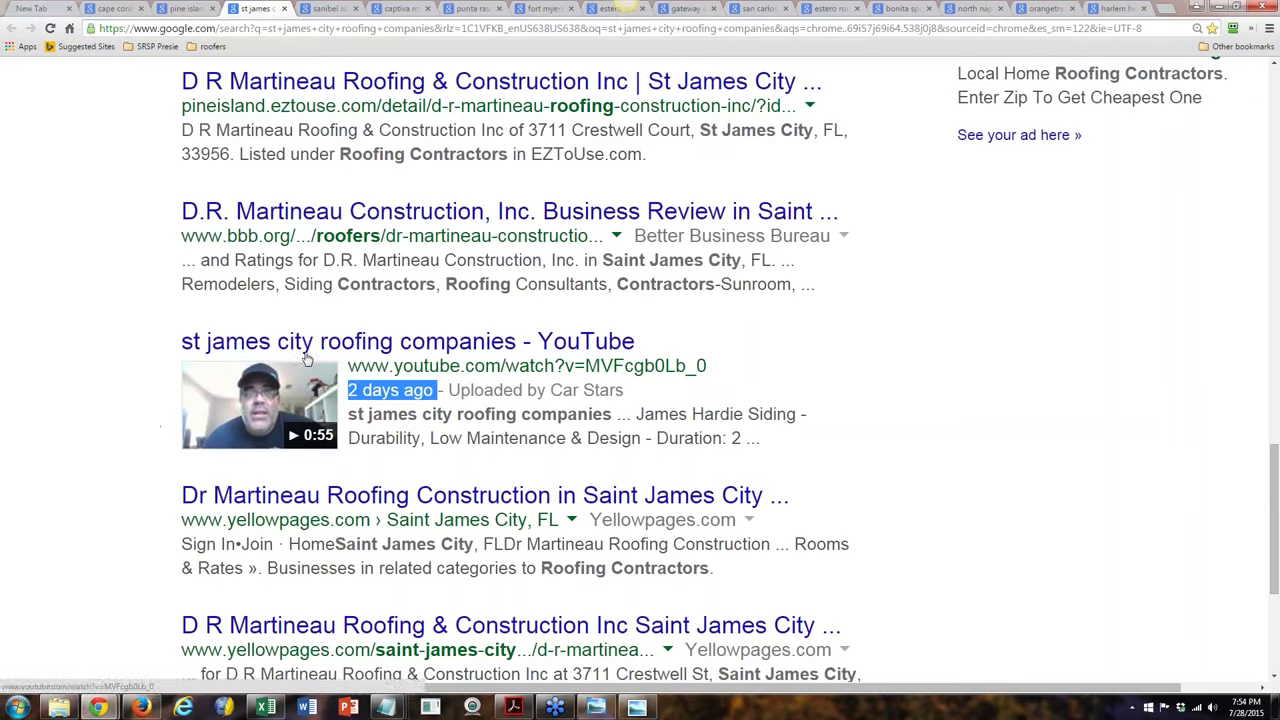
{"action": "left_click", "coordinate": [124, 422]}
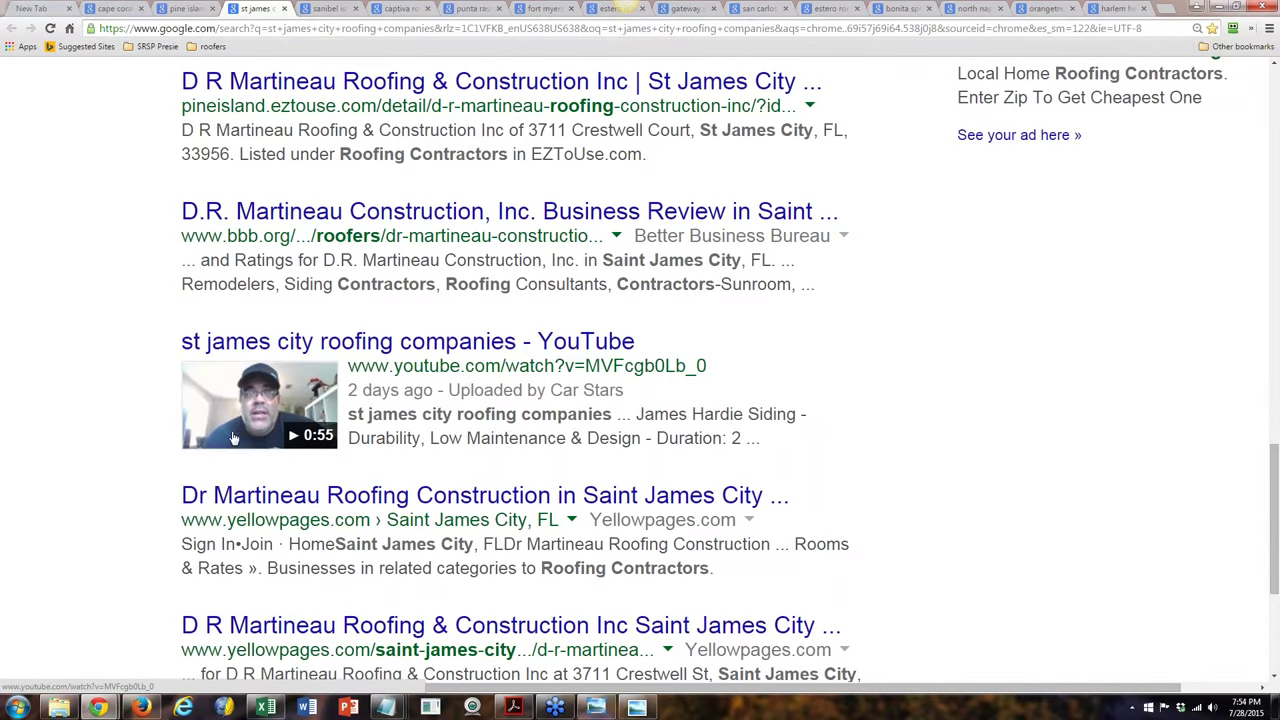
{"action": "scroll", "coordinate": [224, 434], "scroll_direction": "up", "scroll_amount": 3}
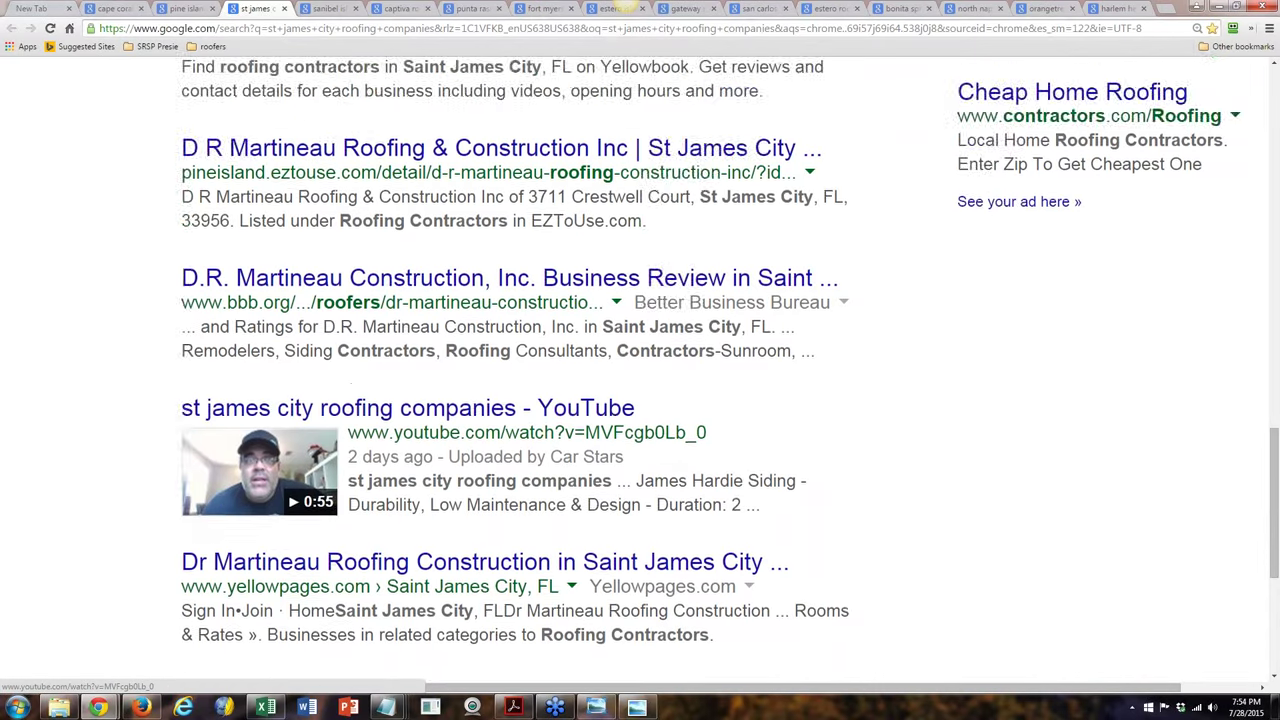
{"action": "scroll", "coordinate": [640, 370], "scroll_direction": "up", "scroll_amount": 12}
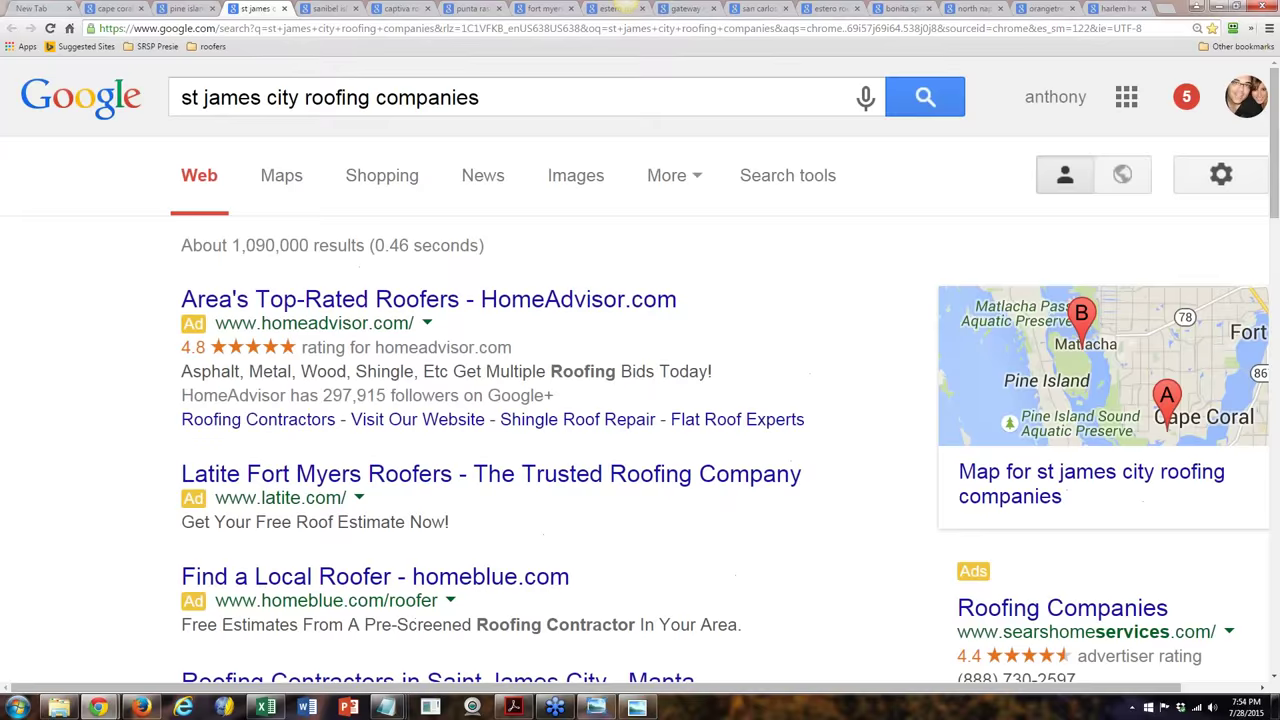
Step: Examine the "sanibel island roofing companies" results for the YouTube video listing and highlight its upload age
{"action": "left_click", "coordinate": [328, 10]}
{"action": "scroll", "coordinate": [128, 335], "scroll_direction": "down", "scroll_amount": 5}
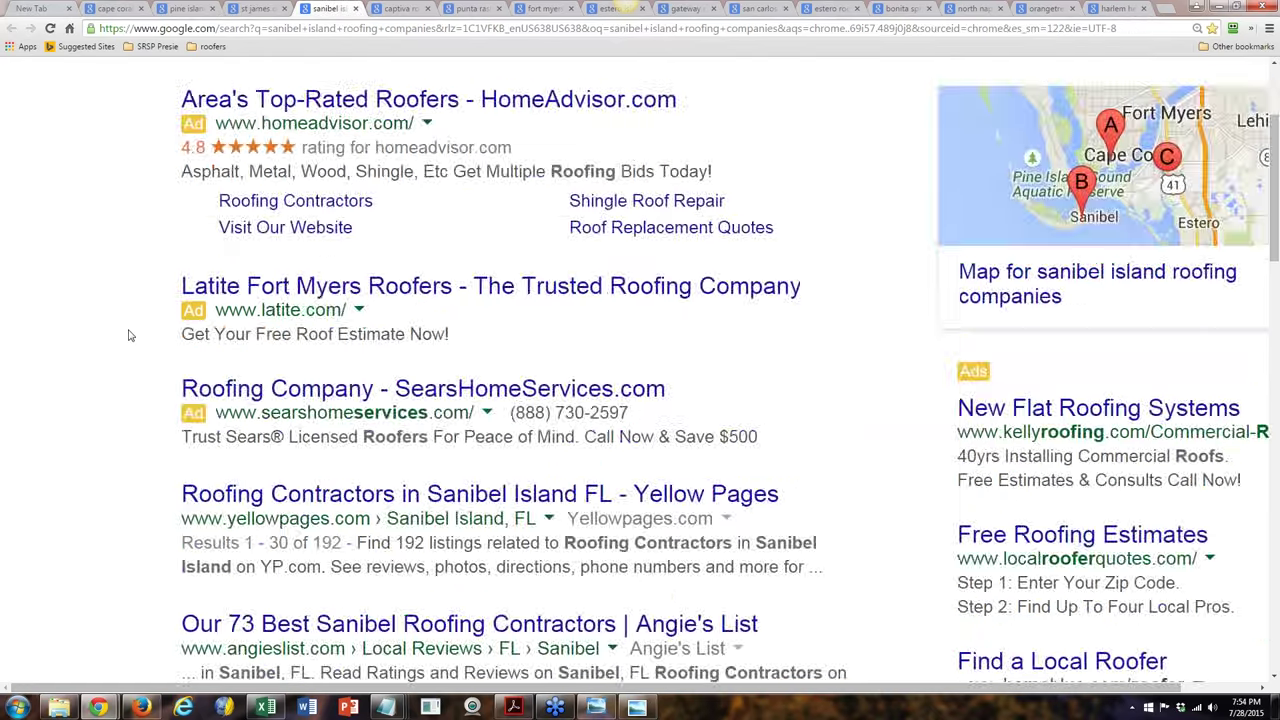
{"action": "scroll", "coordinate": [128, 335], "scroll_direction": "down", "scroll_amount": 9}
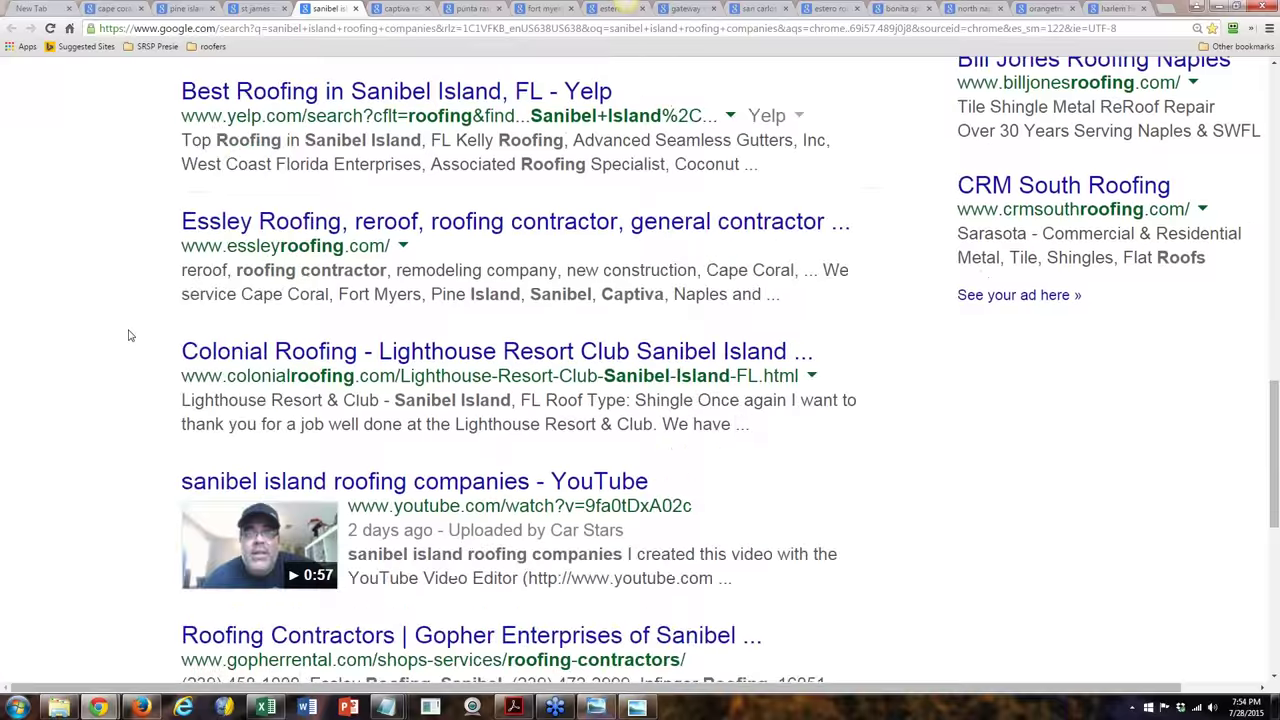
{"action": "scroll", "coordinate": [128, 335], "scroll_direction": "up", "scroll_amount": 7}
{"action": "scroll", "coordinate": [128, 335], "scroll_direction": "up", "scroll_amount": 6}
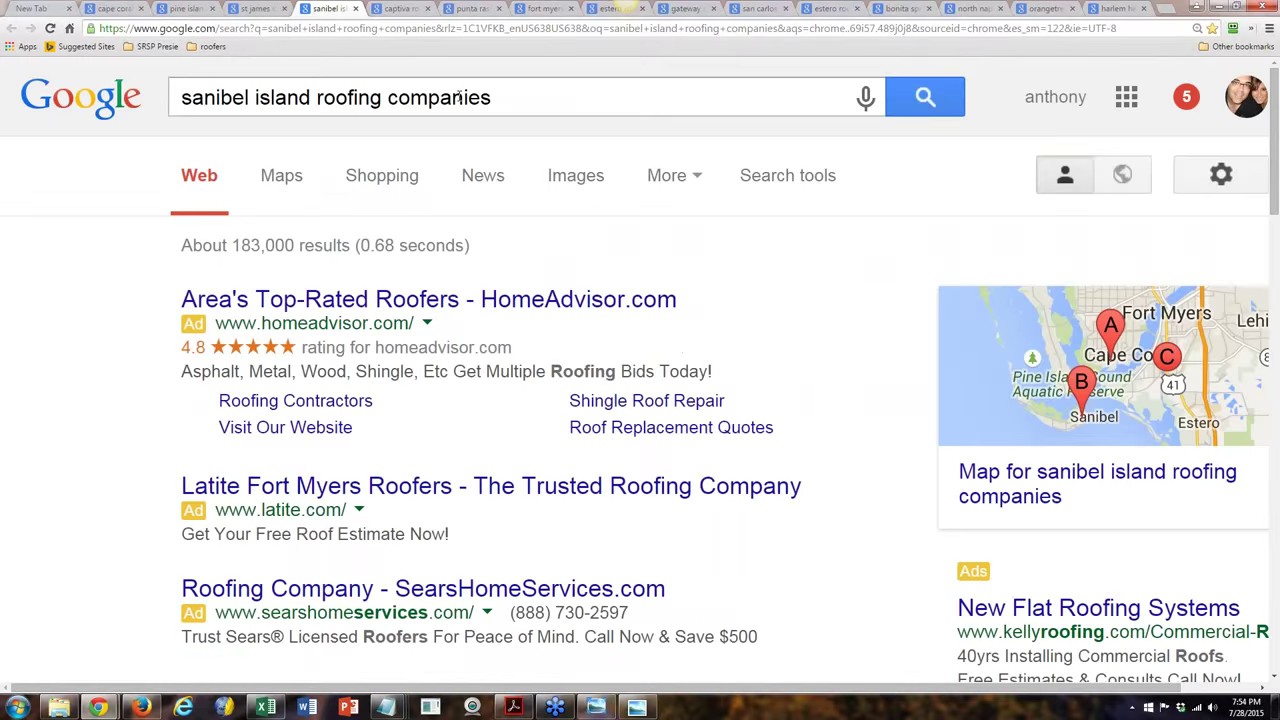
{"action": "scroll", "coordinate": [118, 251], "scroll_direction": "down", "scroll_amount": 8}
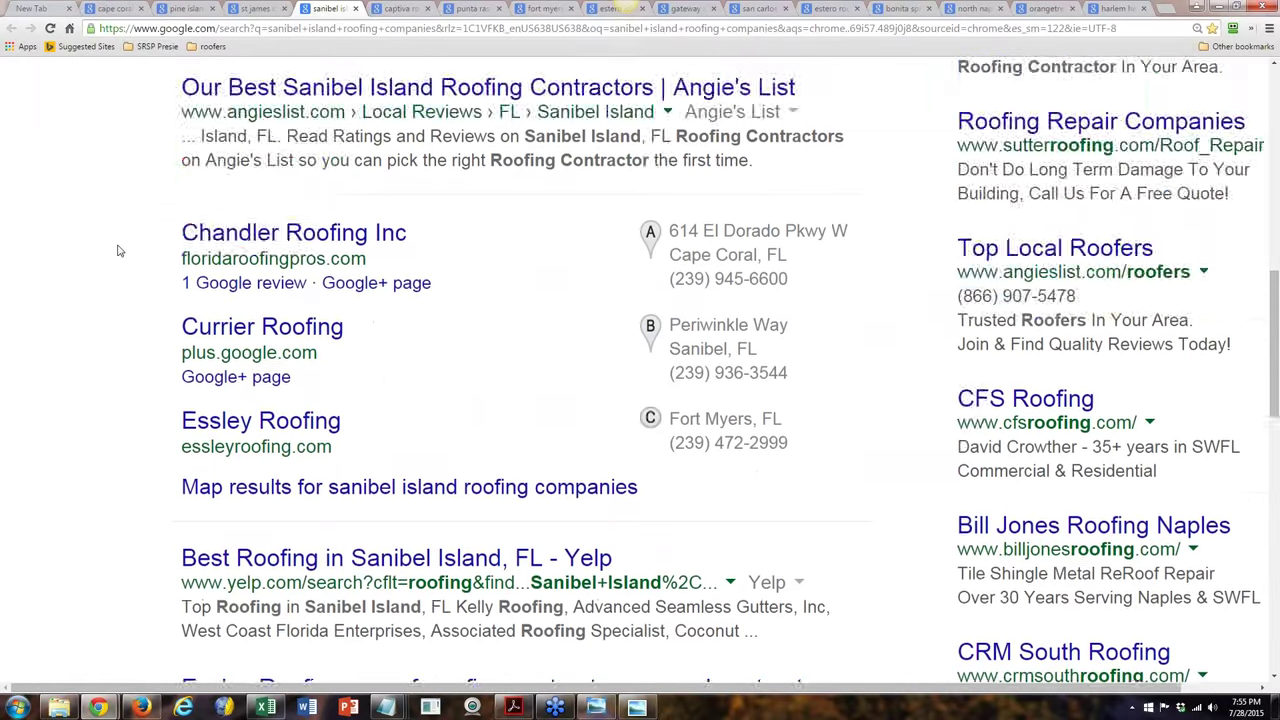
{"action": "scroll", "coordinate": [118, 251], "scroll_direction": "down", "scroll_amount": 6}
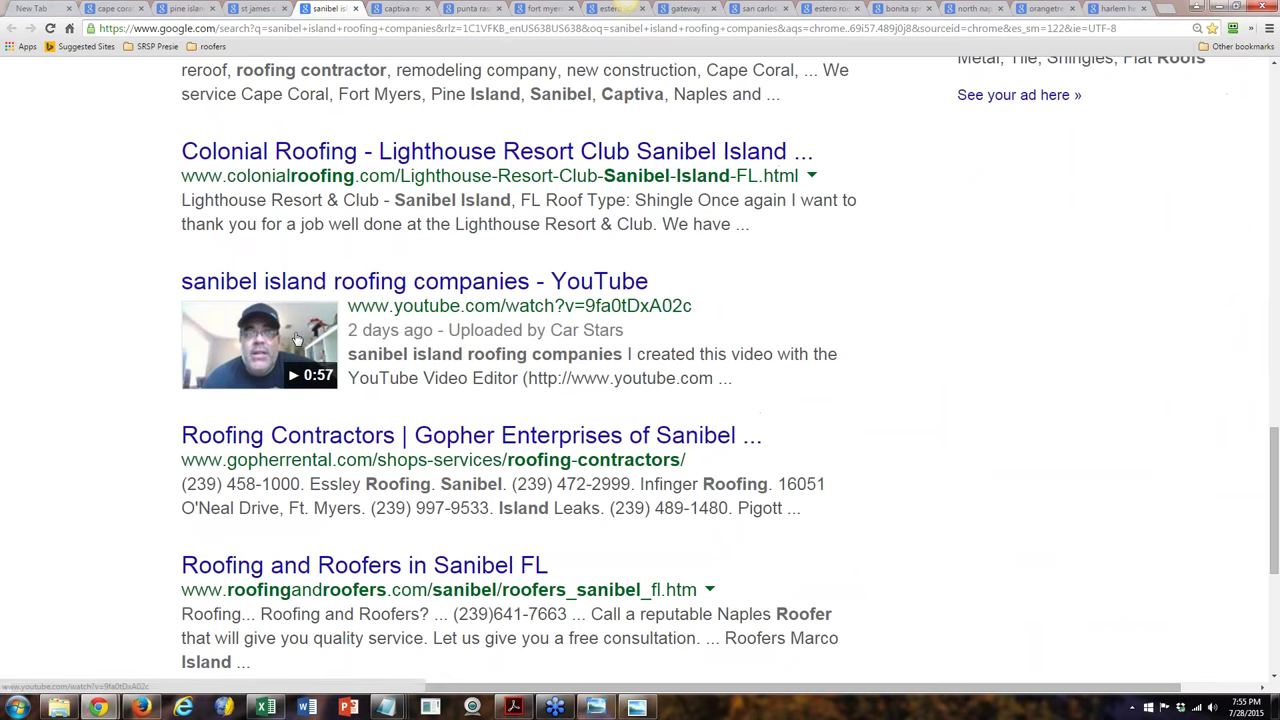
{"action": "left_click_drag", "start_coordinate": [438, 332], "coordinate": [348, 332]}
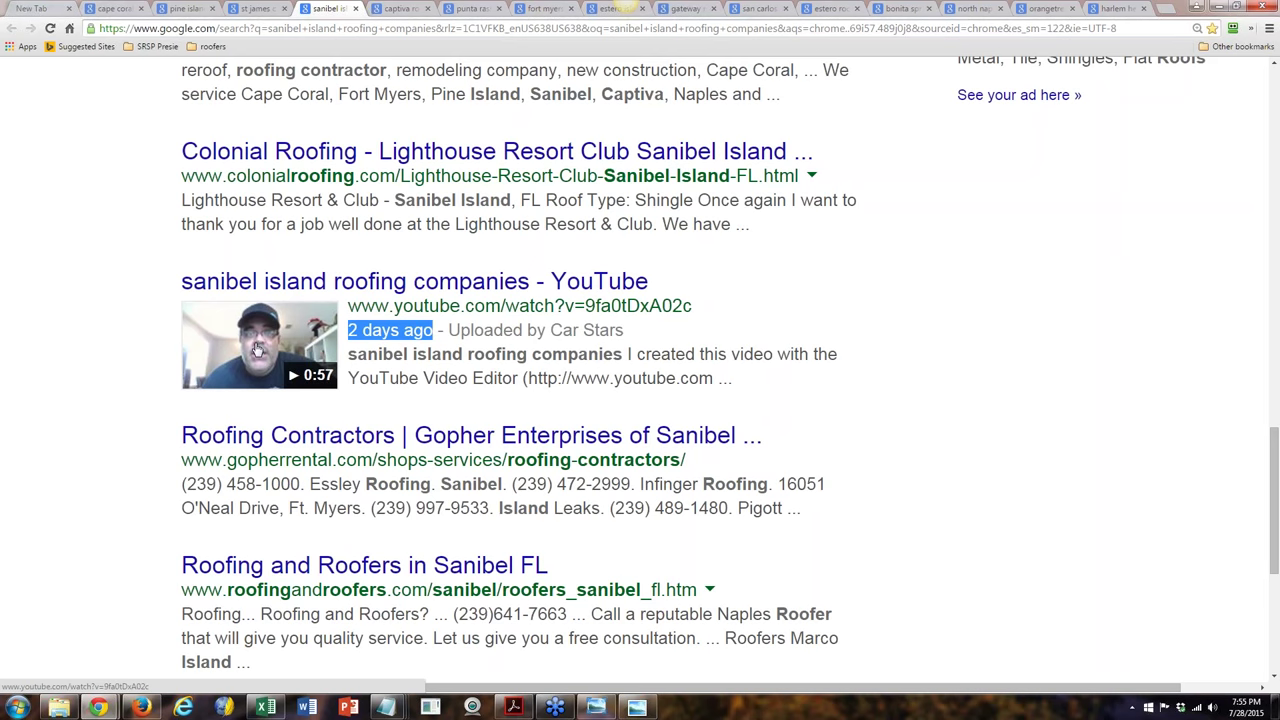
Step: Search Google for "orlando barber" and highlight the upload date of the YouTube video result
{"action": "scroll", "coordinate": [313, 388], "scroll_direction": "up", "scroll_amount": 10}
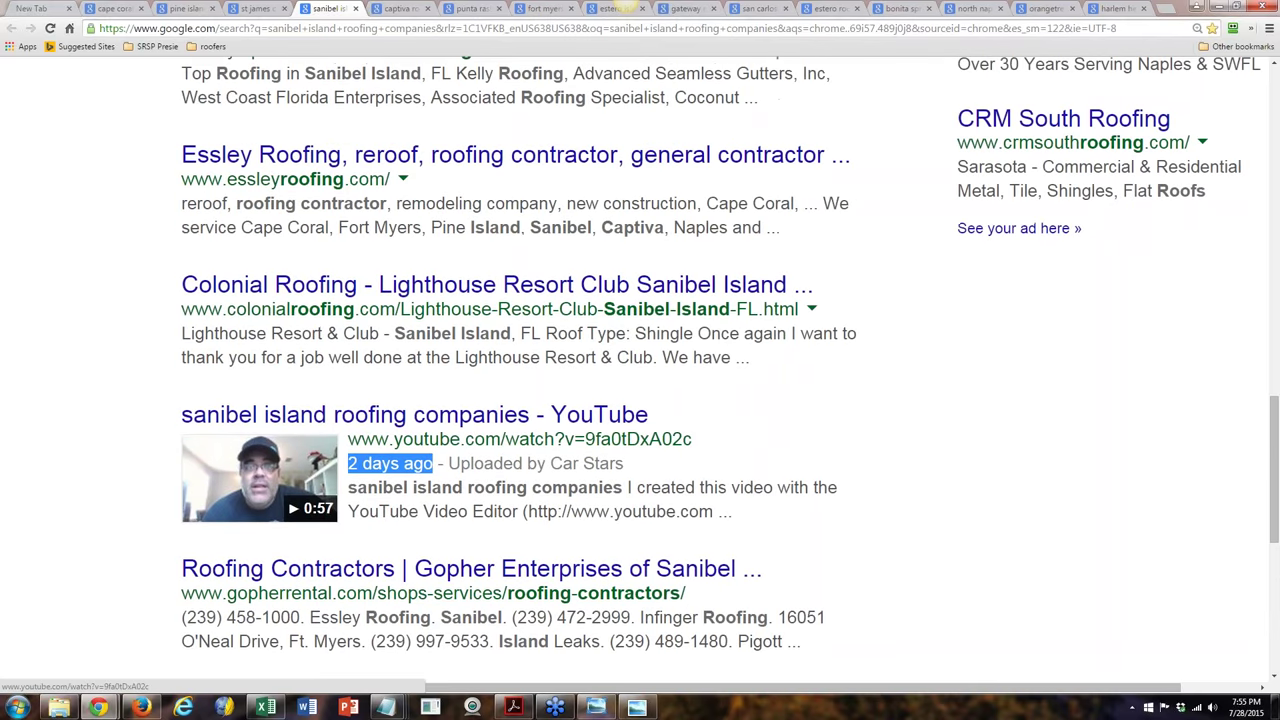
{"action": "triple_click", "coordinate": [336, 92]}
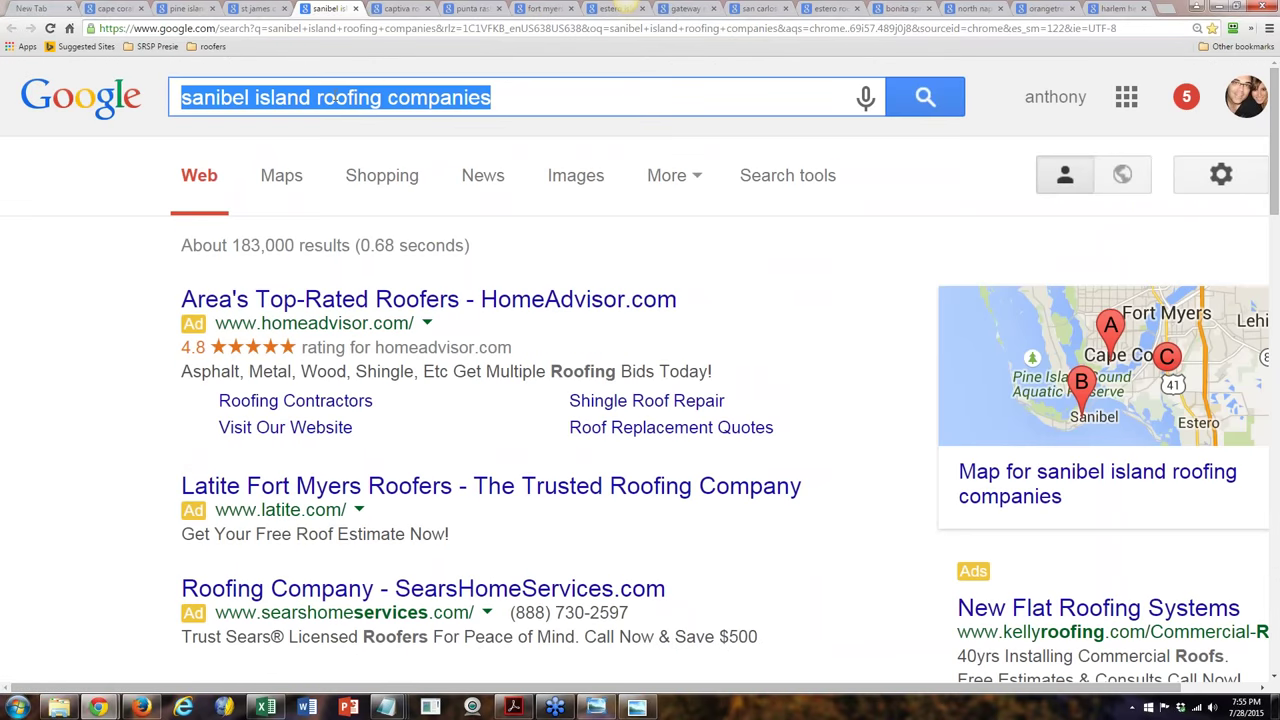
{"action": "type", "text": "orlando"}
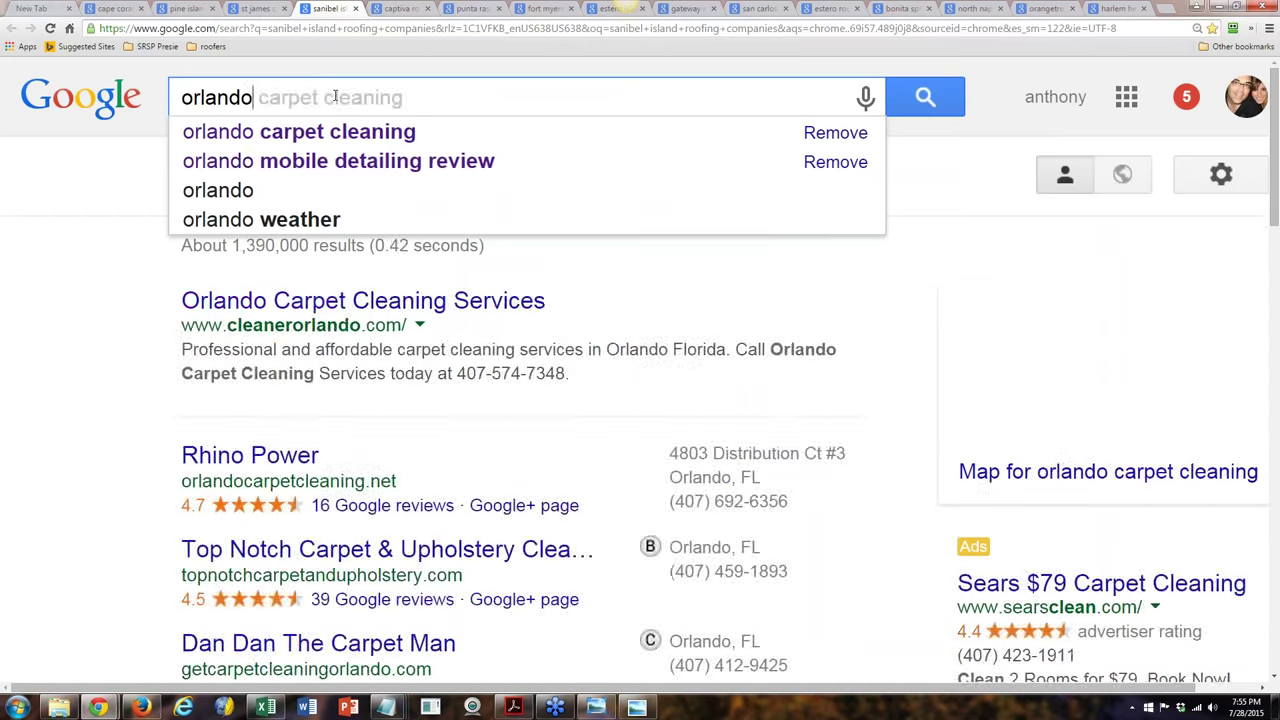
{"action": "type", "text": " barber"}
{"action": "key", "text": "Return"}
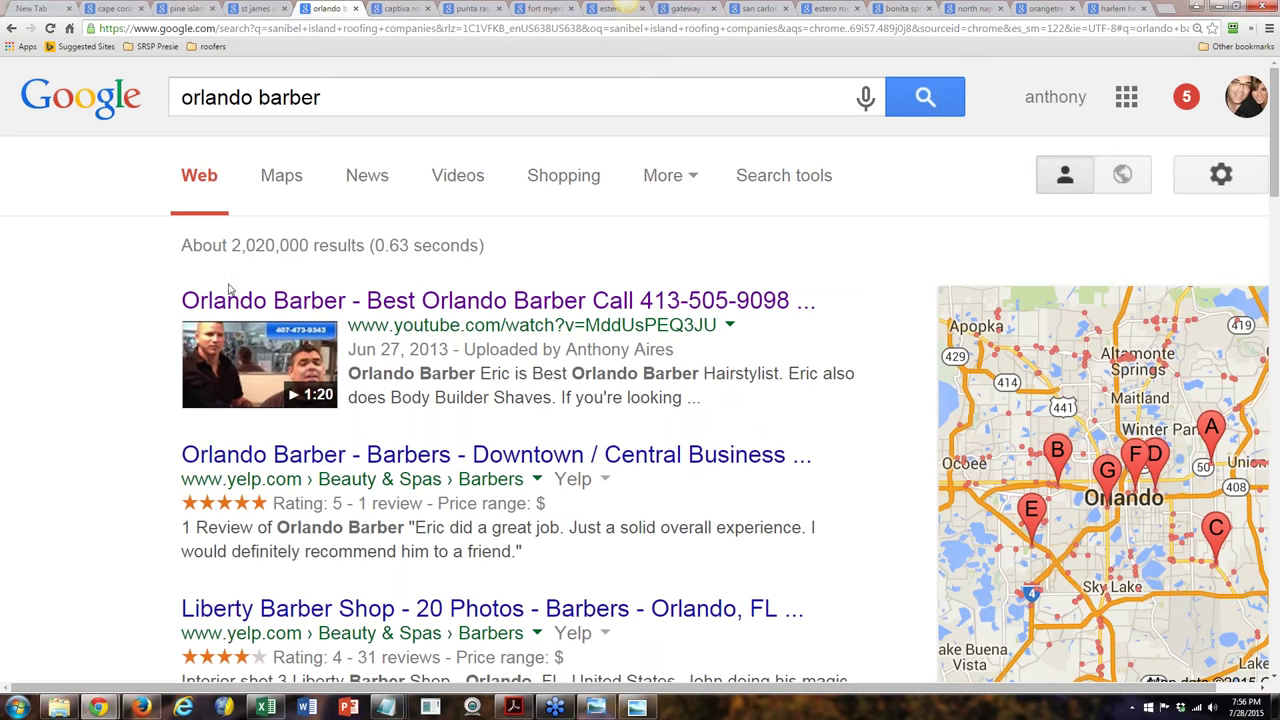
{"action": "left_click_drag", "start_coordinate": [448, 349], "coordinate": [364, 350]}
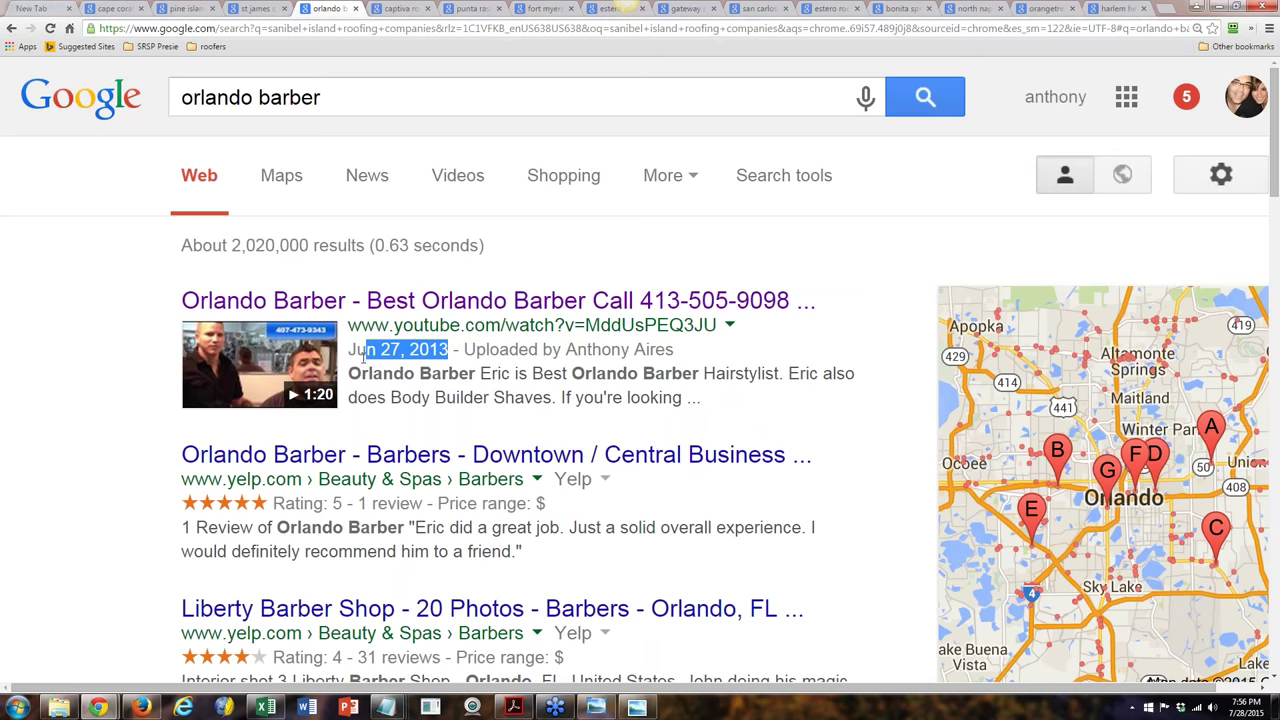
Step: Search Google for "best orlando barber" and review the results around the YouTube video listing
{"action": "left_click", "coordinate": [320, 97]}
{"action": "left_click_drag", "start_coordinate": [320, 97], "coordinate": [179, 104]}
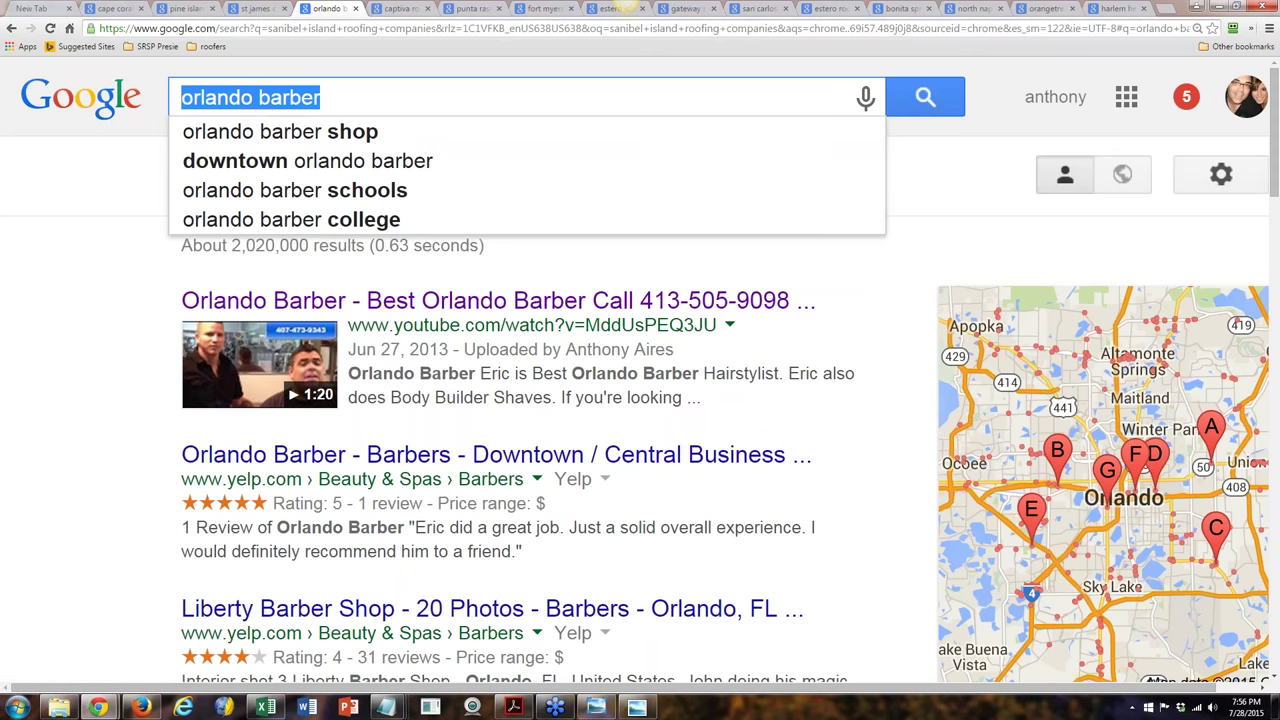
{"action": "left_click", "coordinate": [182, 104]}
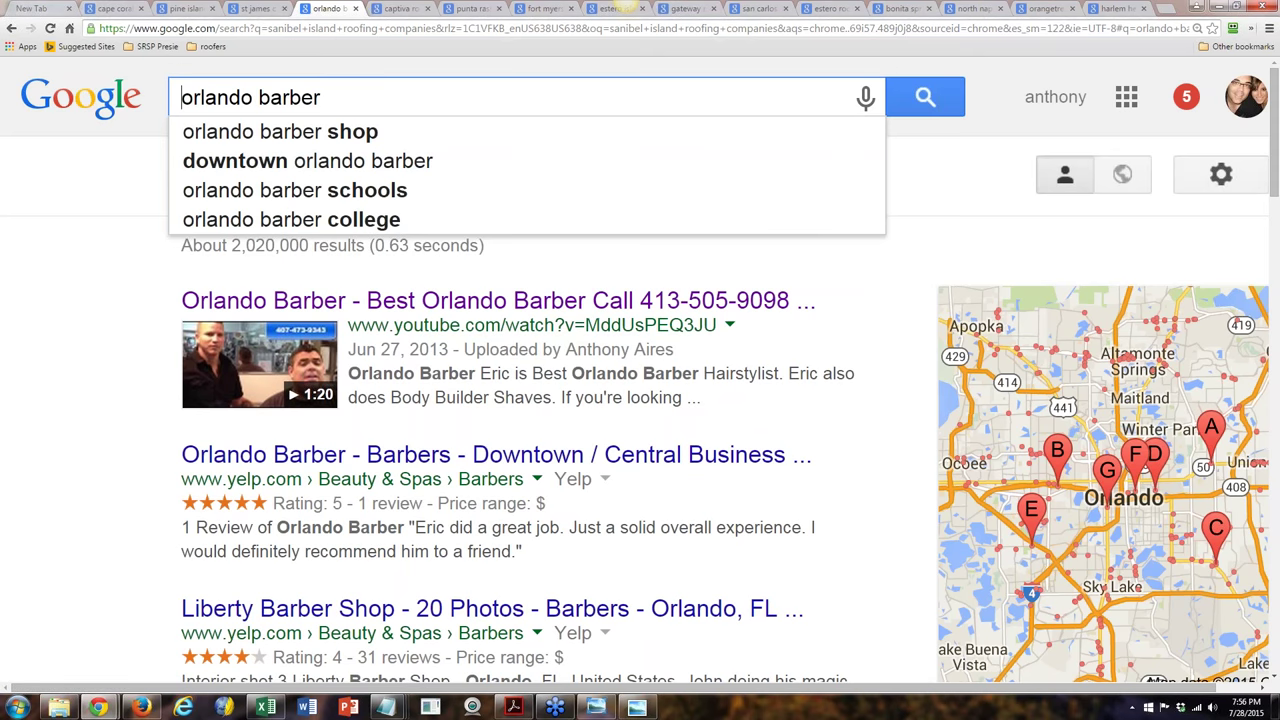
{"action": "type", "text": "best"}
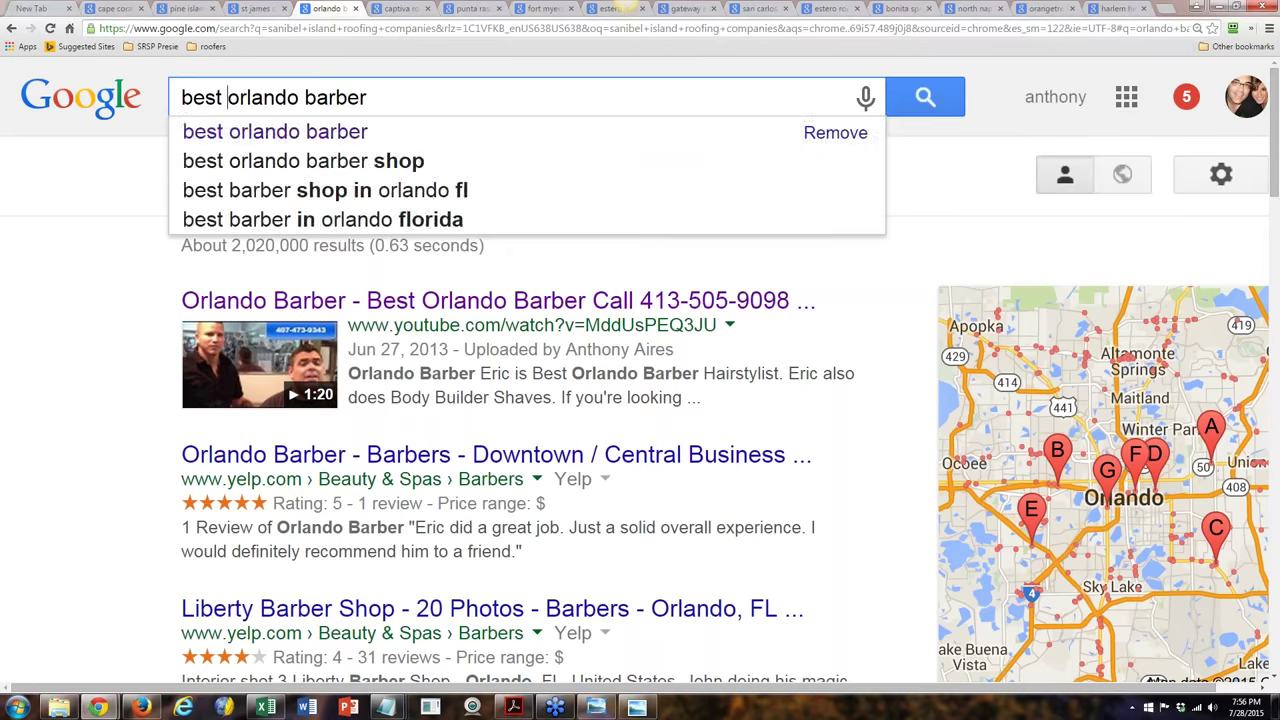
{"action": "key", "text": "Return"}
{"action": "scroll", "coordinate": [175, 287], "scroll_direction": "down", "scroll_amount": 5}
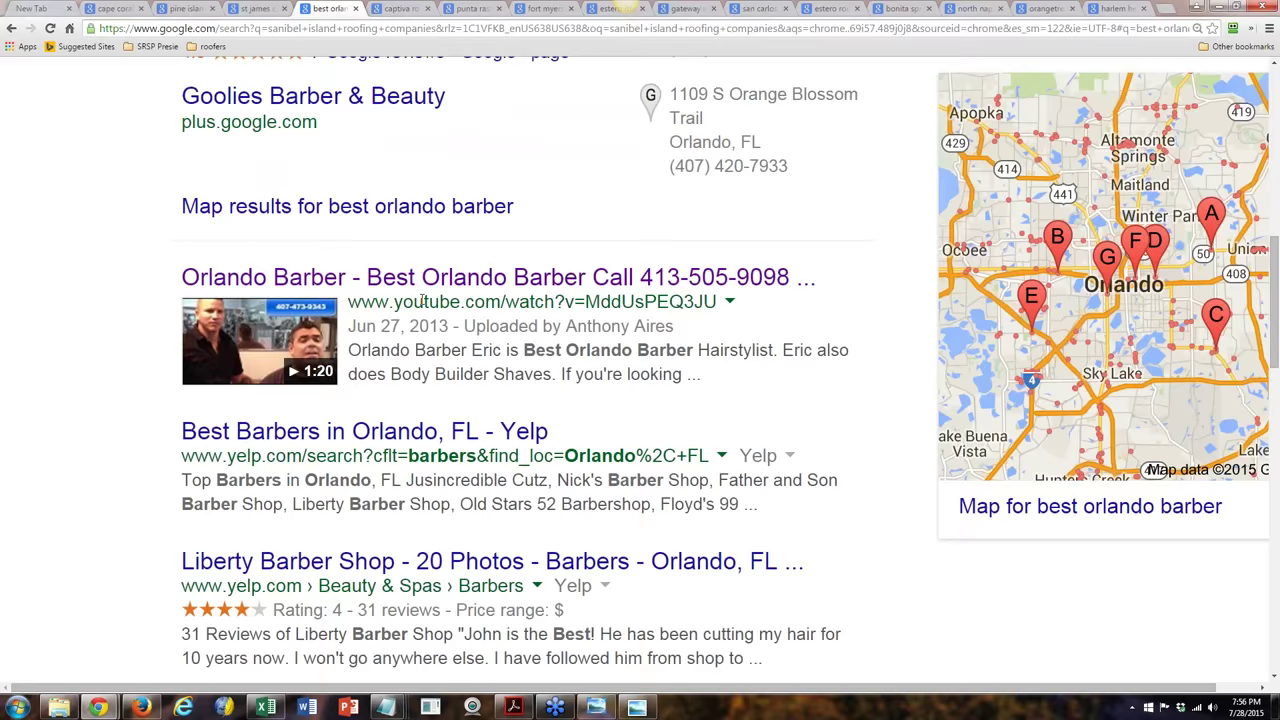
{"action": "scroll", "coordinate": [422, 300], "scroll_direction": "up", "scroll_amount": 7}
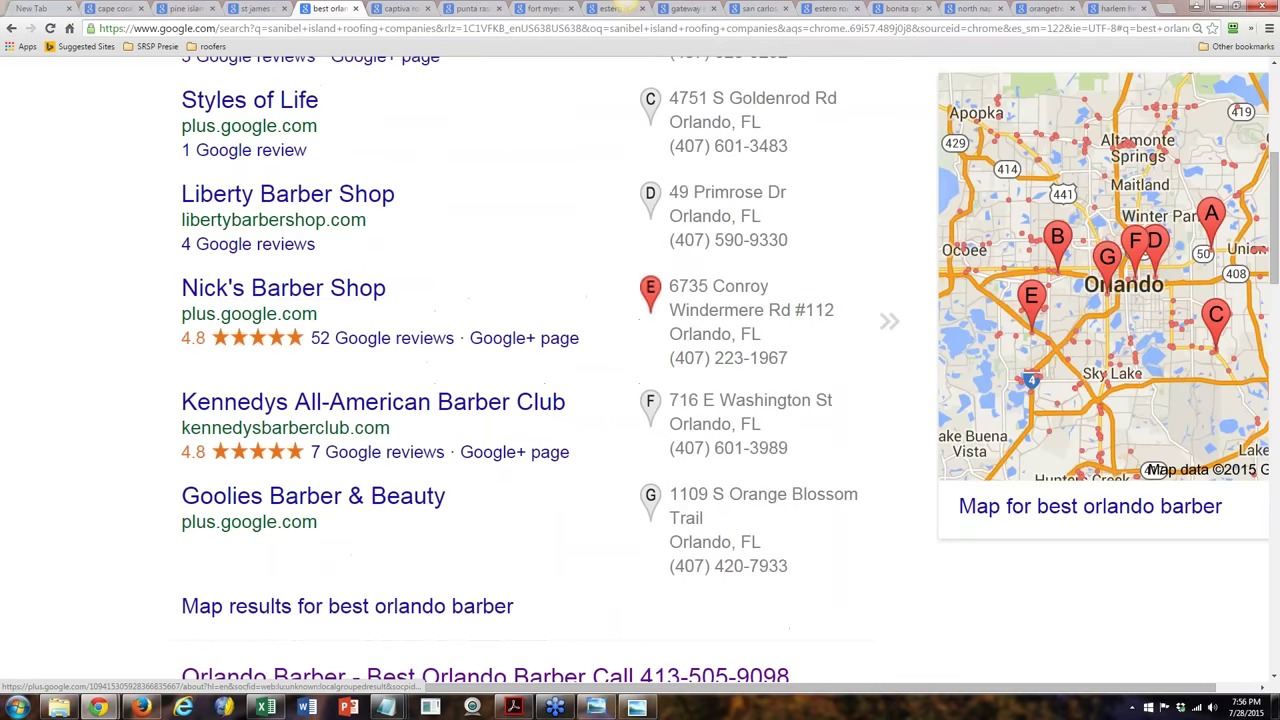
Step: Look through the "captiva roofing companies" results for a YouTube video listing and continue to results page 3
{"action": "key", "text": "ctrl+Tab"}
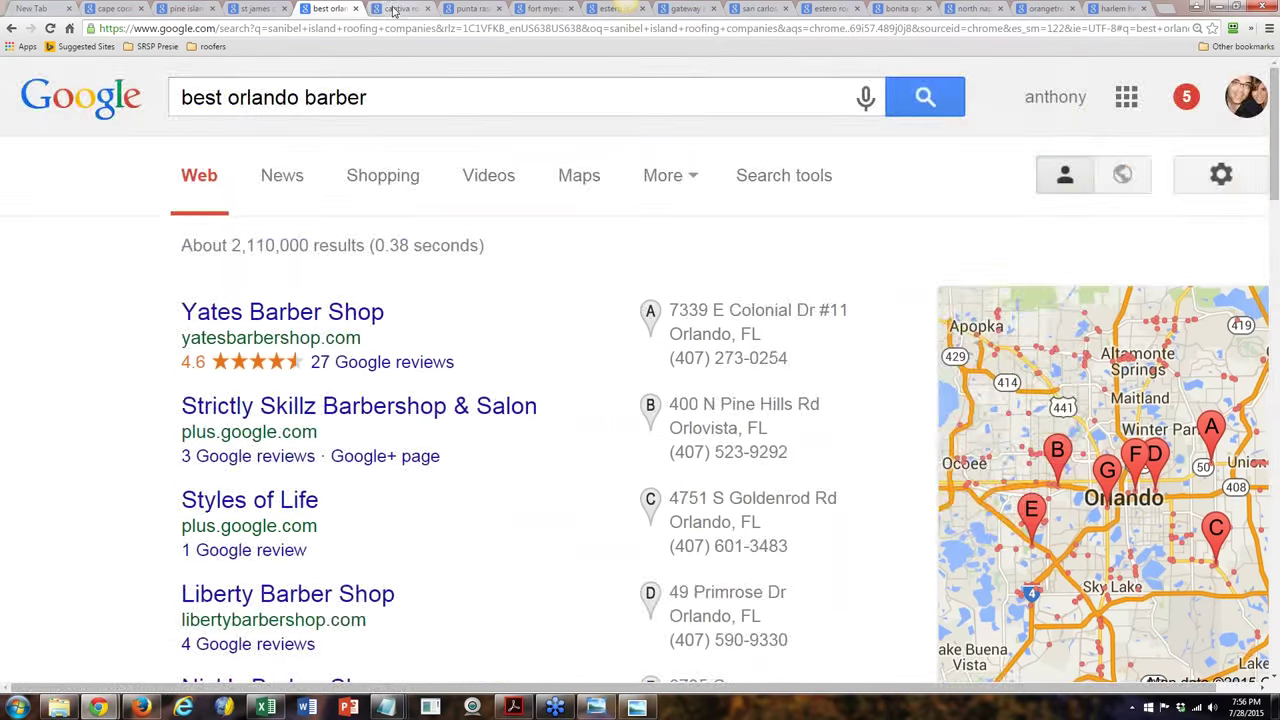
{"action": "scroll", "coordinate": [153, 270], "scroll_direction": "down", "scroll_amount": 10}
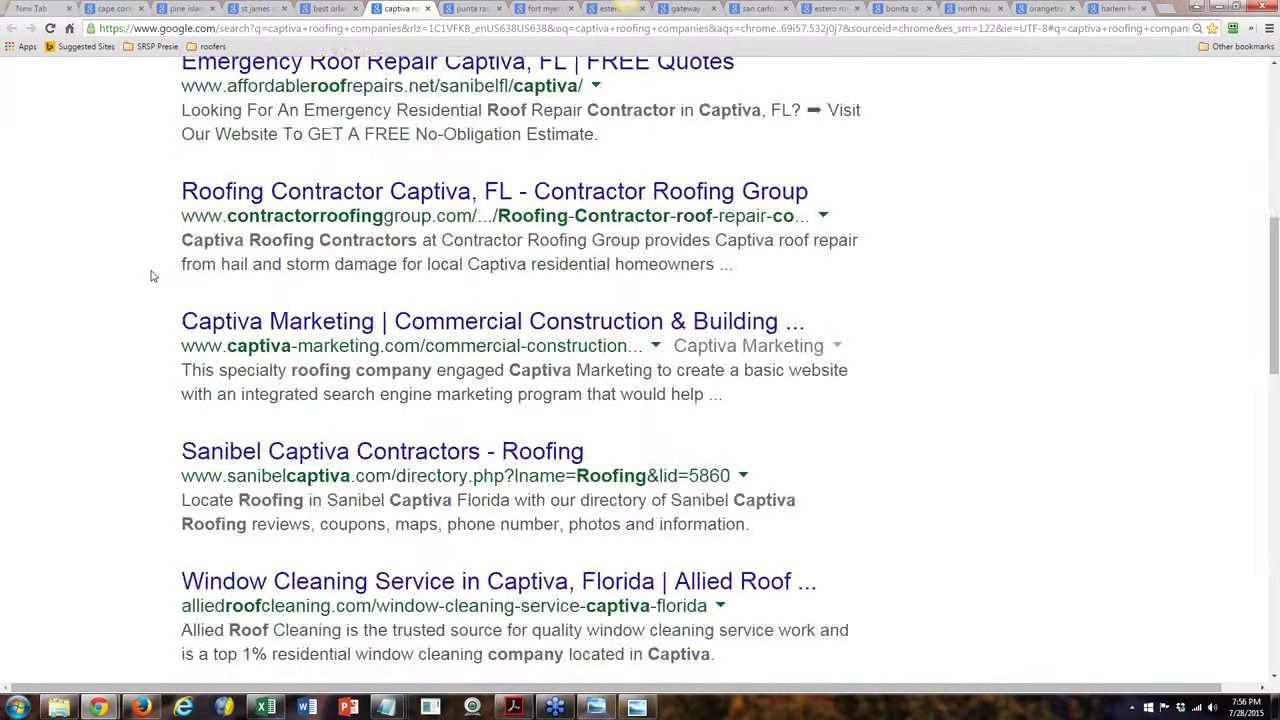
{"action": "scroll", "coordinate": [152, 276], "scroll_direction": "down", "scroll_amount": 6}
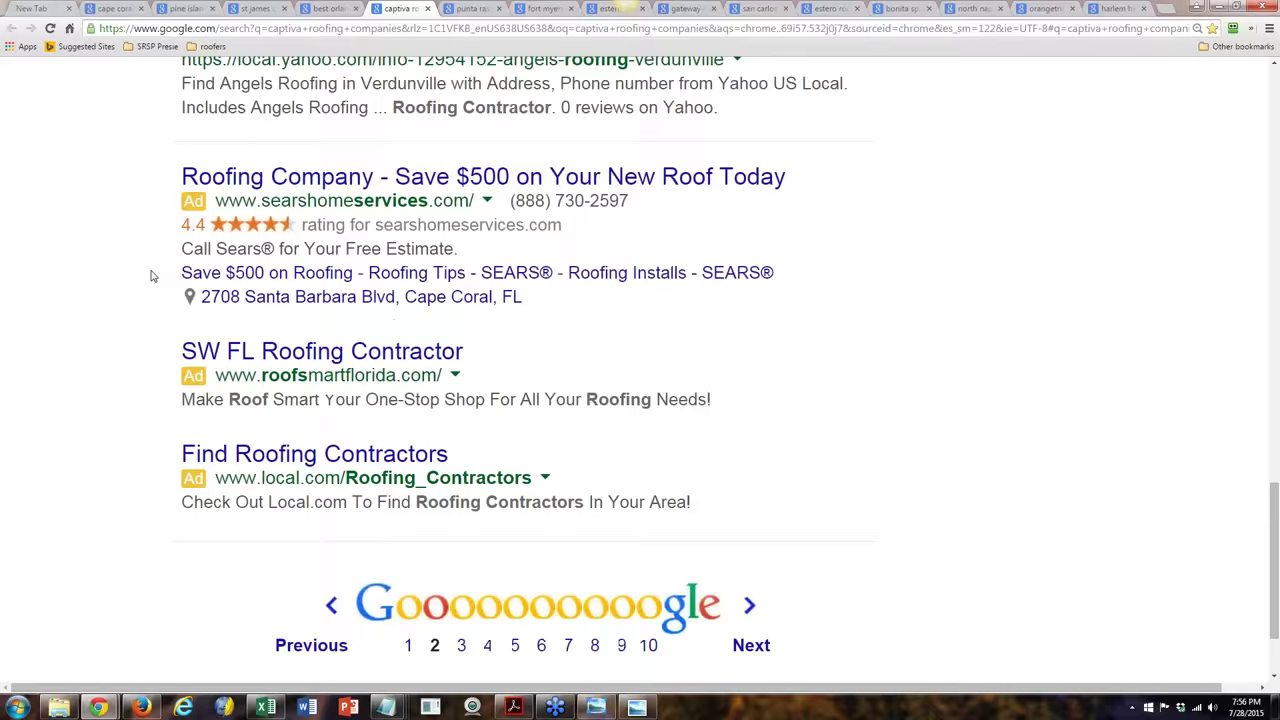
{"action": "scroll", "coordinate": [152, 276], "scroll_direction": "up", "scroll_amount": 2}
{"action": "scroll", "coordinate": [152, 276], "scroll_direction": "up", "scroll_amount": 2}
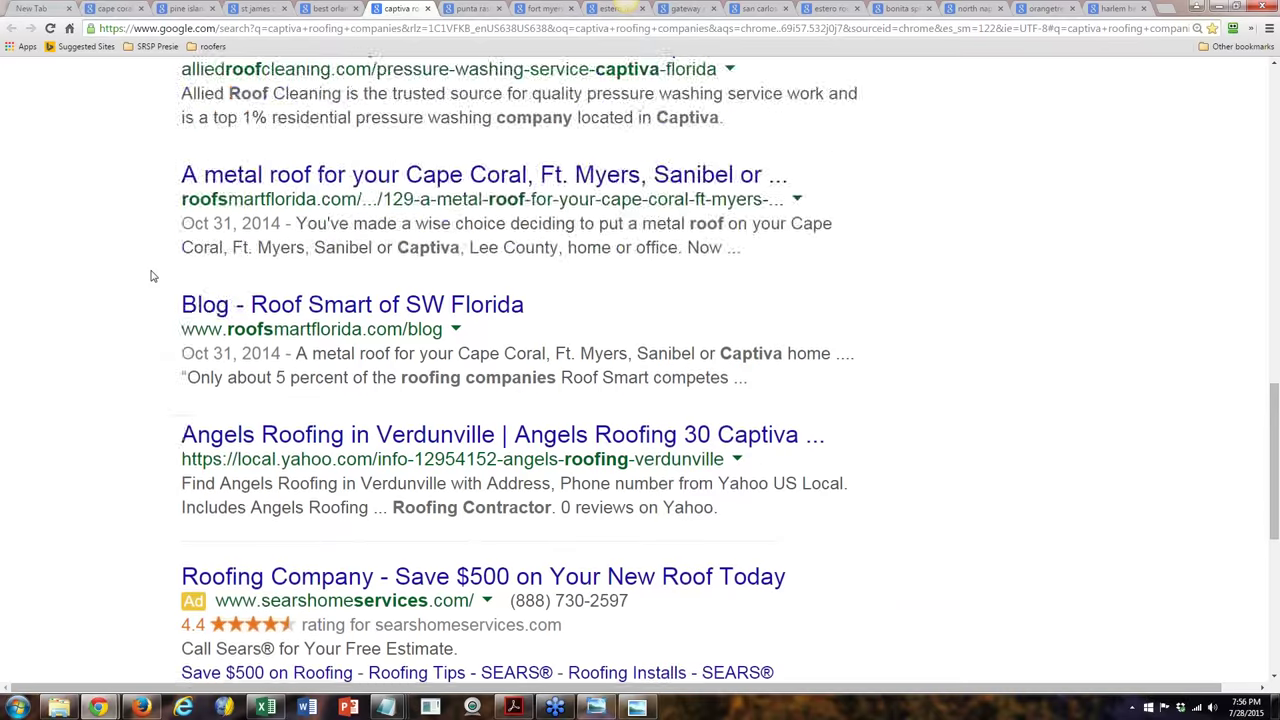
{"action": "scroll", "coordinate": [152, 276], "scroll_direction": "down", "scroll_amount": 5}
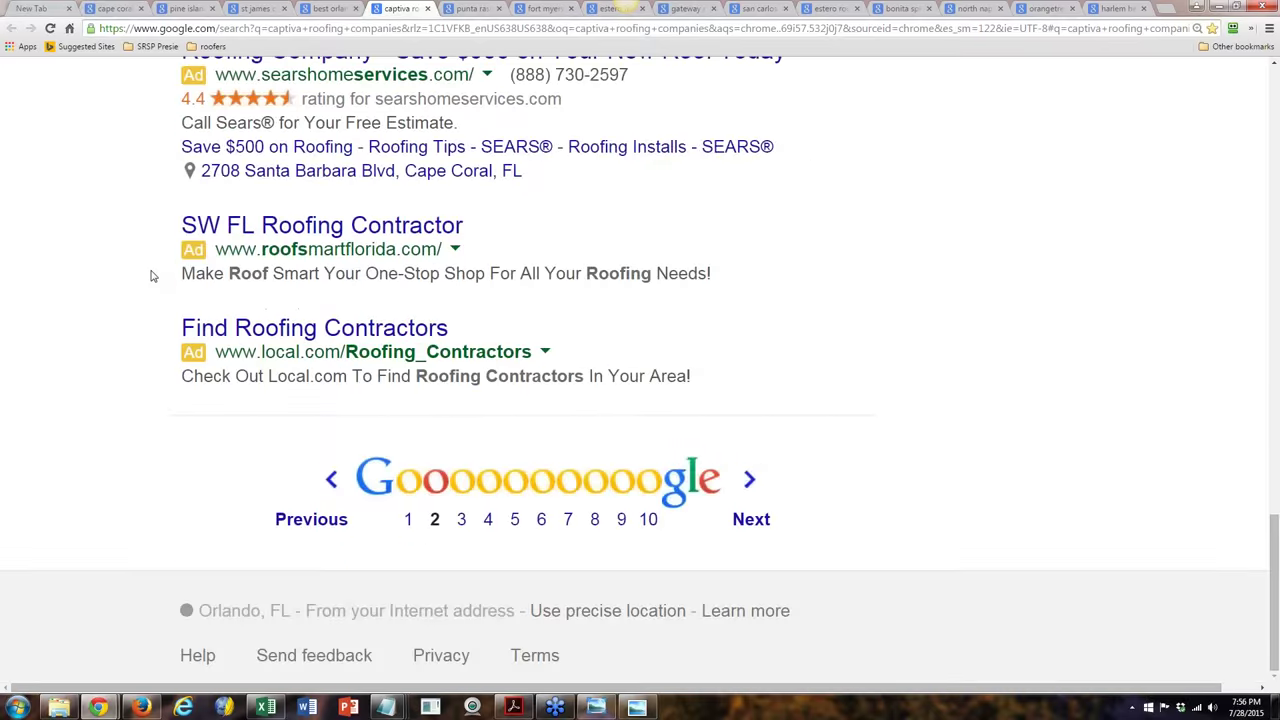
{"action": "left_click", "coordinate": [464, 521]}
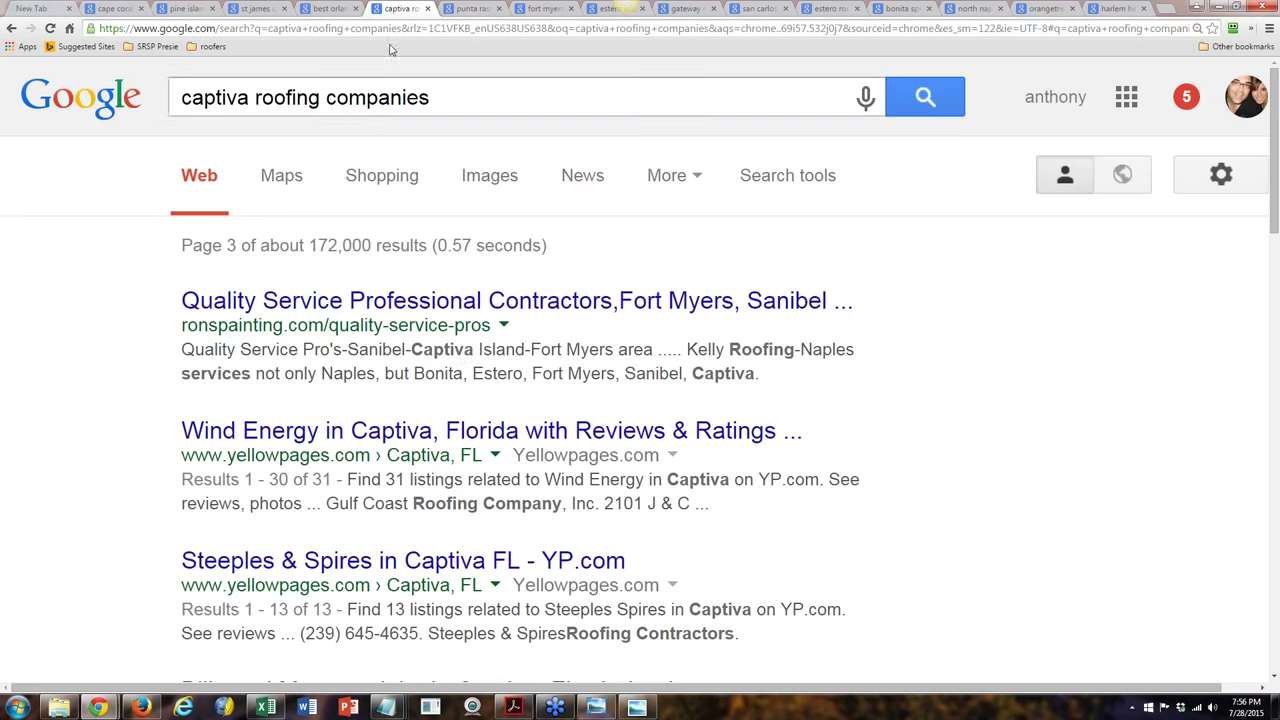
Step: Examine the "punta rassa roofing companies" results for the YouTube video listing
{"action": "key", "text": "ctrl+Tab"}
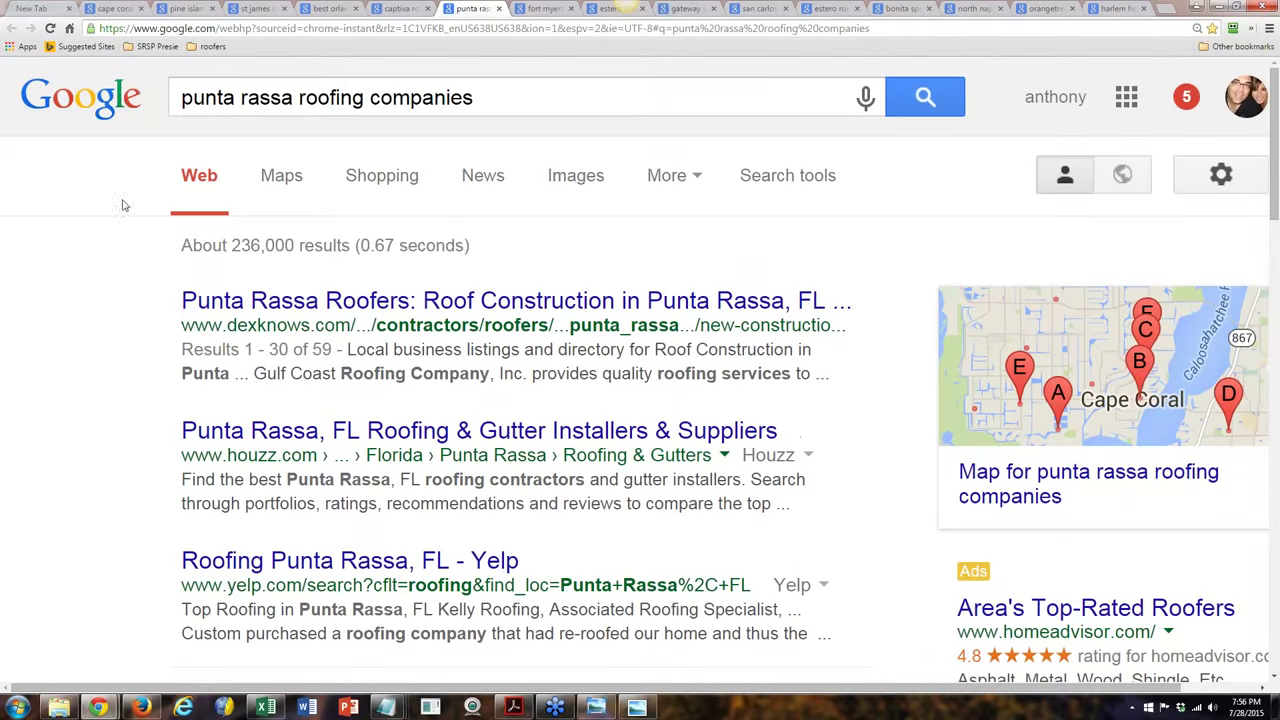
{"action": "scroll", "coordinate": [138, 298], "scroll_direction": "down", "scroll_amount": 4}
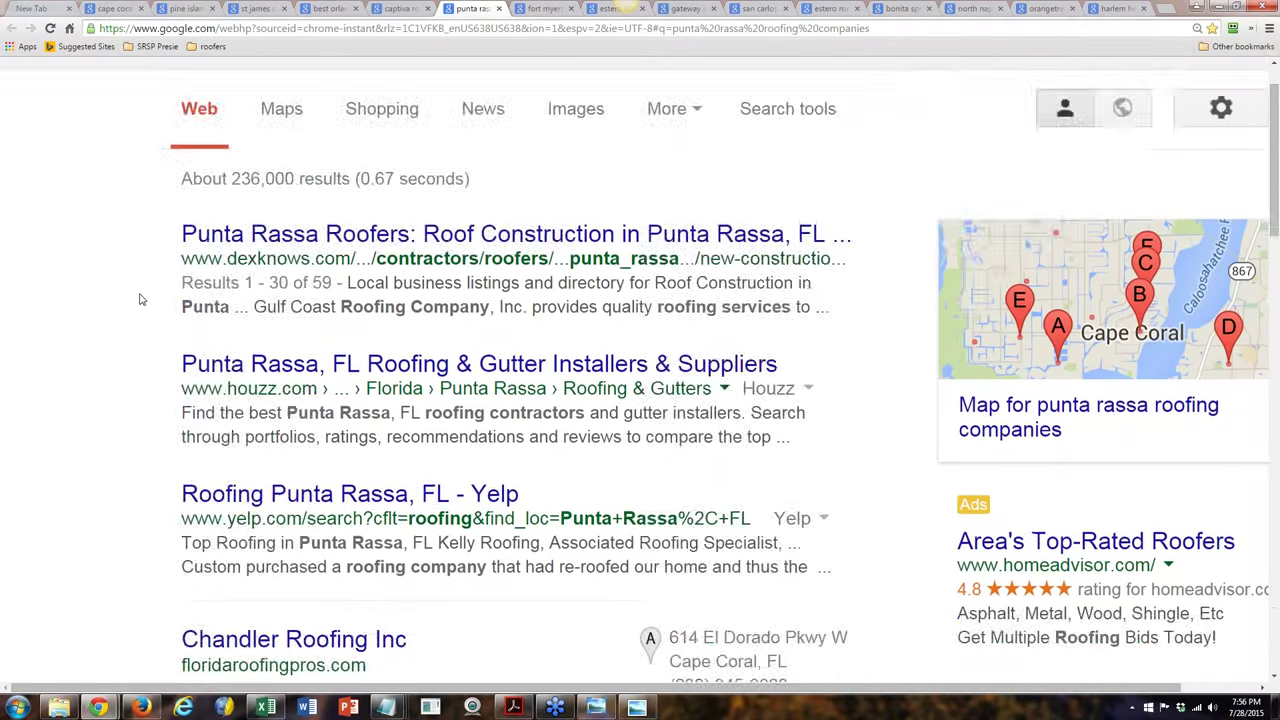
{"action": "scroll", "coordinate": [141, 298], "scroll_direction": "down", "scroll_amount": 6}
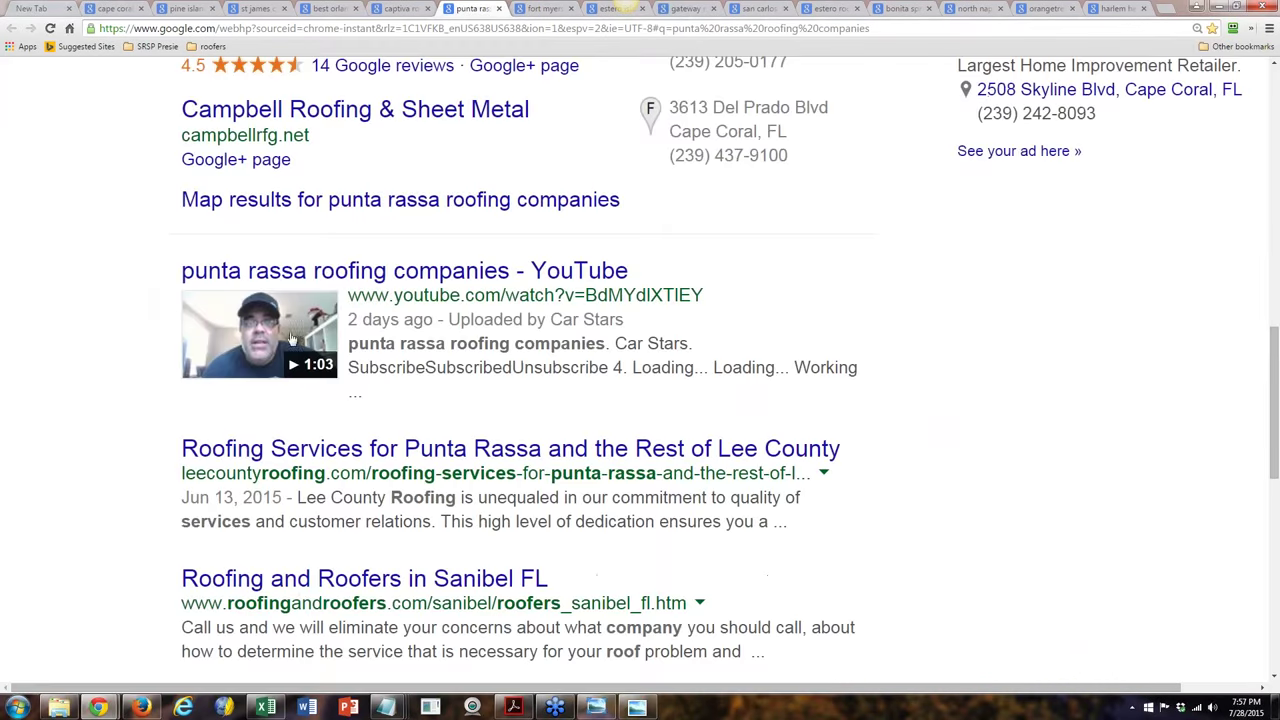
{"action": "scroll", "coordinate": [405, 319], "scroll_direction": "down", "scroll_amount": 1}
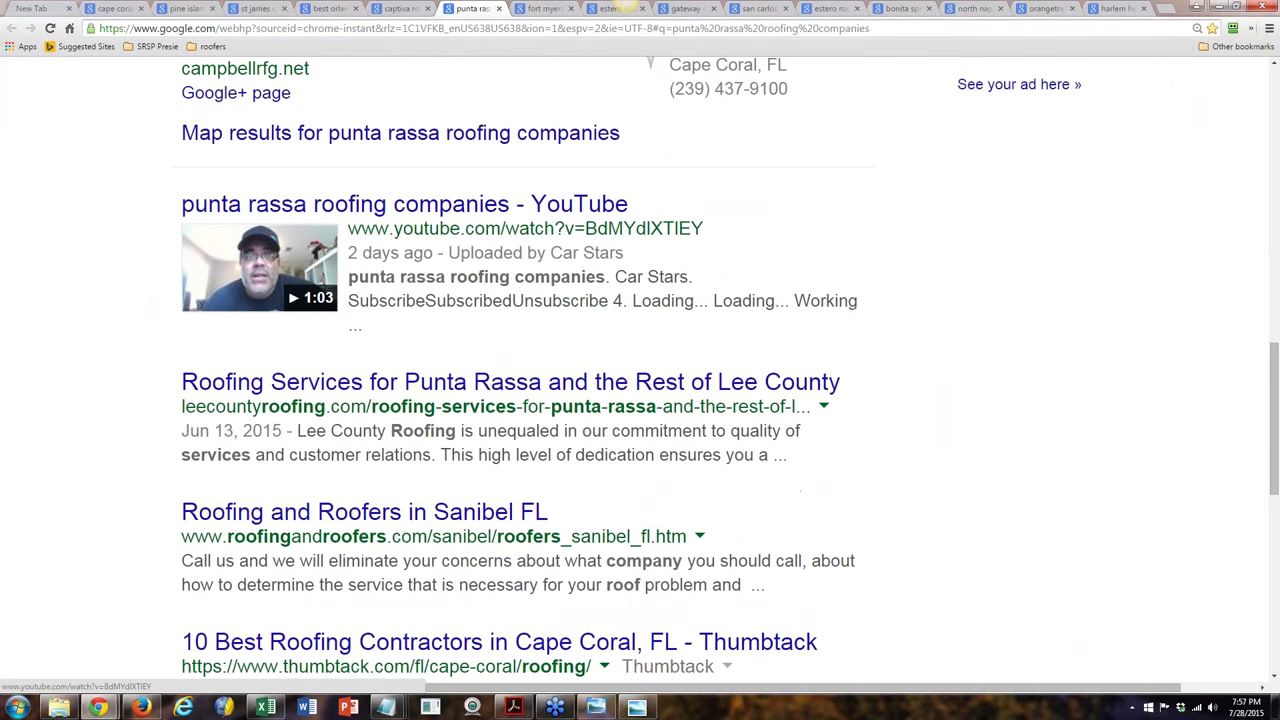
Step: Look for the YouTube video listing in the "fort myers beach roofing companies" results, going through pages 1 and 2 to page 3
{"action": "left_click", "coordinate": [526, 10]}
{"action": "scroll", "coordinate": [135, 289], "scroll_direction": "down", "scroll_amount": 9}
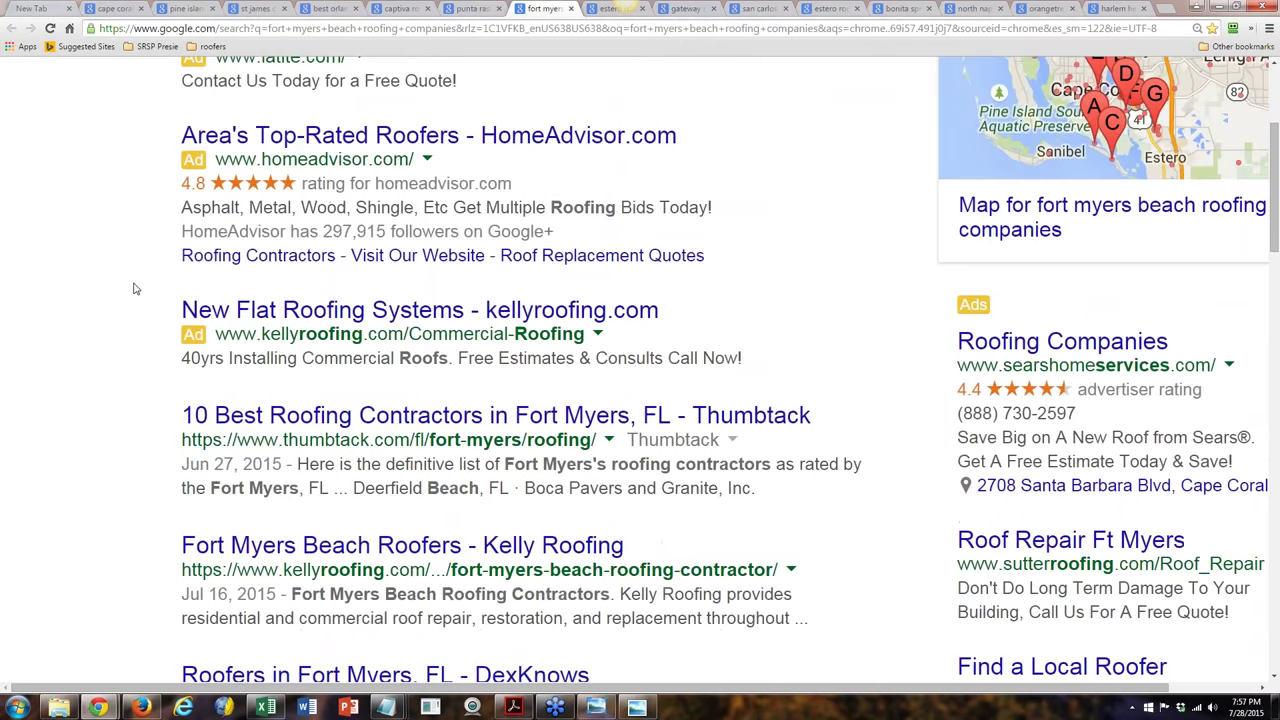
{"action": "scroll", "coordinate": [135, 289], "scroll_direction": "down", "scroll_amount": 16}
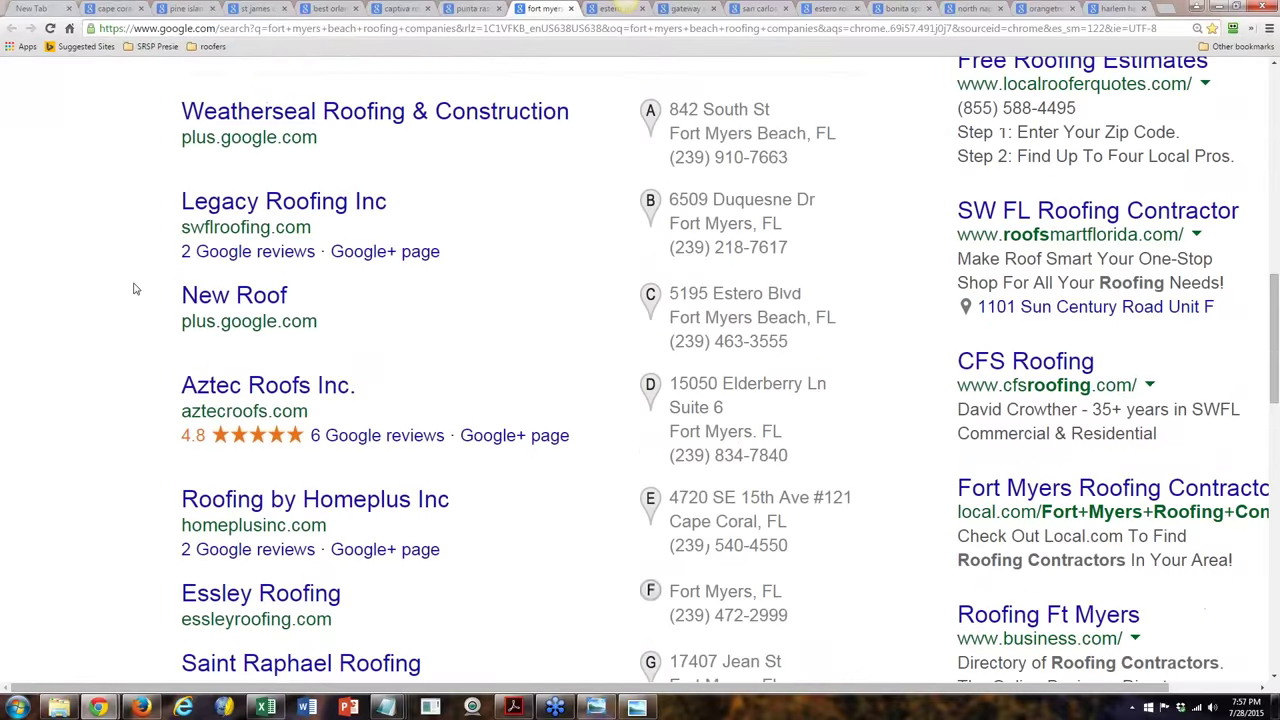
{"action": "scroll", "coordinate": [135, 289], "scroll_direction": "down", "scroll_amount": 10}
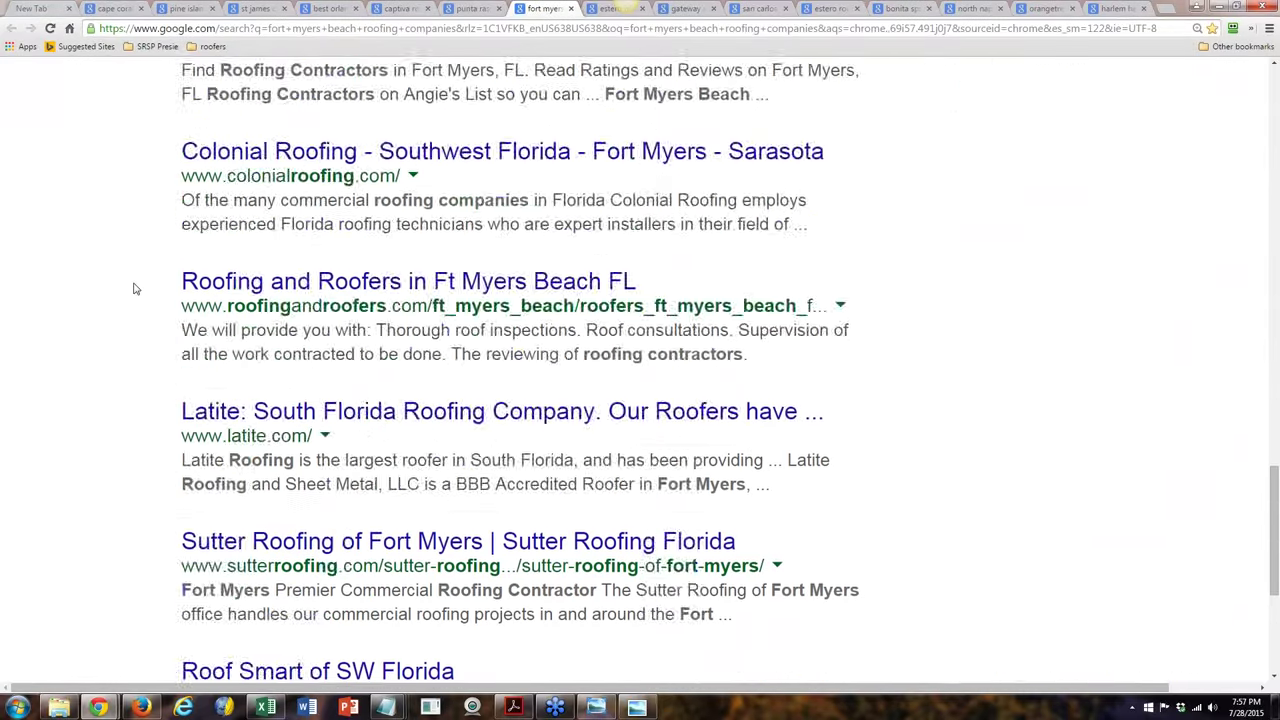
{"action": "left_click", "coordinate": [396, 522]}
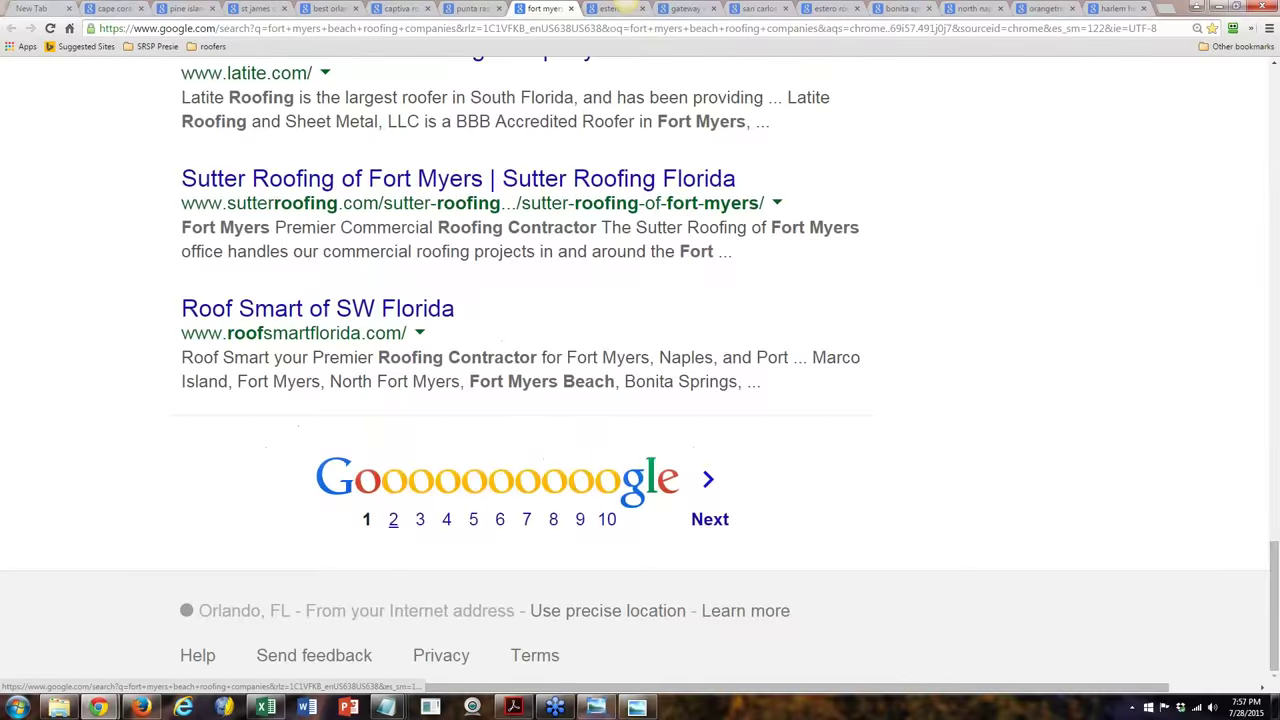
{"action": "scroll", "coordinate": [110, 440], "scroll_direction": "down", "scroll_amount": 9}
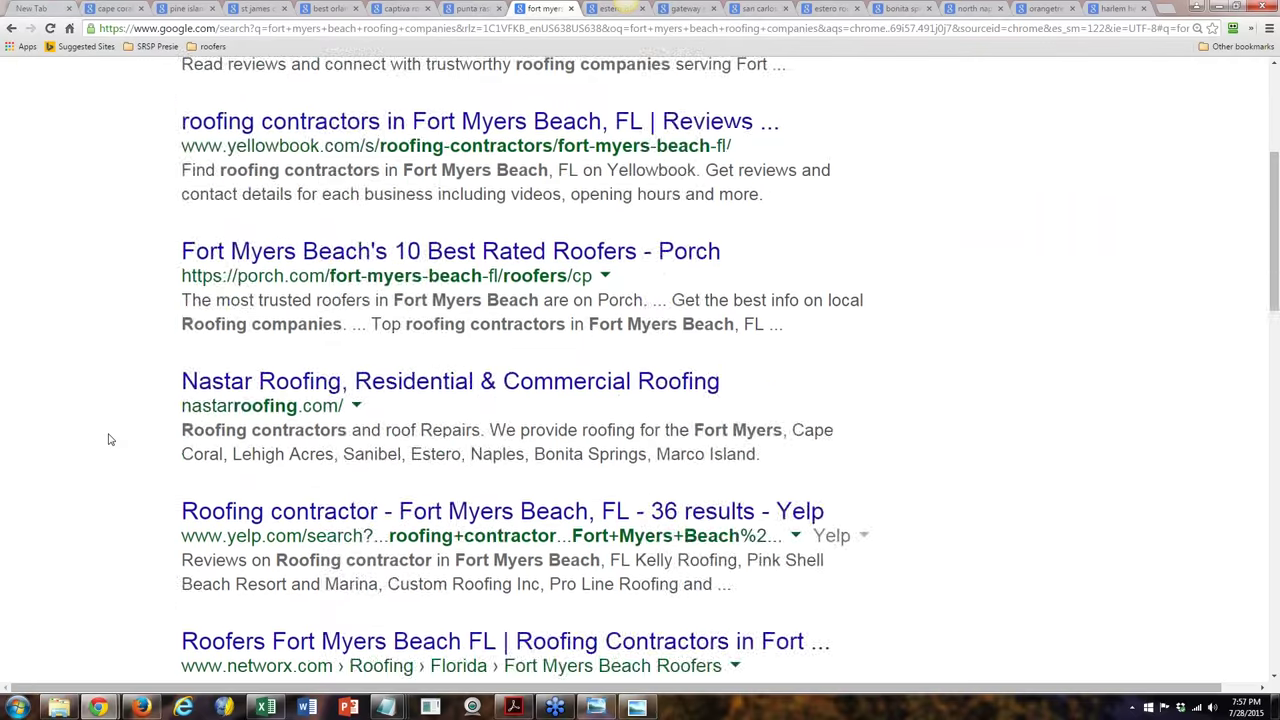
{"action": "scroll", "coordinate": [110, 440], "scroll_direction": "down", "scroll_amount": 16}
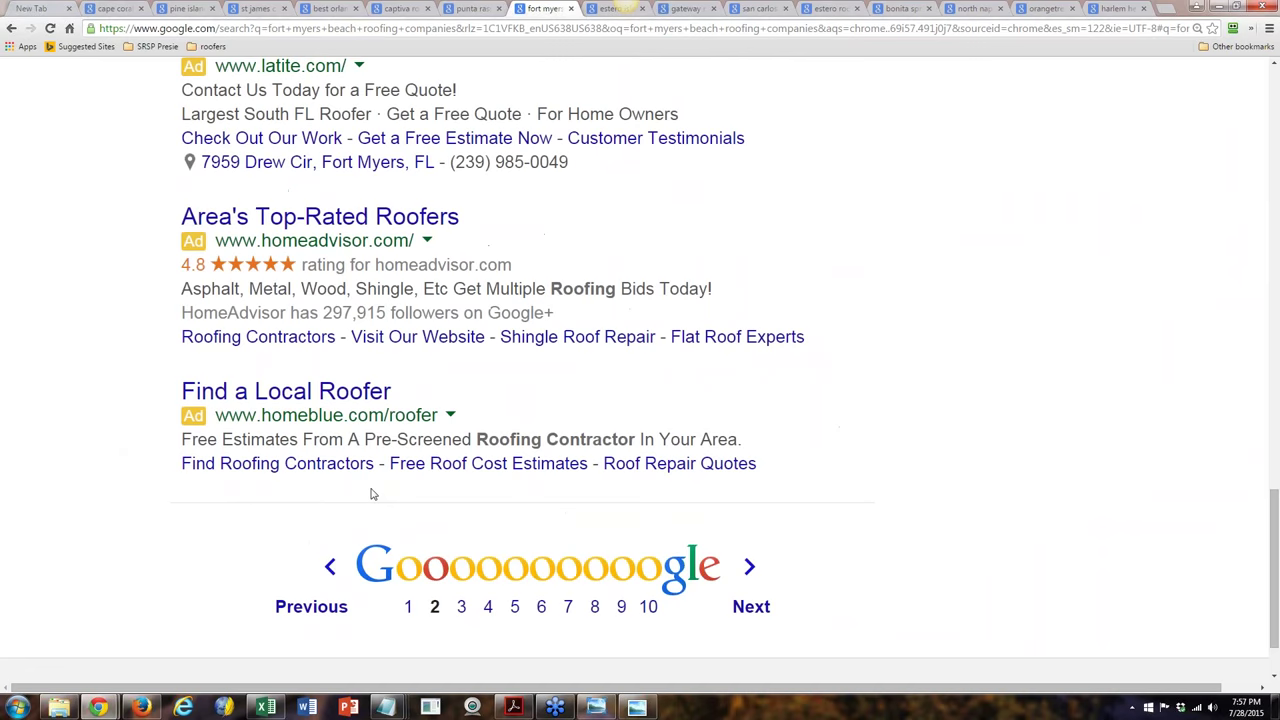
{"action": "left_click", "coordinate": [461, 606]}
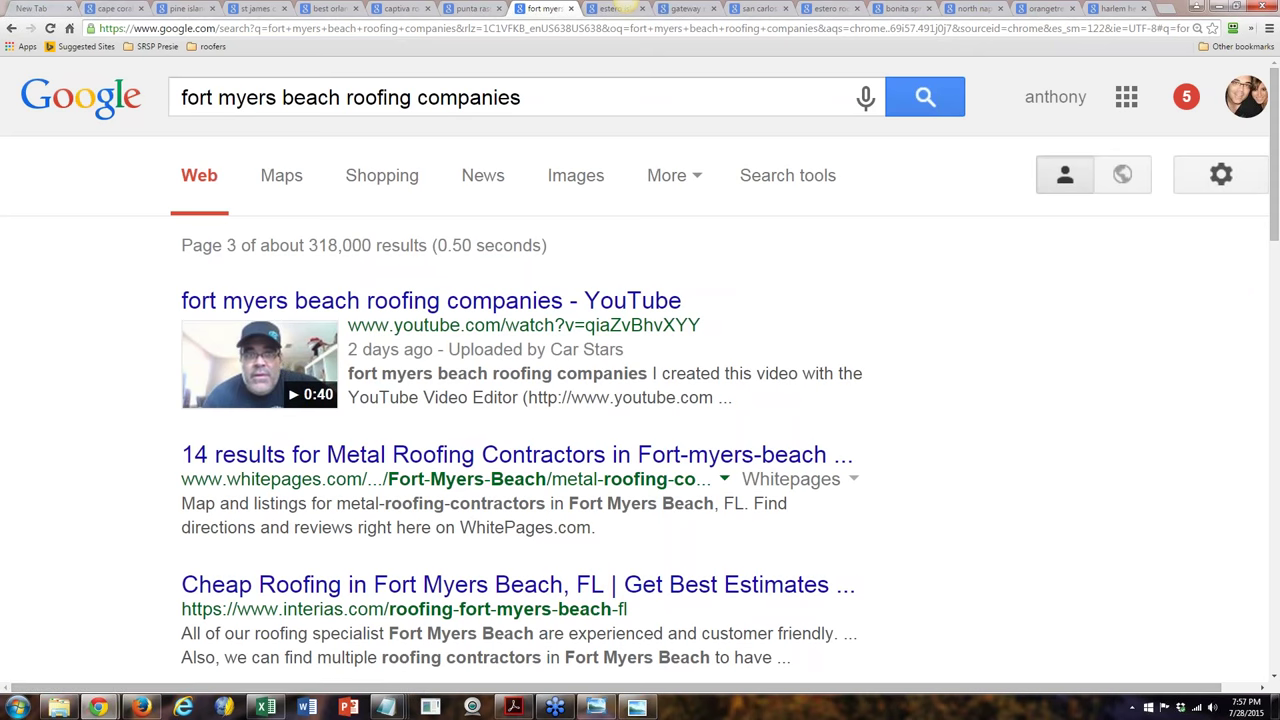
Step: Switch to Excel to review the manual promotion steps and time estimates, and return to the Google results window in Chrome
{"action": "left_click", "coordinate": [268, 708]}
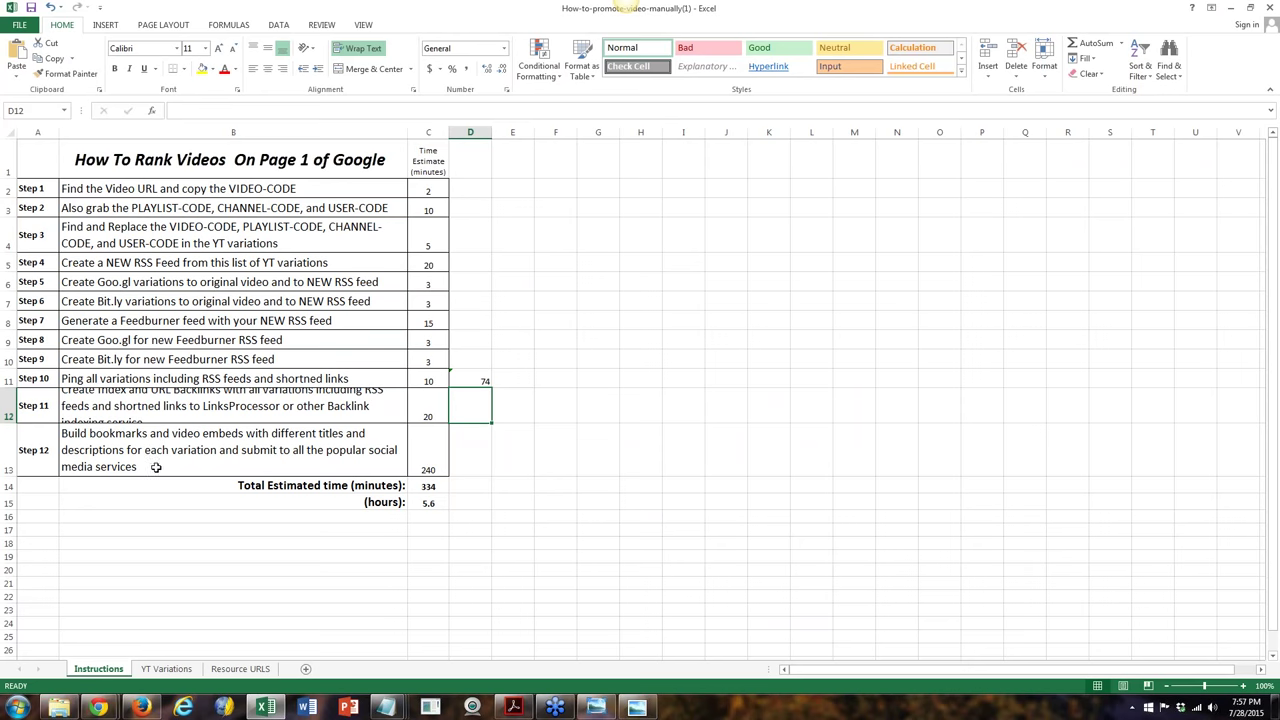
{"action": "left_click", "coordinate": [150, 708]}
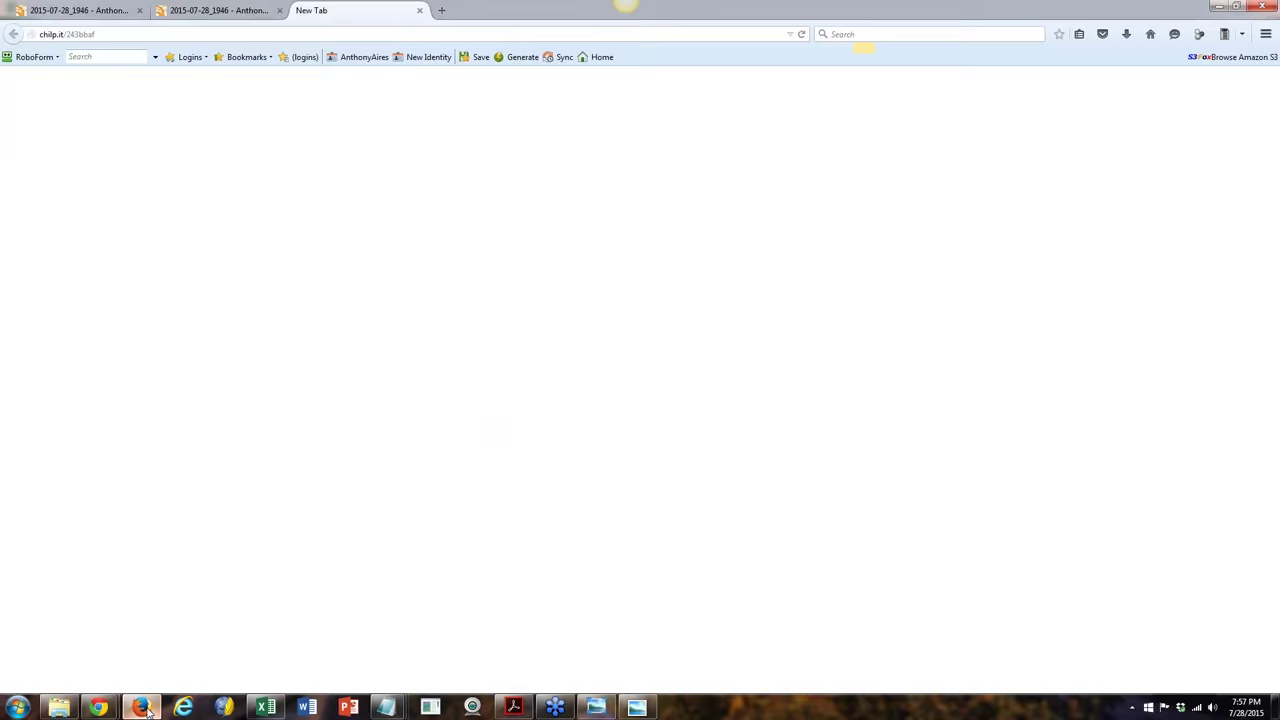
{"action": "mouse_move", "coordinate": [118, 706]}
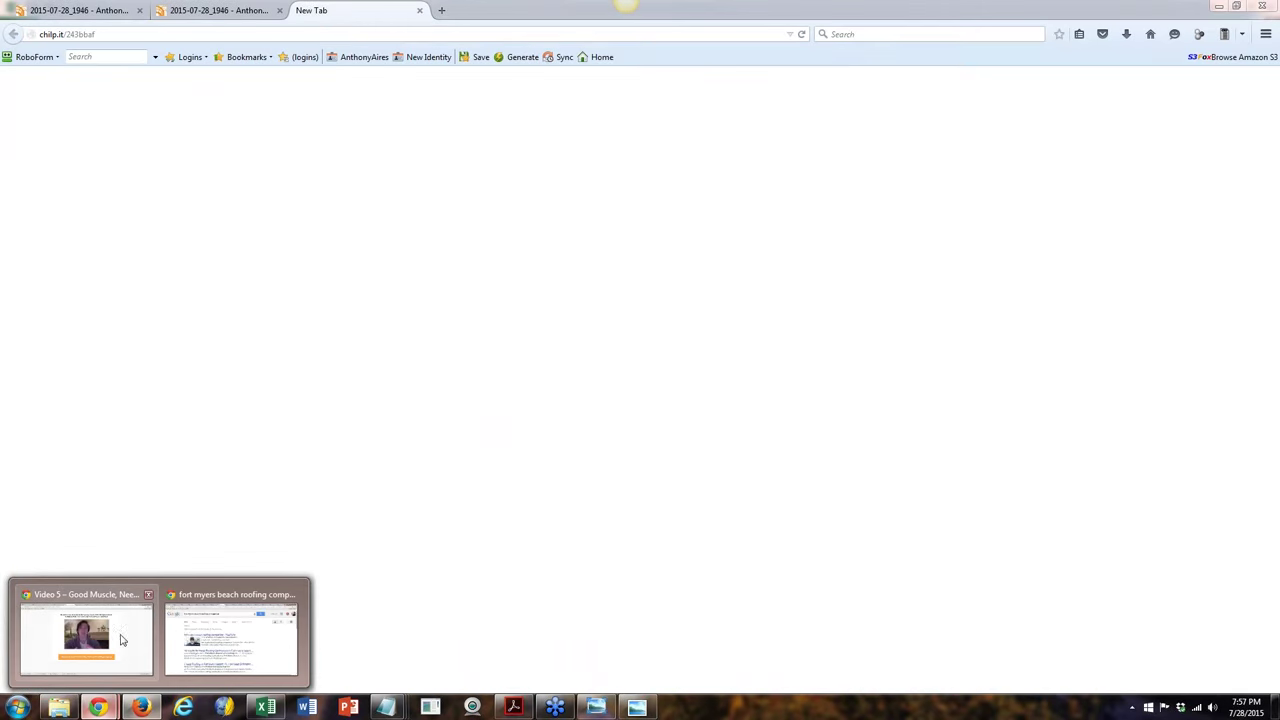
{"action": "left_click", "coordinate": [183, 632]}
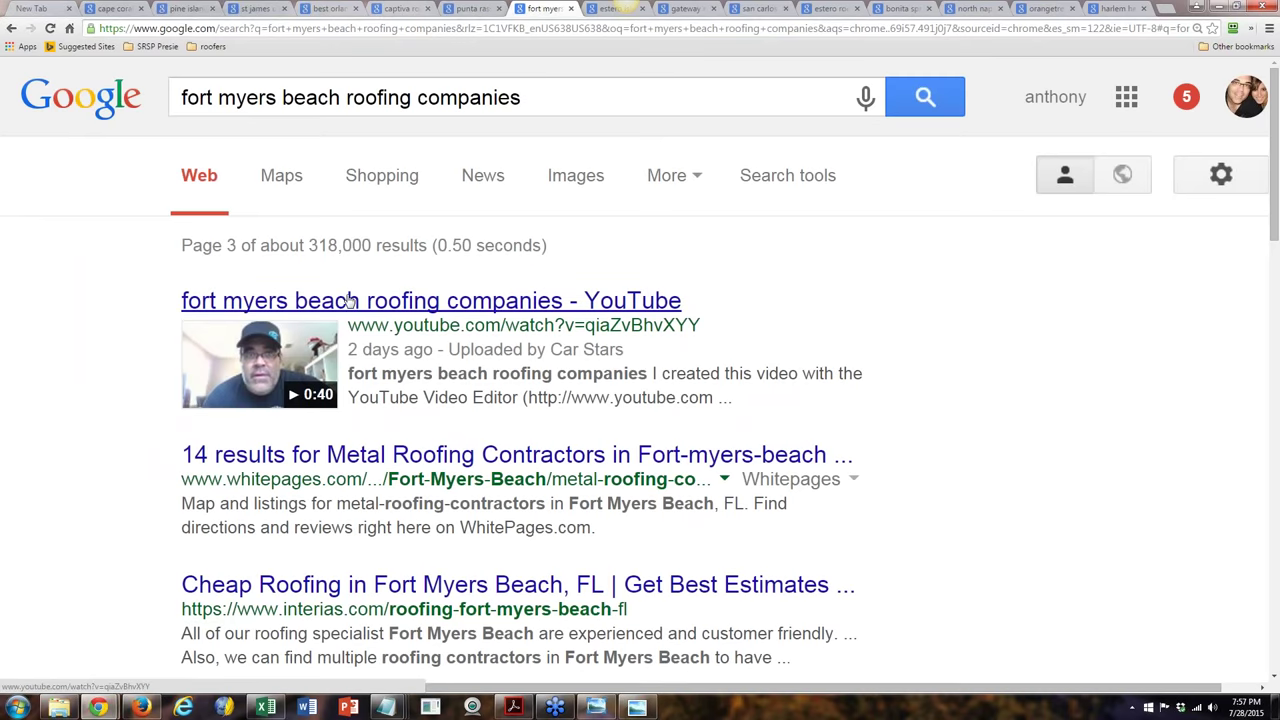
Step: Examine the "estero island roofing companies" results and compare the YouTube video listing with the surrounding ads and websites
{"action": "left_click", "coordinate": [598, 9]}
{"action": "scroll", "coordinate": [126, 302], "scroll_direction": "down", "scroll_amount": 3}
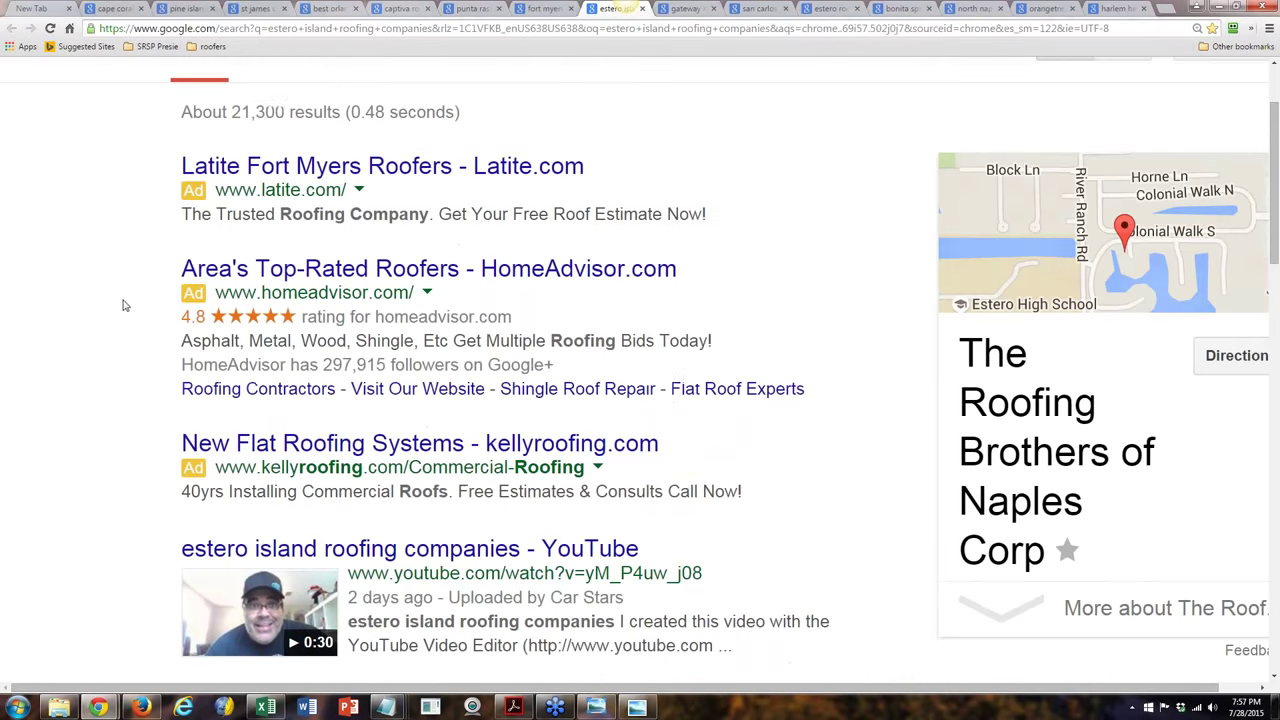
{"action": "scroll", "coordinate": [124, 305], "scroll_direction": "down", "scroll_amount": 5}
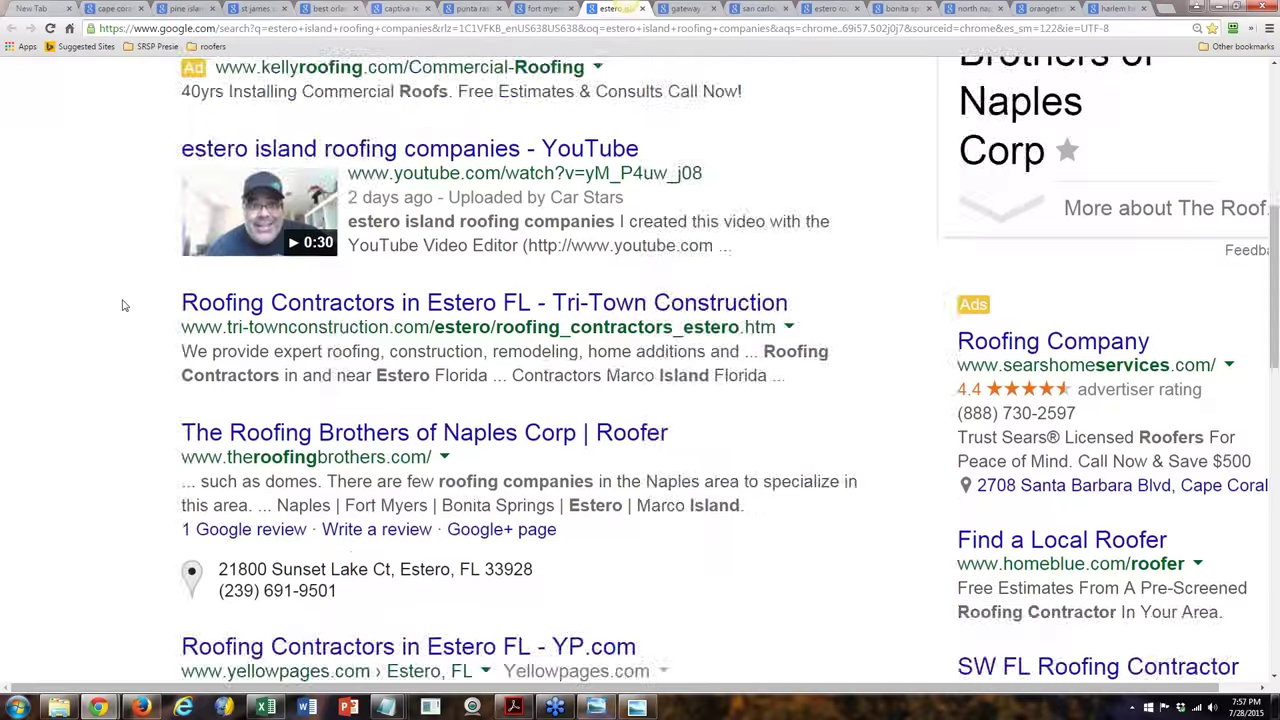
{"action": "scroll", "coordinate": [124, 305], "scroll_direction": "down", "scroll_amount": 3}
{"action": "scroll", "coordinate": [124, 305], "scroll_direction": "up", "scroll_amount": 7}
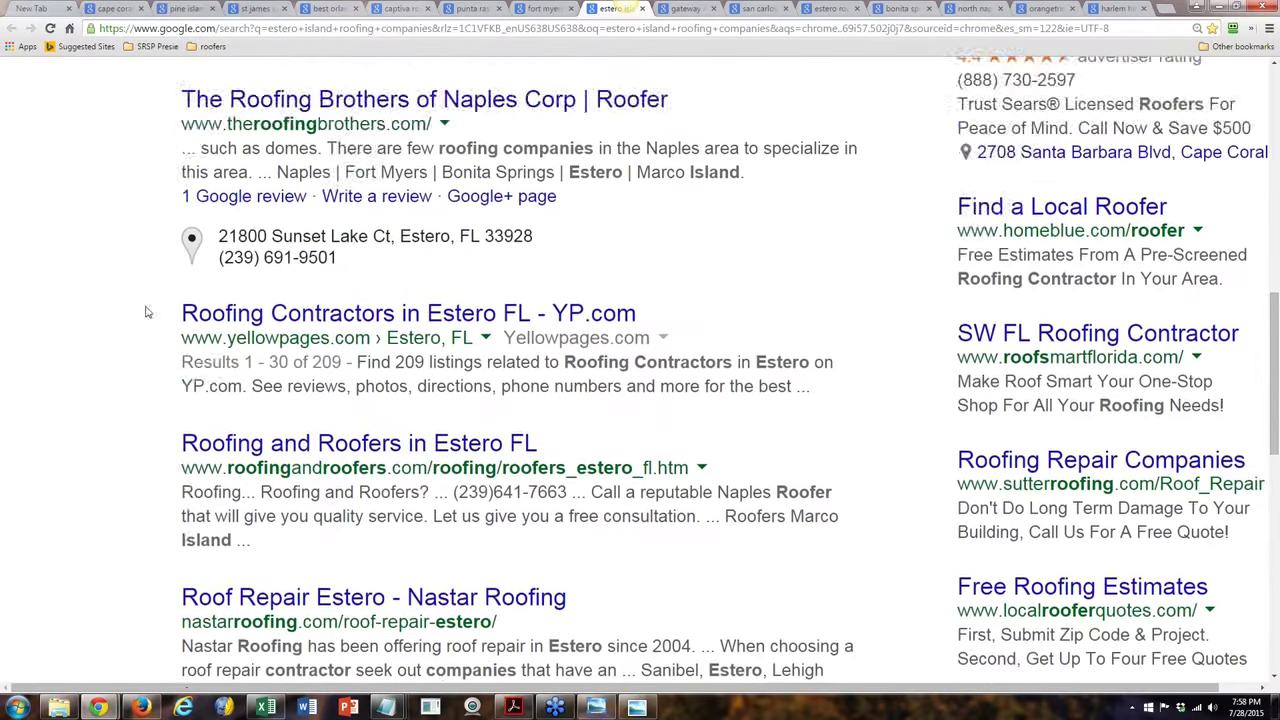
{"action": "scroll", "coordinate": [469, 378], "scroll_direction": "up", "scroll_amount": 2}
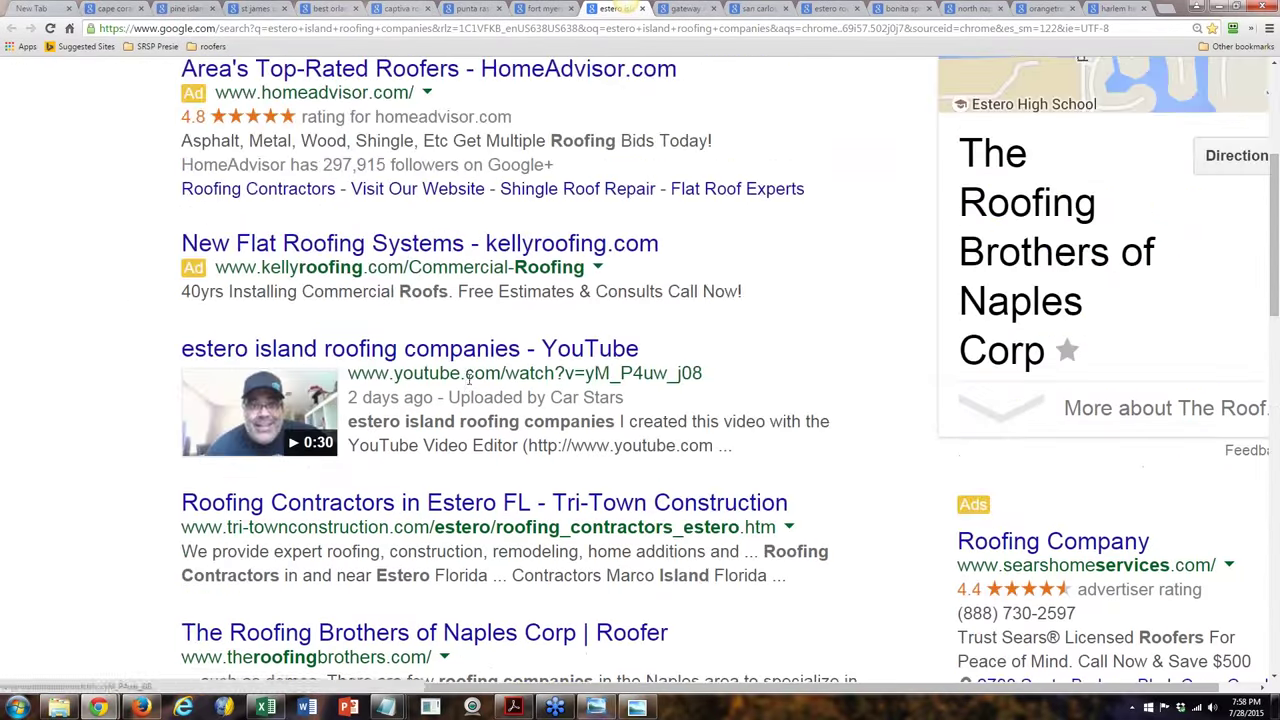
{"action": "scroll", "coordinate": [393, 400], "scroll_direction": "up", "scroll_amount": 1}
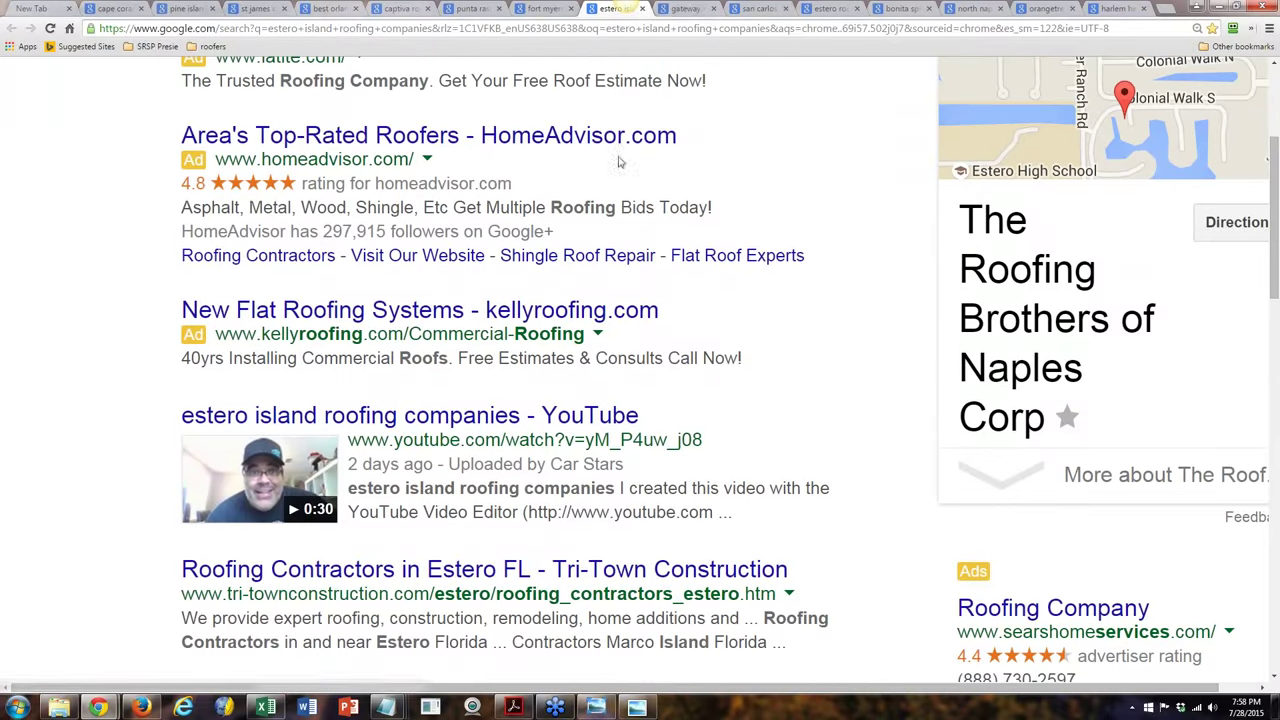
Step: Look through the "gateway roofing companies" results for a YouTube video listing
{"action": "left_click", "coordinate": [688, 10]}
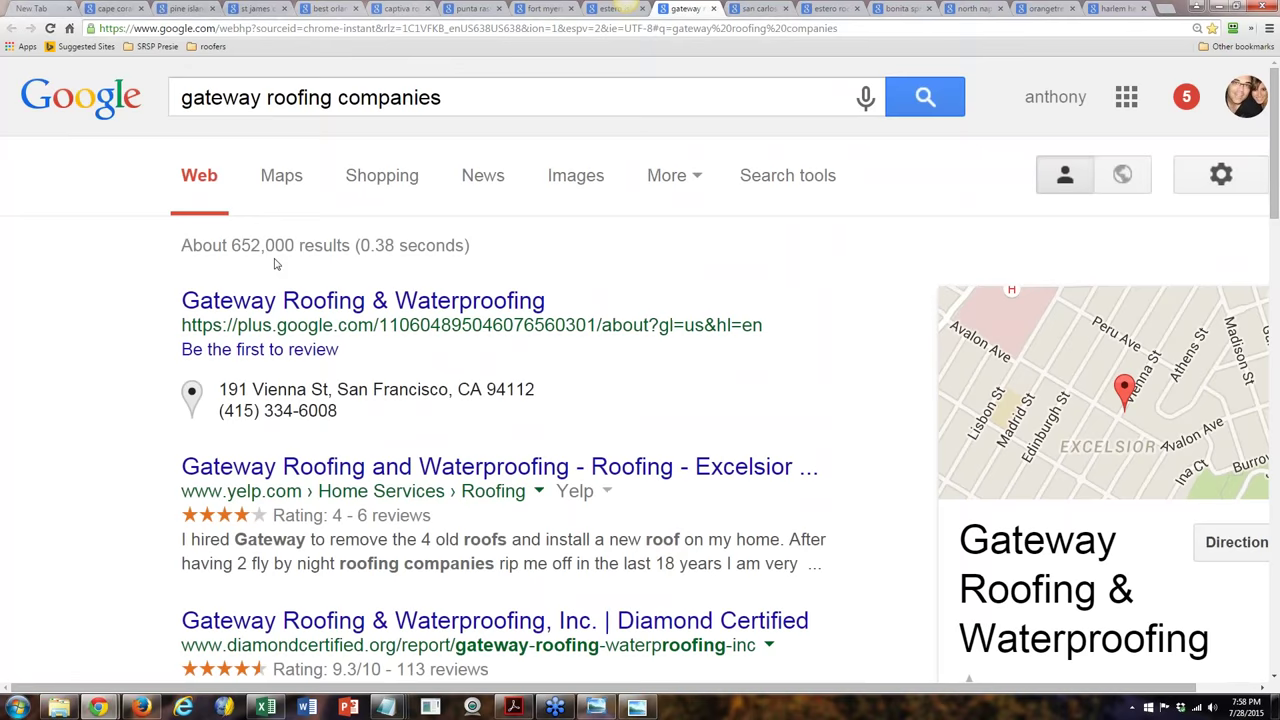
{"action": "scroll", "coordinate": [446, 229], "scroll_direction": "down", "scroll_amount": 4}
{"action": "scroll", "coordinate": [520, 370], "scroll_direction": "down", "scroll_amount": 15}
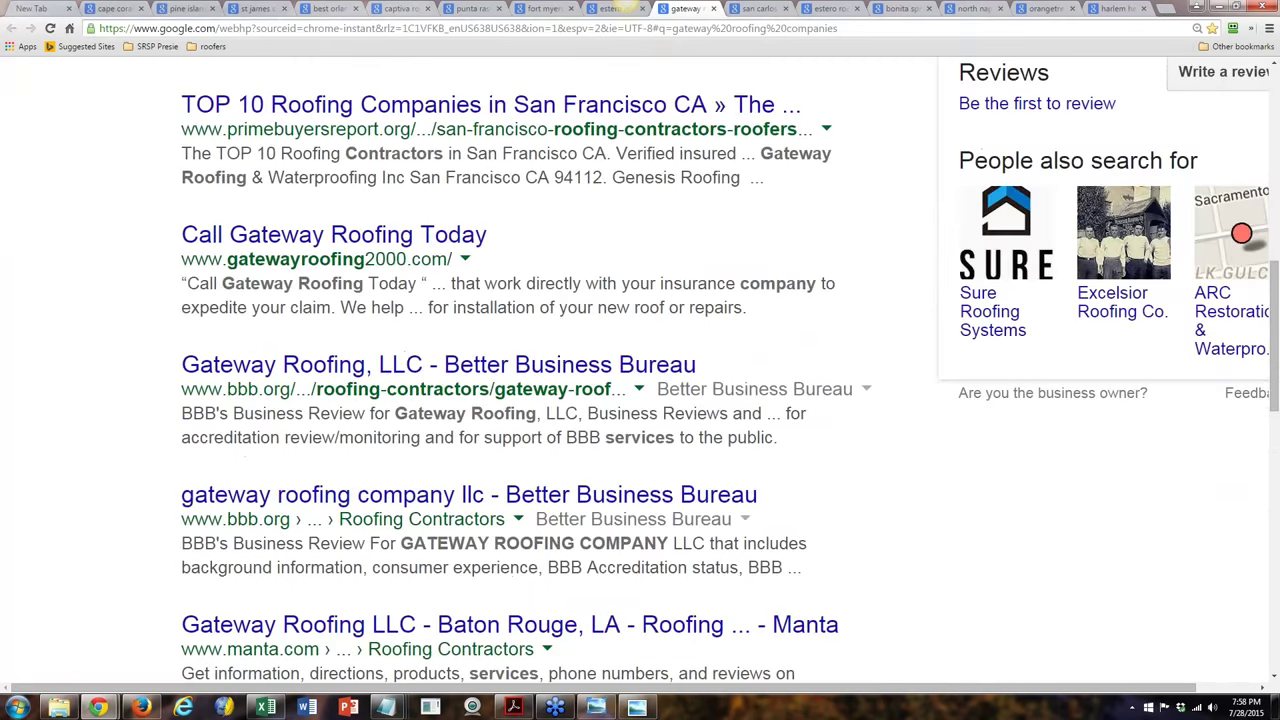
{"action": "scroll", "coordinate": [640, 380], "scroll_direction": "down", "scroll_amount": 3}
{"action": "scroll", "coordinate": [640, 380], "scroll_direction": "up", "scroll_amount": 5}
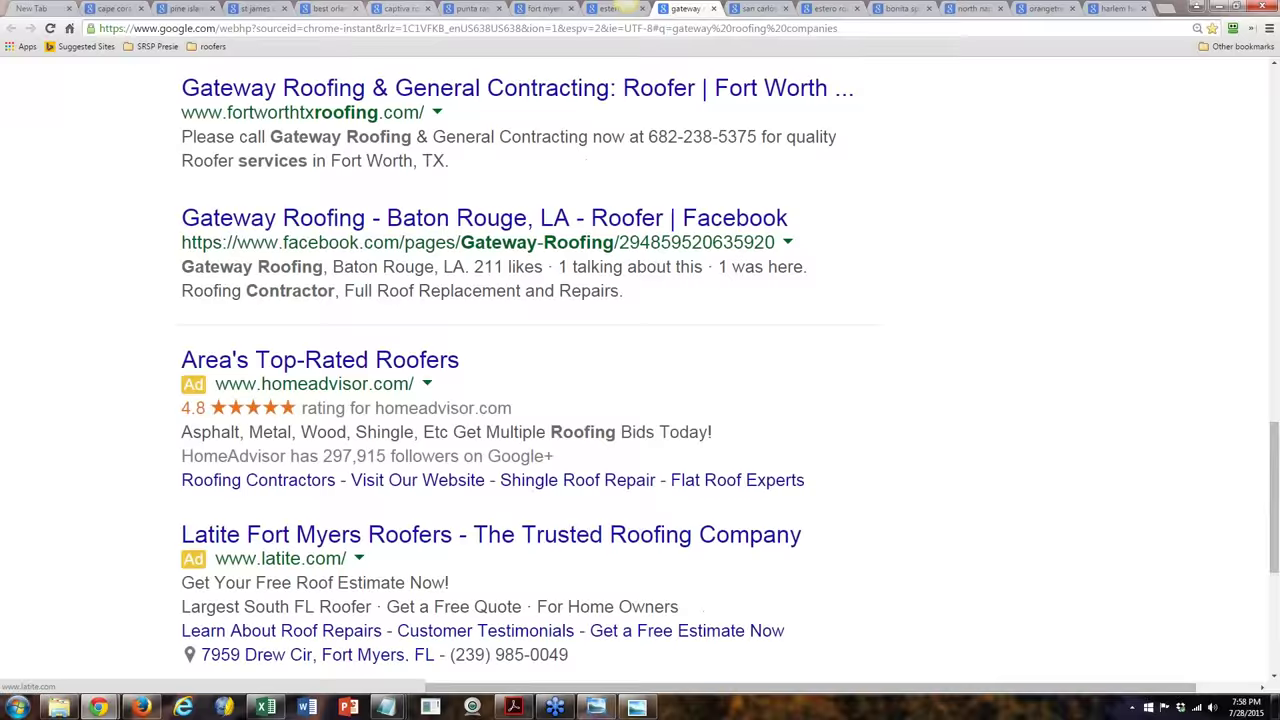
{"action": "scroll", "coordinate": [640, 380], "scroll_direction": "up", "scroll_amount": 7}
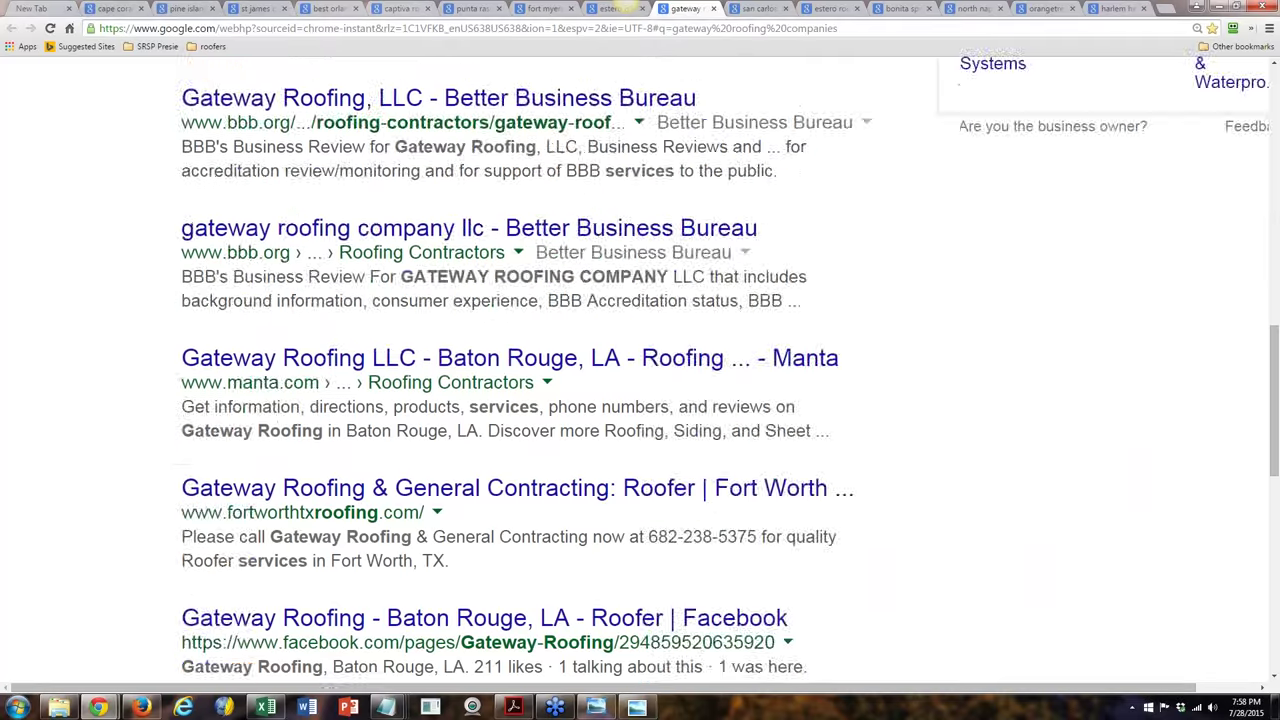
Step: Finish looking through page 1 of the "gateway roofing companies" results and continue on page 2 to locate the YouTube video listing
{"action": "scroll", "coordinate": [152, 289], "scroll_direction": "up", "scroll_amount": 7}
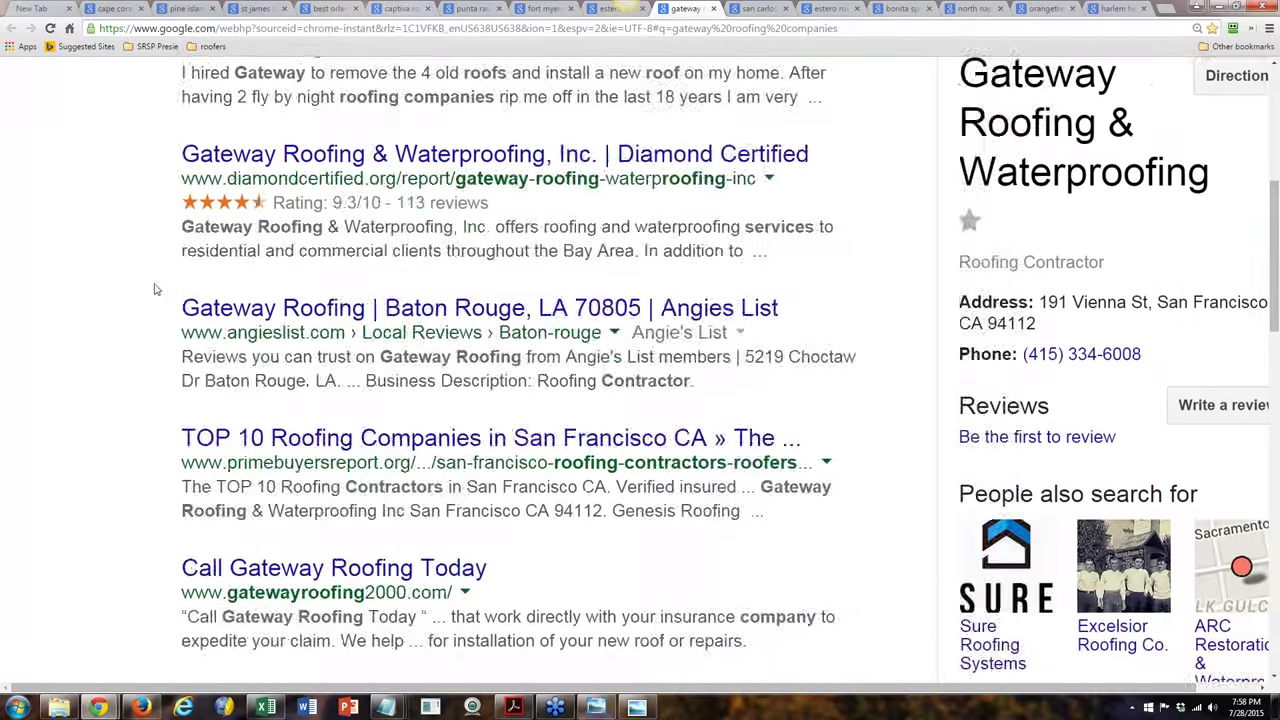
{"action": "scroll", "coordinate": [151, 289], "scroll_direction": "down", "scroll_amount": 3}
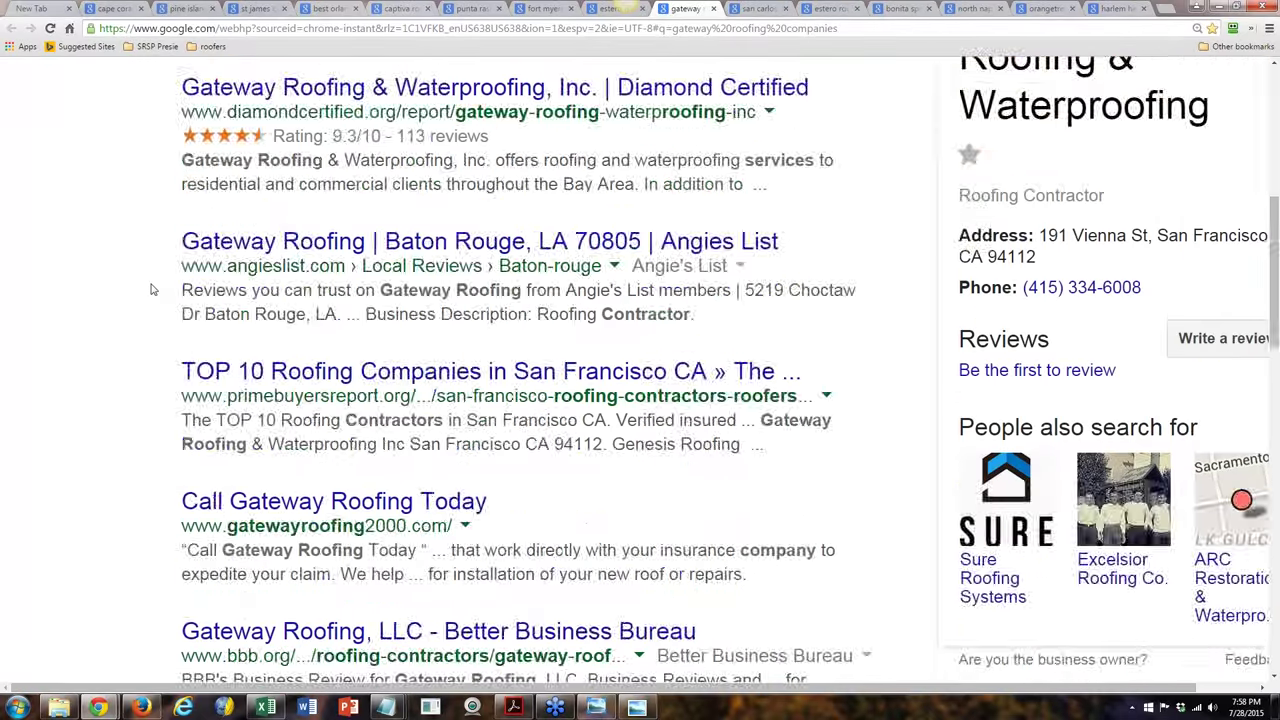
{"action": "scroll", "coordinate": [151, 289], "scroll_direction": "up", "scroll_amount": 4}
{"action": "scroll", "coordinate": [151, 289], "scroll_direction": "down", "scroll_amount": 4}
{"action": "scroll", "coordinate": [151, 289], "scroll_direction": "down", "scroll_amount": 20}
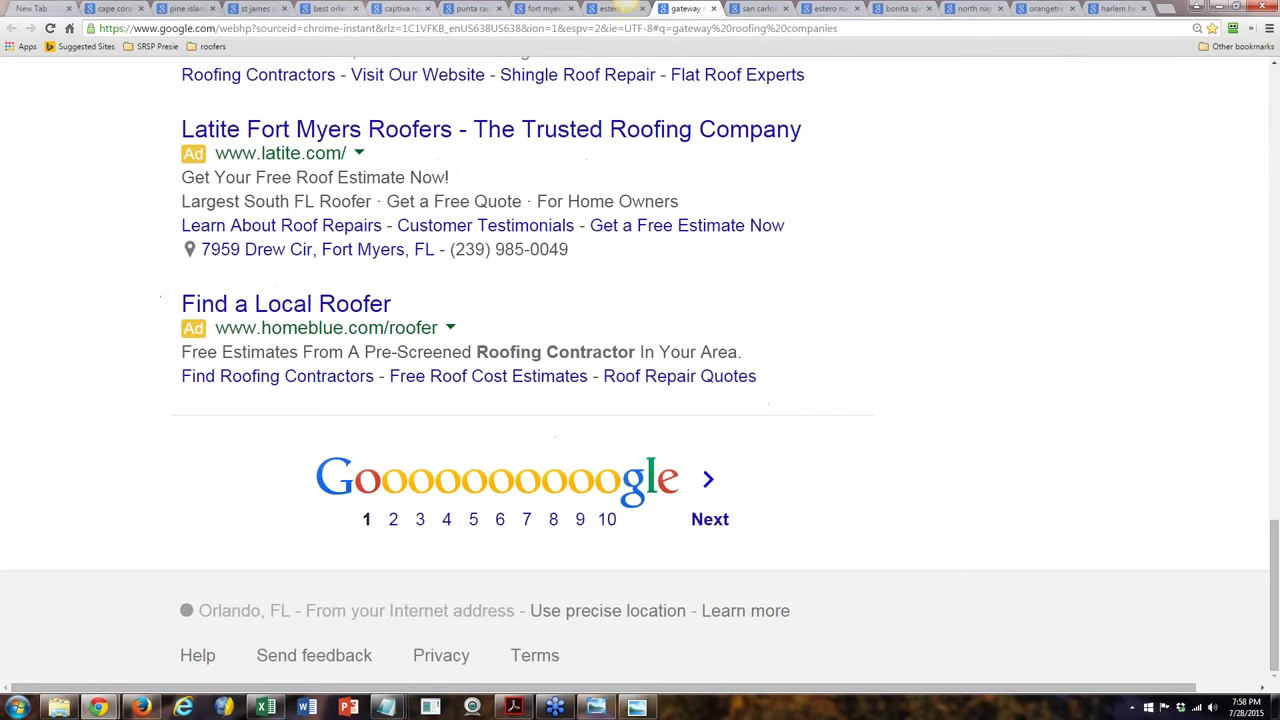
{"action": "left_click", "coordinate": [393, 519]}
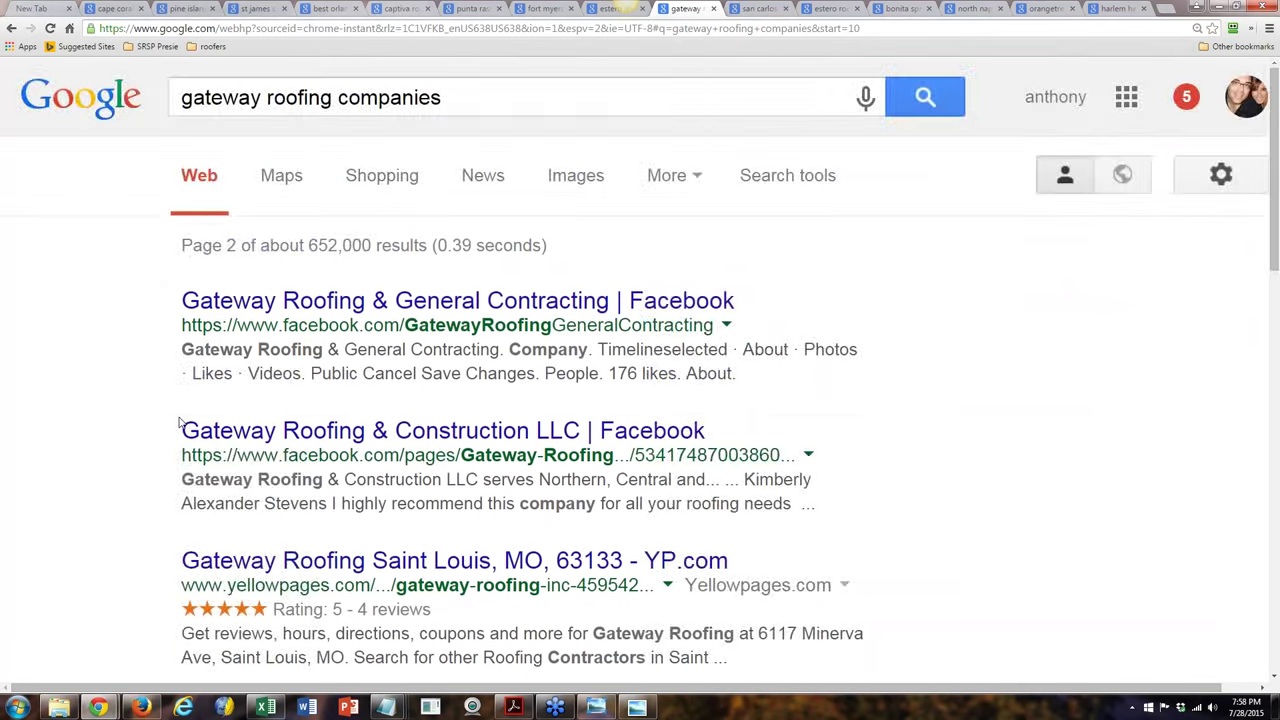
{"action": "scroll", "coordinate": [150, 429], "scroll_direction": "down", "scroll_amount": 8}
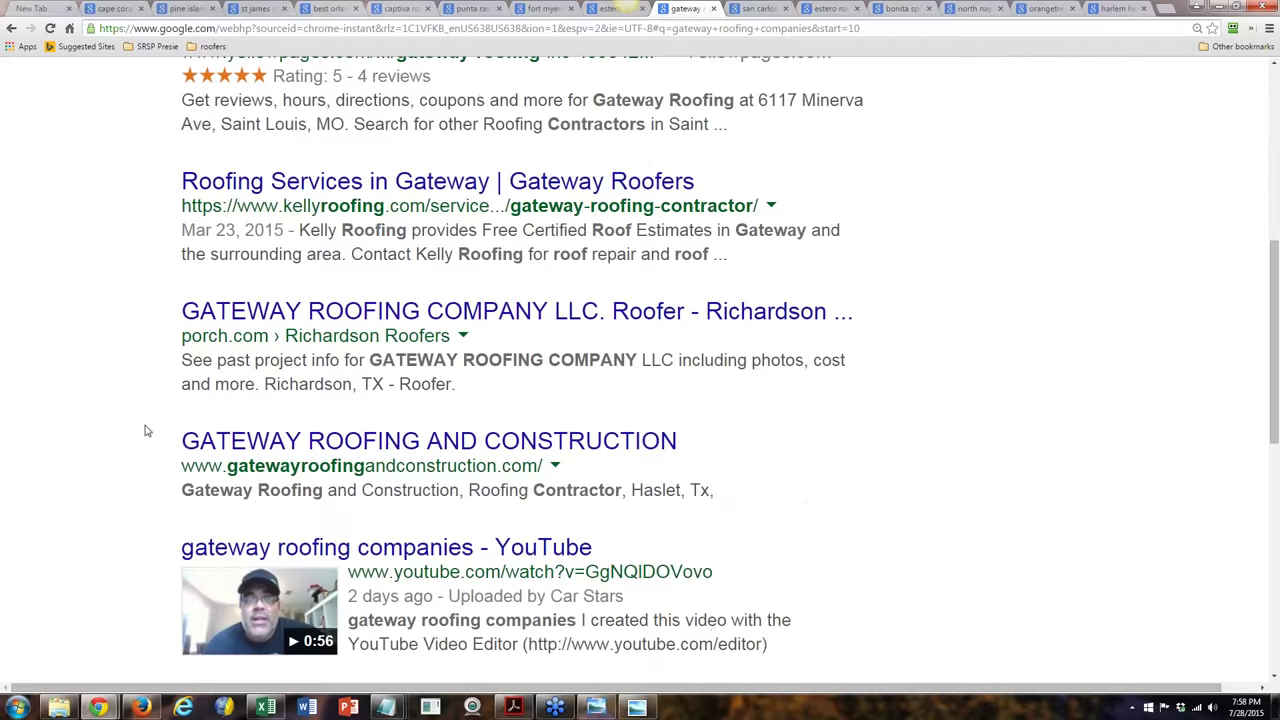
{"action": "scroll", "coordinate": [145, 431], "scroll_direction": "down", "scroll_amount": 4}
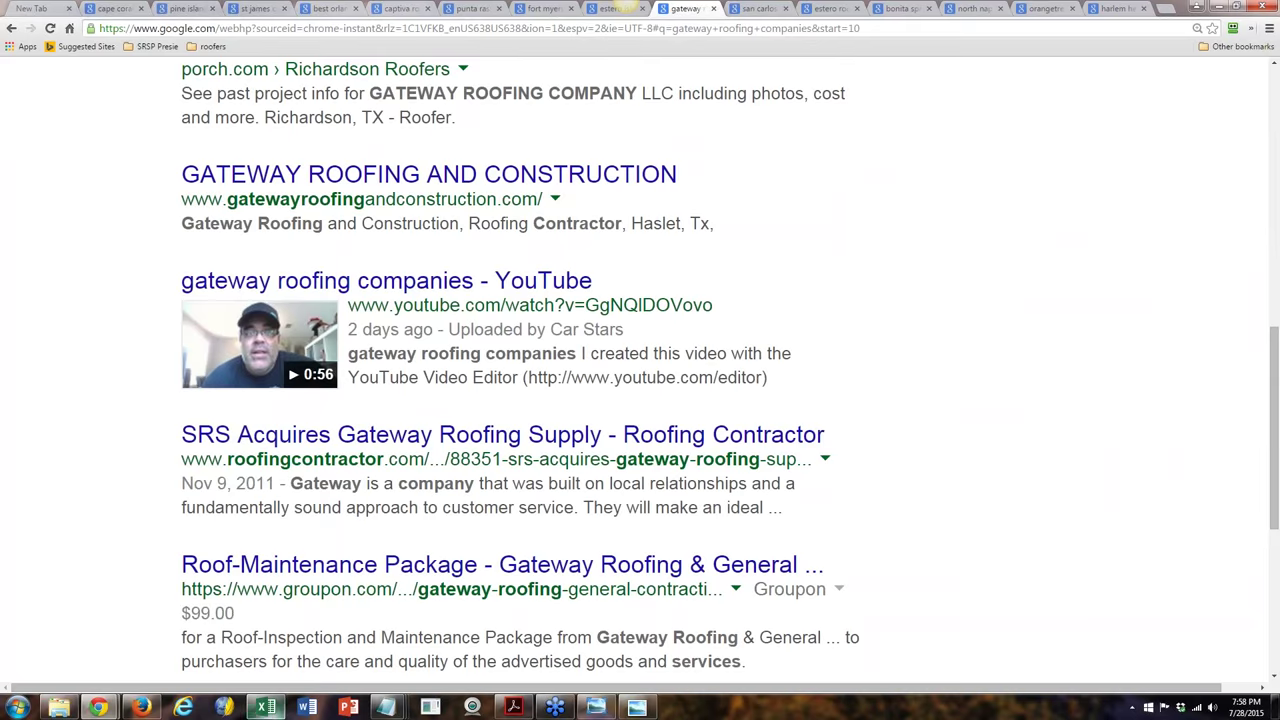
Step: Switch to Excel to review the manual promotion steps, and return to the "gateway roofing companies" results in Chrome
{"action": "left_click", "coordinate": [266, 707]}
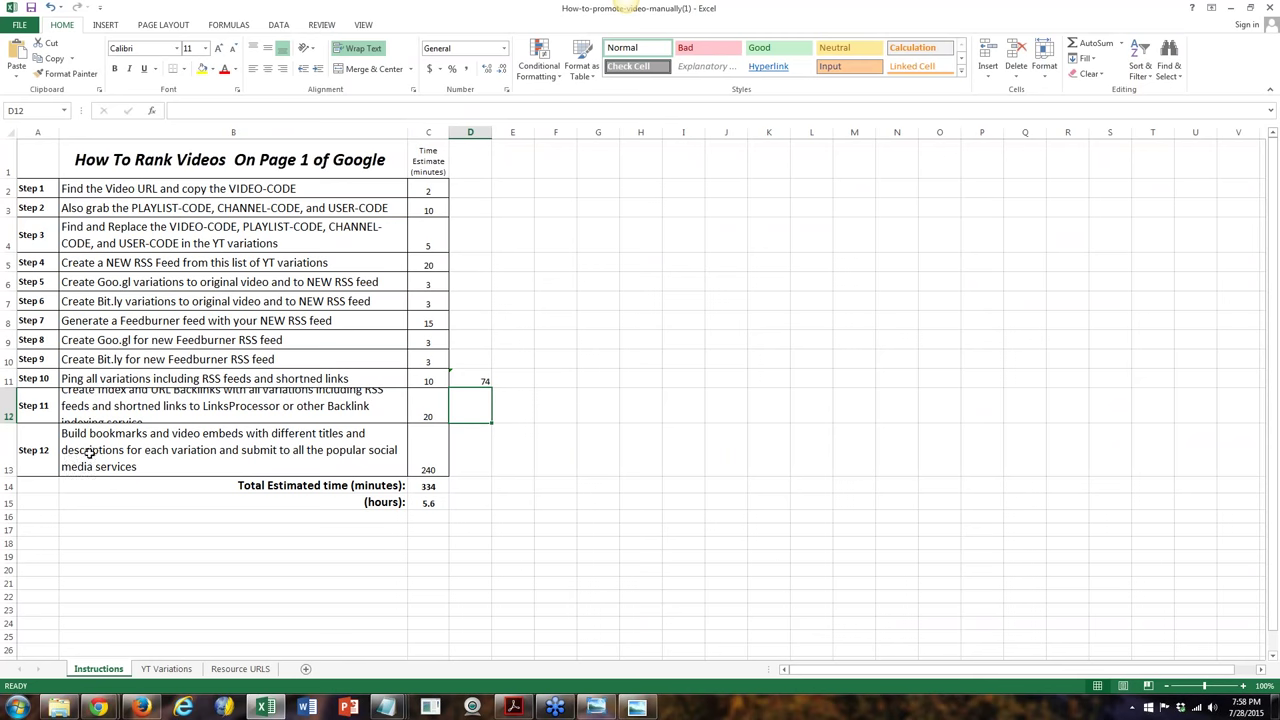
{"action": "left_click", "coordinate": [140, 707]}
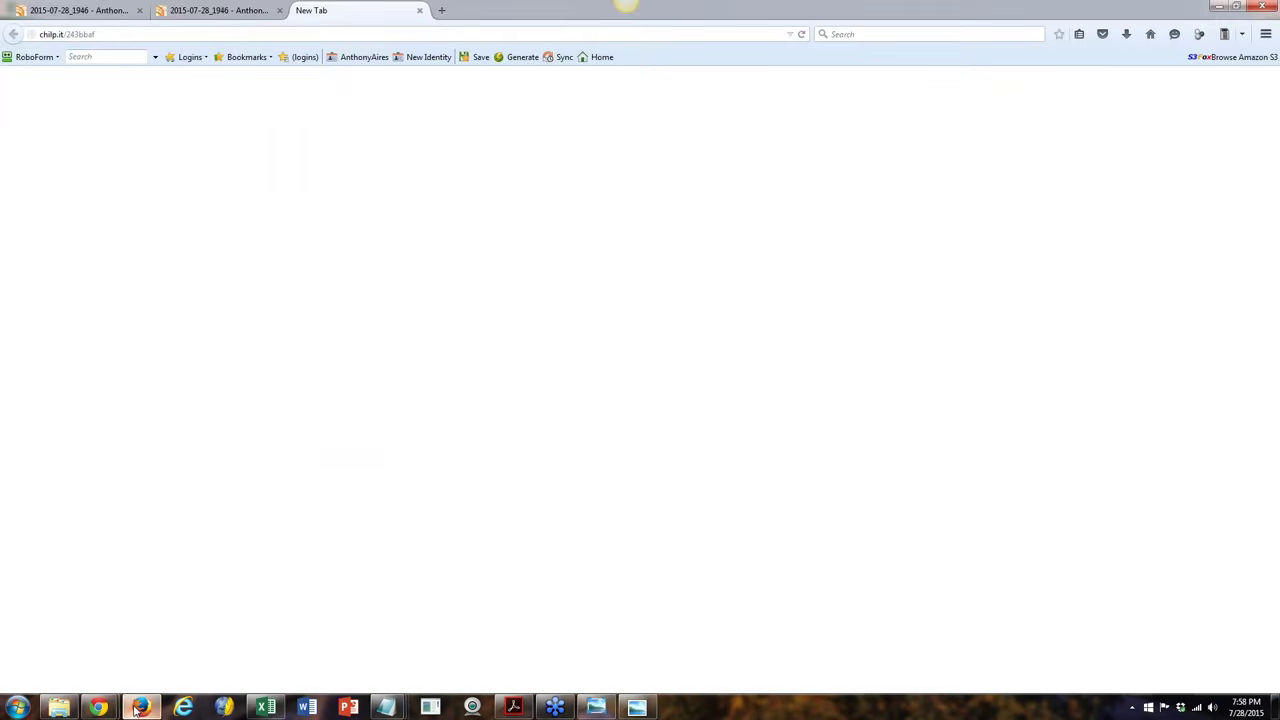
{"action": "mouse_move", "coordinate": [98, 707]}
{"action": "left_click", "coordinate": [185, 630]}
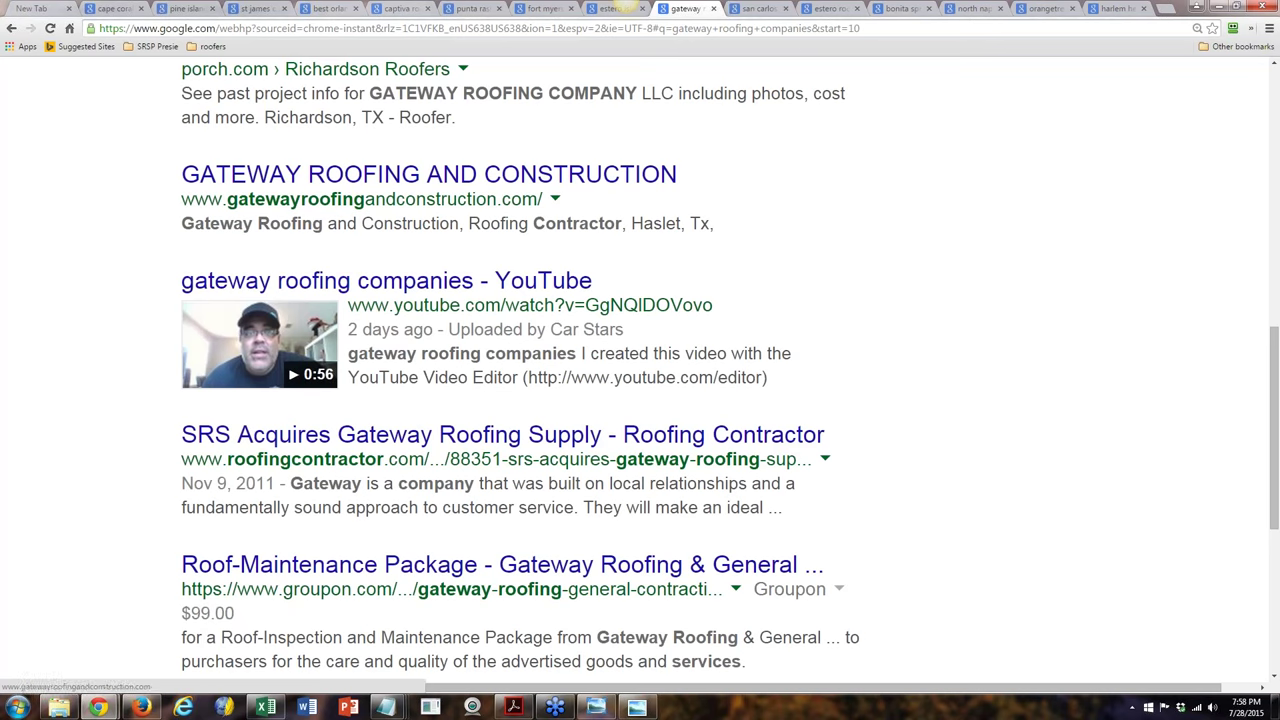
Step: Look through page 1 of the "san carlos park roofing companies" results for the YouTube video listing
{"action": "left_click", "coordinate": [752, 12]}
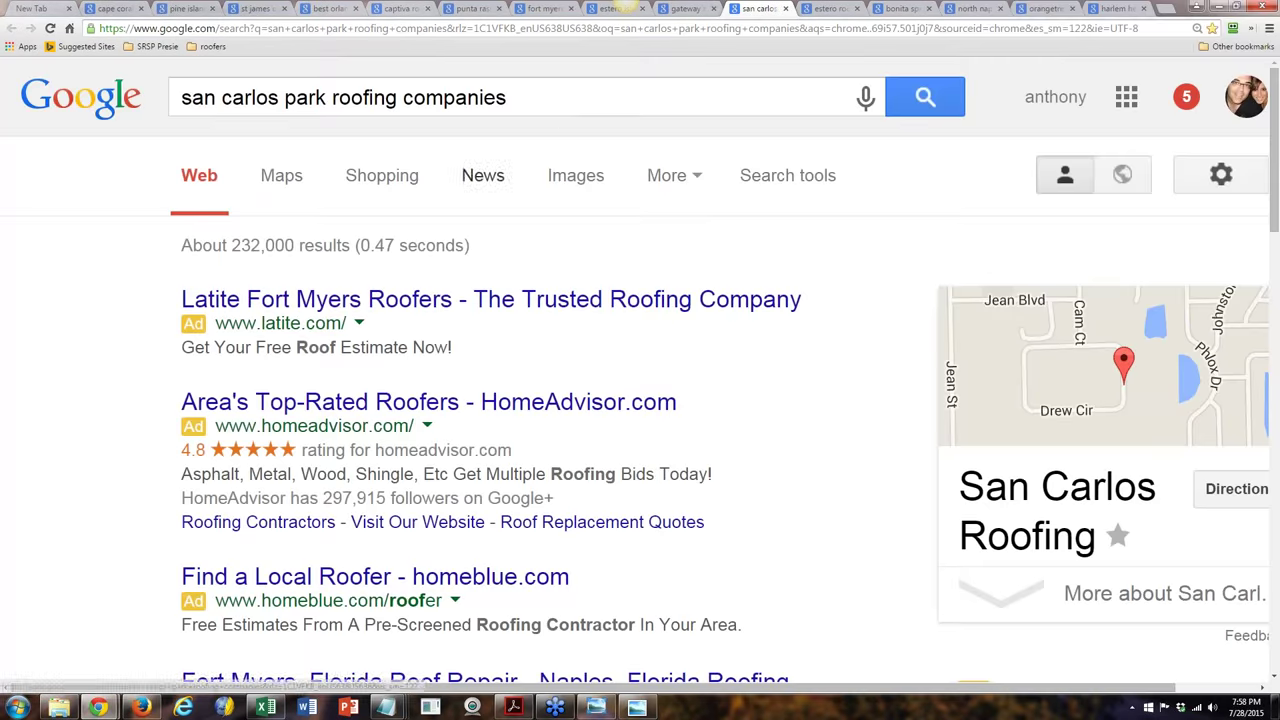
{"action": "scroll", "coordinate": [153, 306], "scroll_direction": "down", "scroll_amount": 1}
{"action": "scroll", "coordinate": [153, 306], "scroll_direction": "down", "scroll_amount": 2}
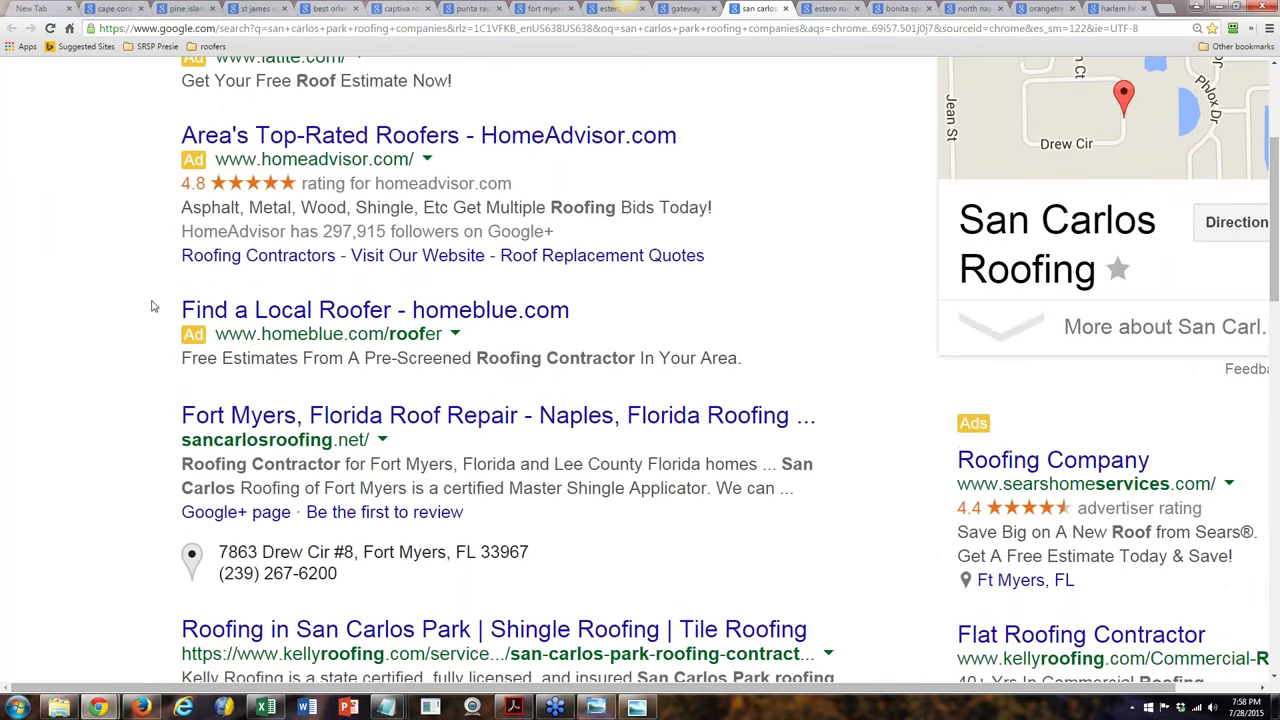
{"action": "scroll", "coordinate": [153, 306], "scroll_direction": "down", "scroll_amount": 3}
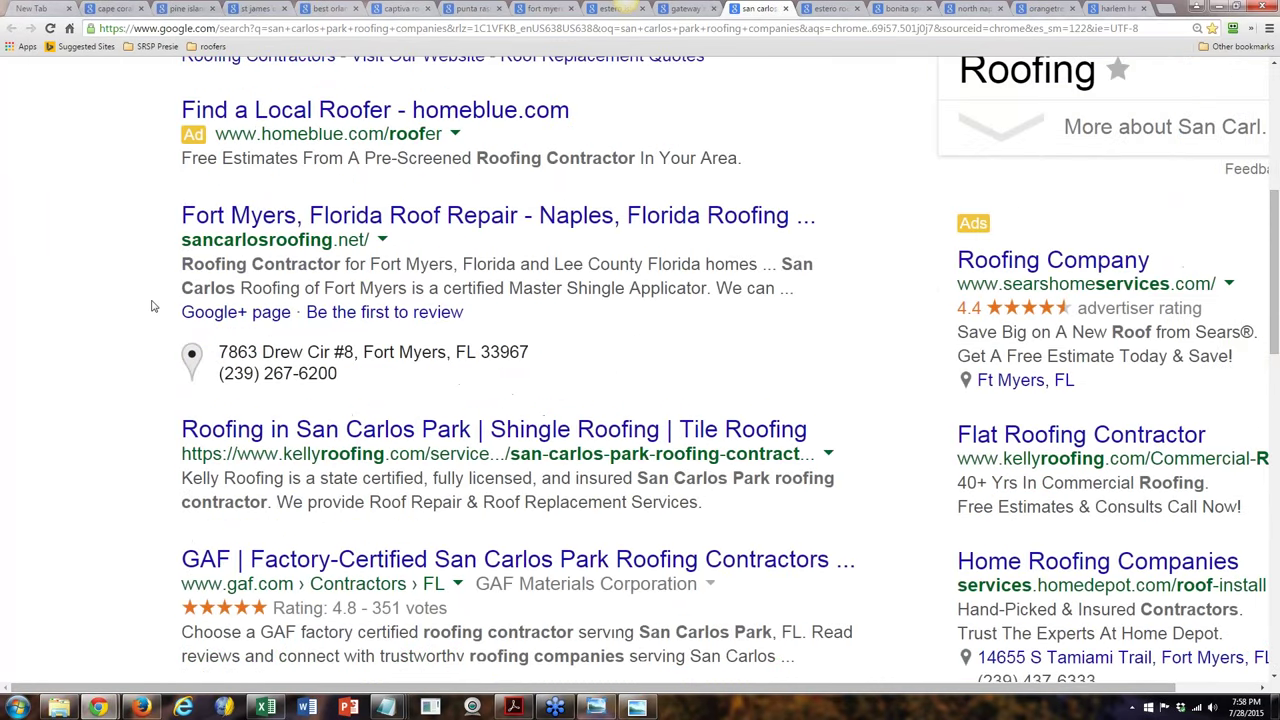
{"action": "scroll", "coordinate": [153, 306], "scroll_direction": "down", "scroll_amount": 5}
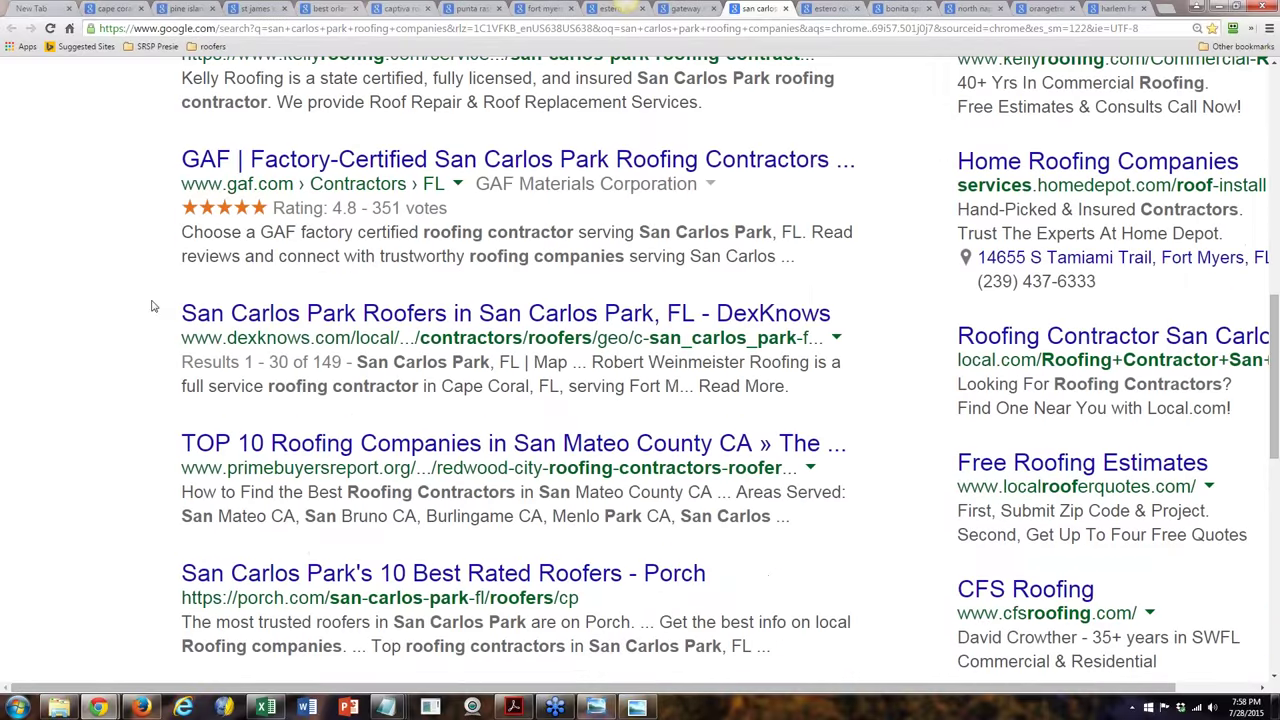
{"action": "scroll", "coordinate": [153, 306], "scroll_direction": "down", "scroll_amount": 5}
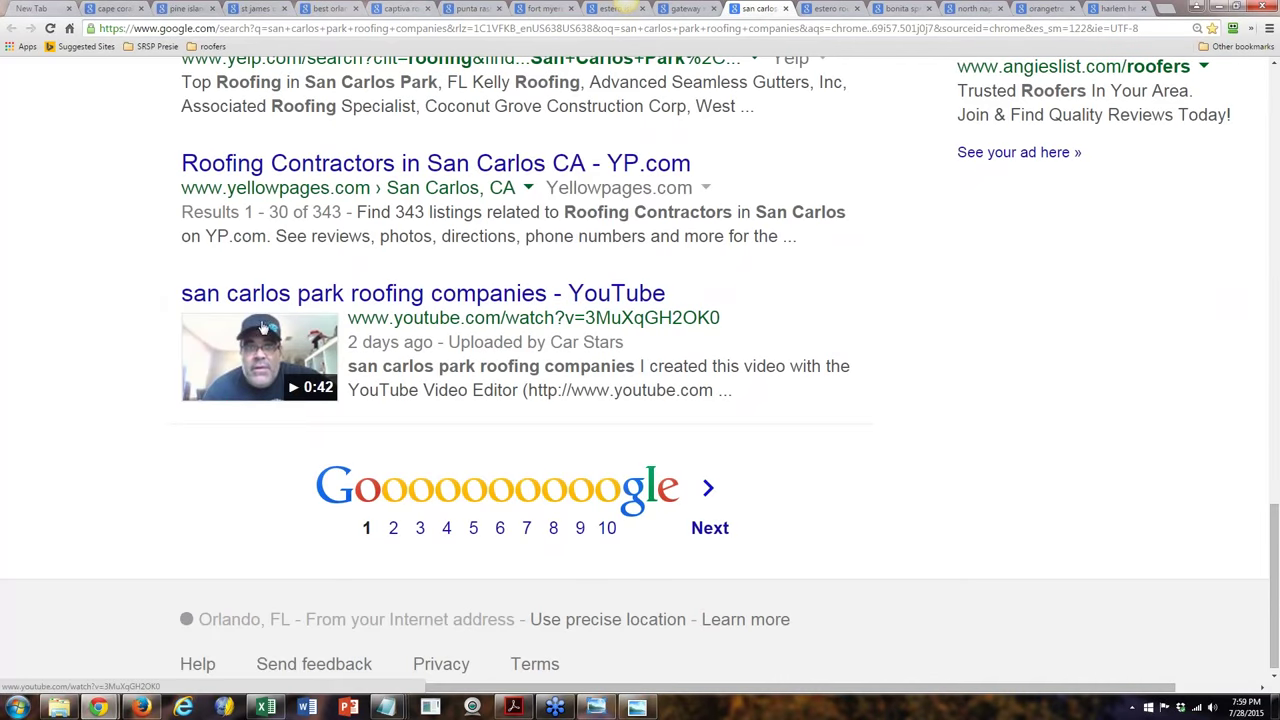
Step: Examine page 1 of the "estero roofing companies" results for a YouTube video listing
{"action": "left_click", "coordinate": [822, 8]}
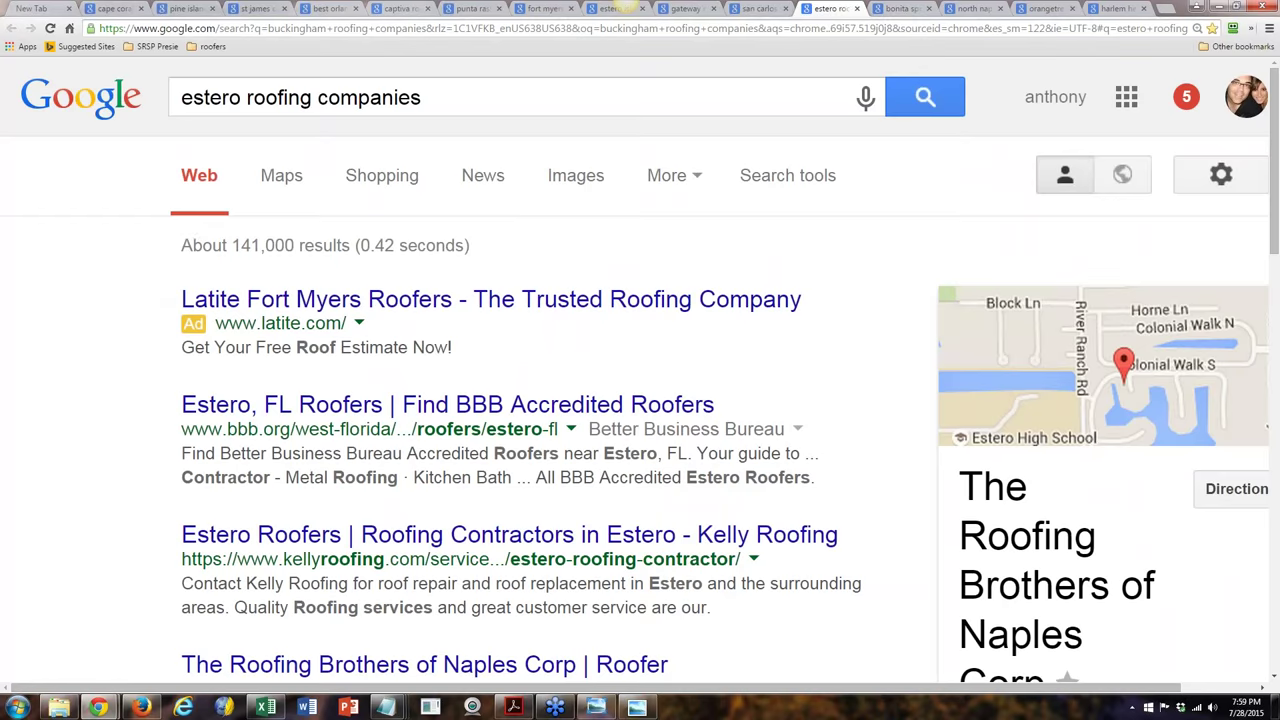
{"action": "scroll", "coordinate": [219, 244], "scroll_direction": "down", "scroll_amount": 1}
{"action": "scroll", "coordinate": [219, 244], "scroll_direction": "up", "scroll_amount": 1}
{"action": "scroll", "coordinate": [210, 218], "scroll_direction": "down", "scroll_amount": 6}
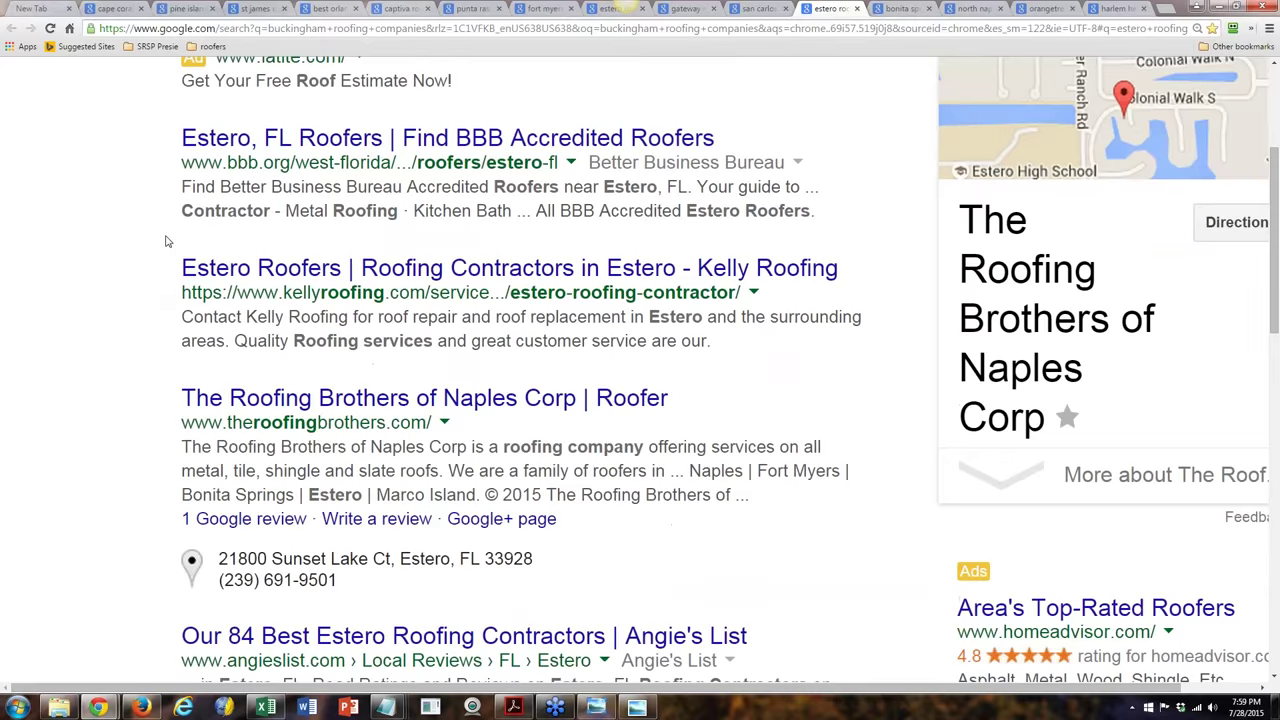
{"action": "scroll", "coordinate": [165, 242], "scroll_direction": "down", "scroll_amount": 8}
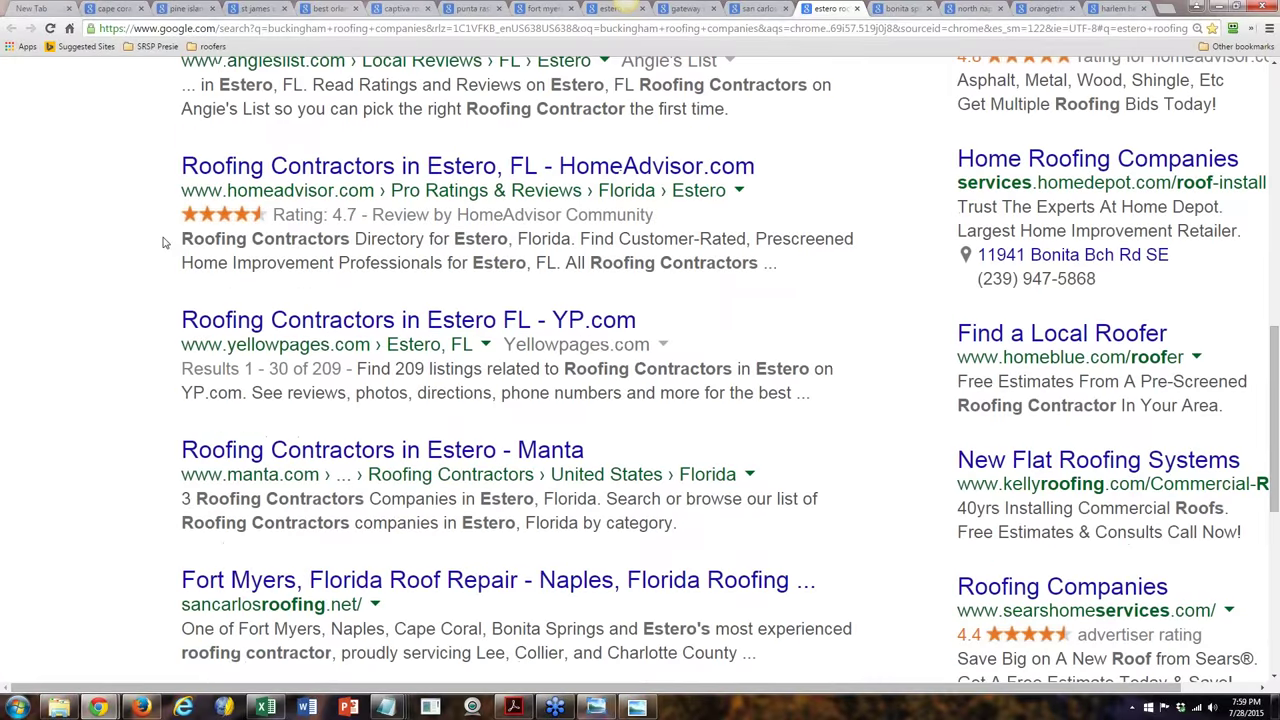
{"action": "scroll", "coordinate": [165, 242], "scroll_direction": "down", "scroll_amount": 5}
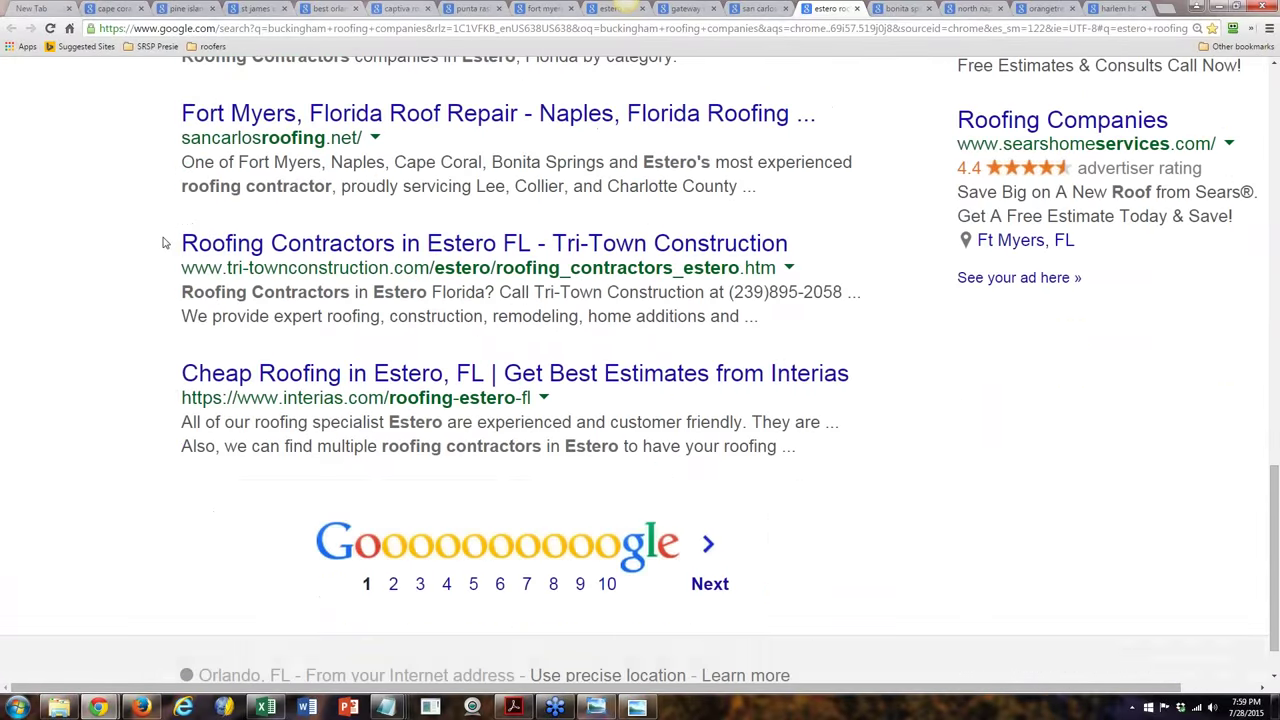
{"action": "scroll", "coordinate": [165, 242], "scroll_direction": "up", "scroll_amount": 4}
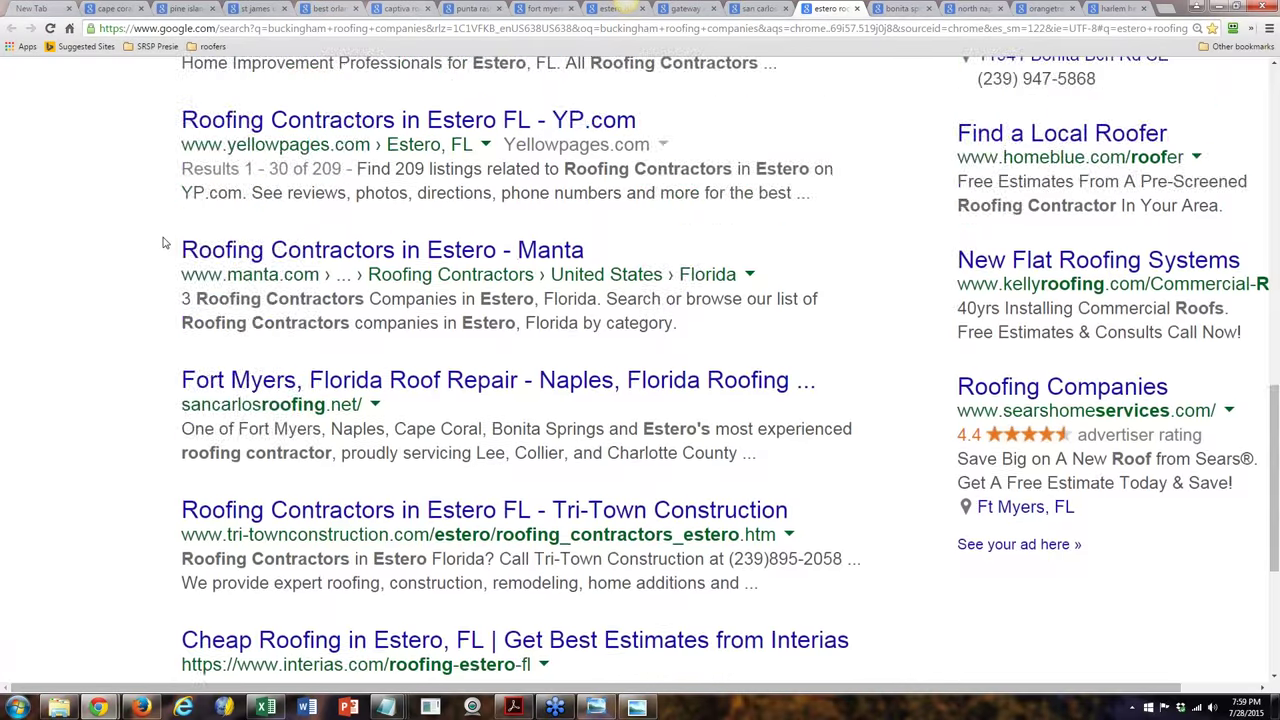
{"action": "scroll", "coordinate": [165, 242], "scroll_direction": "up", "scroll_amount": 5}
{"action": "scroll", "coordinate": [165, 242], "scroll_direction": "down", "scroll_amount": 10}
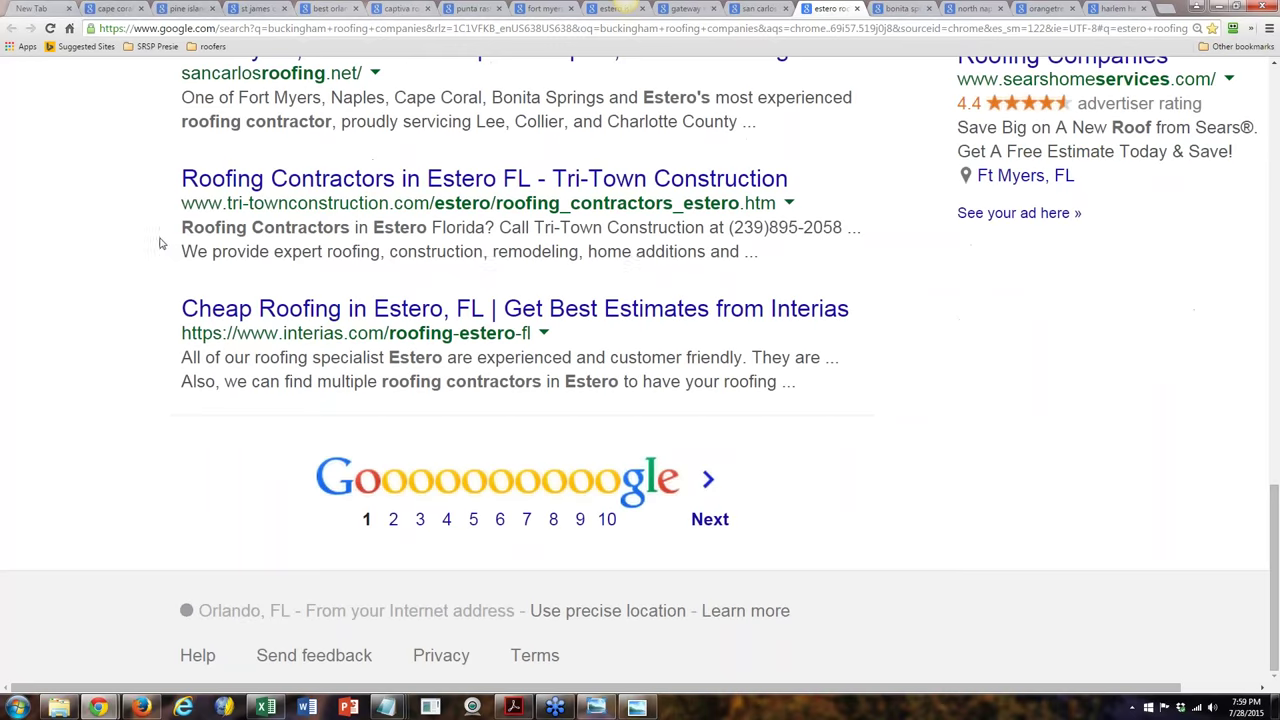
Step: Continue through pages 2 and 3 of the "estero roofing companies" results to locate the YouTube video listing
{"action": "left_click", "coordinate": [394, 521]}
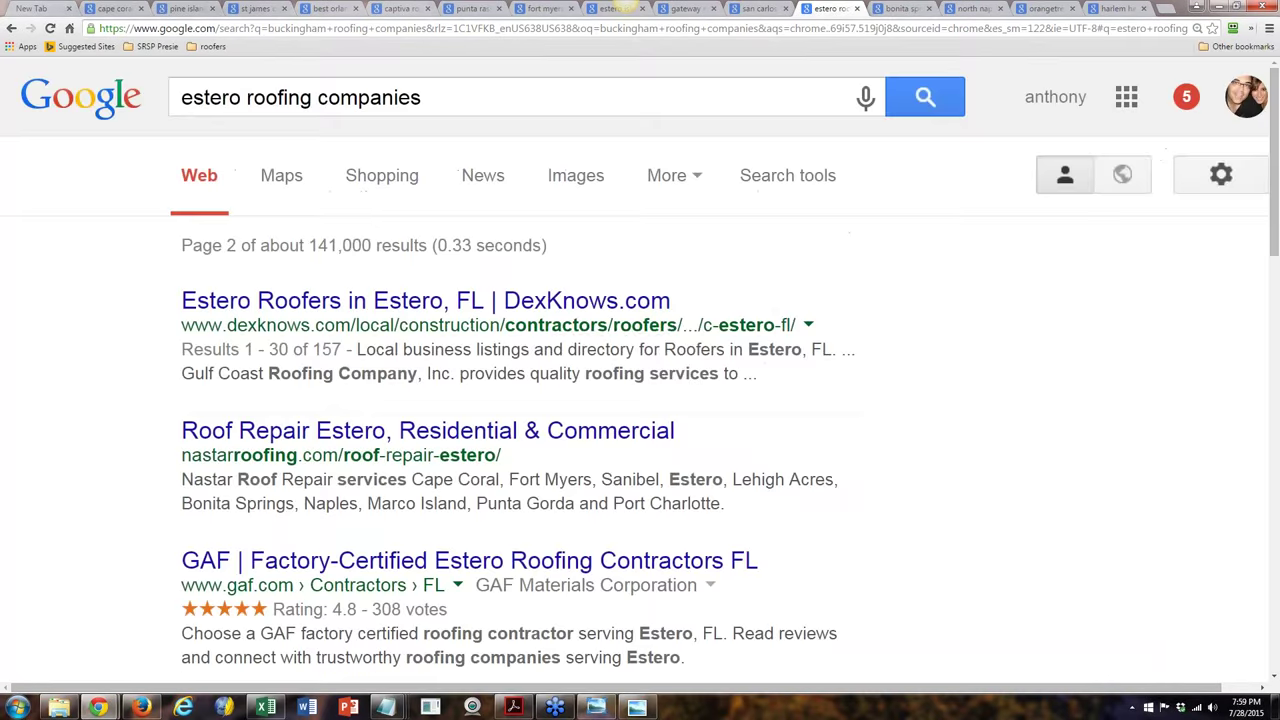
{"action": "scroll", "coordinate": [165, 467], "scroll_direction": "down", "scroll_amount": 5}
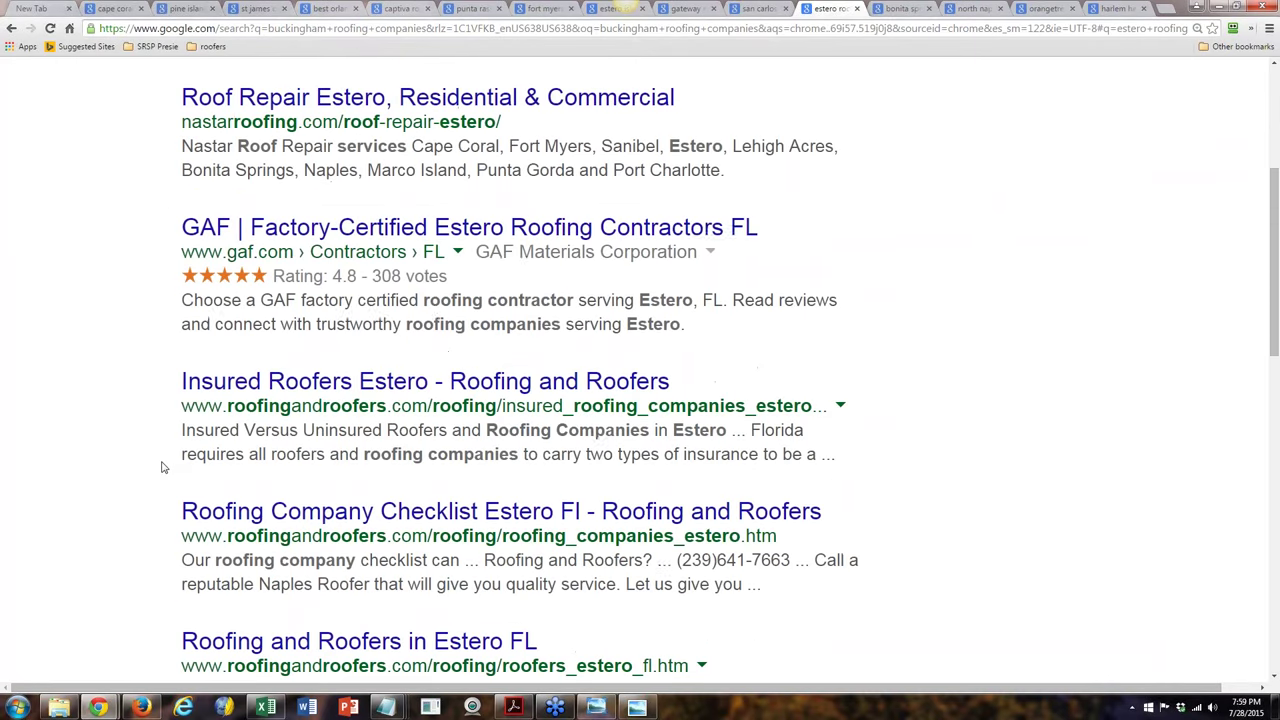
{"action": "scroll", "coordinate": [163, 467], "scroll_direction": "down", "scroll_amount": 5}
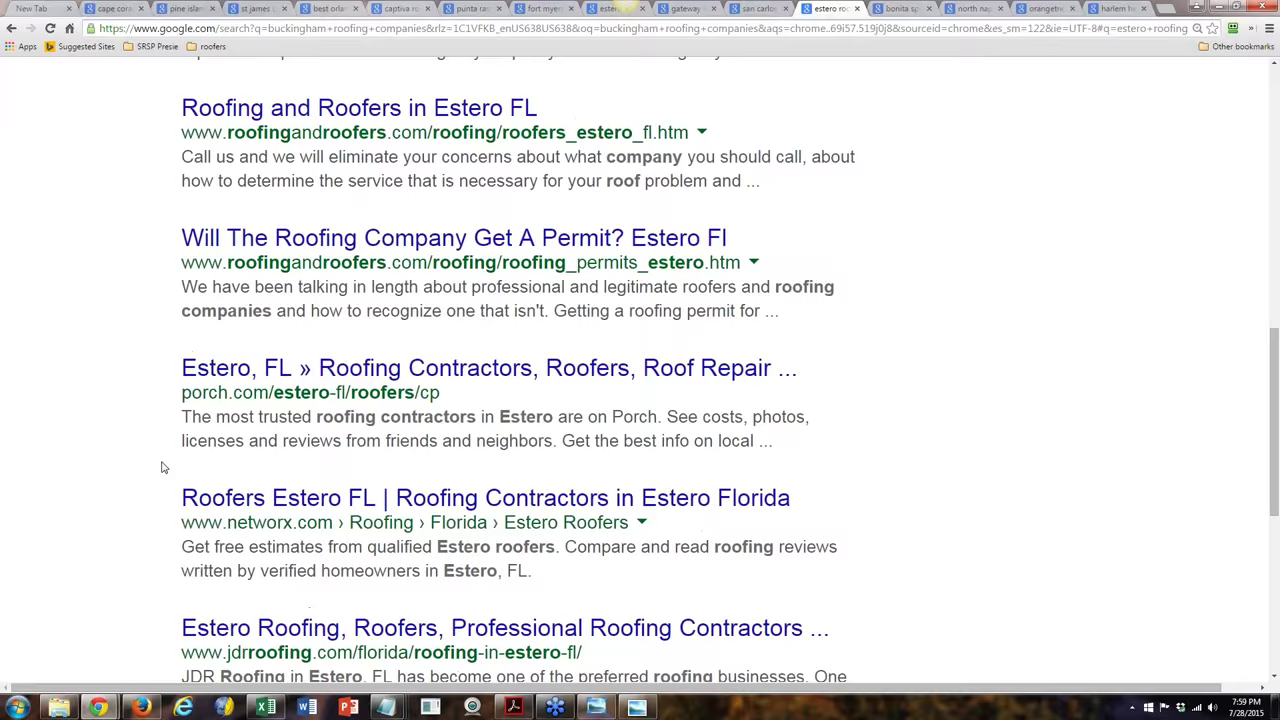
{"action": "scroll", "coordinate": [164, 467], "scroll_direction": "down", "scroll_amount": 4}
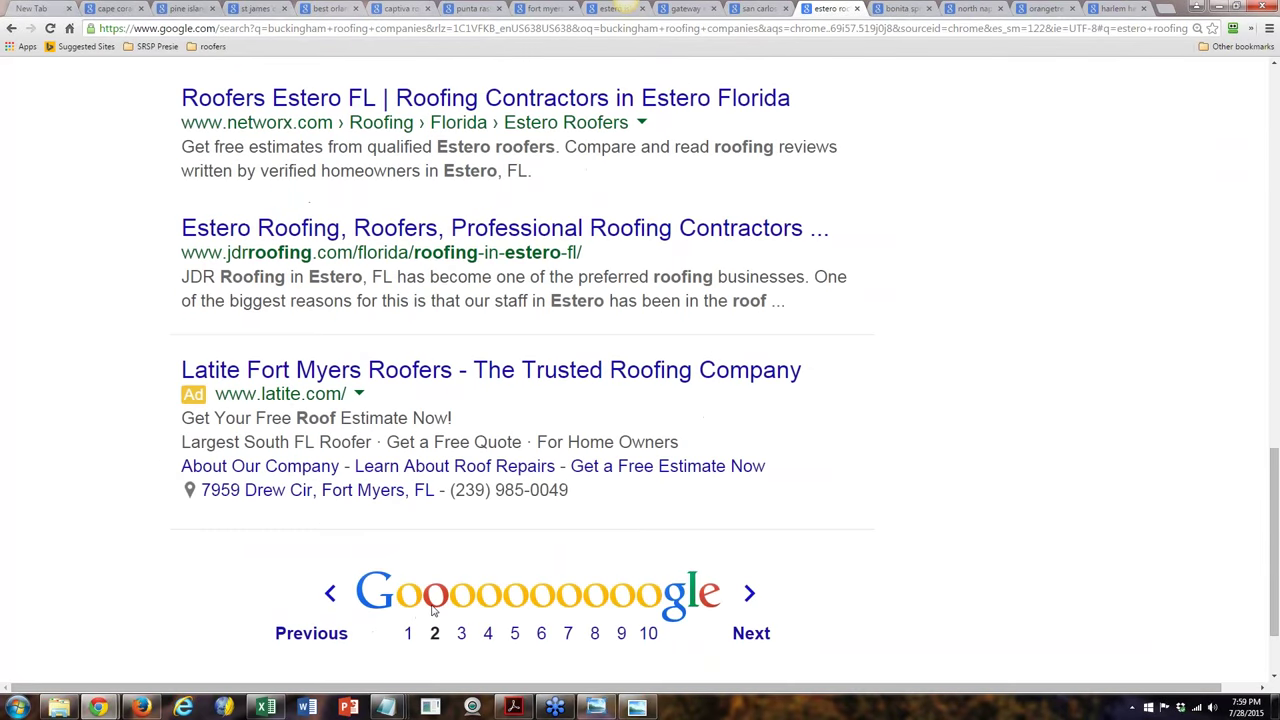
{"action": "left_click", "coordinate": [461, 633]}
{"action": "scroll", "coordinate": [286, 526], "scroll_direction": "down", "scroll_amount": 1}
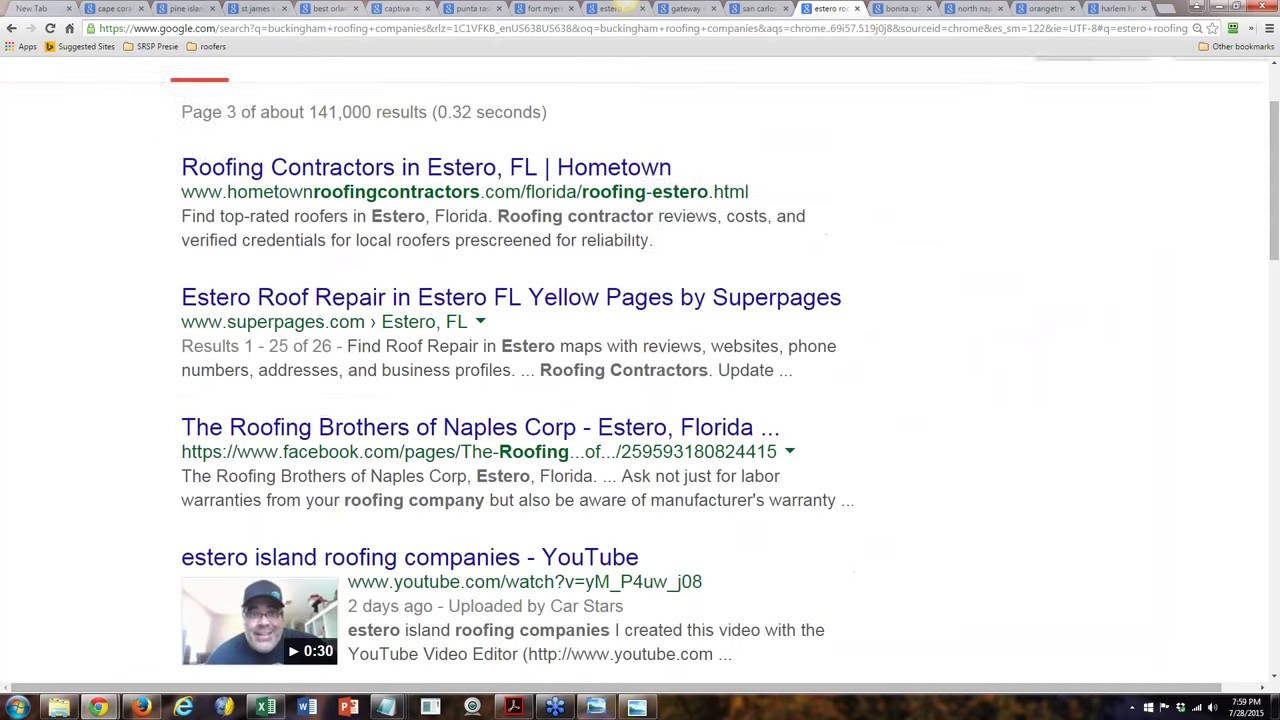
{"action": "scroll", "coordinate": [305, 465], "scroll_direction": "down", "scroll_amount": 2}
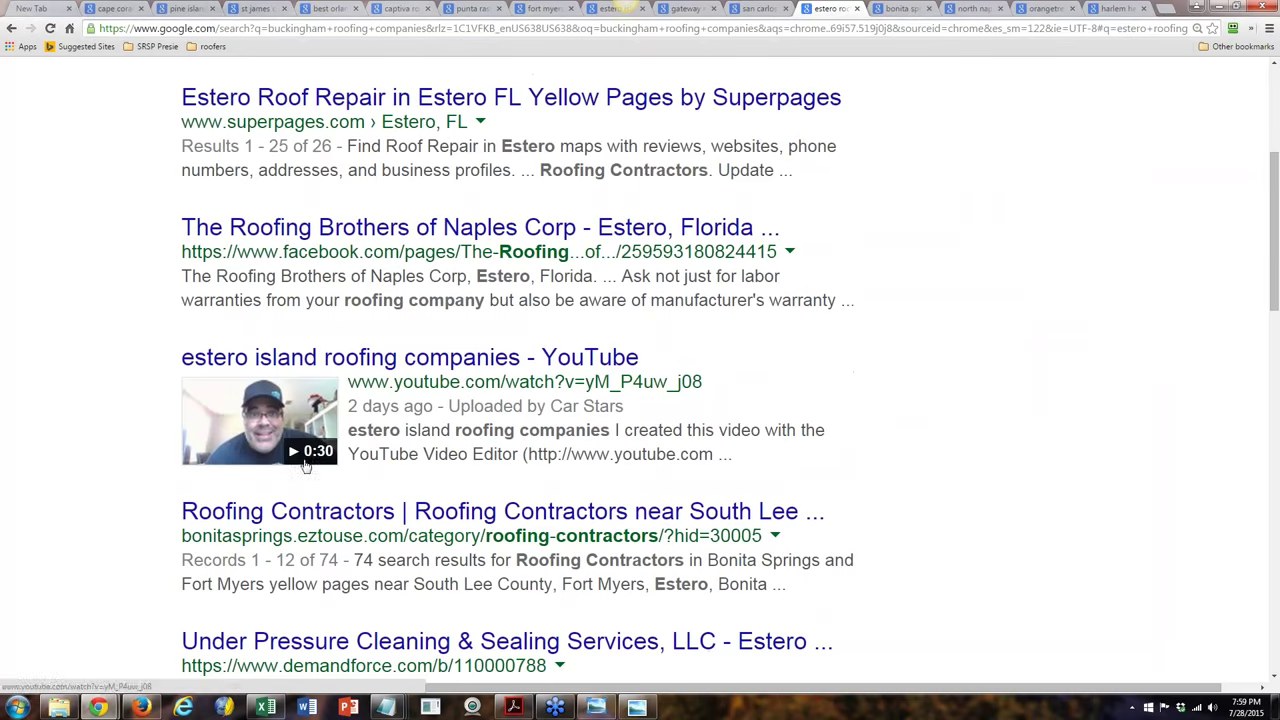
Step: Switch to Excel to revisit the video-ranking steps and time estimates, and return to the "estero roofing companies" results in Chrome
{"action": "left_click", "coordinate": [266, 708]}
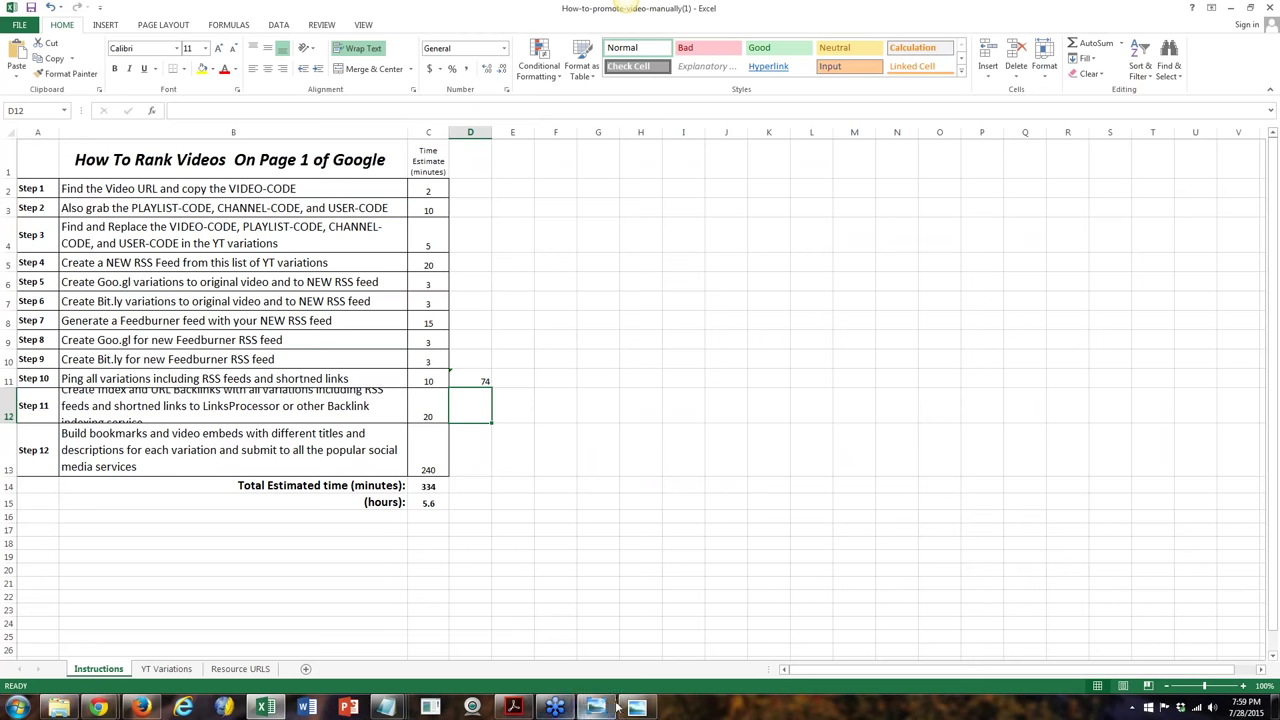
{"action": "left_click", "coordinate": [104, 707]}
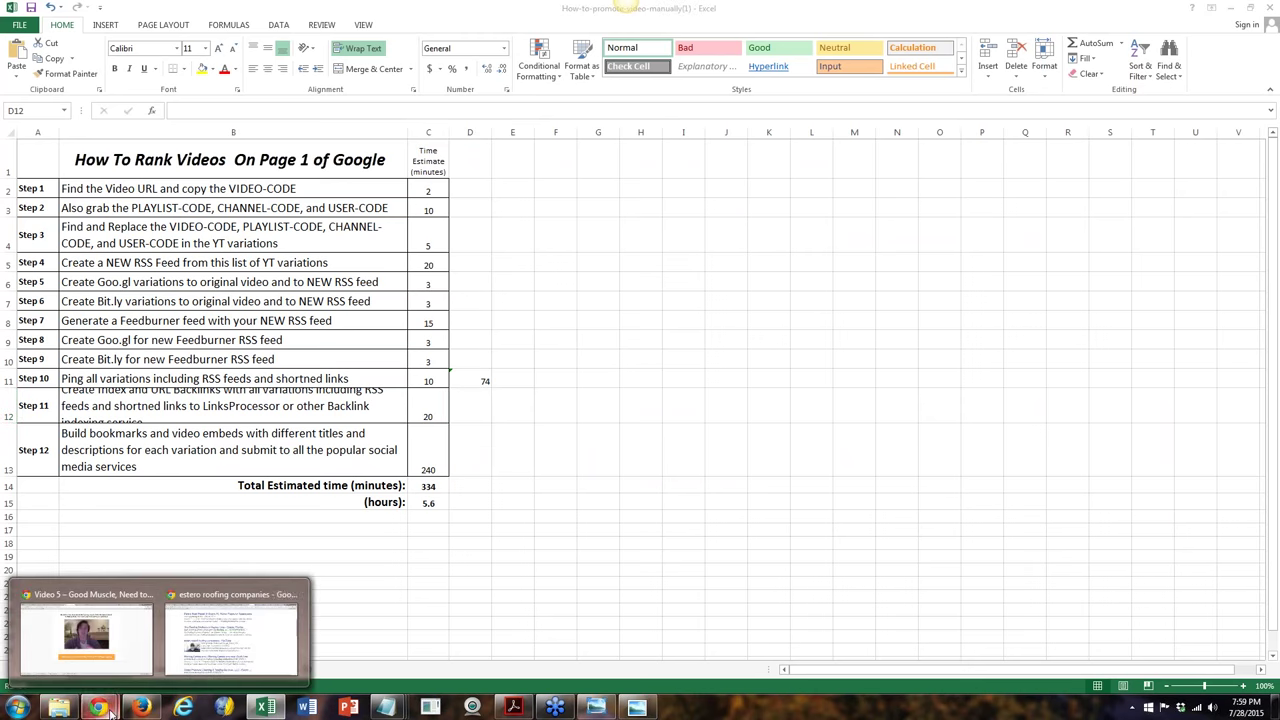
{"action": "left_click", "coordinate": [207, 661]}
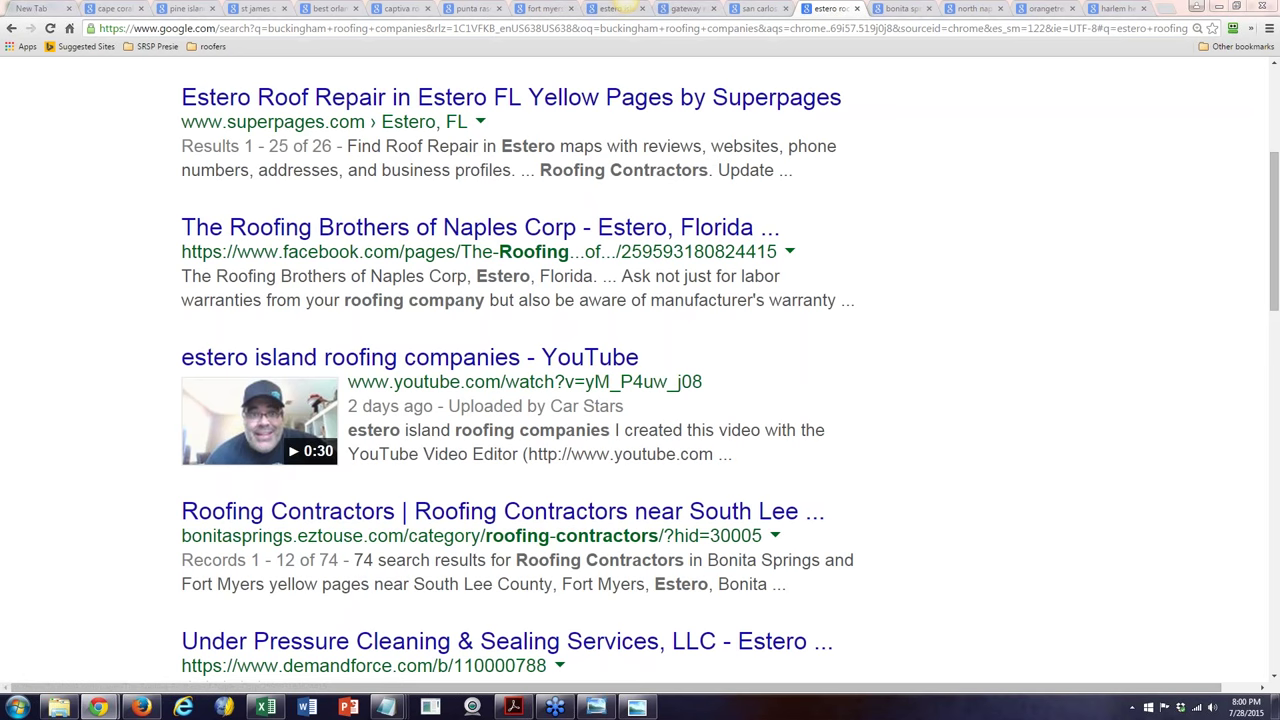
Step: Look through page 1 of the "bonita springs roofing companies" results for a YouTube video listing
{"action": "left_click", "coordinate": [900, 8]}
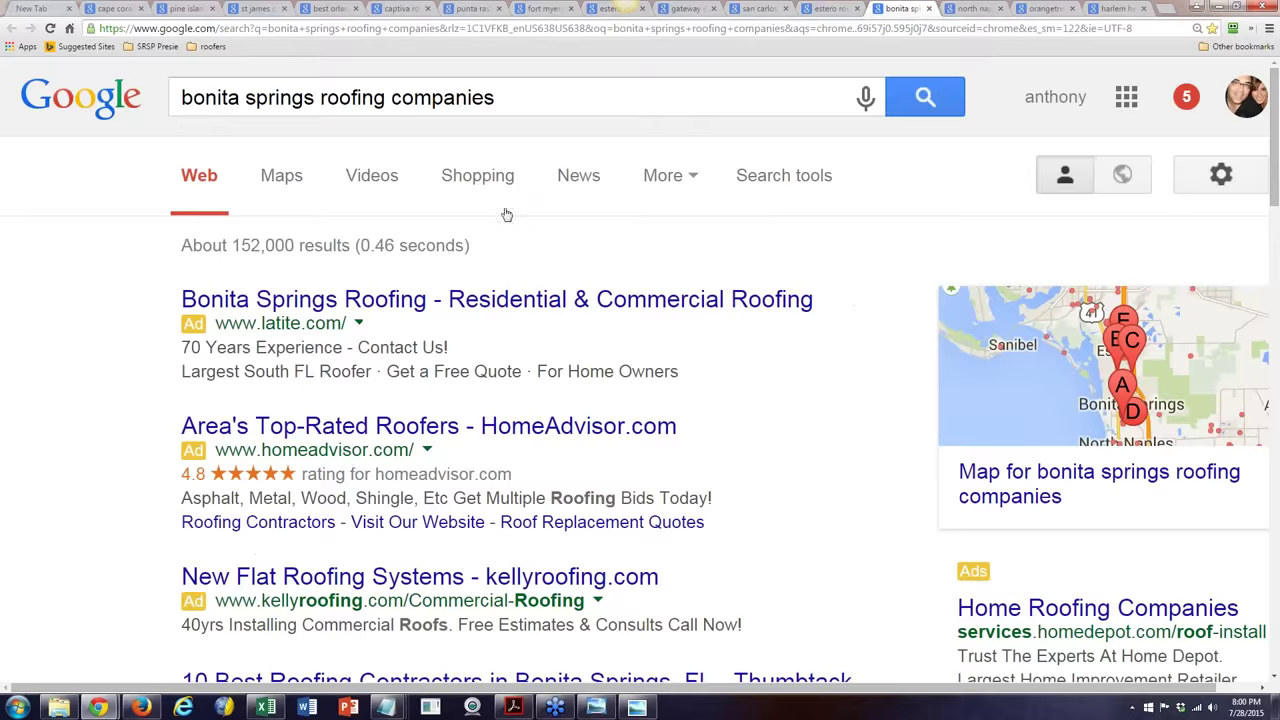
{"action": "scroll", "coordinate": [507, 215], "scroll_direction": "down", "scroll_amount": 8}
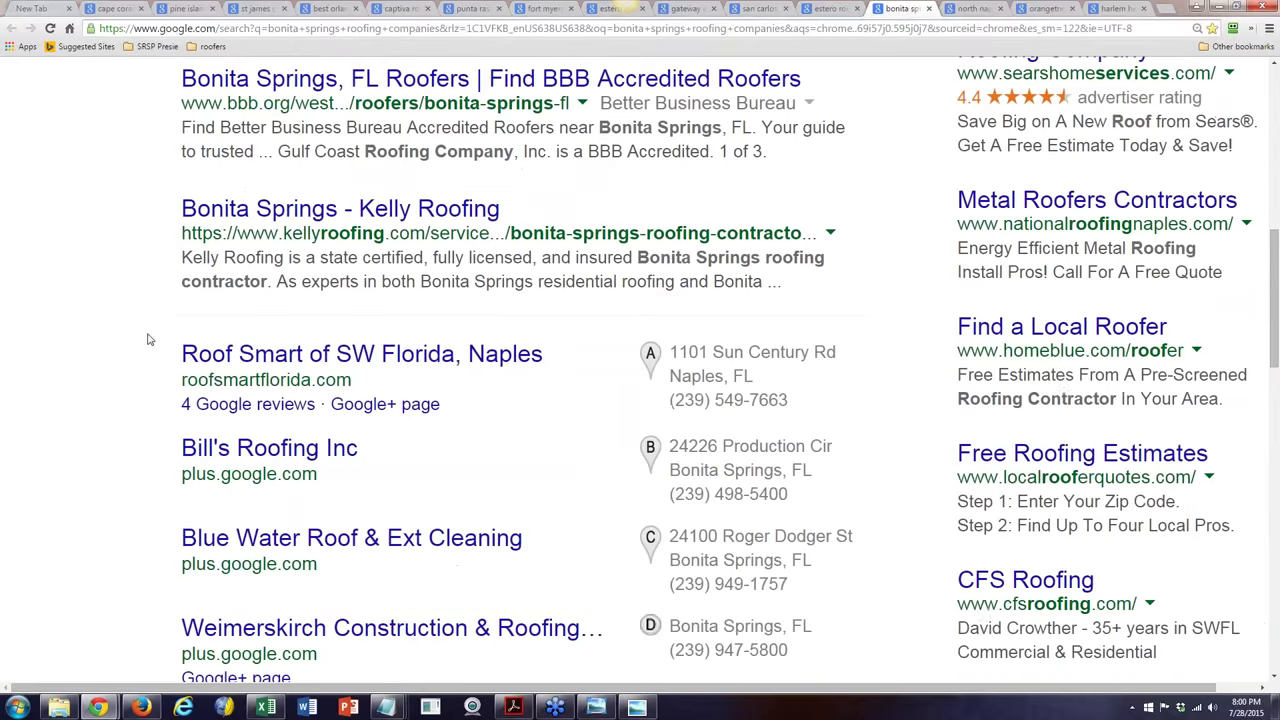
{"action": "scroll", "coordinate": [147, 340], "scroll_direction": "down", "scroll_amount": 7}
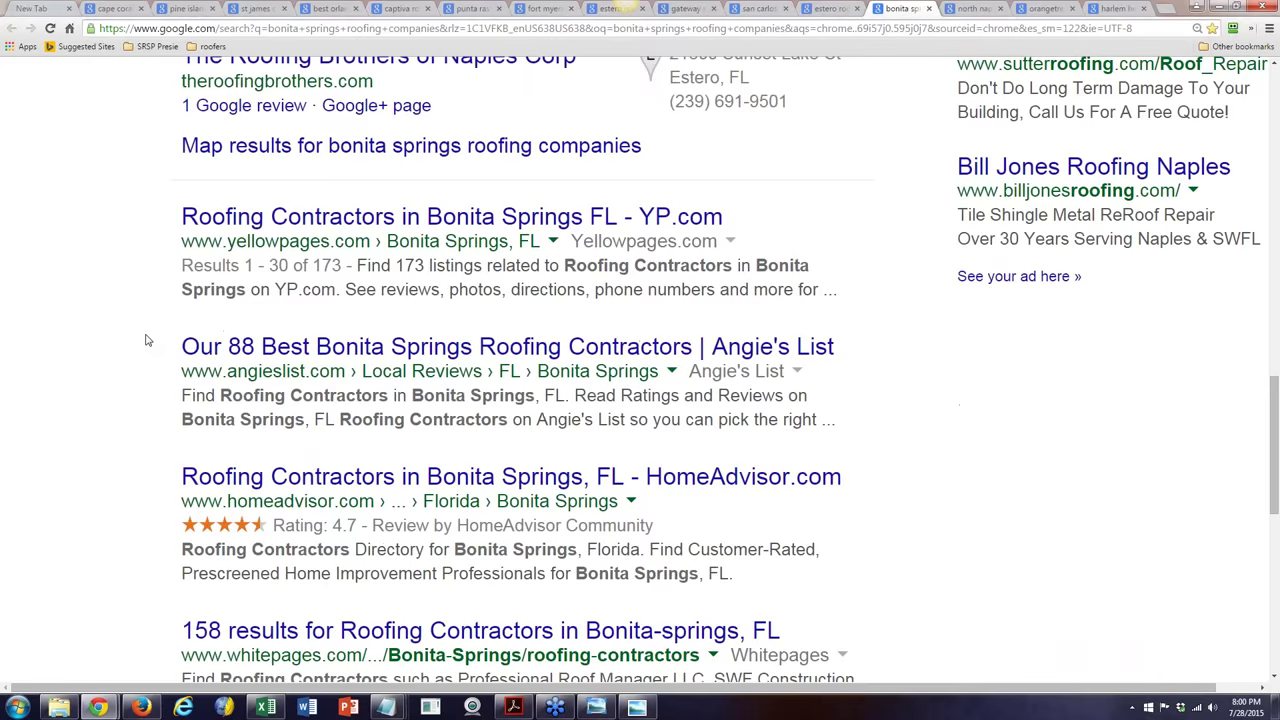
{"action": "scroll", "coordinate": [145, 341], "scroll_direction": "down", "scroll_amount": 6}
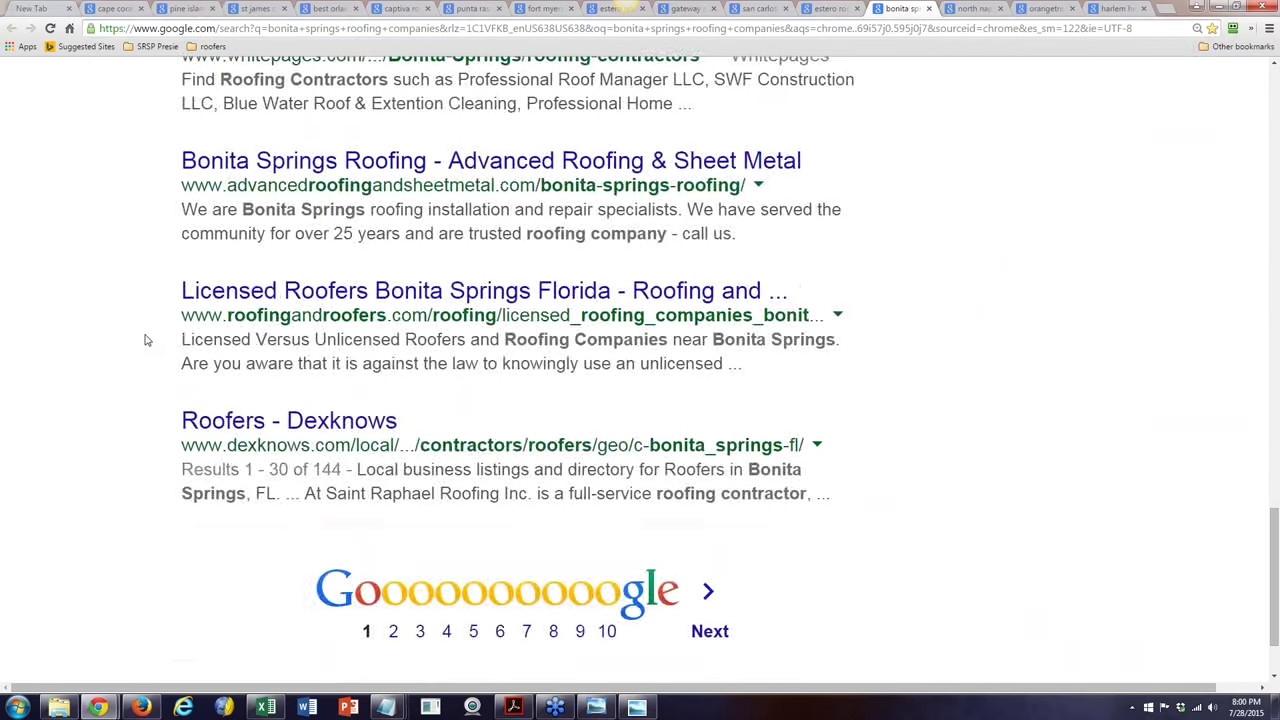
Step: Open page 2 of the "bonita springs roofing companies" results and check it for a YouTube video listing
{"action": "left_click", "coordinate": [393, 631]}
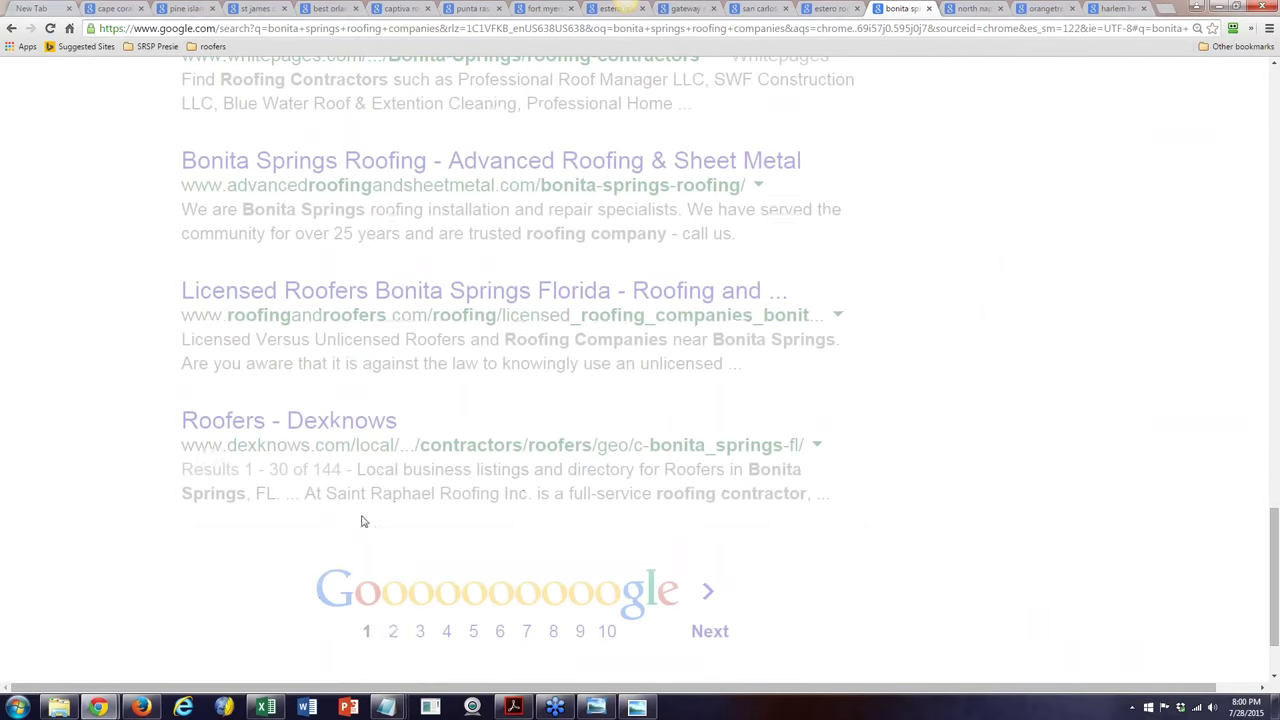
{"action": "scroll", "coordinate": [640, 368], "scroll_direction": "down", "scroll_amount": 5}
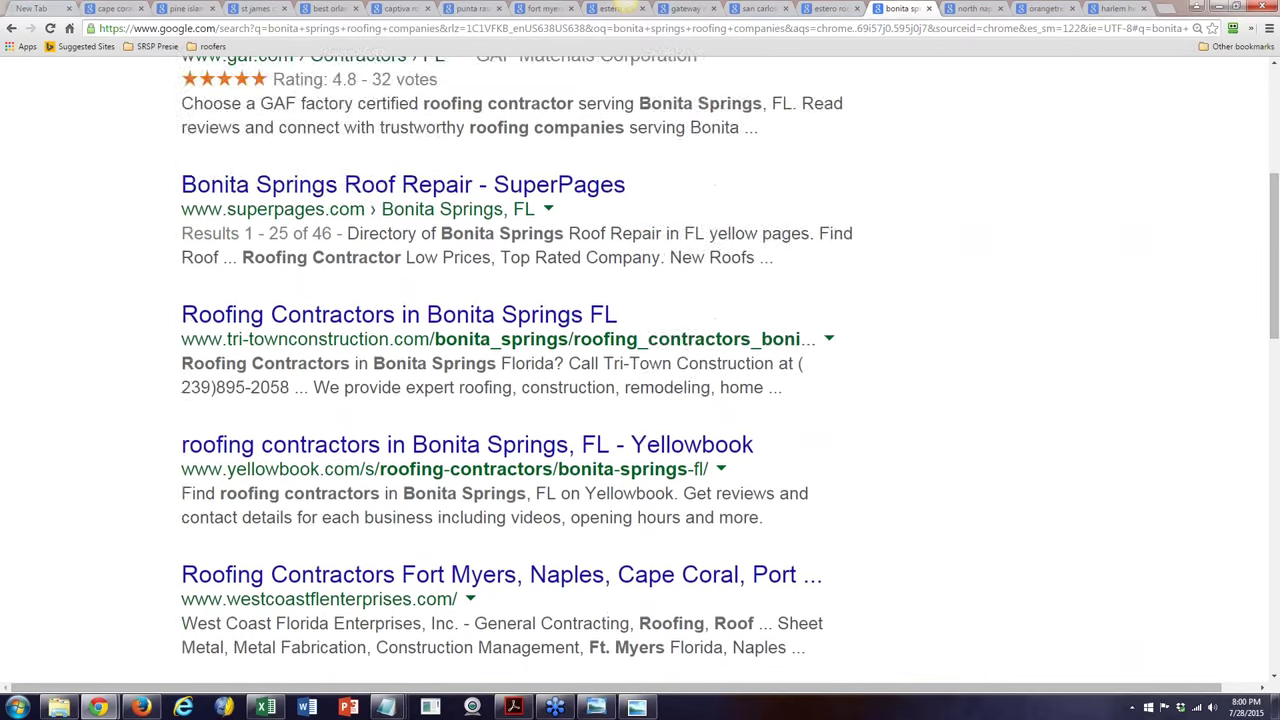
{"action": "scroll", "coordinate": [640, 368], "scroll_direction": "down", "scroll_amount": 7}
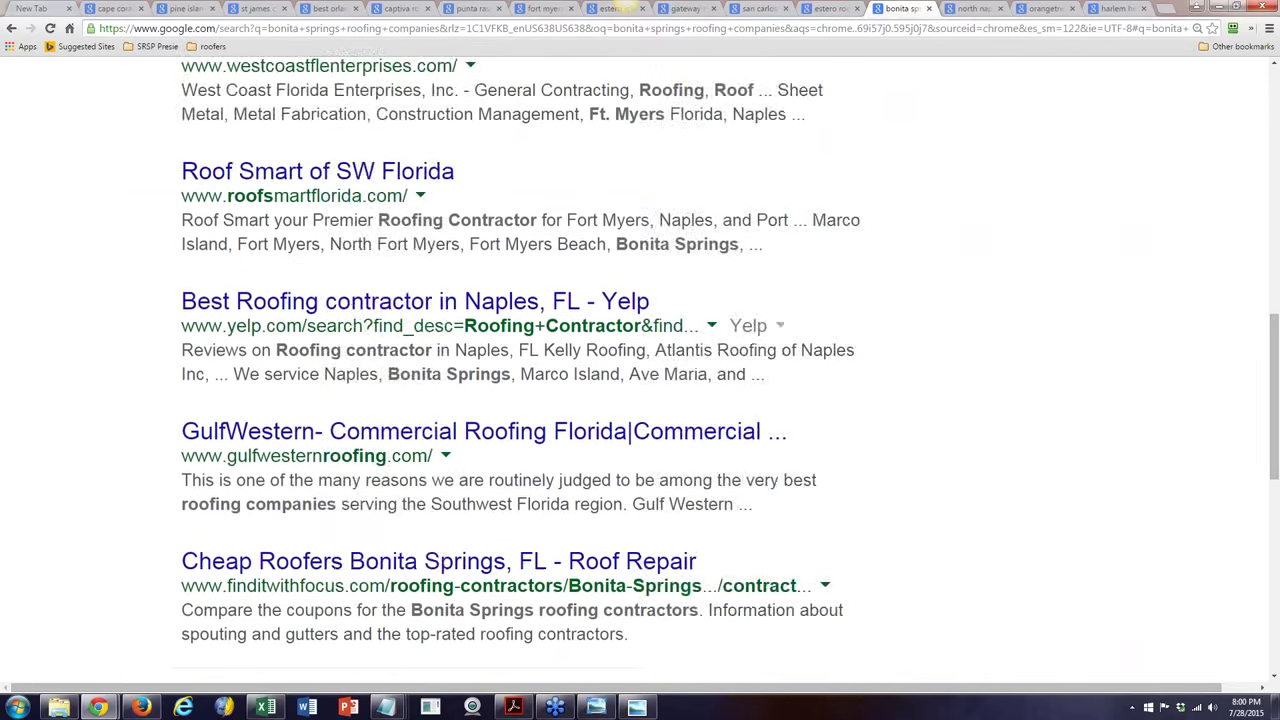
{"action": "scroll", "coordinate": [391, 546], "scroll_direction": "down", "scroll_amount": 3}
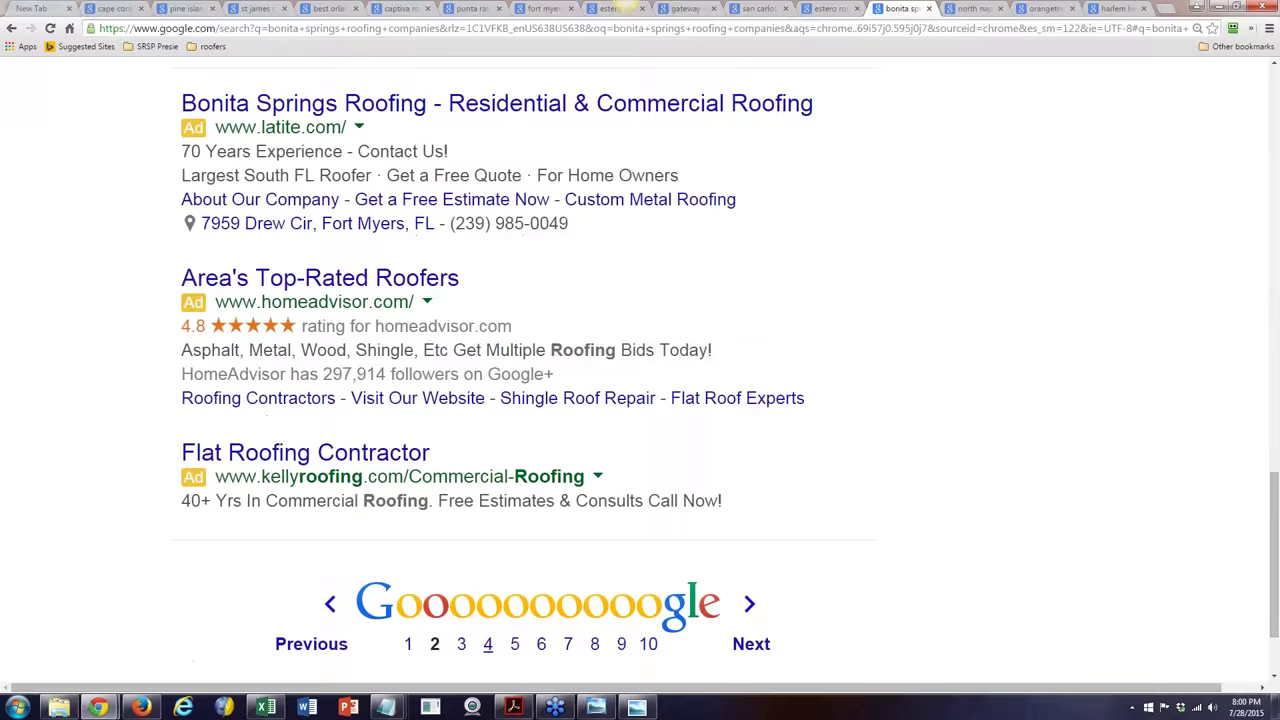
Step: Check page 3 of the "bonita springs roofing companies" results for the video, and highlight most of the search phrase
{"action": "left_click", "coordinate": [463, 645]}
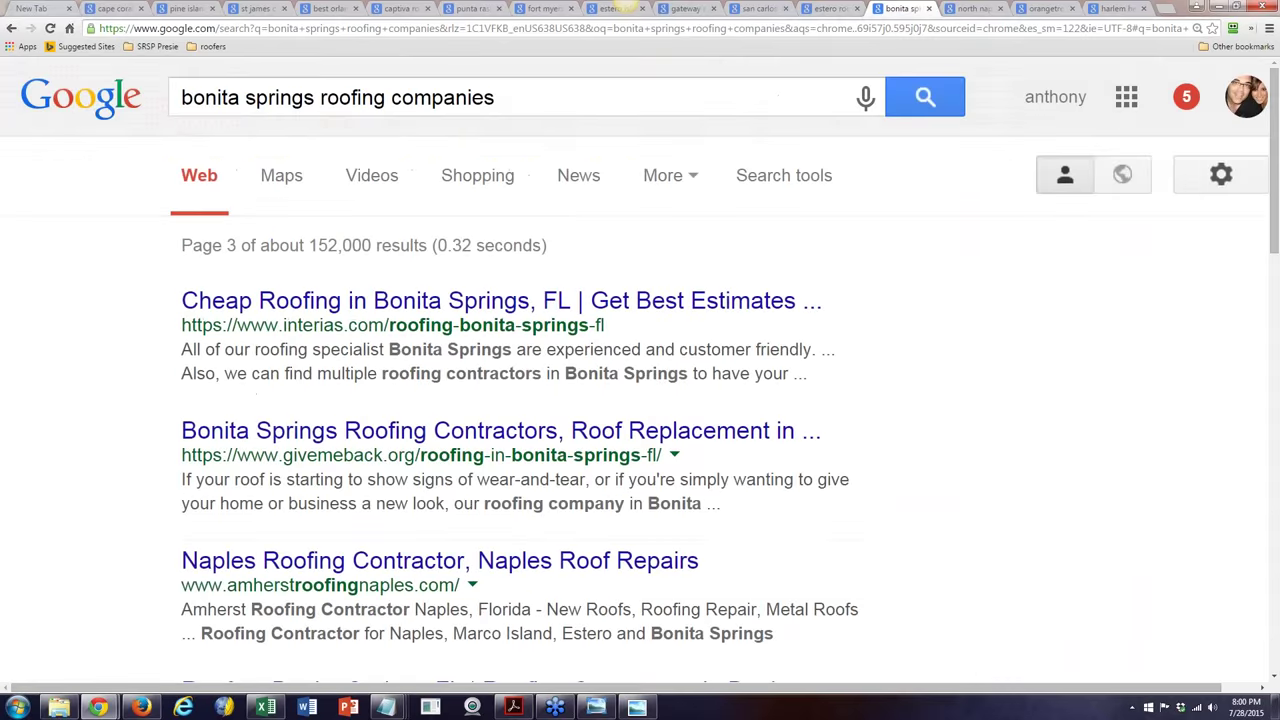
{"action": "scroll", "coordinate": [465, 648], "scroll_direction": "down", "scroll_amount": 3}
{"action": "scroll", "coordinate": [490, 497], "scroll_direction": "down", "scroll_amount": 5}
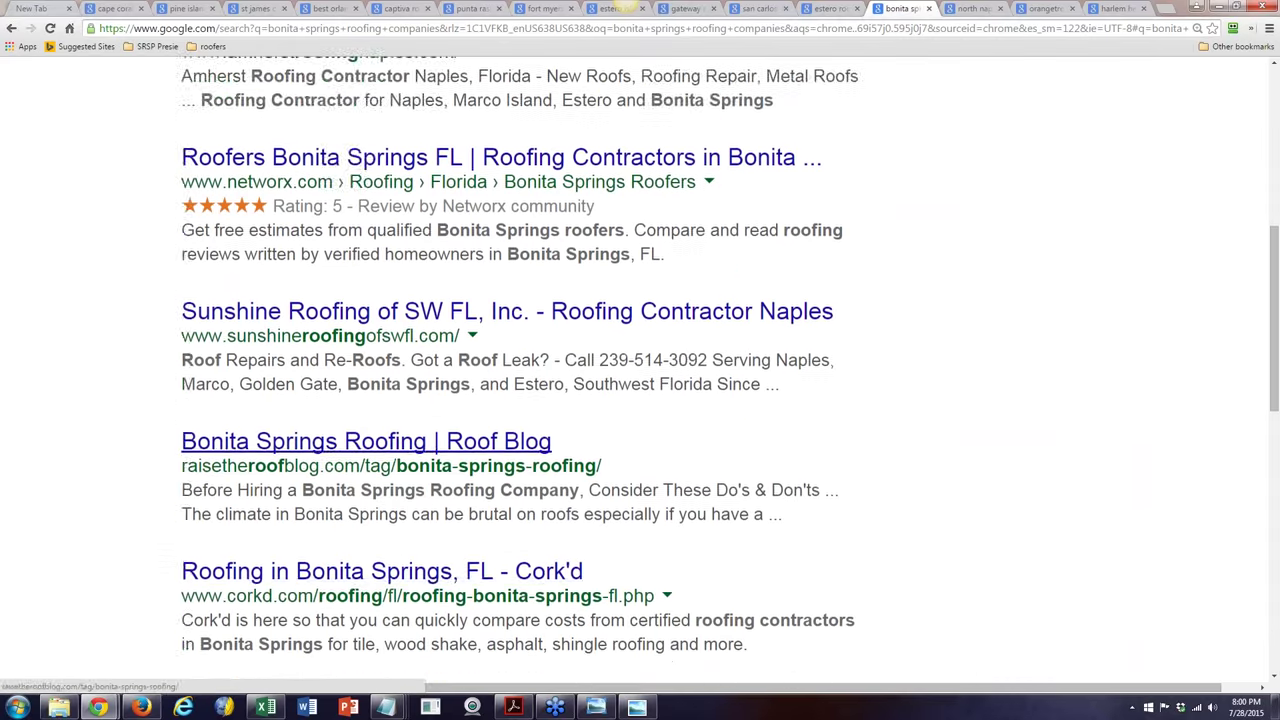
{"action": "scroll", "coordinate": [490, 497], "scroll_direction": "down", "scroll_amount": 4}
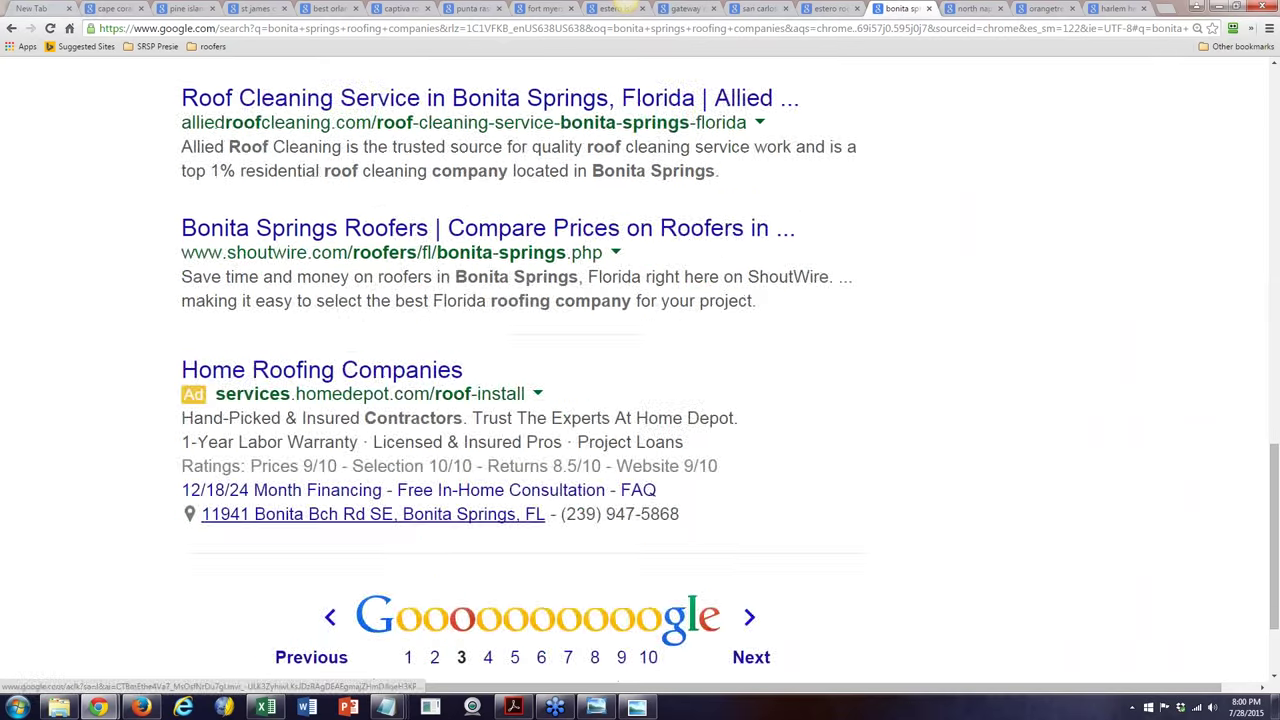
{"action": "scroll", "coordinate": [490, 497], "scroll_direction": "up", "scroll_amount": 12}
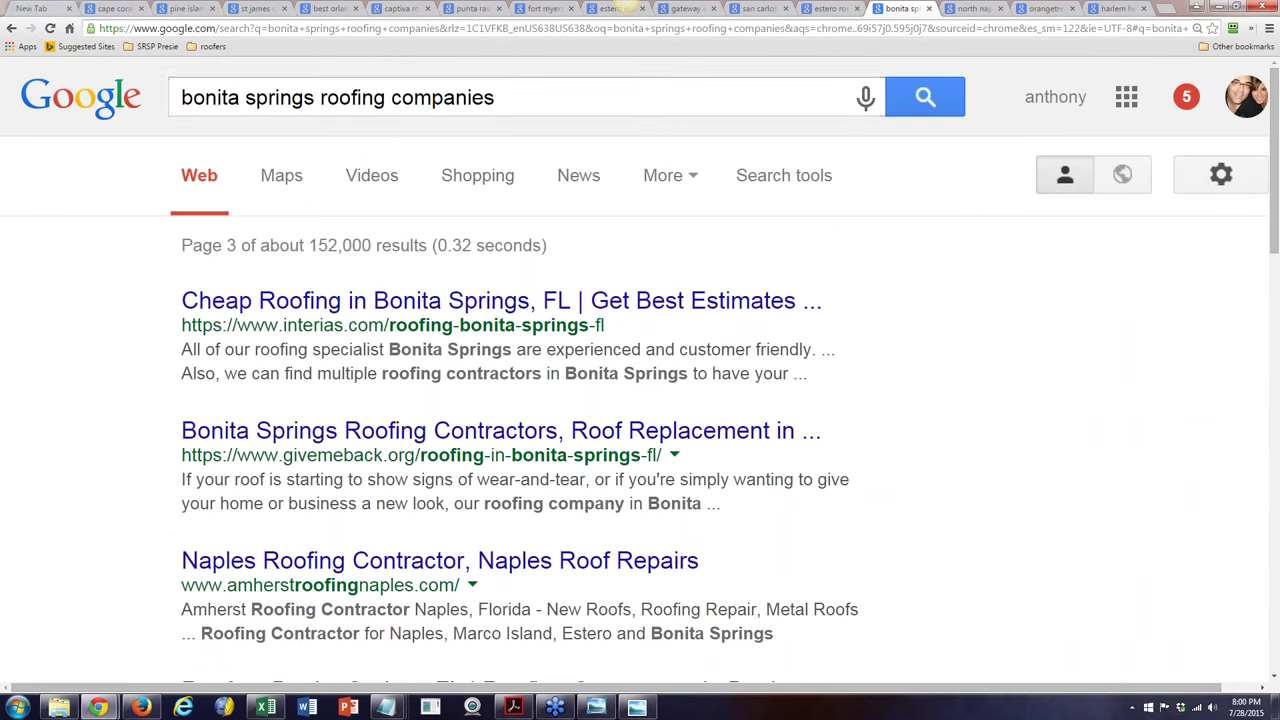
{"action": "left_click", "coordinate": [494, 100]}
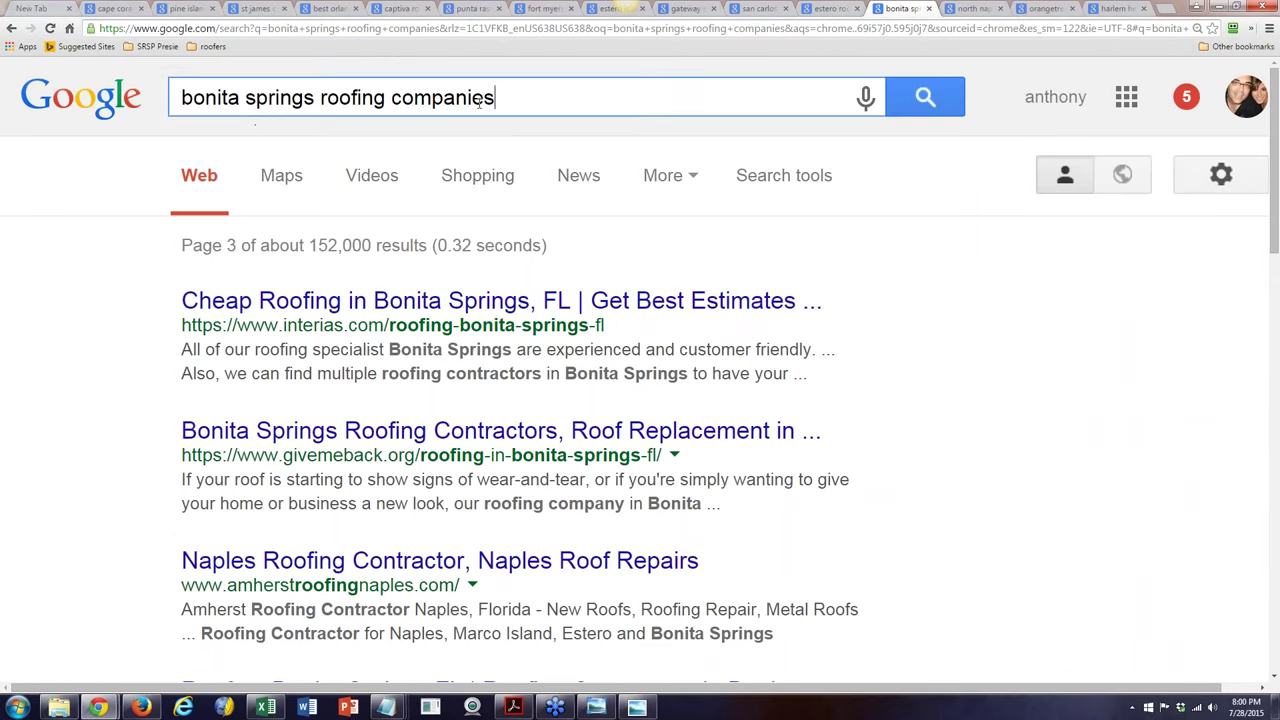
{"action": "left_click_drag", "start_coordinate": [494, 100], "coordinate": [222, 124]}
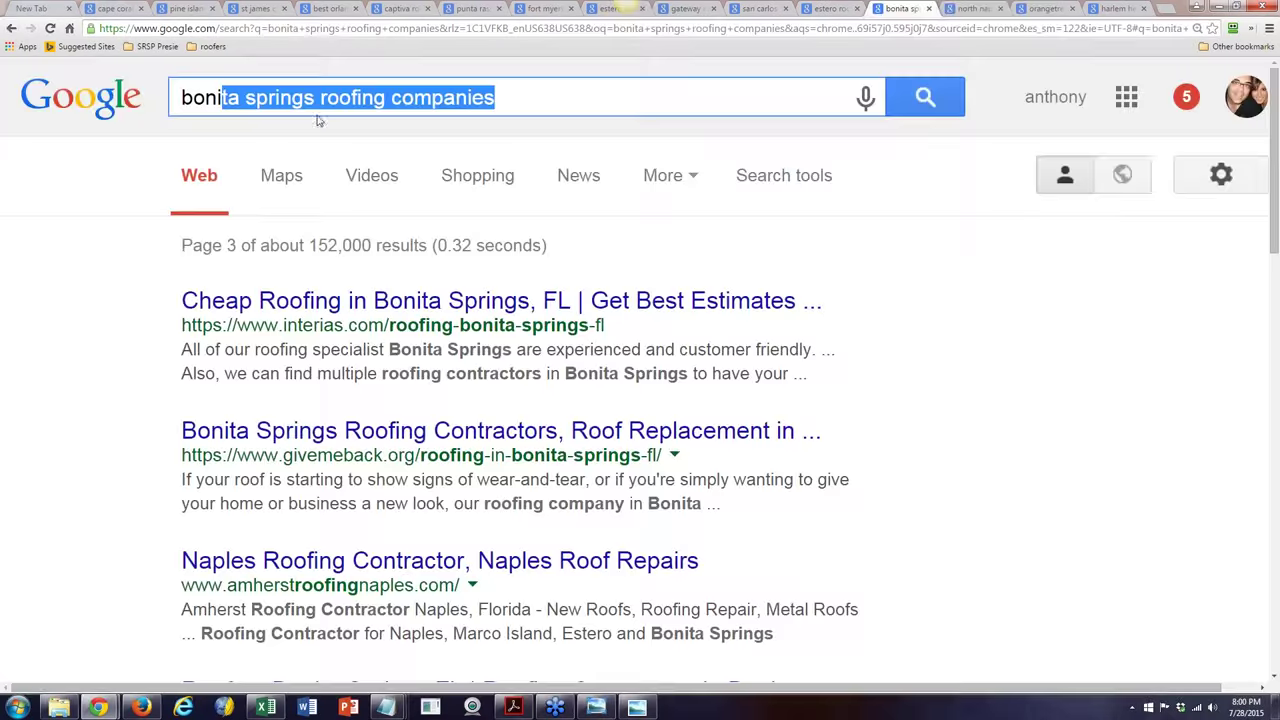
Step: Examine page 1 of the "north naples roofing companies" results for a YouTube video listing
{"action": "left_click", "coordinate": [968, 8]}
{"action": "scroll", "coordinate": [491, 200], "scroll_direction": "down", "scroll_amount": 5}
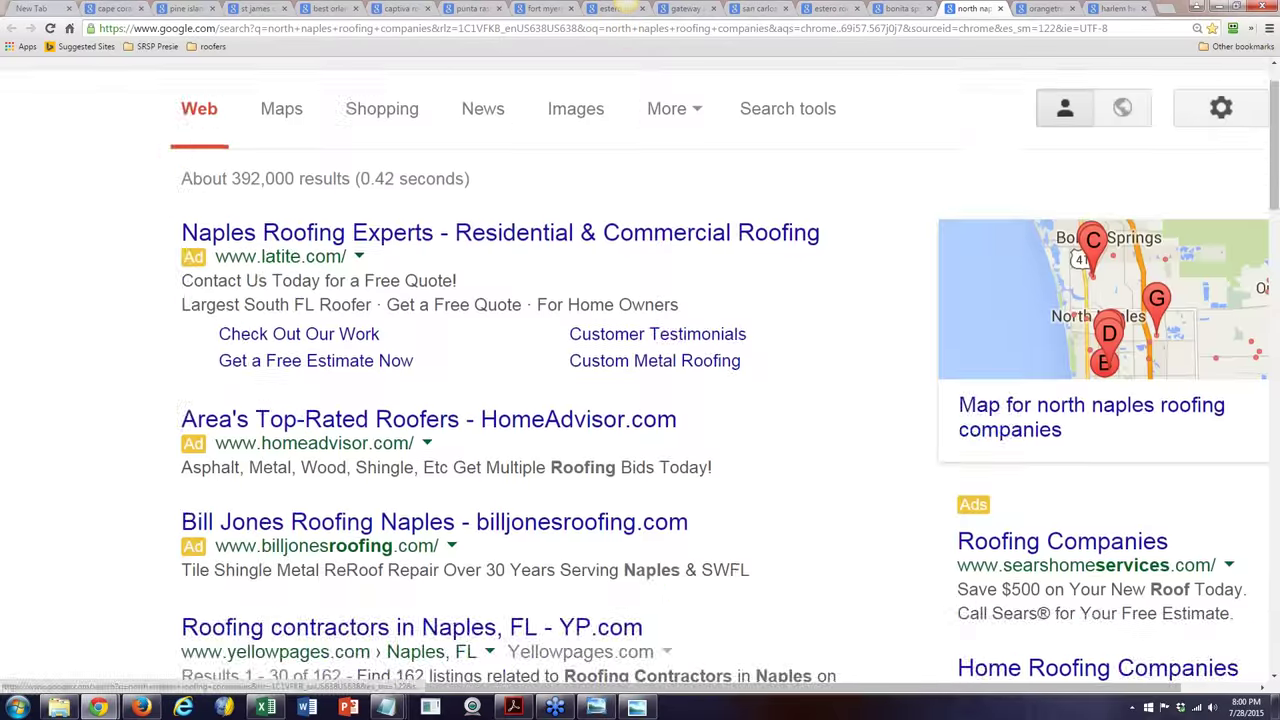
{"action": "scroll", "coordinate": [480, 220], "scroll_direction": "down", "scroll_amount": 9}
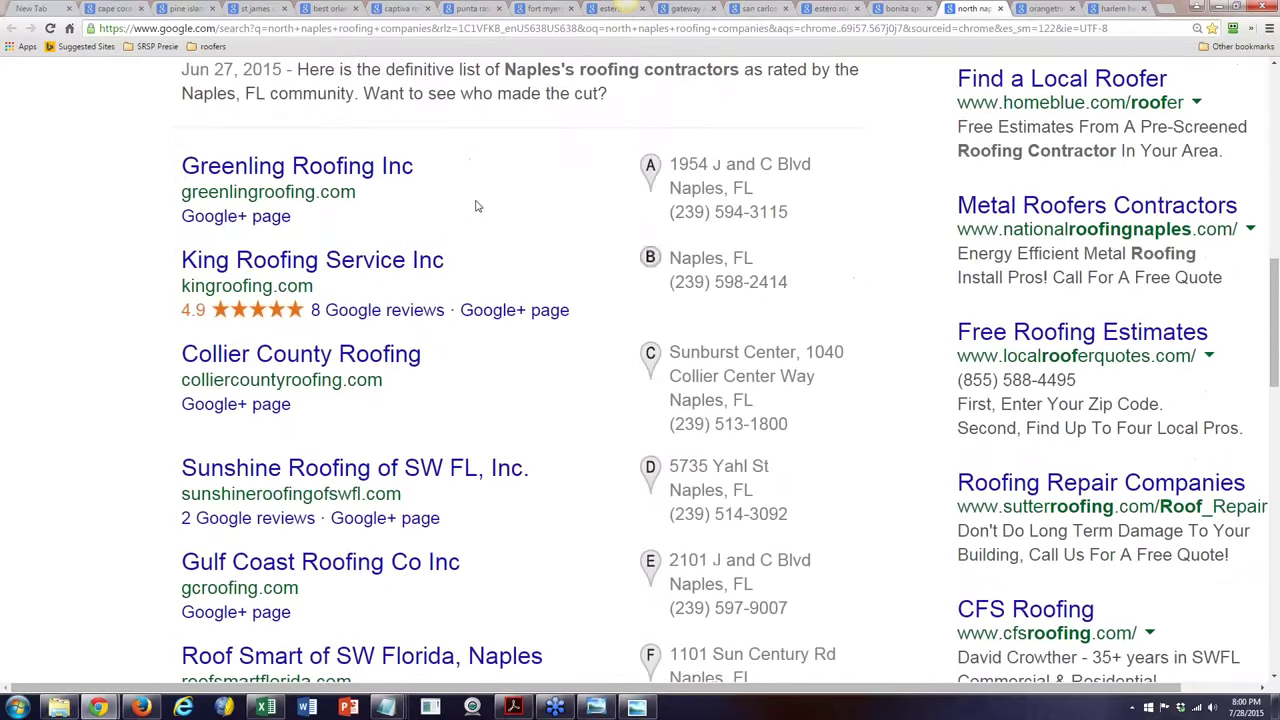
{"action": "scroll", "coordinate": [476, 206], "scroll_direction": "down", "scroll_amount": 3}
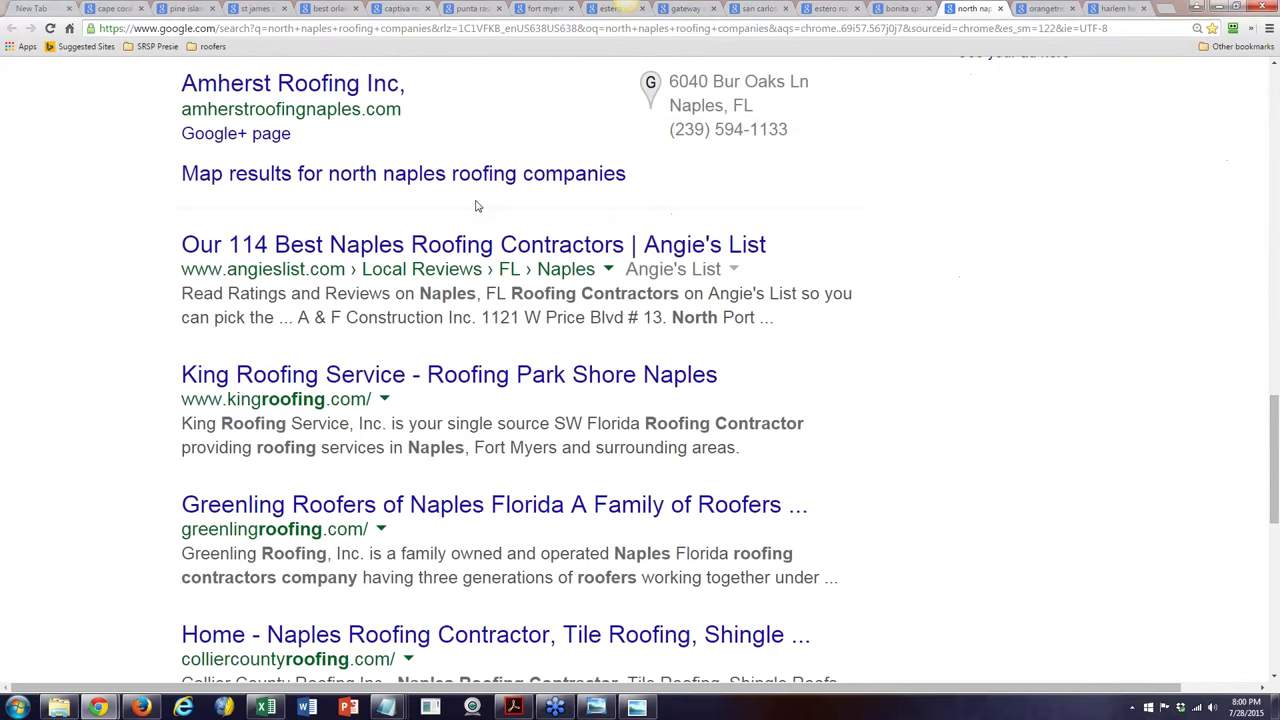
{"action": "scroll", "coordinate": [474, 206], "scroll_direction": "down", "scroll_amount": 3}
{"action": "scroll", "coordinate": [450, 214], "scroll_direction": "down", "scroll_amount": 2}
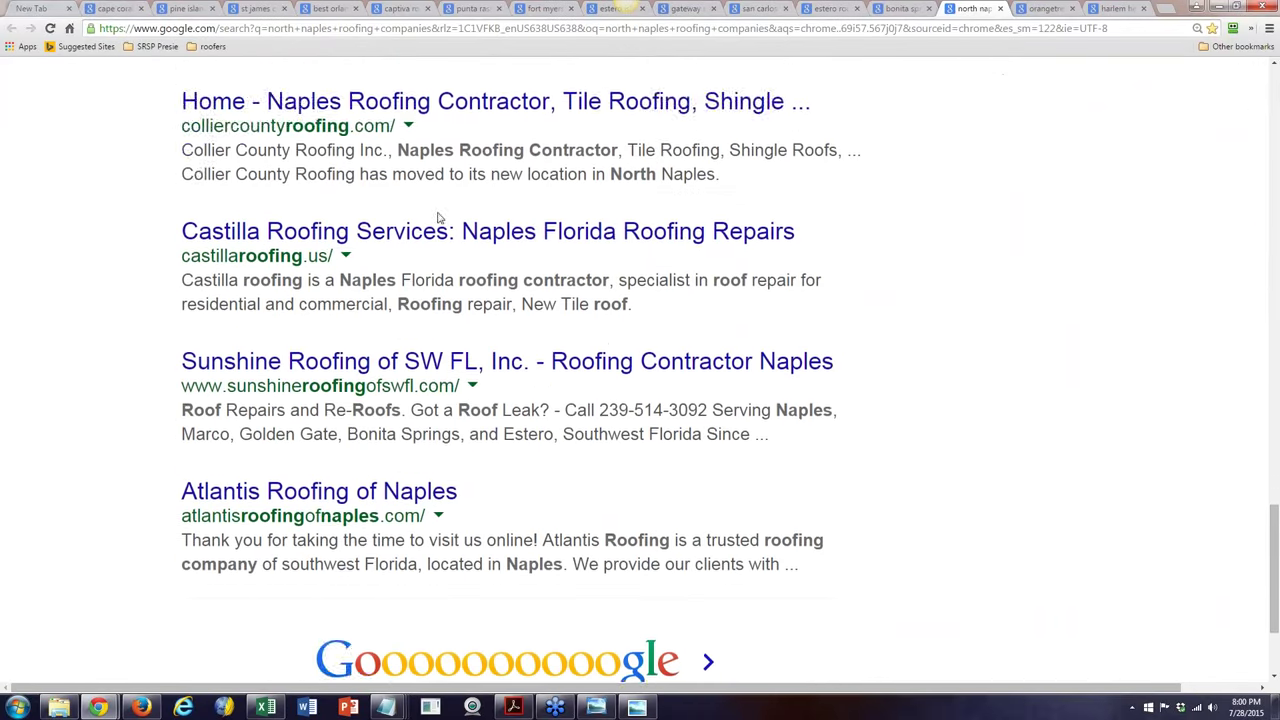
{"action": "scroll", "coordinate": [437, 217], "scroll_direction": "down", "scroll_amount": 2}
Step: Continue to page 2 of the "north naples roofing companies" results and locate the YouTube video listing
{"action": "left_click", "coordinate": [393, 568]}
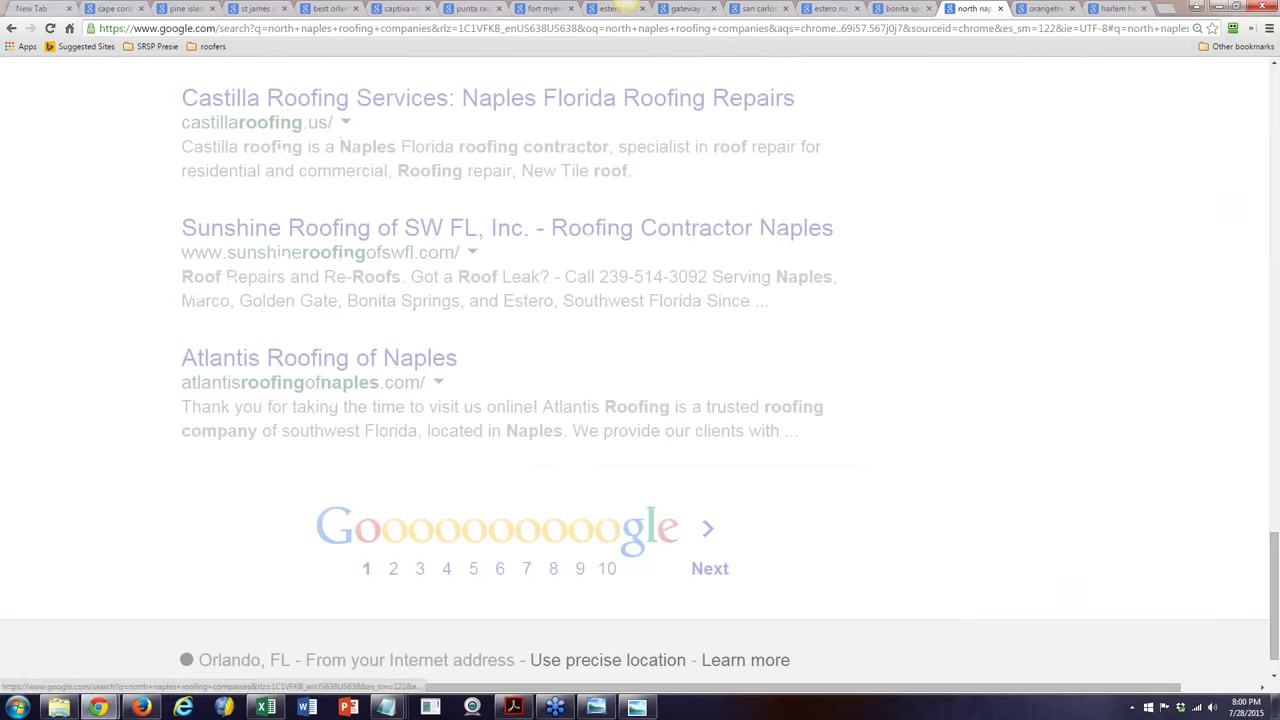
{"action": "scroll", "coordinate": [640, 376], "scroll_direction": "down", "scroll_amount": 2}
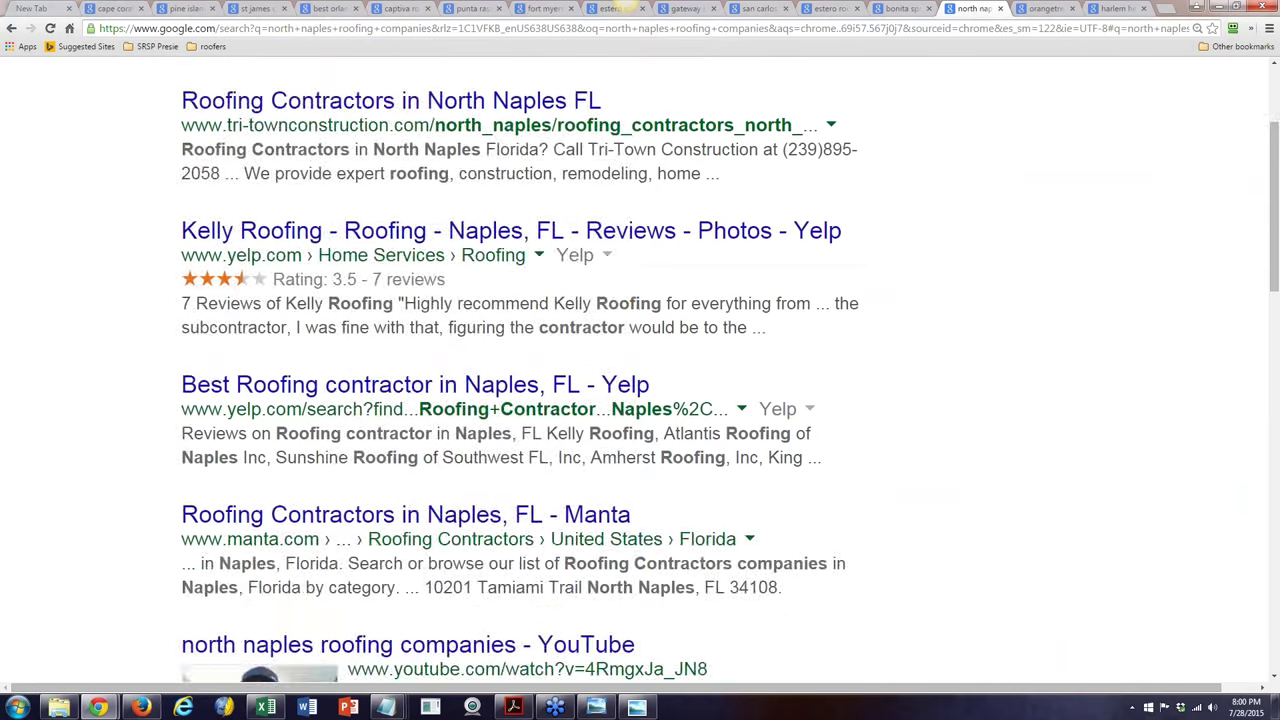
{"action": "scroll", "coordinate": [245, 402], "scroll_direction": "down", "scroll_amount": 3}
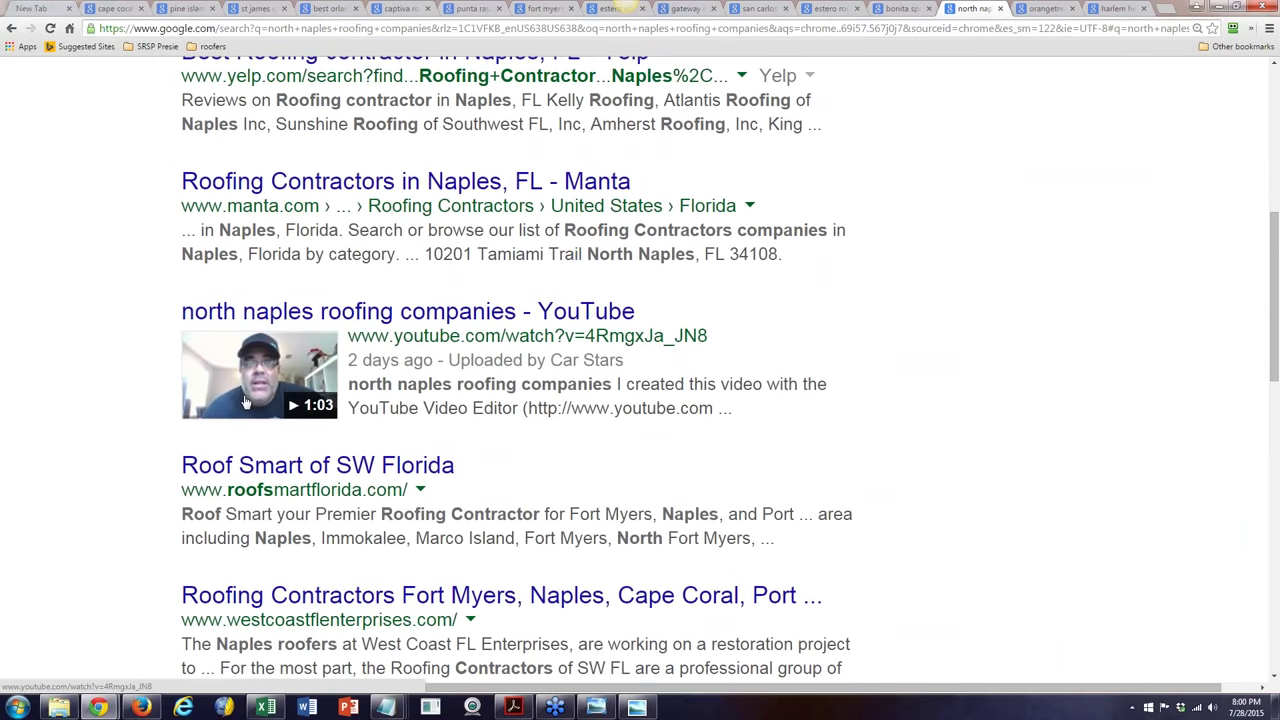
Step: Switch to Excel to revisit the manual video-ranking steps, and return to the "north naples roofing companies" results in Chrome
{"action": "key", "text": "alt+Tab"}
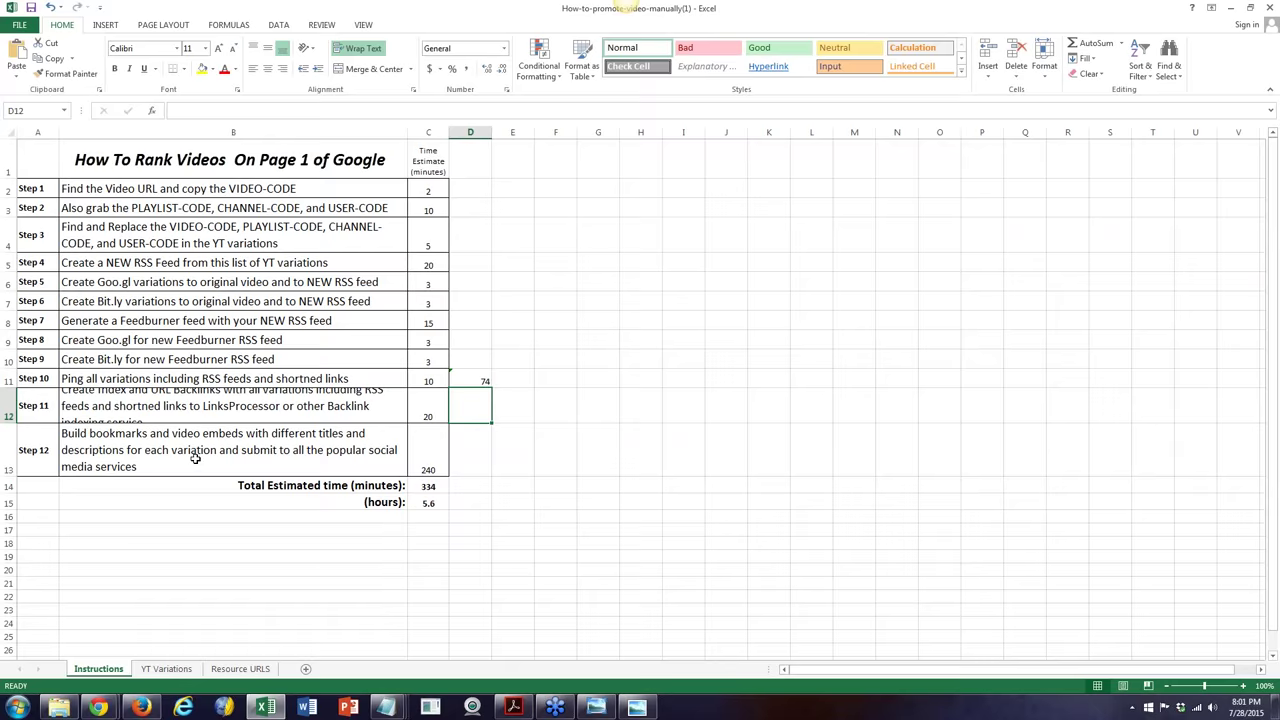
{"action": "left_click", "coordinate": [145, 707]}
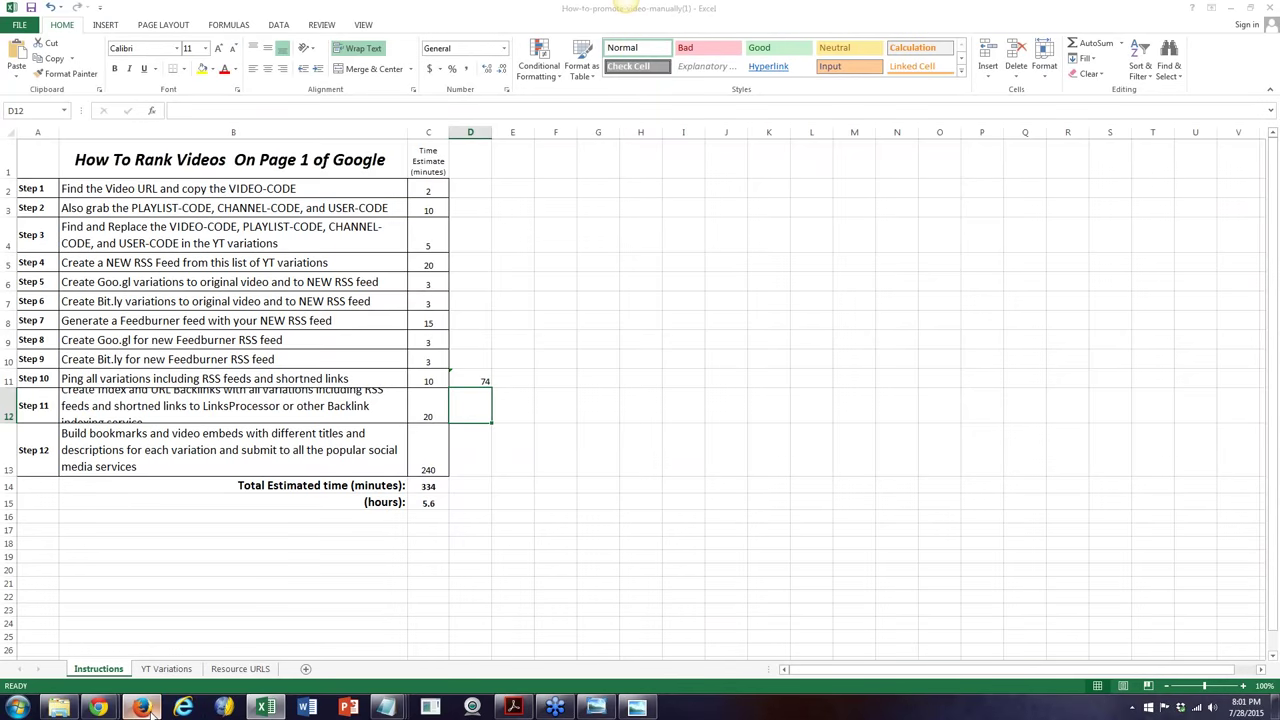
{"action": "mouse_move", "coordinate": [100, 705]}
{"action": "left_click", "coordinate": [263, 640]}
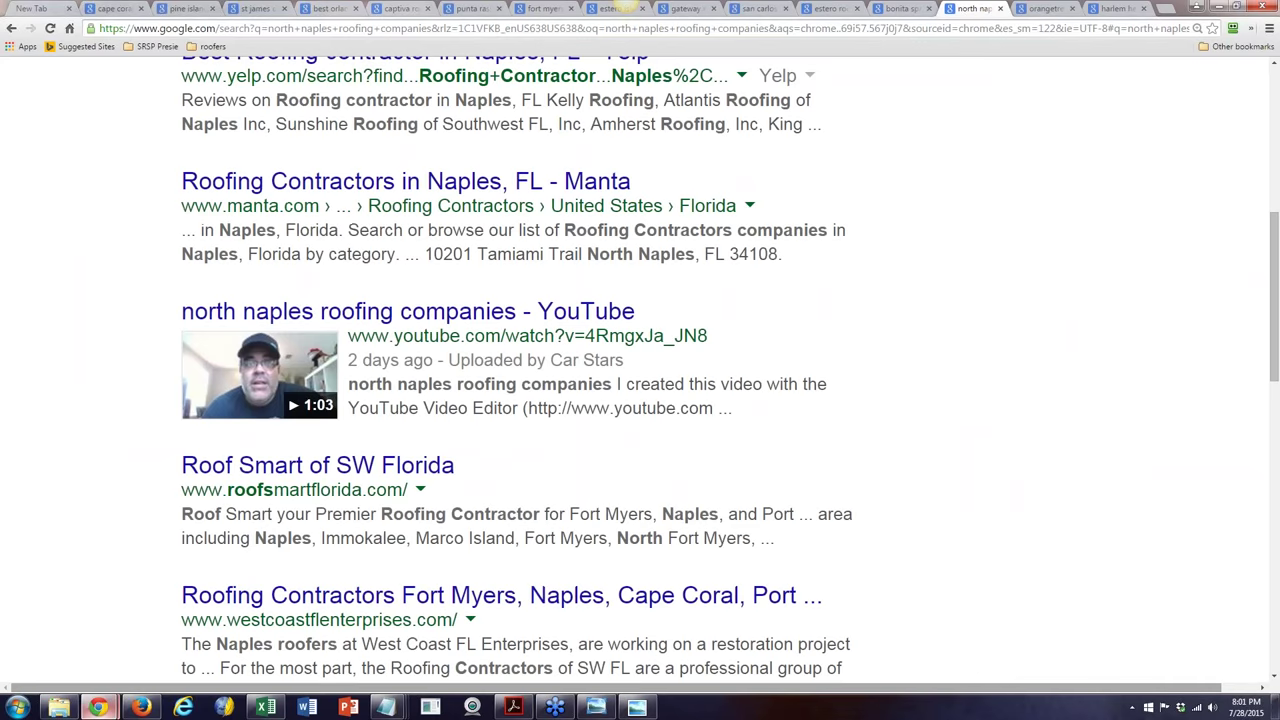
Step: View the YouTube video listing's position on page 1 of the "orangetree roofing companies" results
{"action": "left_click", "coordinate": [1040, 9]}
{"action": "scroll", "coordinate": [640, 300], "scroll_direction": "down", "scroll_amount": 2}
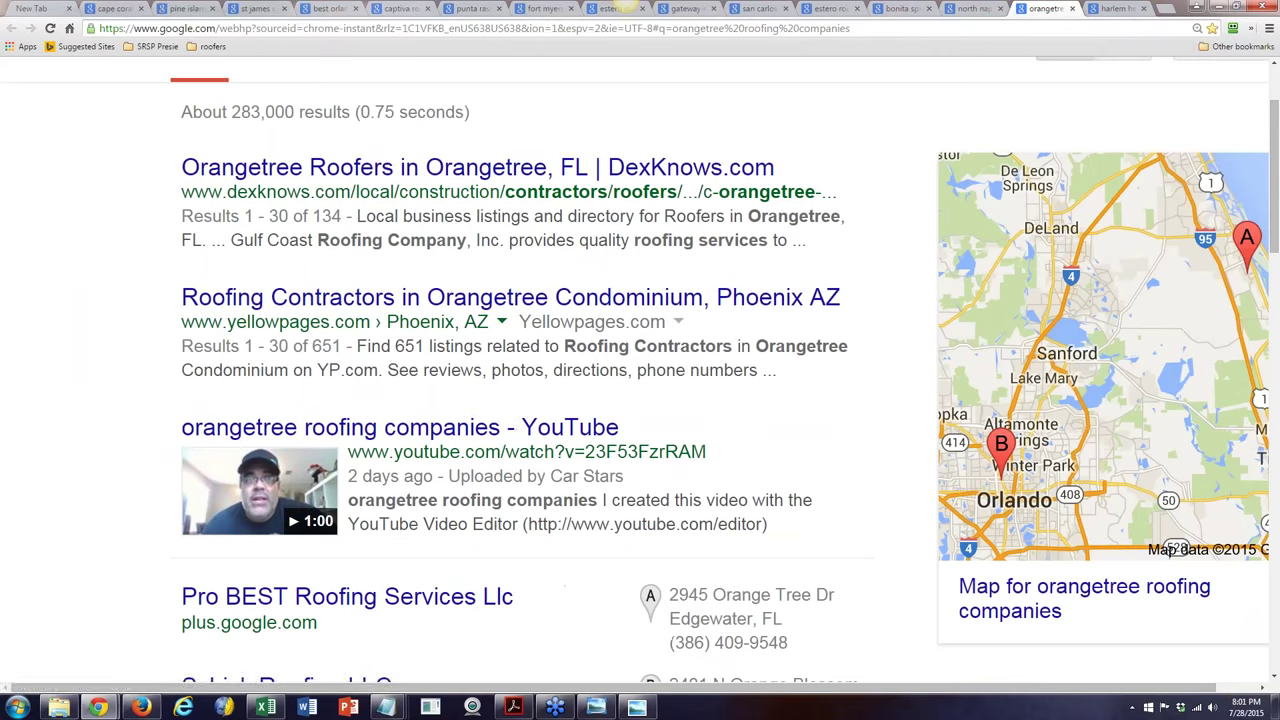
{"action": "scroll", "coordinate": [640, 370], "scroll_direction": "up", "scroll_amount": 2}
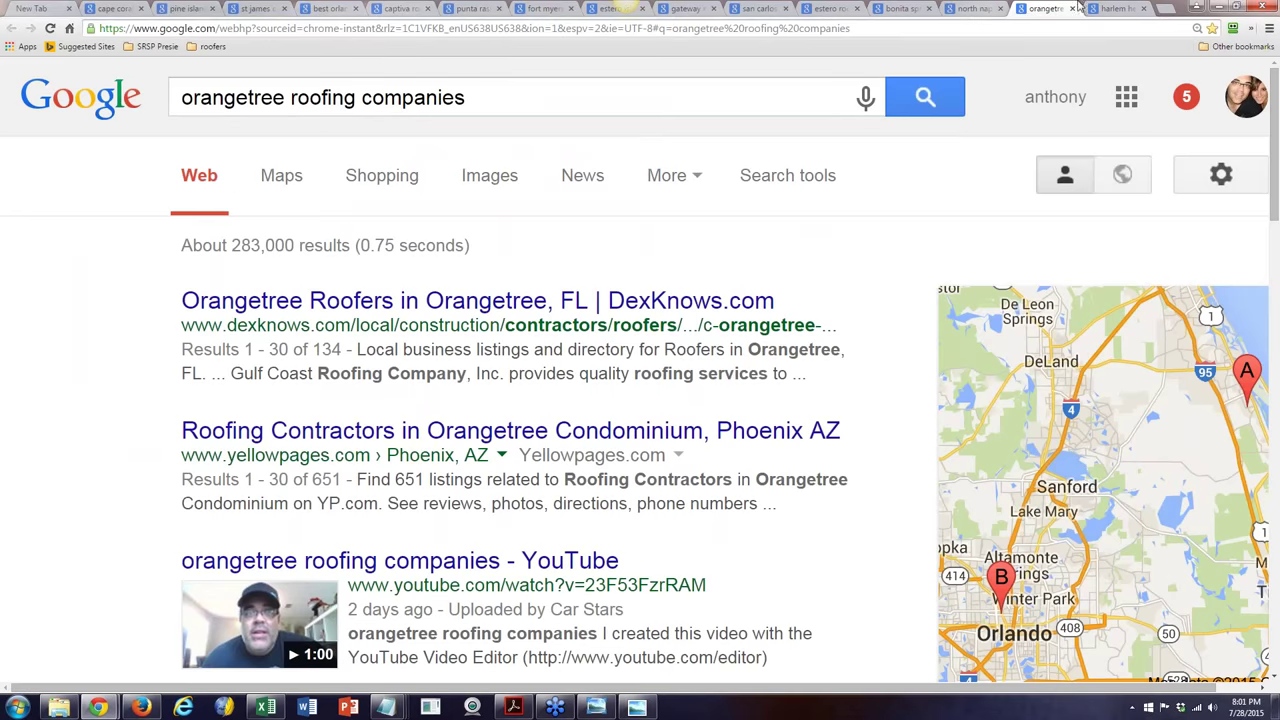
Step: Examine the YouTube video listing's position relative to the ads and organic listings in the "harlem heights roofing companies" results
{"action": "left_click", "coordinate": [1112, 9]}
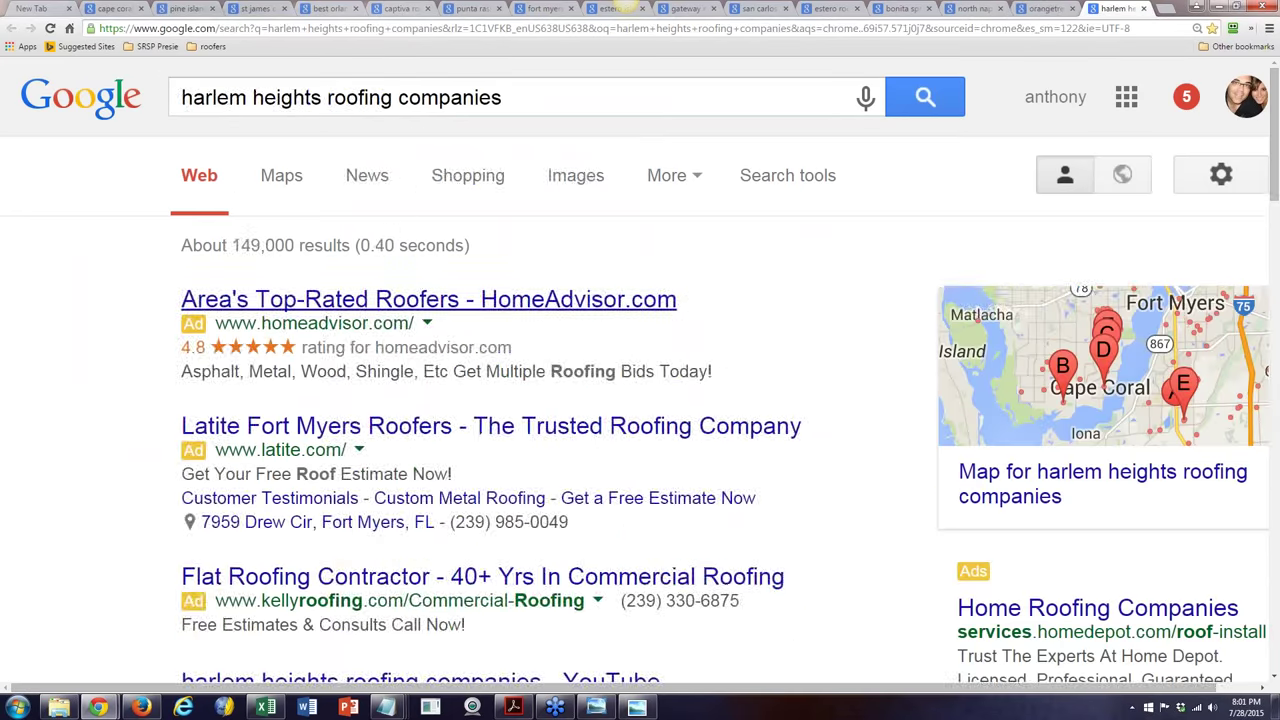
{"action": "scroll", "coordinate": [430, 299], "scroll_direction": "down", "scroll_amount": 4}
{"action": "scroll", "coordinate": [430, 299], "scroll_direction": "up", "scroll_amount": 1}
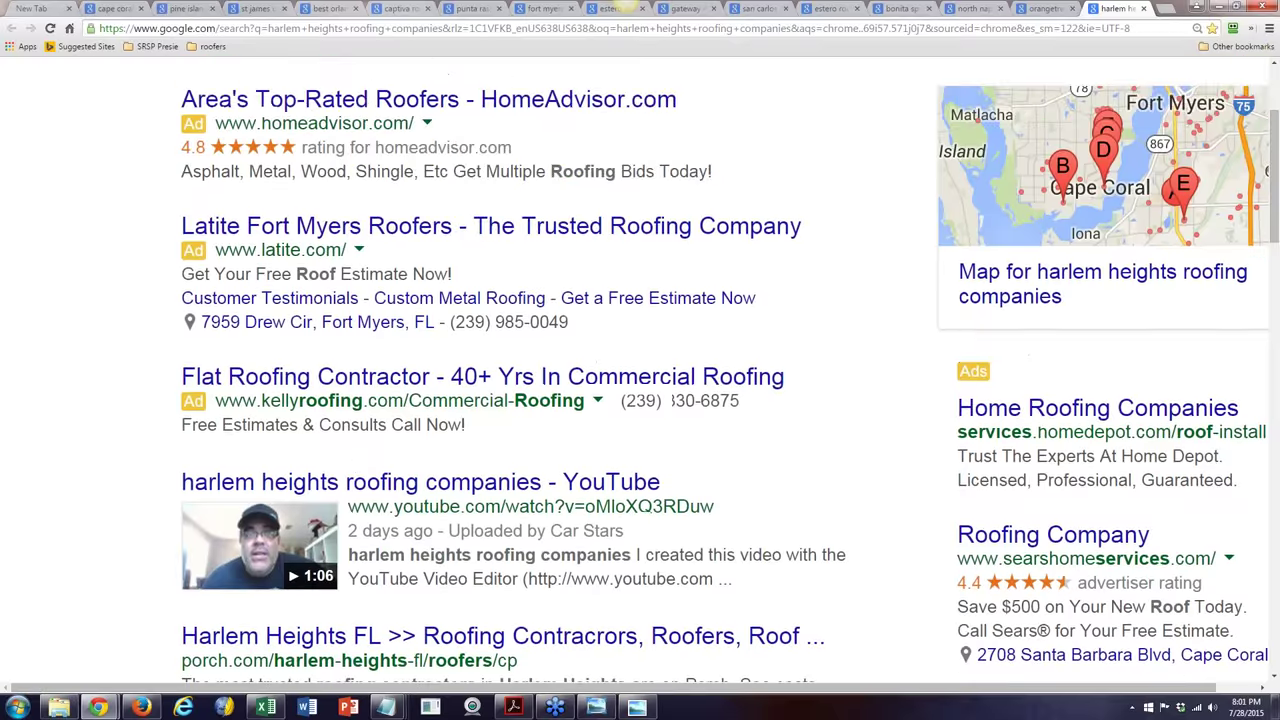
{"action": "scroll", "coordinate": [640, 370], "scroll_direction": "up", "scroll_amount": 3}
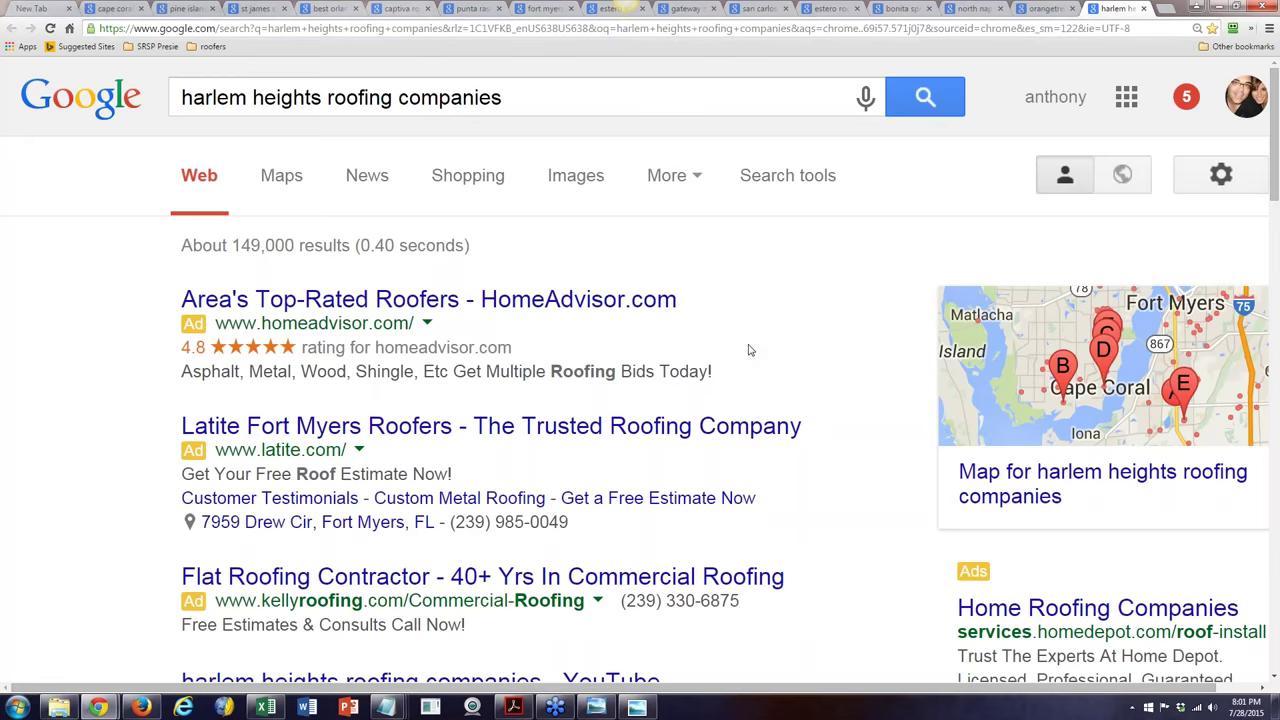
{"action": "scroll", "coordinate": [748, 350], "scroll_direction": "down", "scroll_amount": 4}
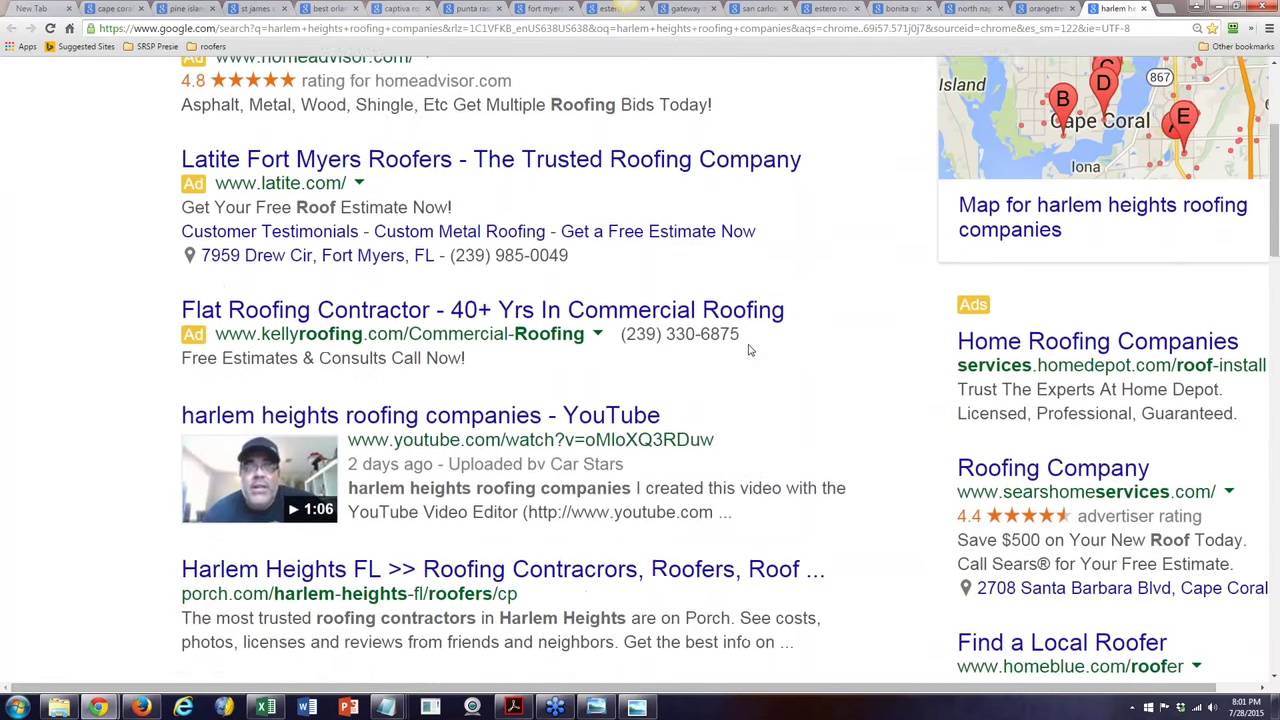
{"action": "scroll", "coordinate": [748, 350], "scroll_direction": "up", "scroll_amount": 3}
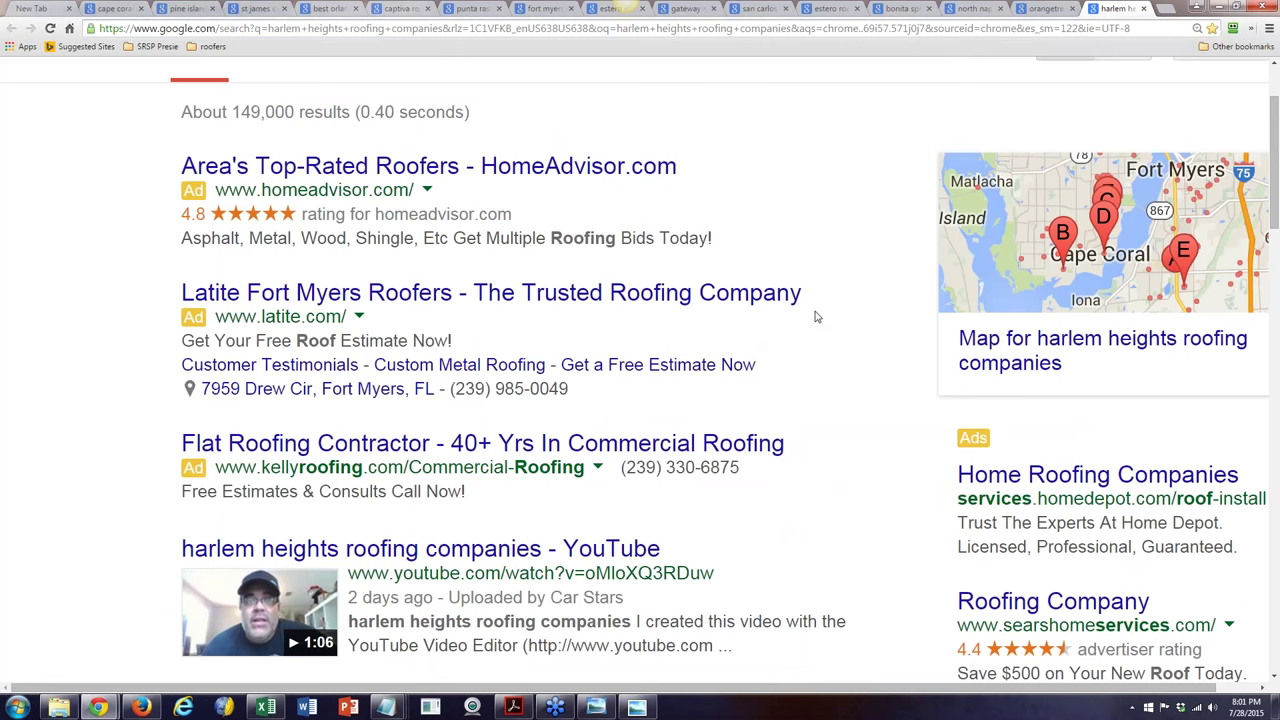
{"action": "scroll", "coordinate": [816, 317], "scroll_direction": "up", "scroll_amount": 1}
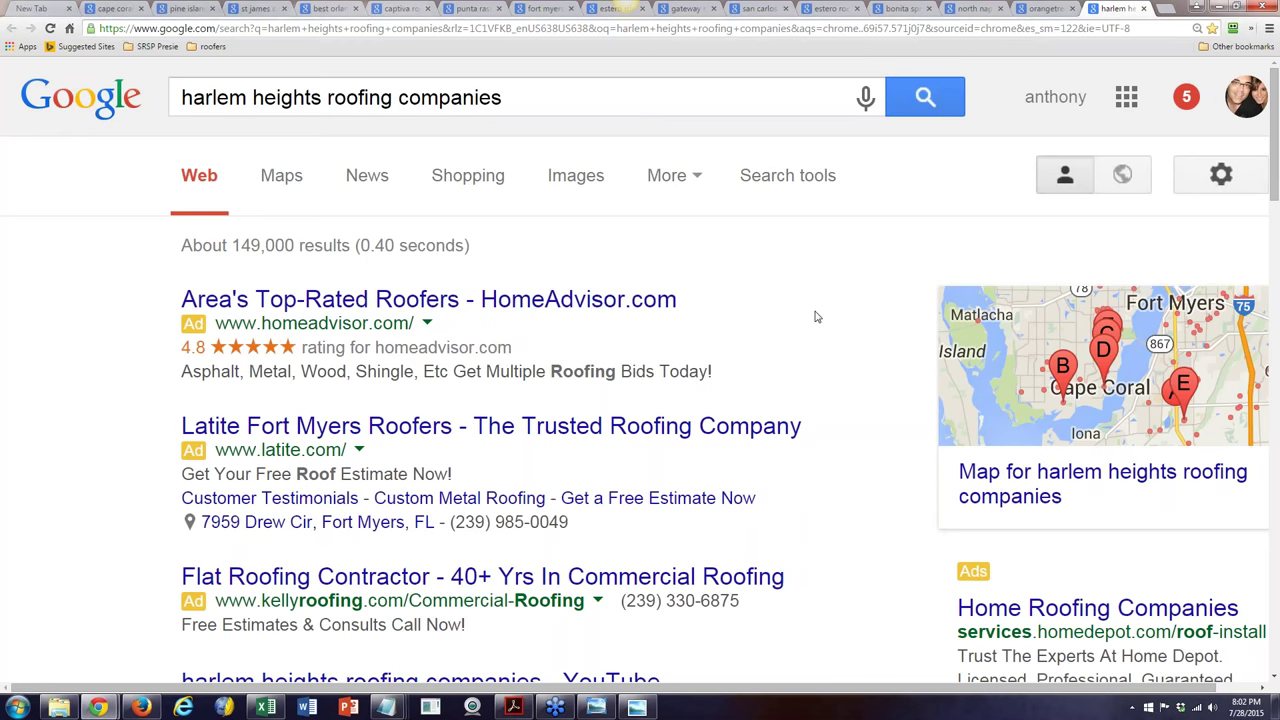
{"action": "scroll", "coordinate": [815, 317], "scroll_direction": "down", "scroll_amount": 2}
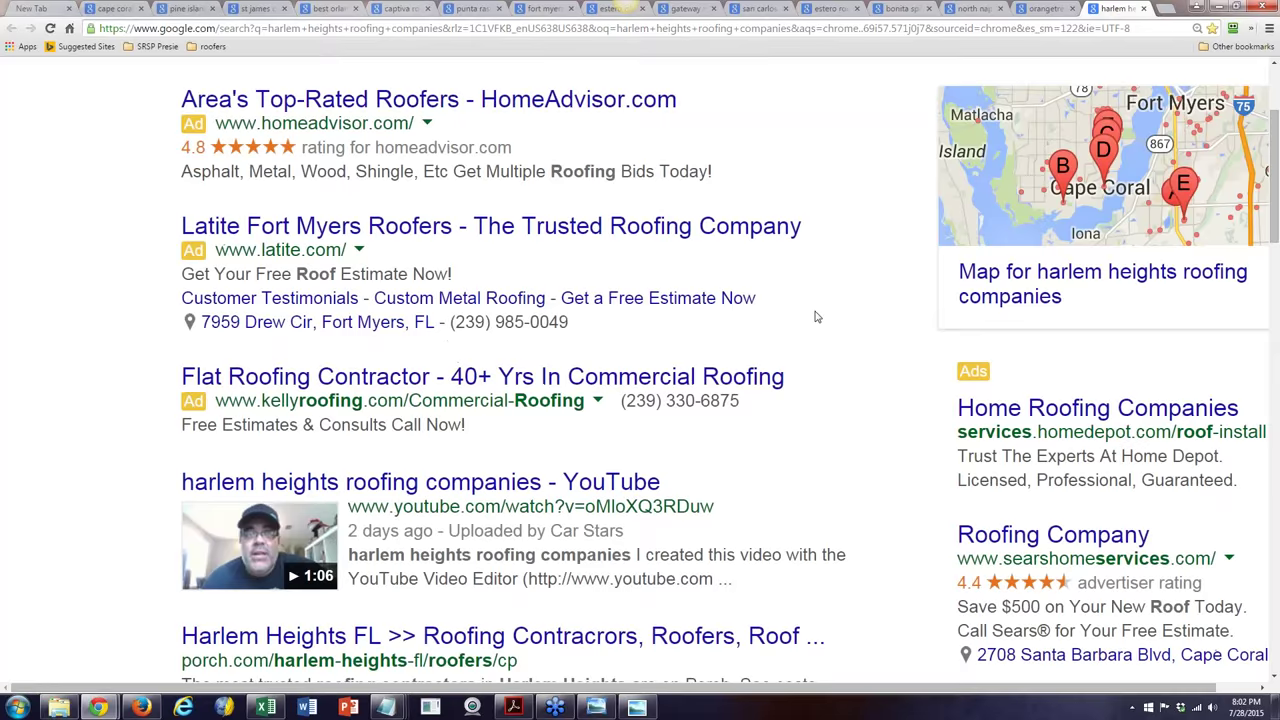
{"action": "scroll", "coordinate": [815, 317], "scroll_direction": "down", "scroll_amount": 3}
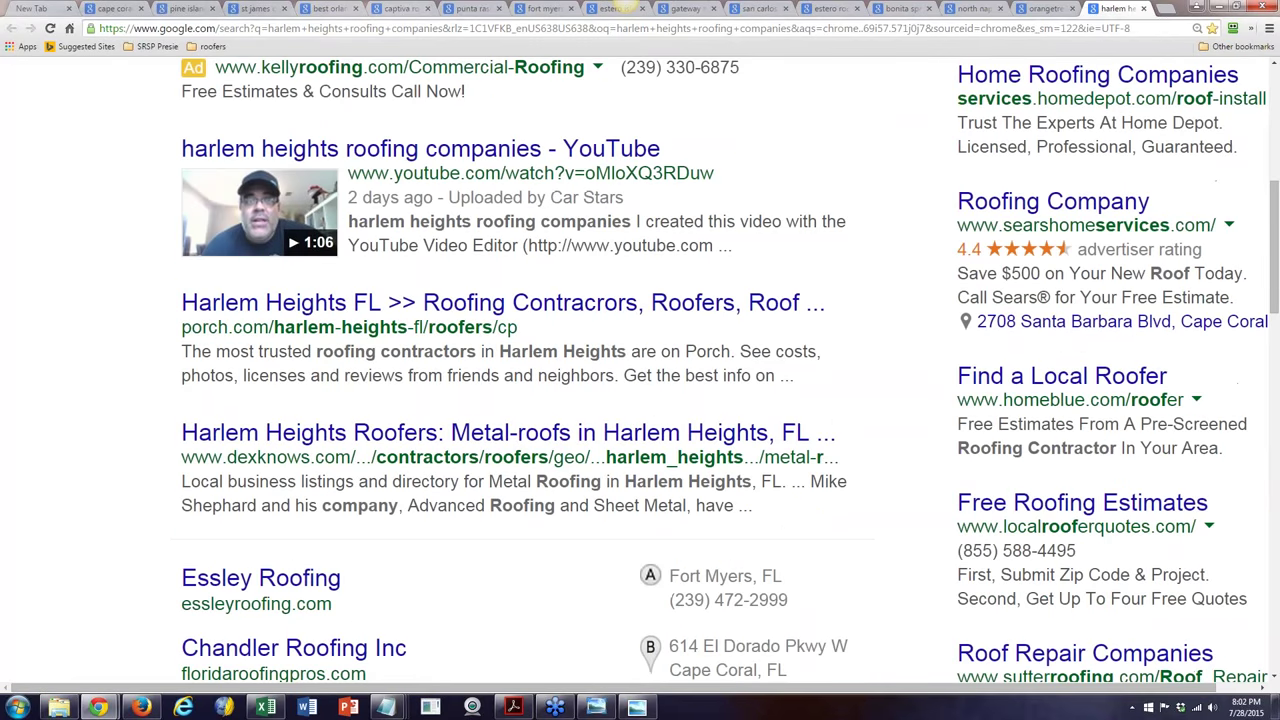
{"action": "scroll", "coordinate": [640, 370], "scroll_direction": "up", "scroll_amount": 3}
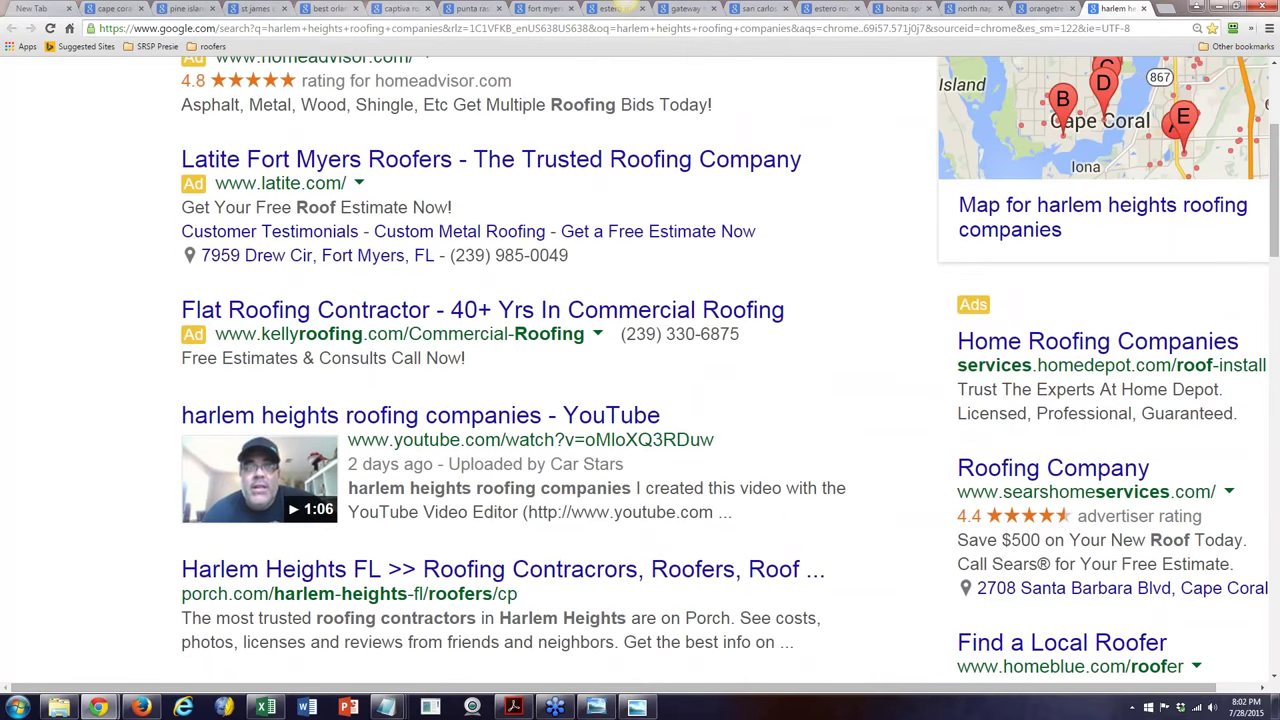
Step: Compare the YouTube video listing's placement with the ads, directory listings and local map listings in the "harlem heights roofing companies" results
{"action": "scroll", "coordinate": [640, 370], "scroll_direction": "up", "scroll_amount": 2}
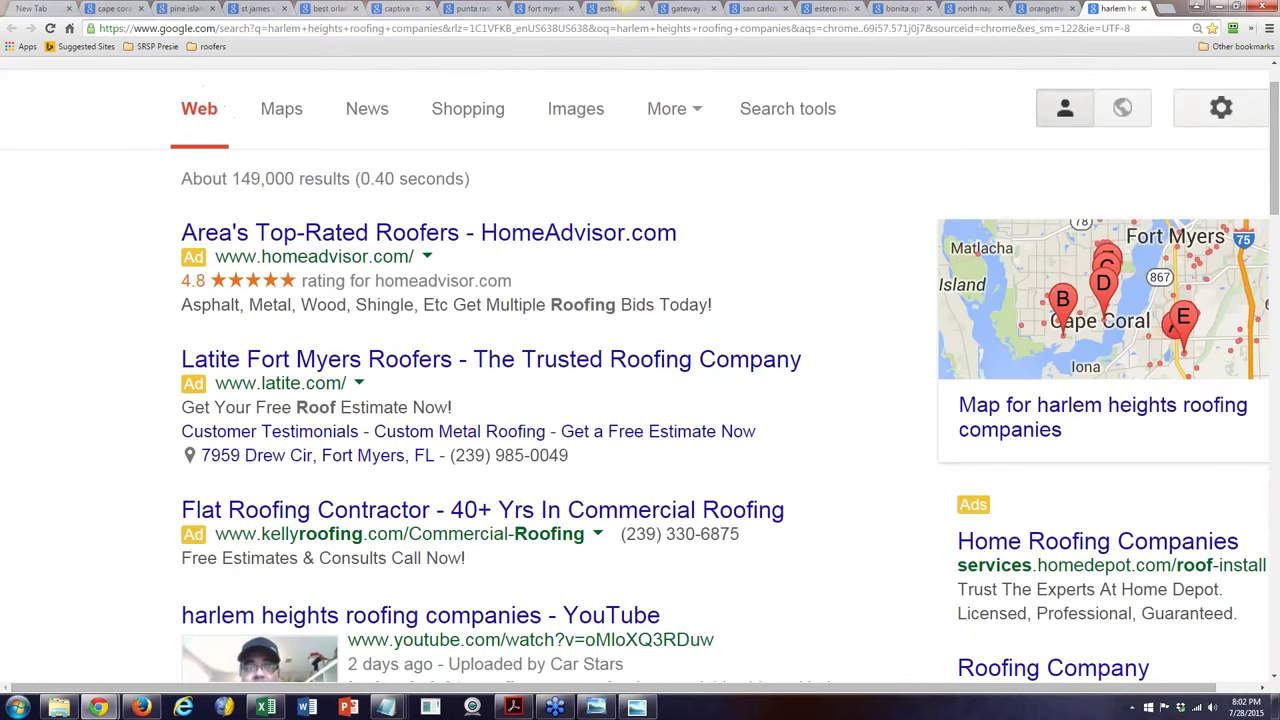
{"action": "scroll", "coordinate": [588, 348], "scroll_direction": "down", "scroll_amount": 2}
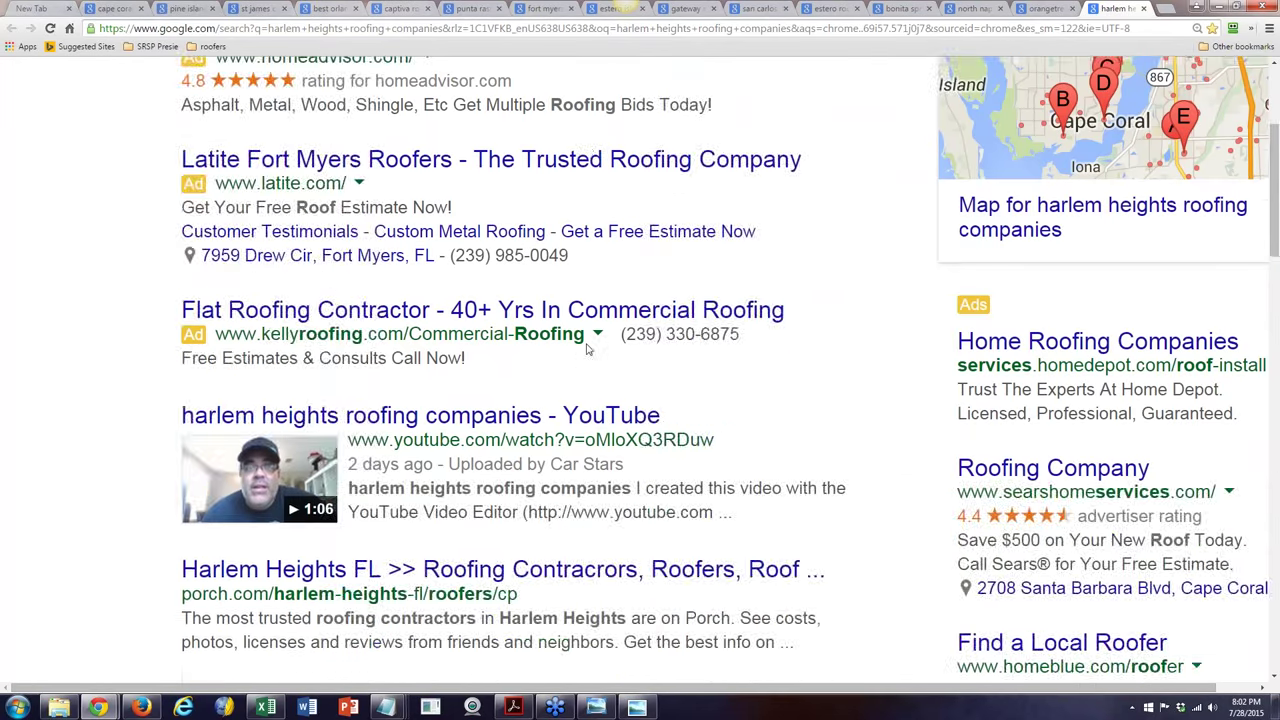
{"action": "scroll", "coordinate": [588, 348], "scroll_direction": "down", "scroll_amount": 3}
{"action": "scroll", "coordinate": [588, 348], "scroll_direction": "down", "scroll_amount": 1}
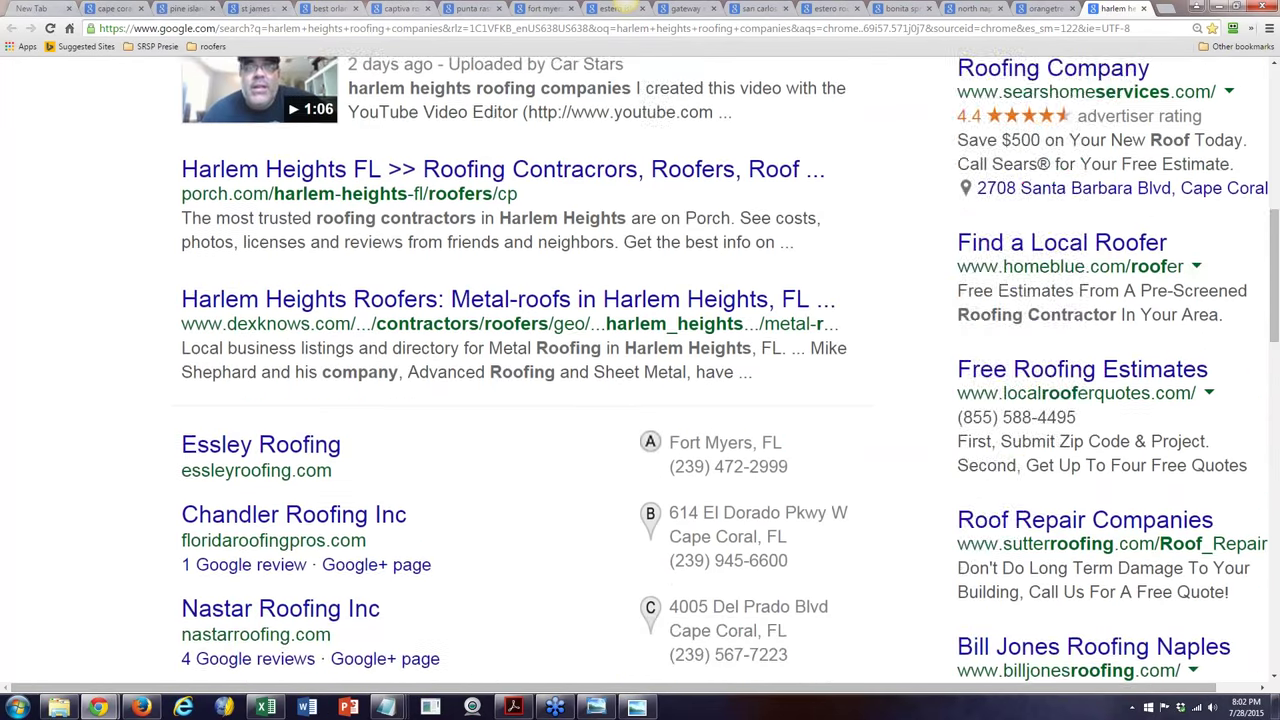
{"action": "scroll", "coordinate": [588, 330], "scroll_direction": "down", "scroll_amount": 3}
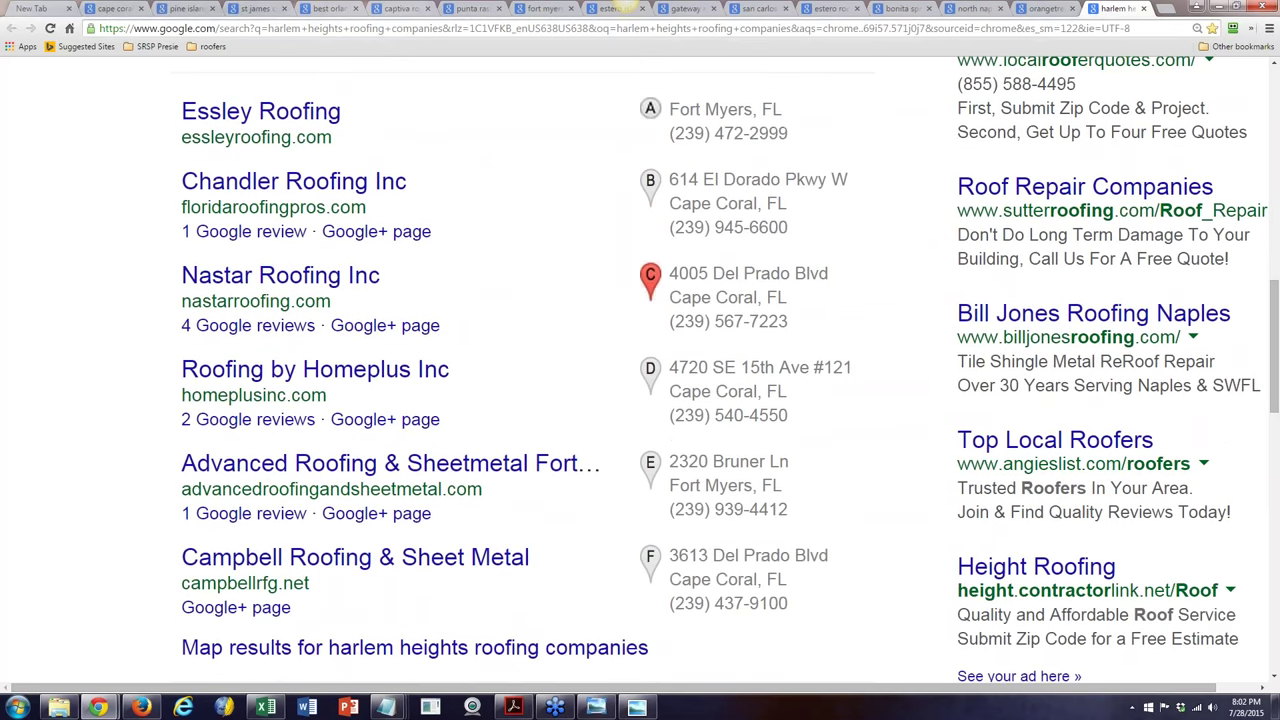
{"action": "scroll", "coordinate": [588, 348], "scroll_direction": "up", "scroll_amount": 6}
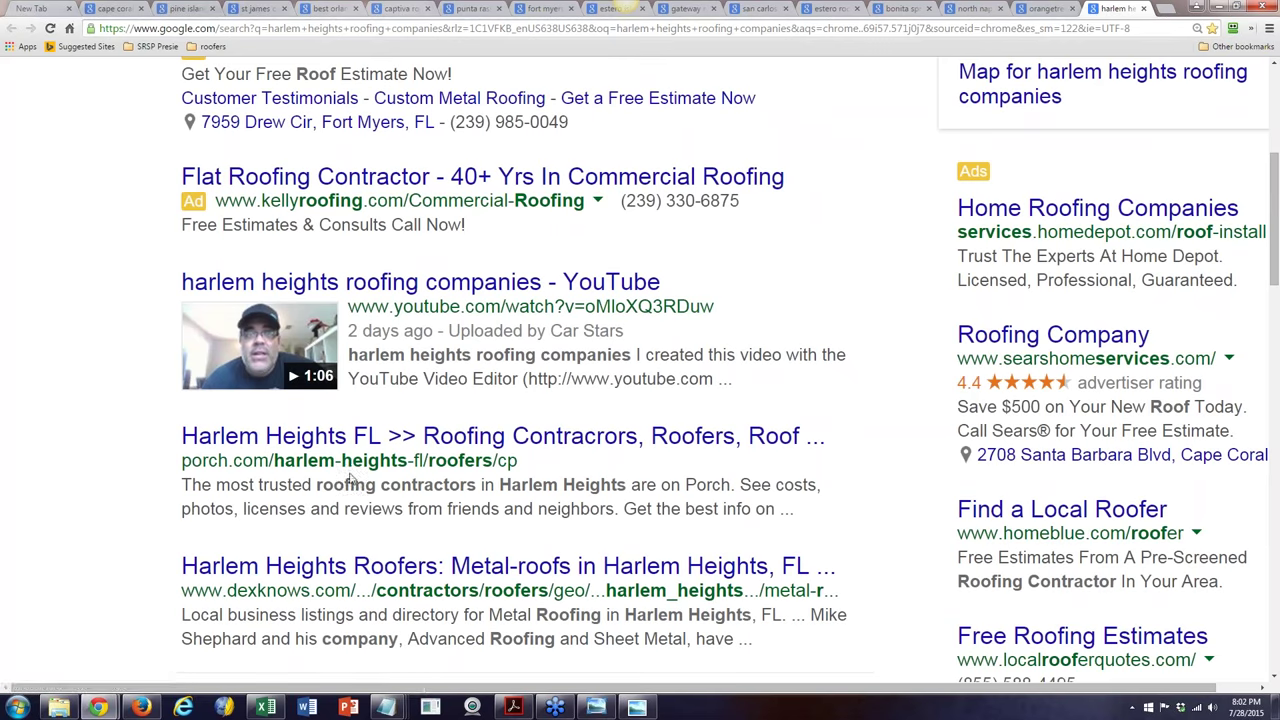
{"action": "scroll", "coordinate": [350, 480], "scroll_direction": "down", "scroll_amount": 1}
{"action": "scroll", "coordinate": [340, 400], "scroll_direction": "up", "scroll_amount": 5}
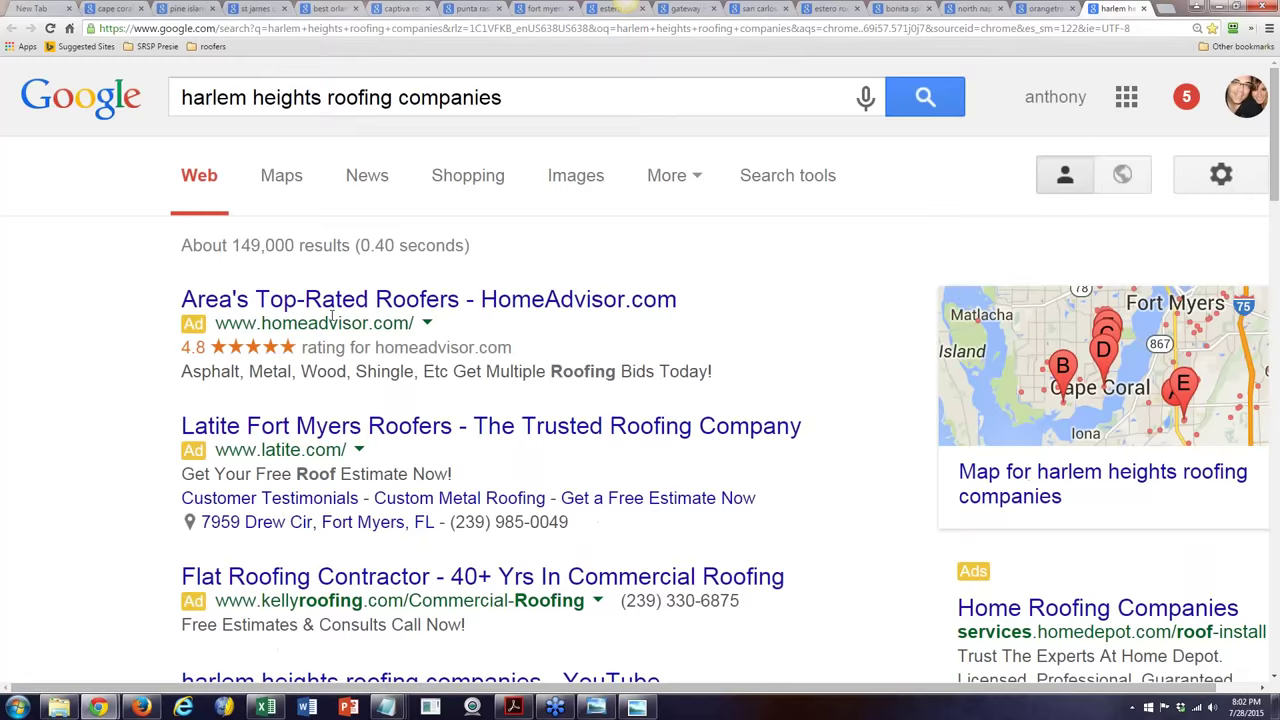
{"action": "scroll", "coordinate": [331, 316], "scroll_direction": "down", "scroll_amount": 1}
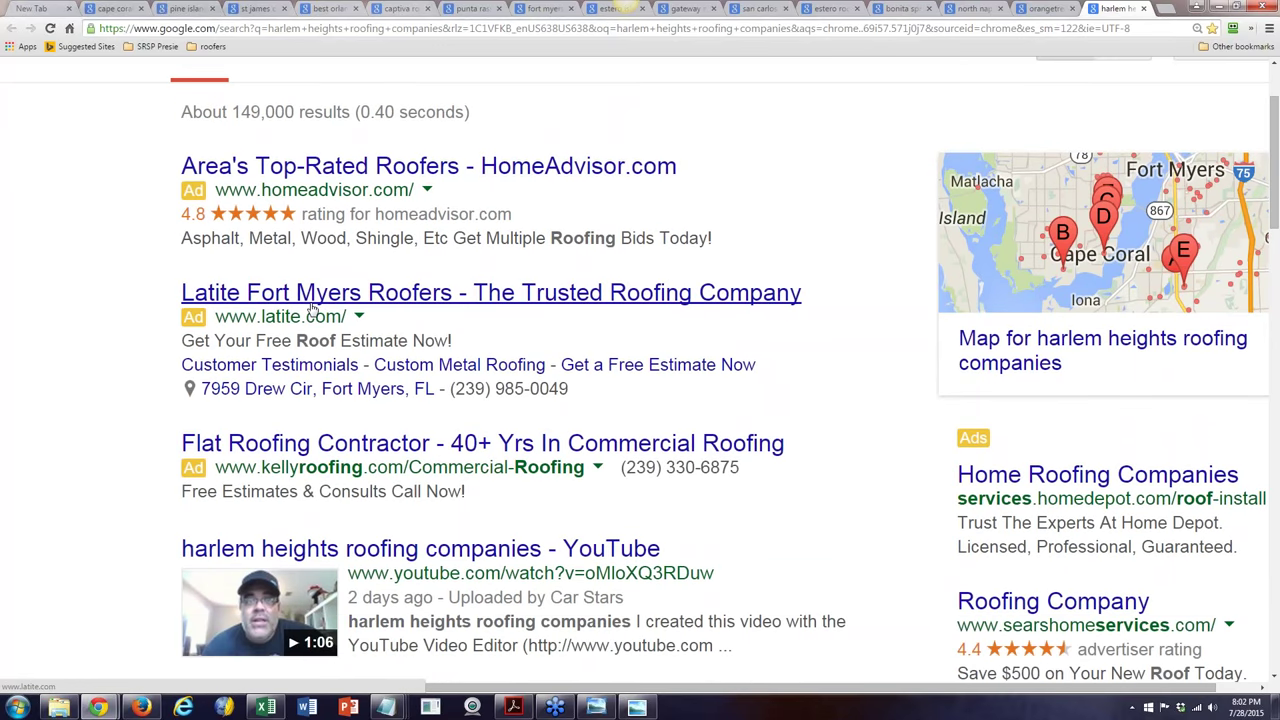
{"action": "scroll", "coordinate": [310, 430], "scroll_direction": "down", "scroll_amount": 1}
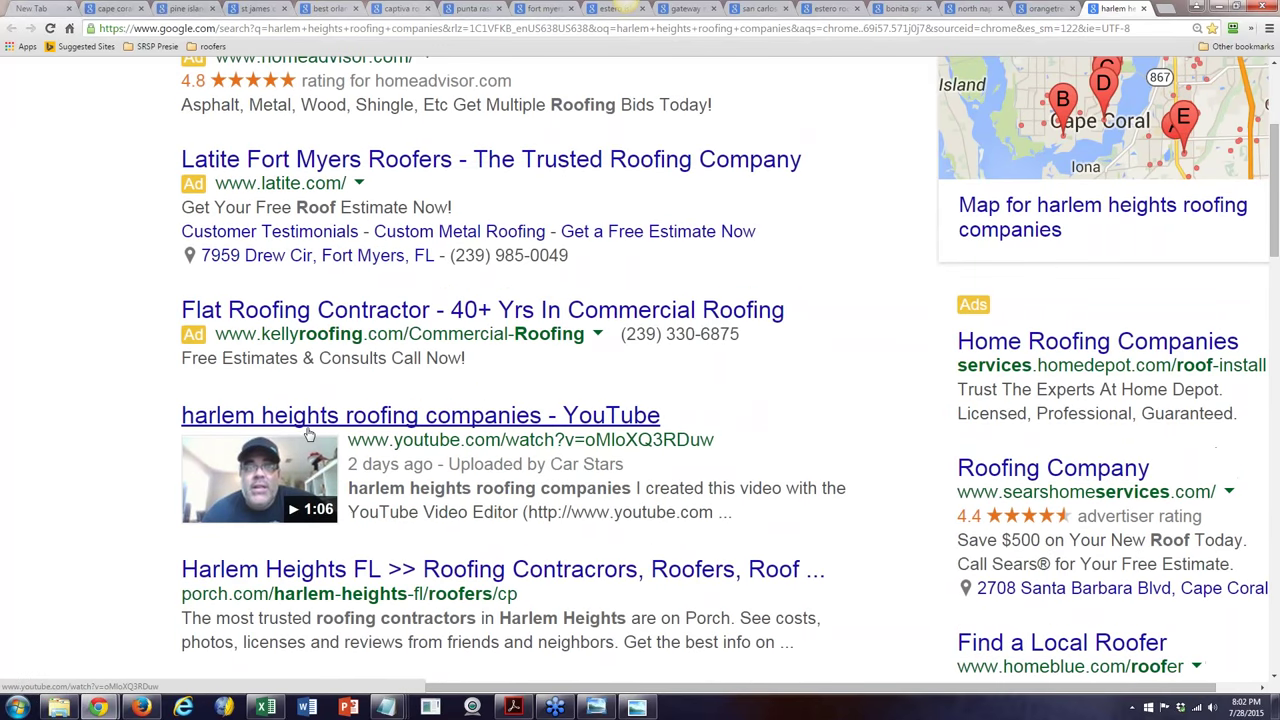
{"action": "scroll", "coordinate": [730, 374], "scroll_direction": "down", "scroll_amount": 1}
{"action": "scroll", "coordinate": [730, 374], "scroll_direction": "up", "scroll_amount": 1}
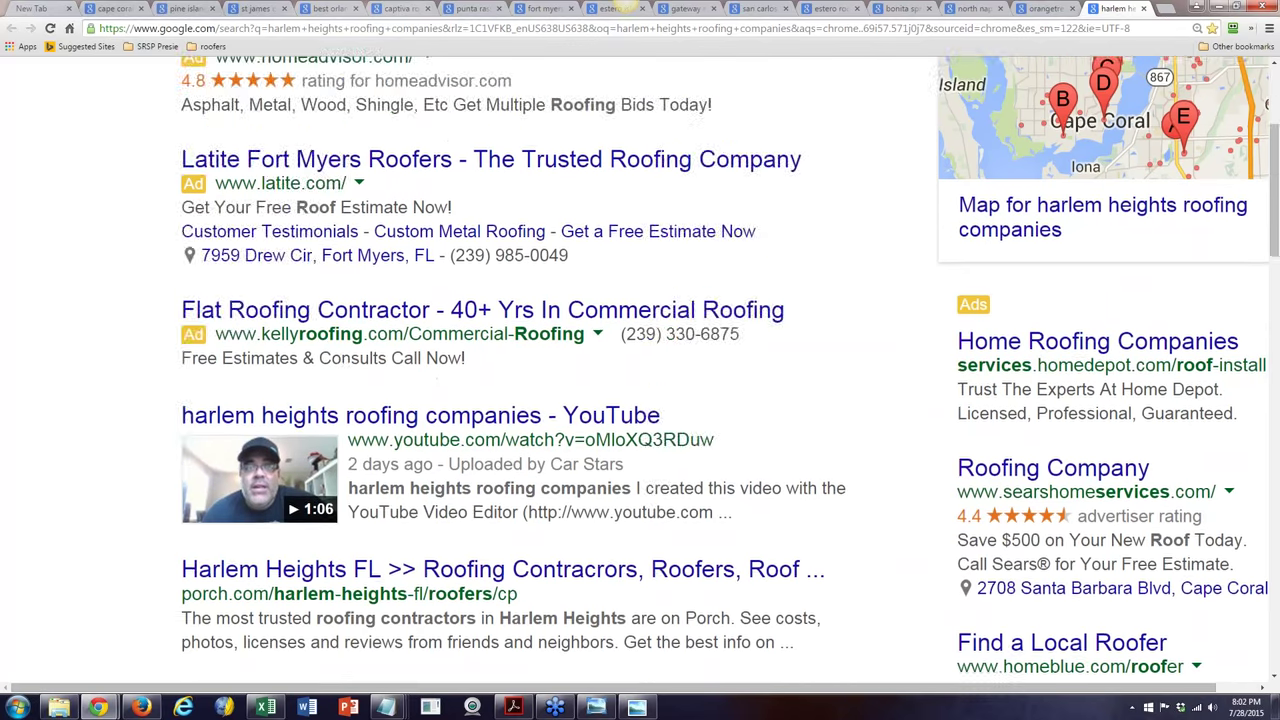
{"action": "scroll", "coordinate": [260, 473], "scroll_direction": "up", "scroll_amount": 1}
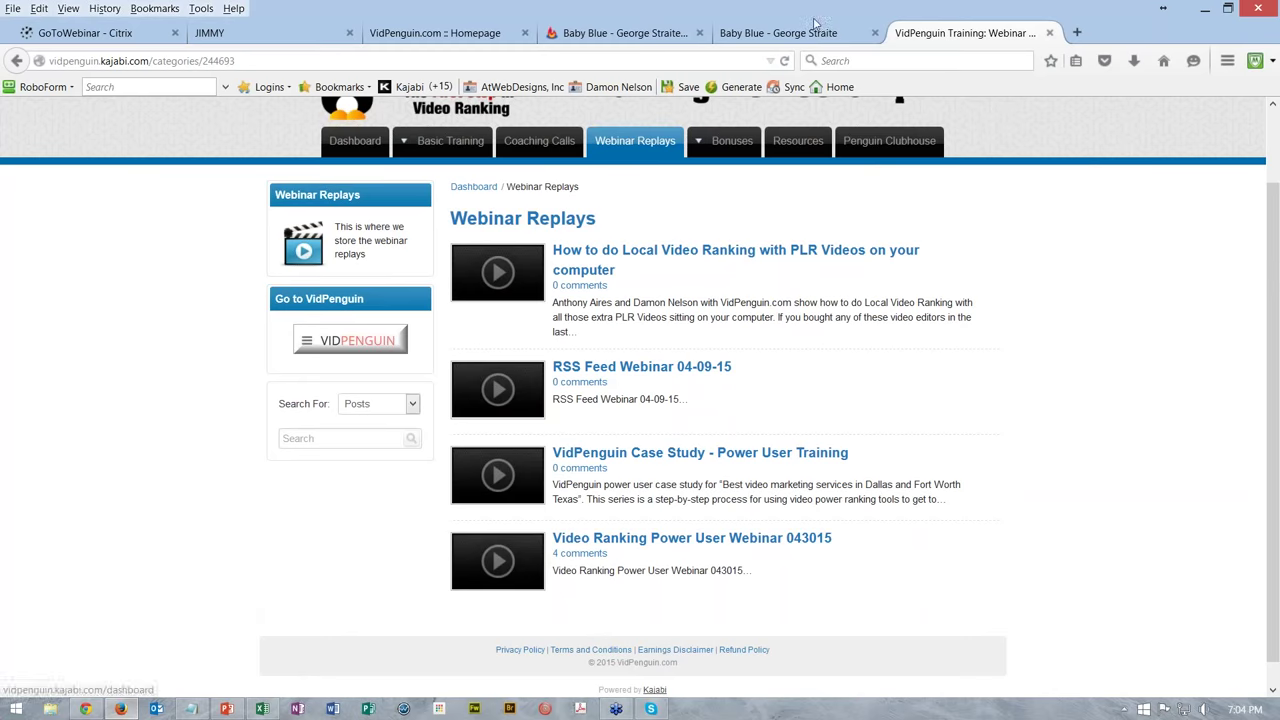
Step: Submit the "Baby Blue - George Straite" feed's URLs to BacklinksIndexer, and view the feed's Syndwire promotion settings before returning to the dashboard
{"action": "left_click", "coordinate": [440, 36]}
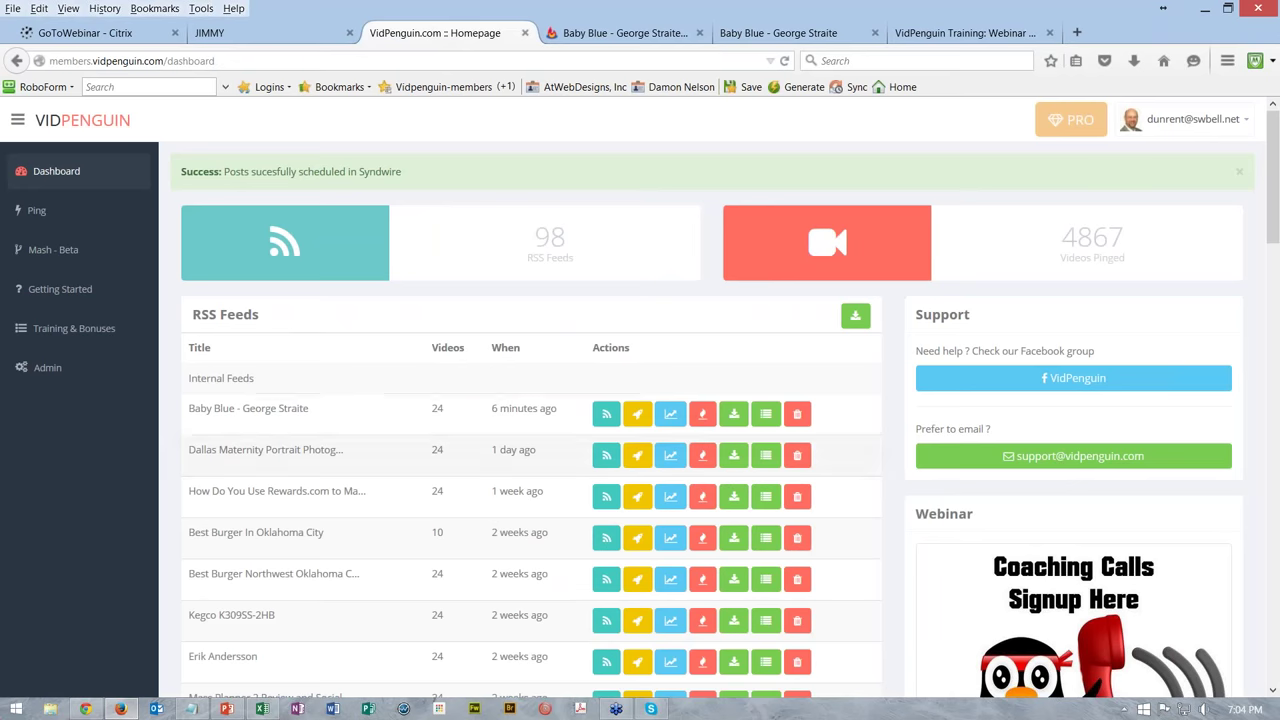
{"action": "left_click", "coordinate": [672, 419]}
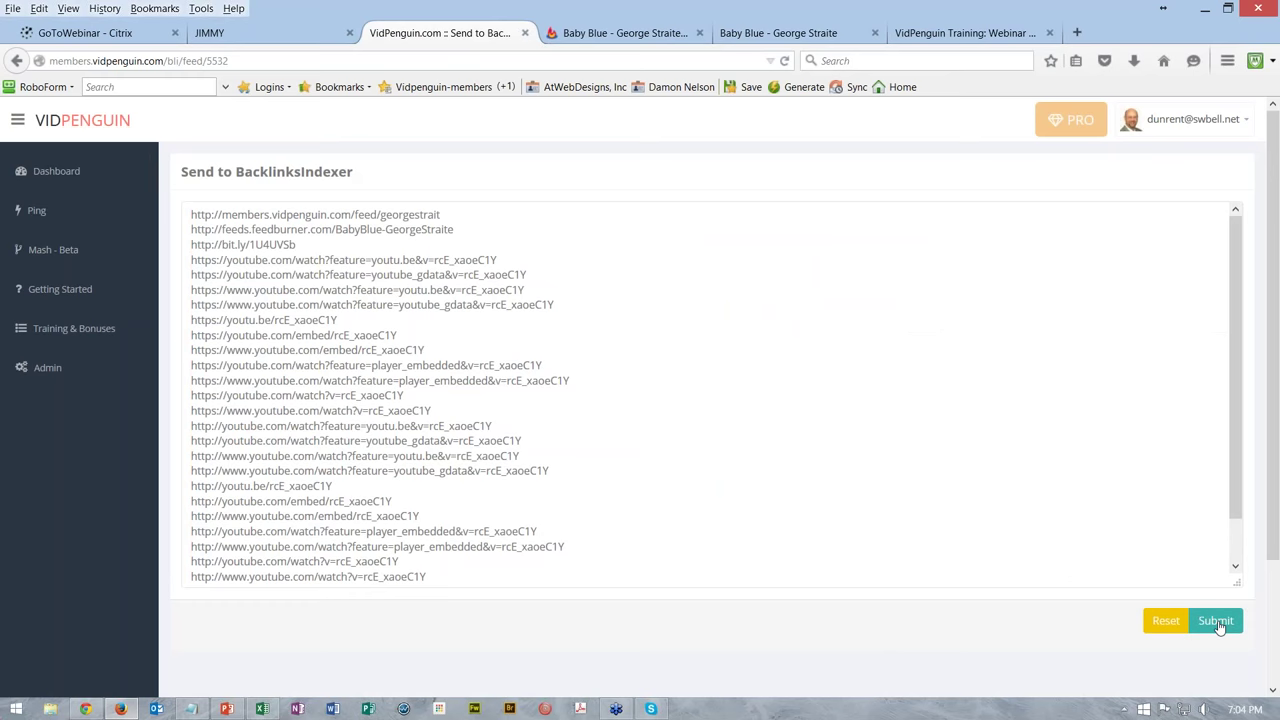
{"action": "left_click", "coordinate": [1216, 621]}
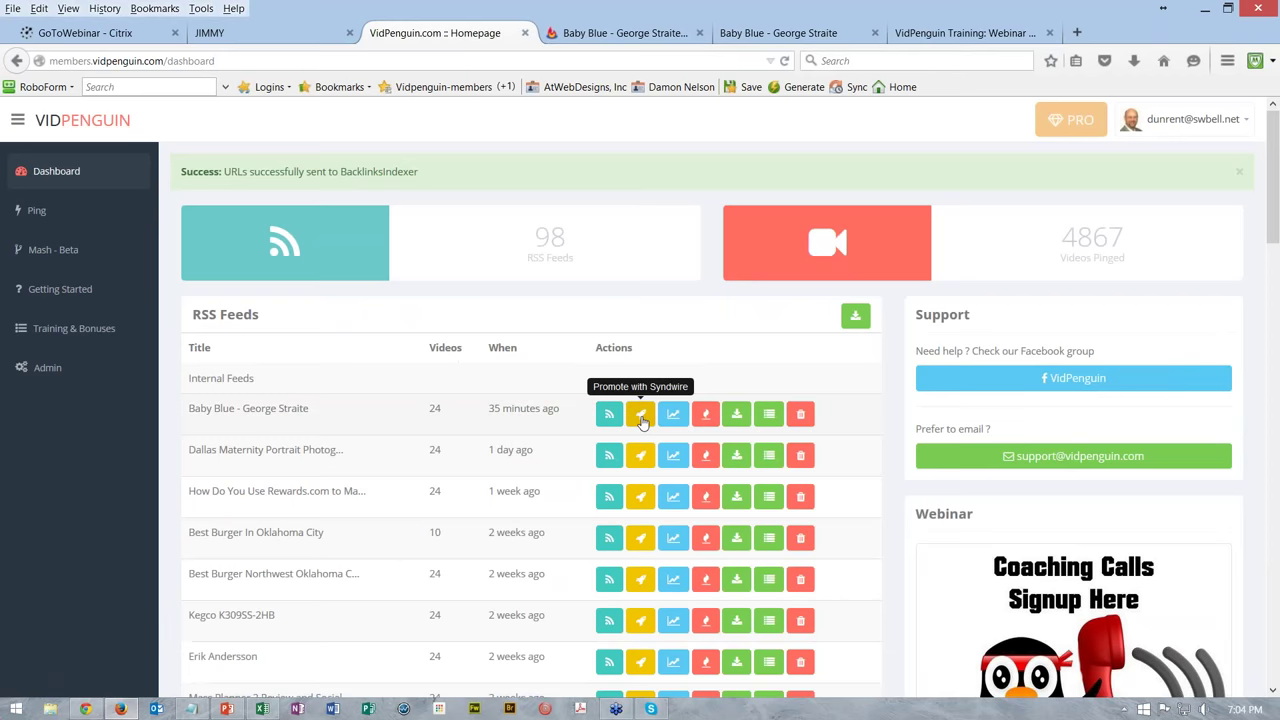
{"action": "left_click", "coordinate": [642, 422]}
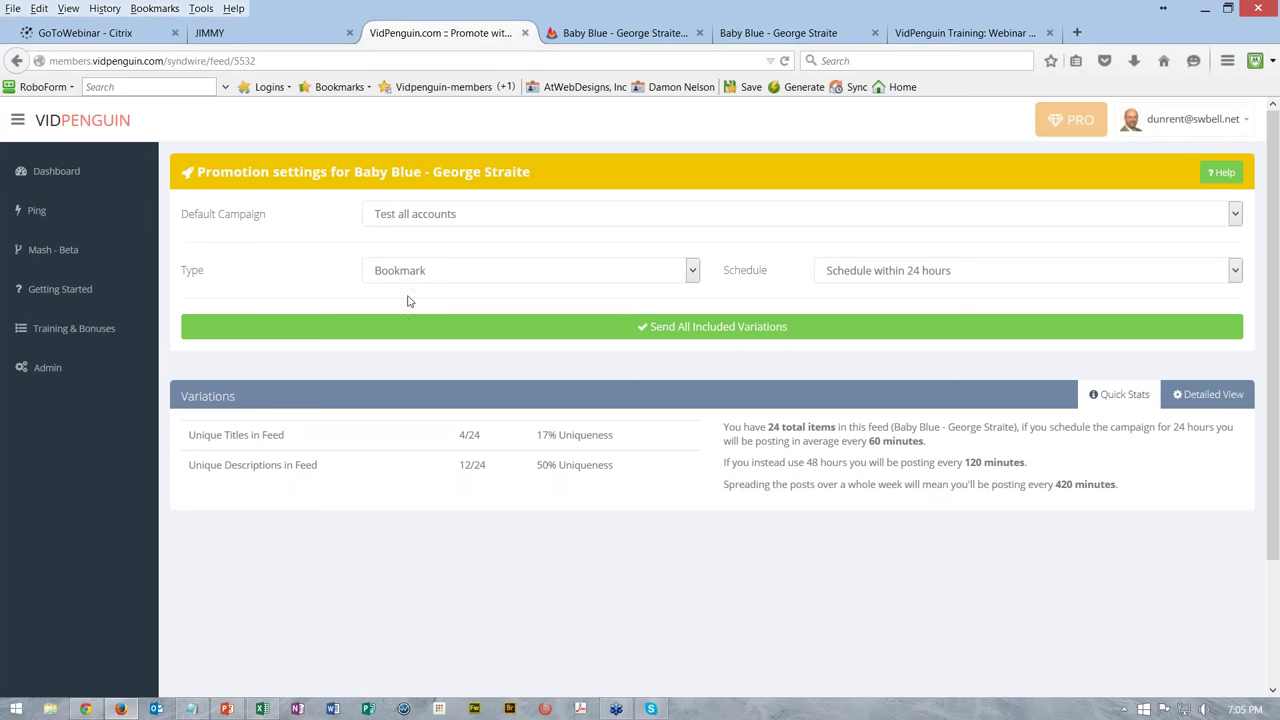
{"action": "left_click", "coordinate": [45, 176]}
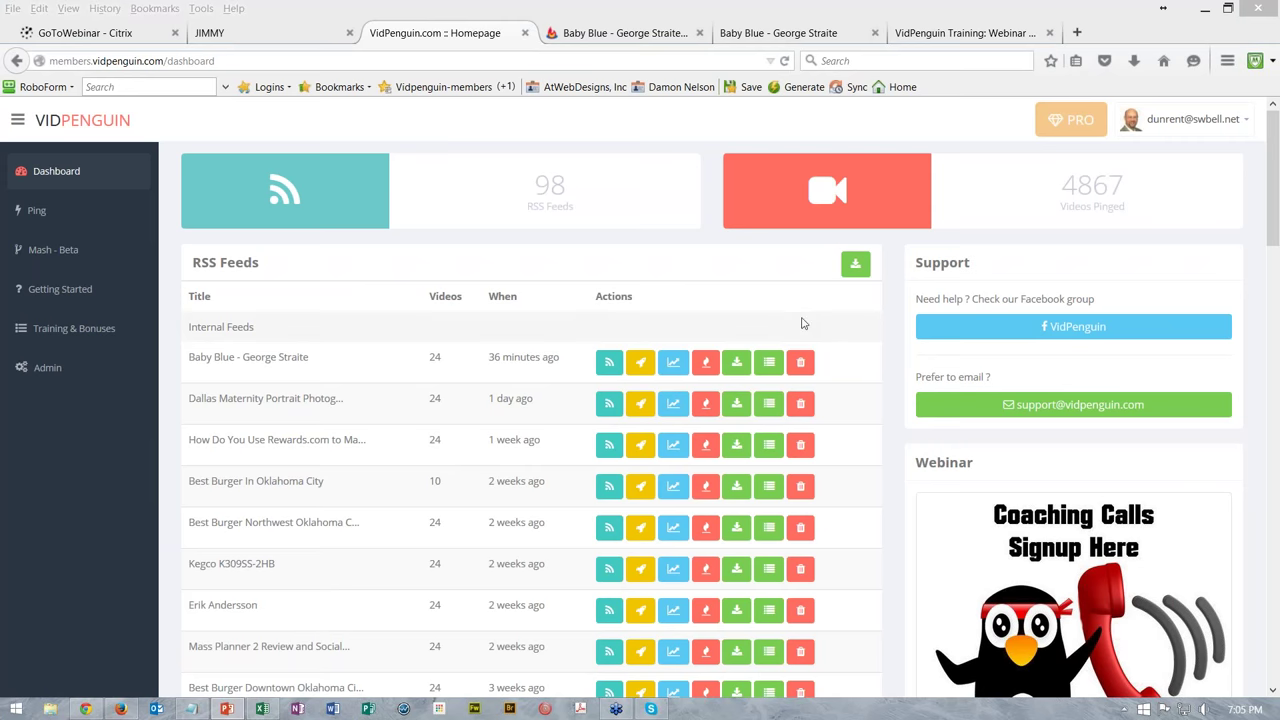
Step: Export the "Baby Blue - George Straite" feed as a CSV opened in Microsoft Excel, and autofit all column widths
{"action": "left_click", "coordinate": [737, 366]}
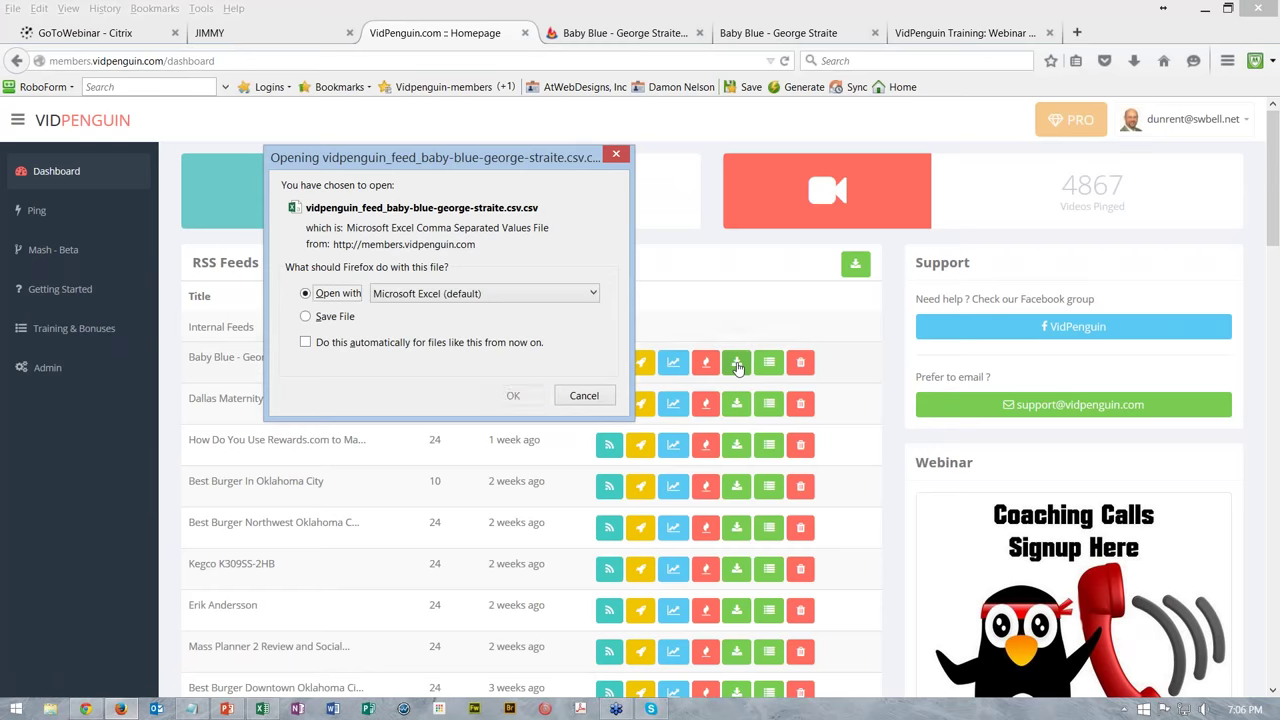
{"action": "left_click", "coordinate": [507, 395]}
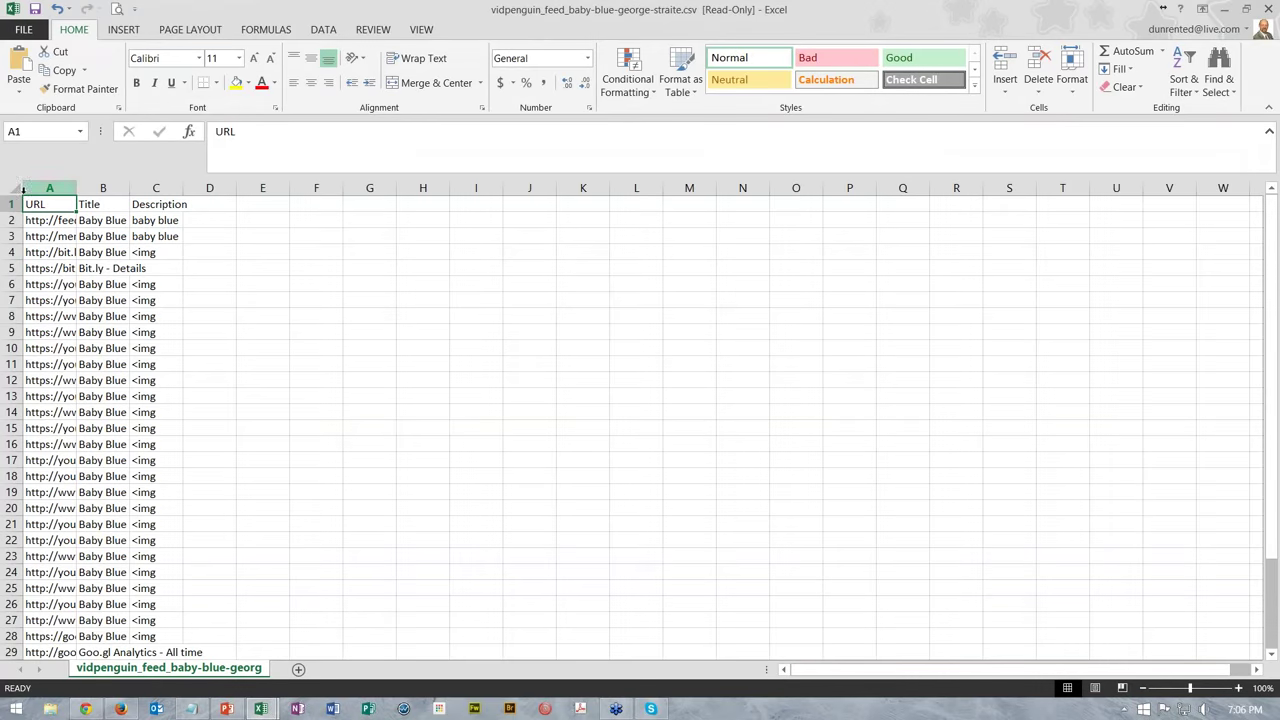
{"action": "left_click", "coordinate": [12, 187]}
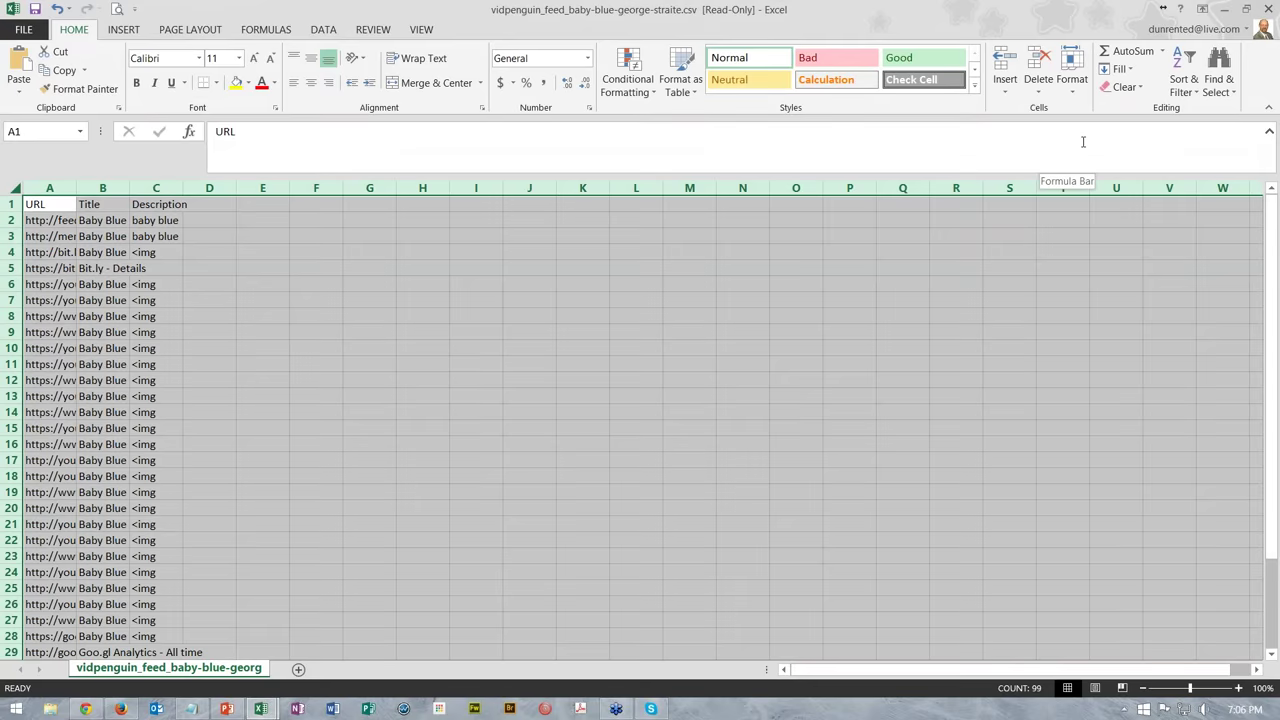
{"action": "left_click", "coordinate": [1072, 72]}
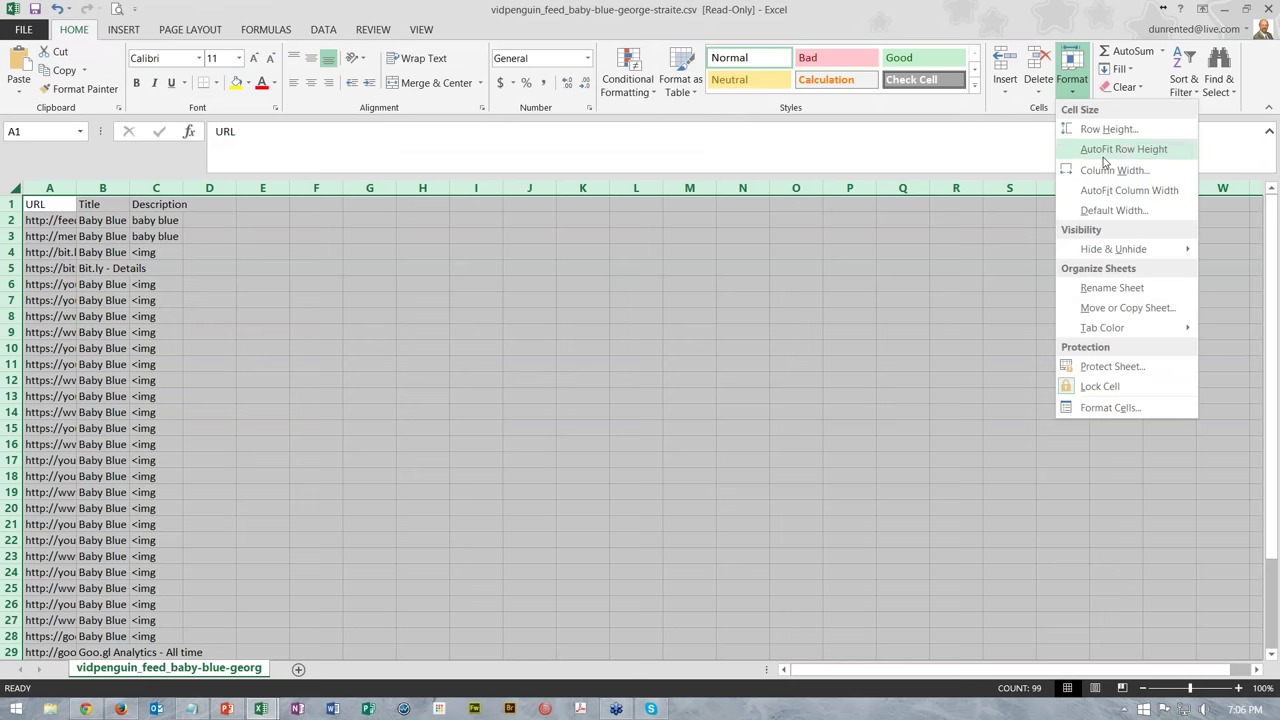
{"action": "left_click", "coordinate": [1105, 190]}
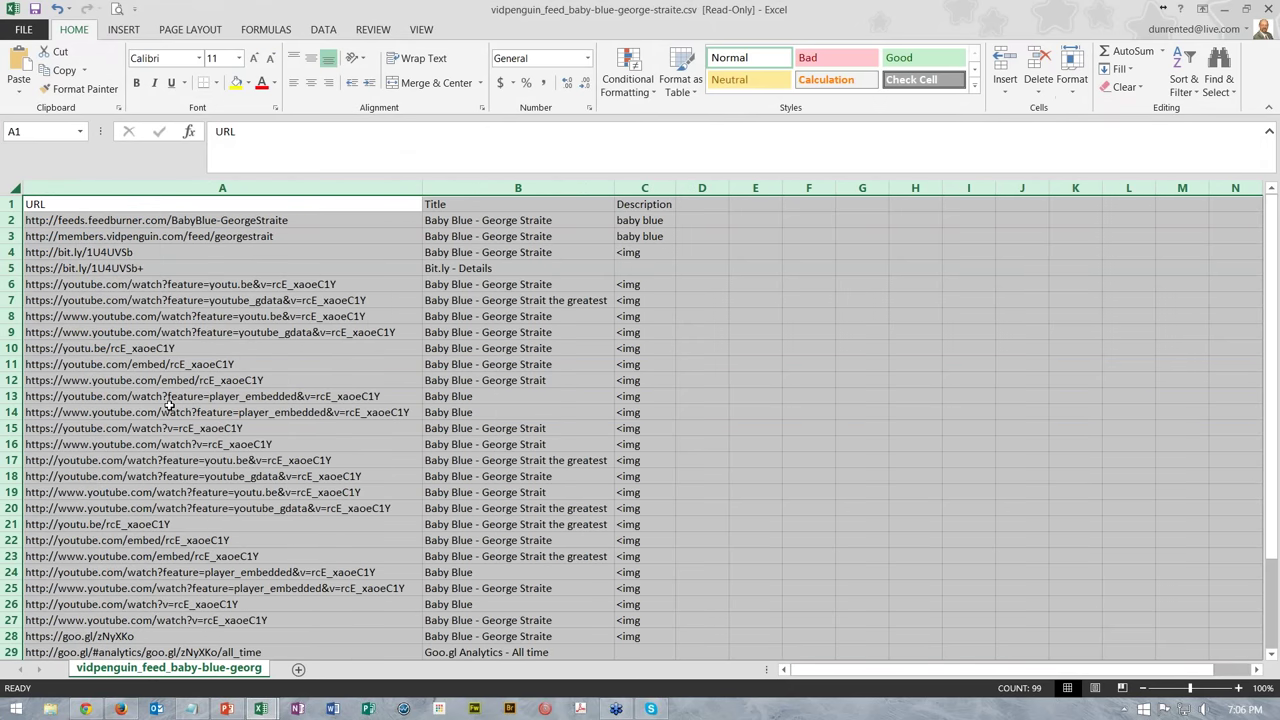
Step: Inspect the URL, title and description entries in the exported feed, and return to the VidPenguin dashboard in Firefox
{"action": "key", "text": "ctrl+c"}
{"action": "left_click", "coordinate": [216, 222]}
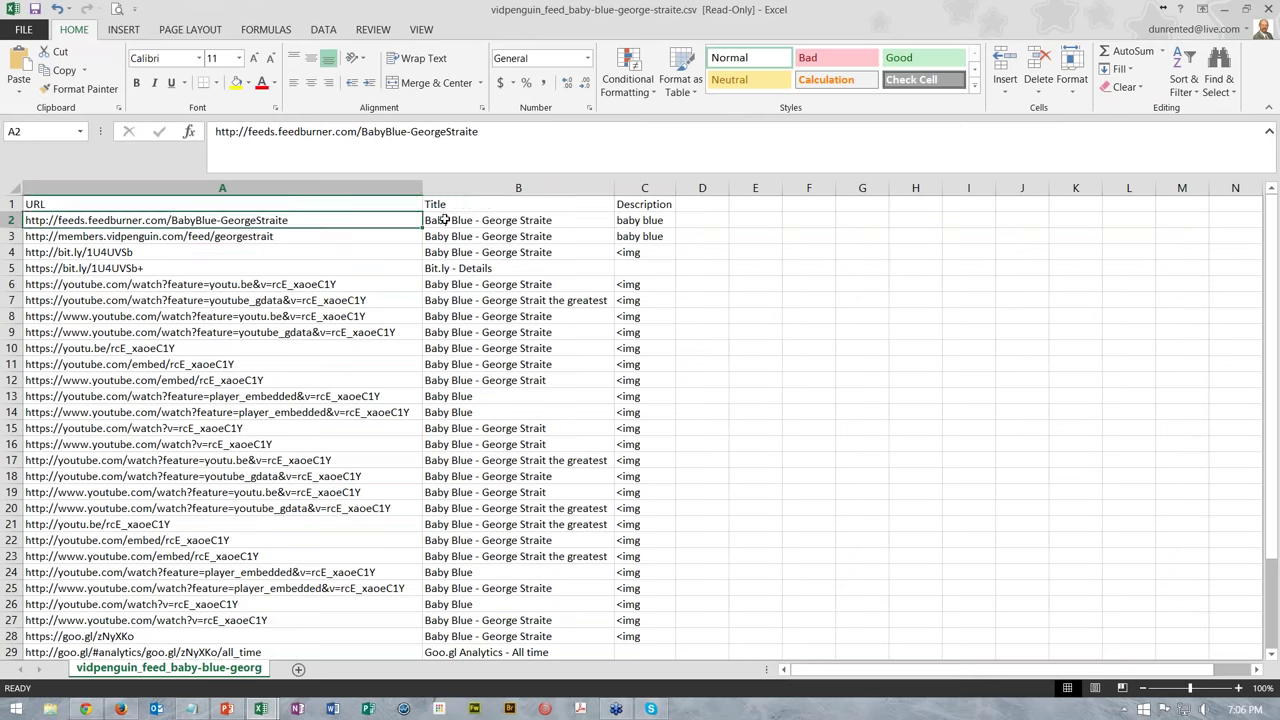
{"action": "left_click", "coordinate": [443, 220]}
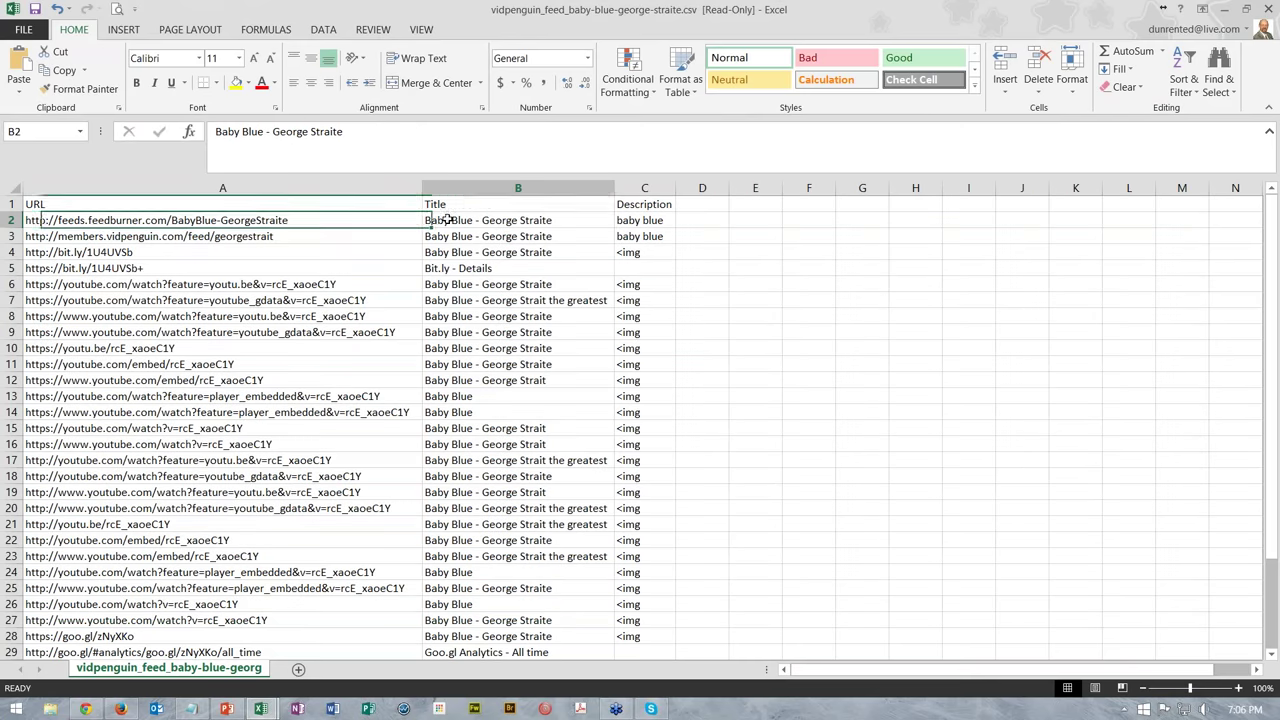
{"action": "left_click", "coordinate": [648, 253]}
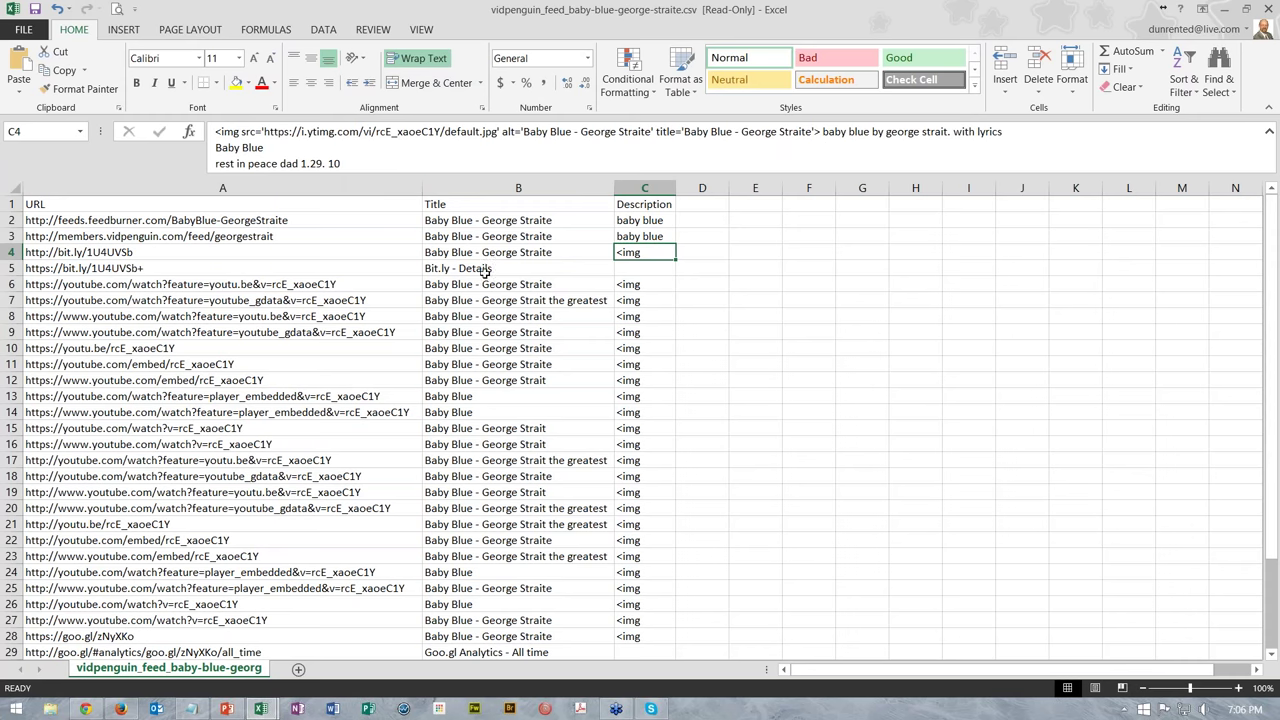
{"action": "left_click", "coordinate": [1225, 11]}
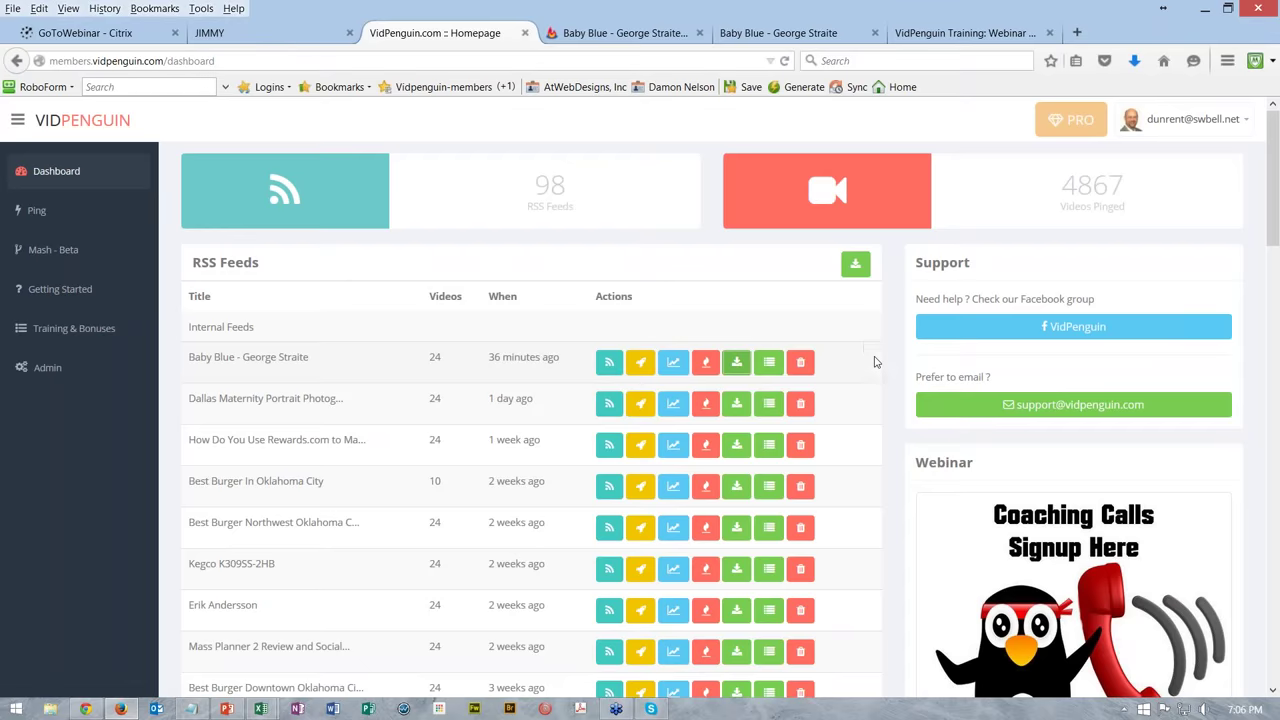
Step: Look through the RSS Feeds list down to the Mash Feeds section and back to the start
{"action": "scroll", "coordinate": [874, 362], "scroll_direction": "down", "scroll_amount": 4}
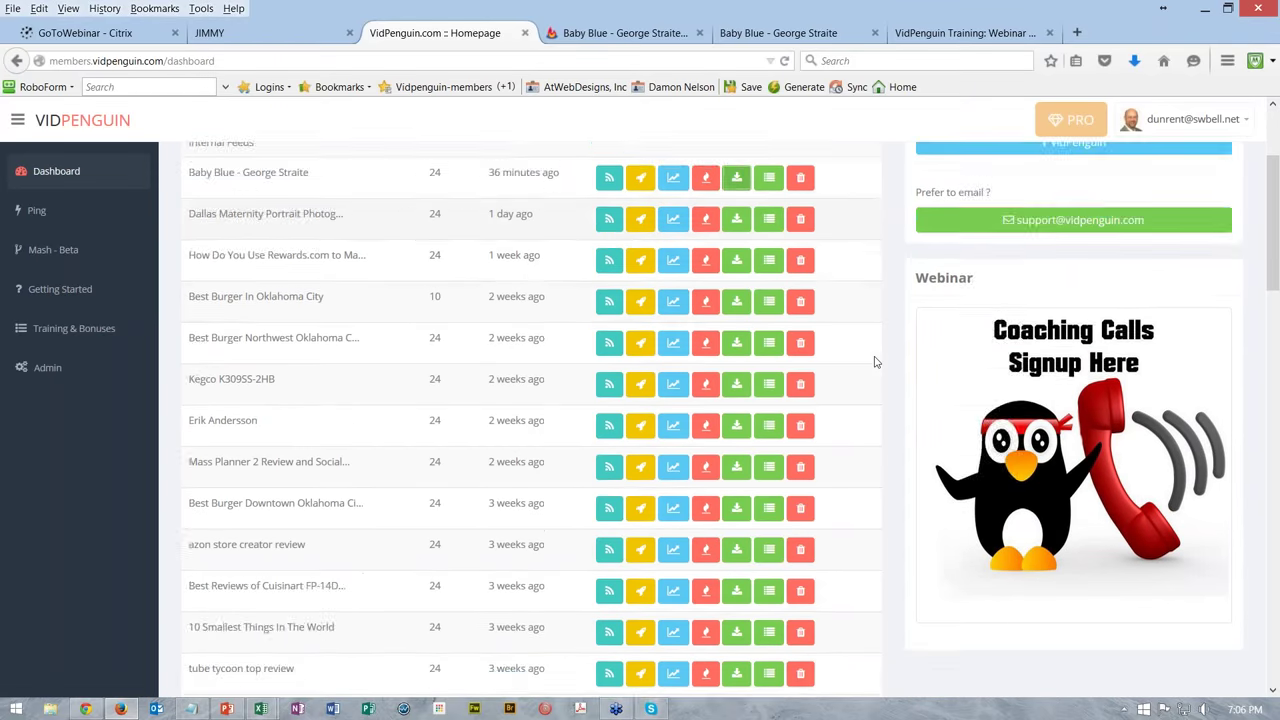
{"action": "scroll", "coordinate": [870, 340], "scroll_direction": "up", "scroll_amount": 3}
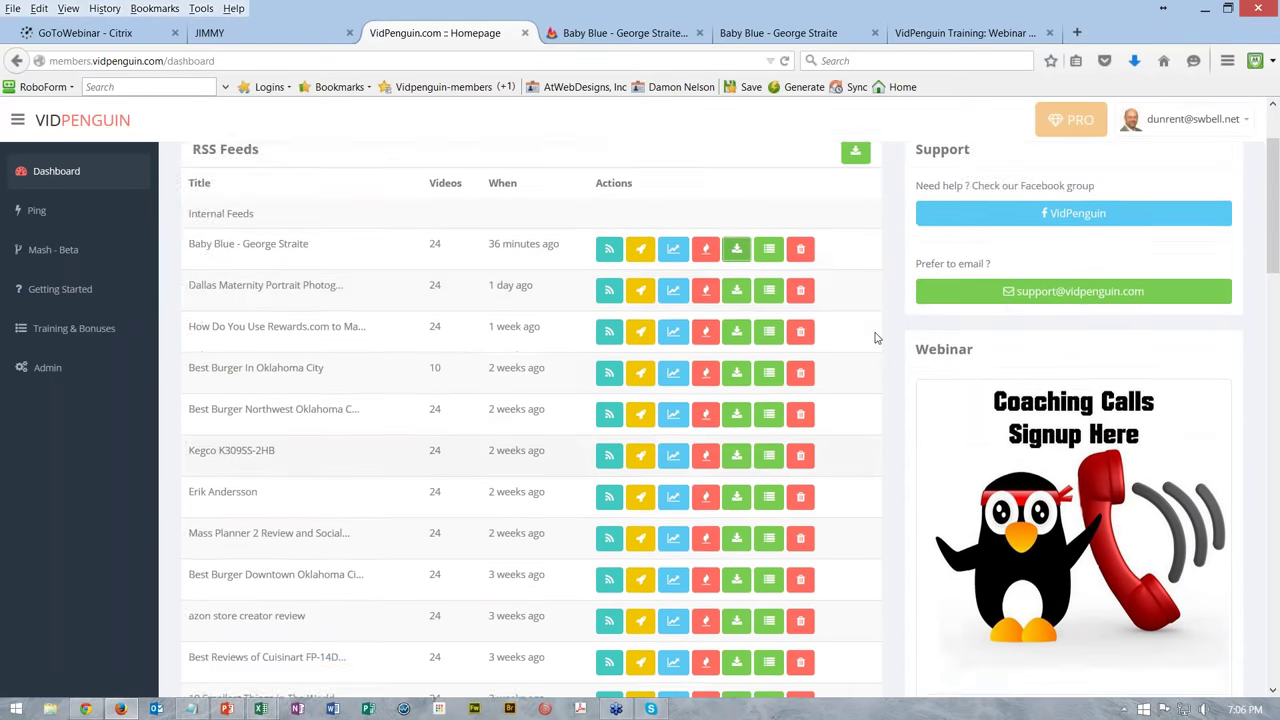
{"action": "scroll", "coordinate": [872, 344], "scroll_direction": "down", "scroll_amount": 12}
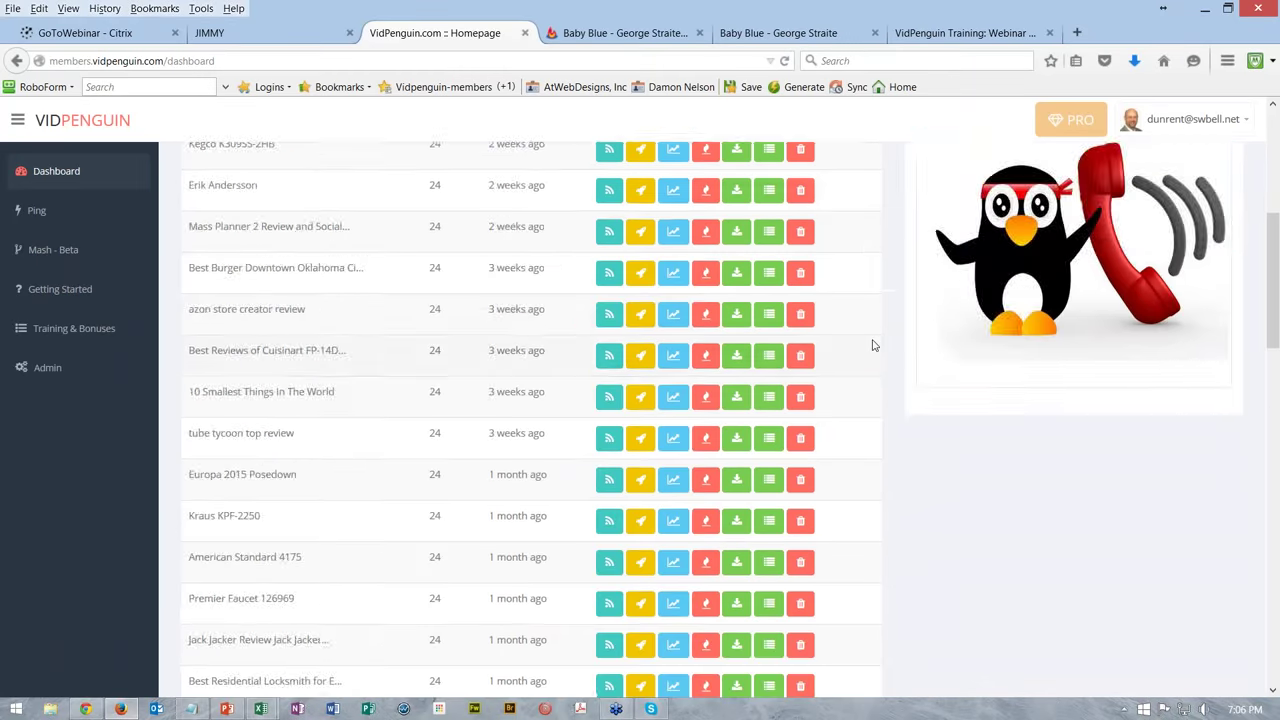
{"action": "scroll", "coordinate": [867, 348], "scroll_direction": "down", "scroll_amount": 15}
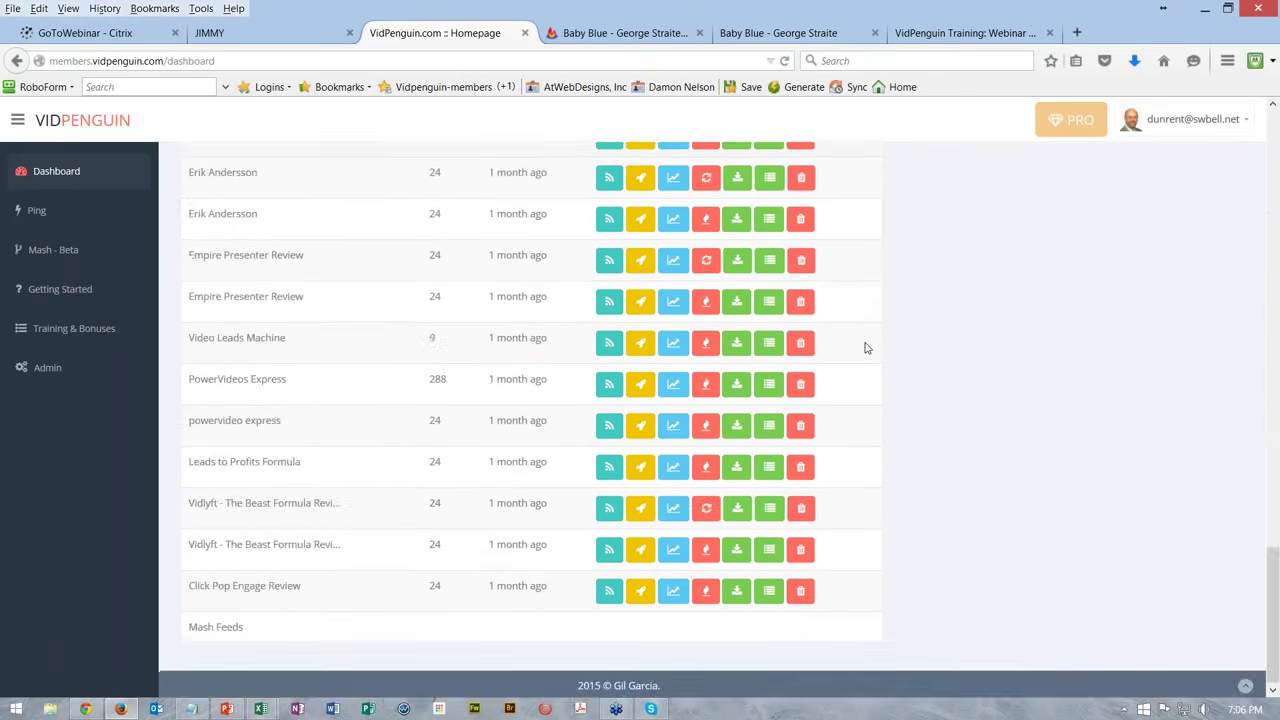
{"action": "scroll", "coordinate": [867, 348], "scroll_direction": "up", "scroll_amount": 2}
{"action": "scroll", "coordinate": [867, 348], "scroll_direction": "up", "scroll_amount": 10}
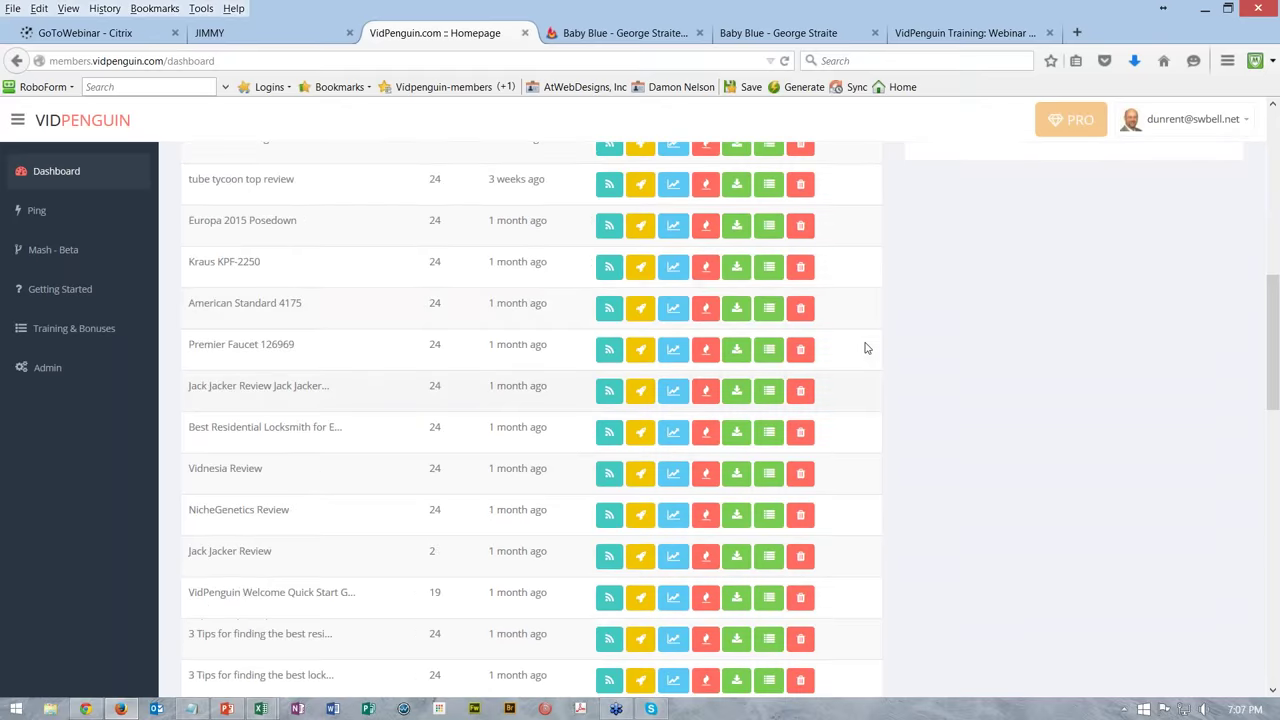
{"action": "scroll", "coordinate": [867, 348], "scroll_direction": "up", "scroll_amount": 3}
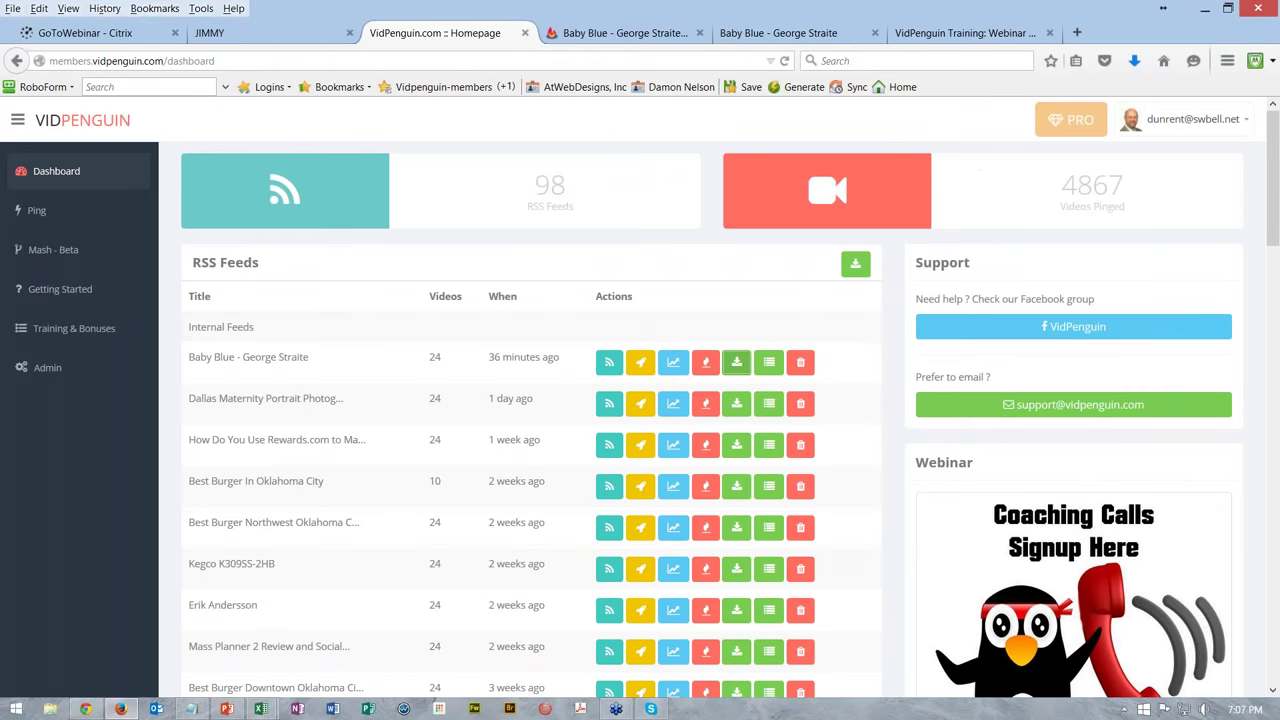
Step: Open the feed masher and search for "maternity photography" feeds
{"action": "left_click", "coordinate": [41, 260]}
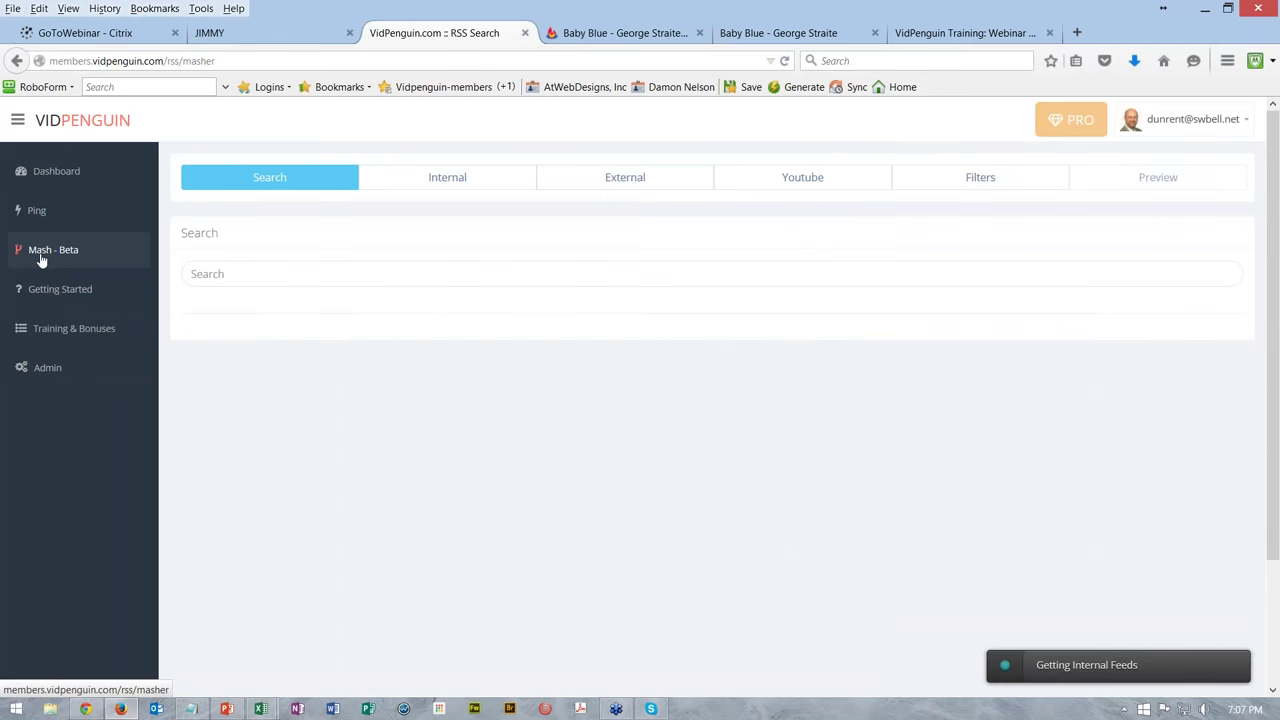
{"action": "left_click", "coordinate": [214, 273]}
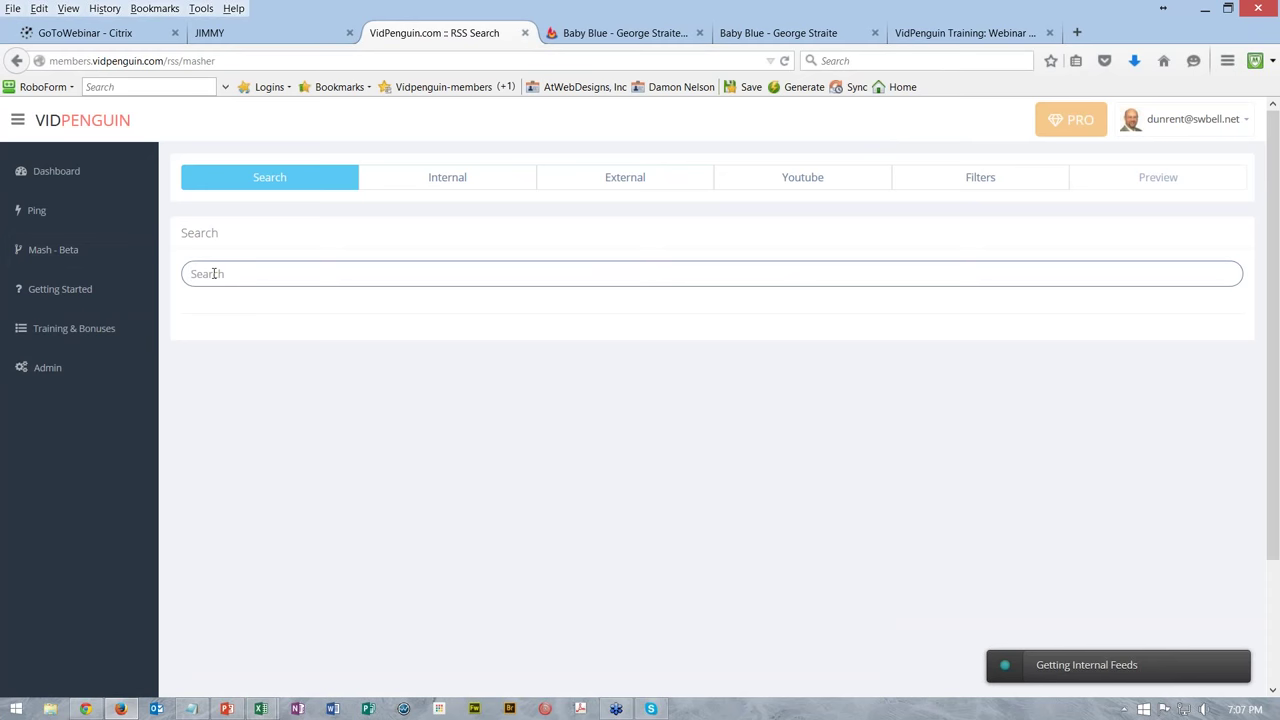
{"action": "type", "text": "maternity"}
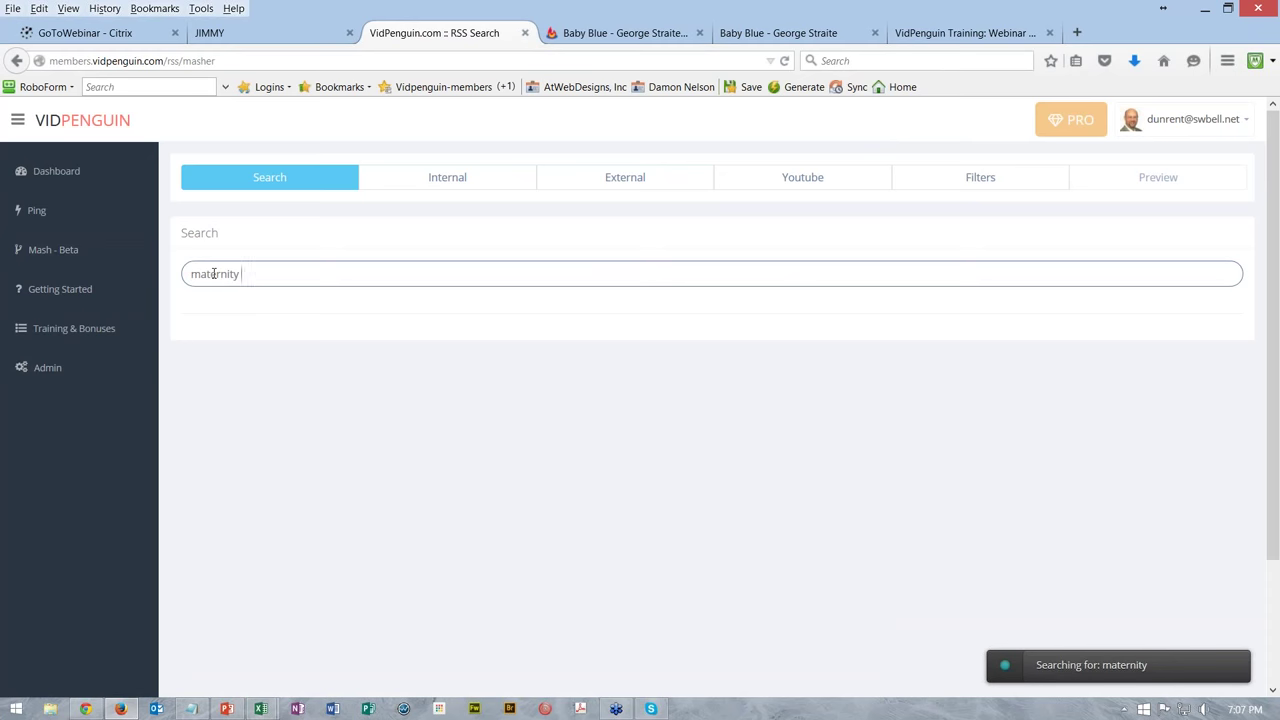
{"action": "type", "text": " phot"}
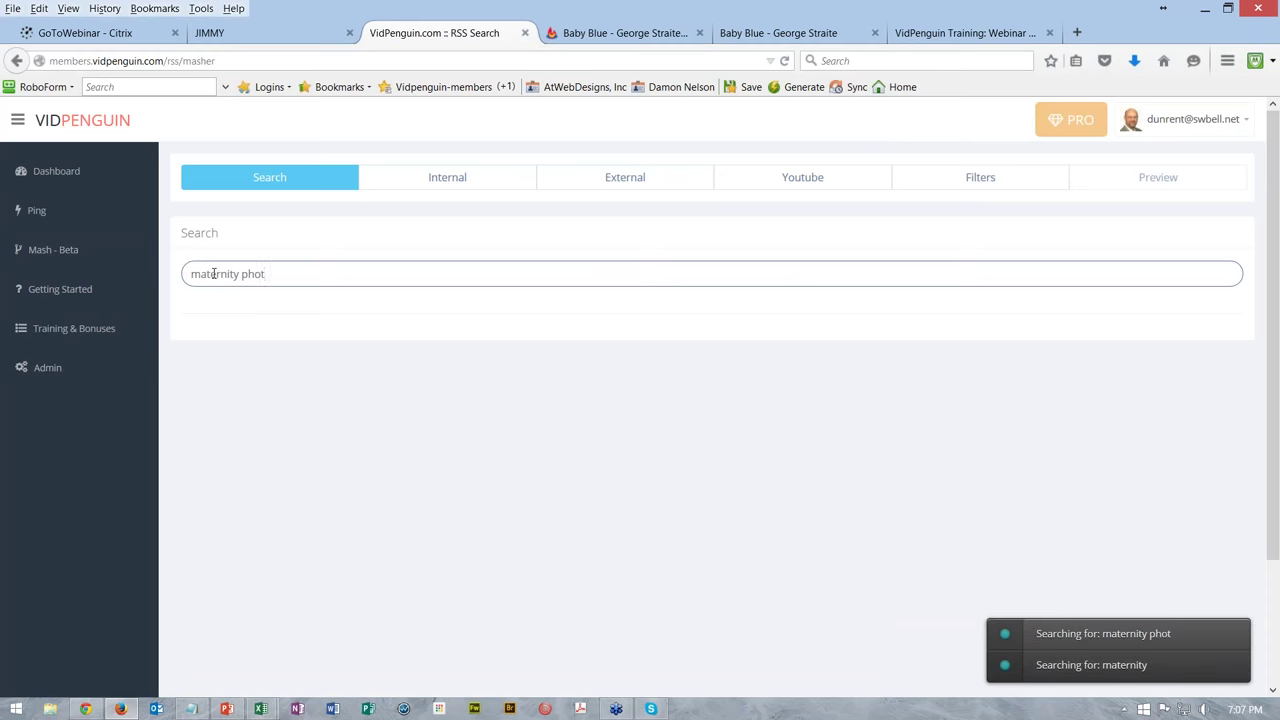
{"action": "type", "text": "ogra"}
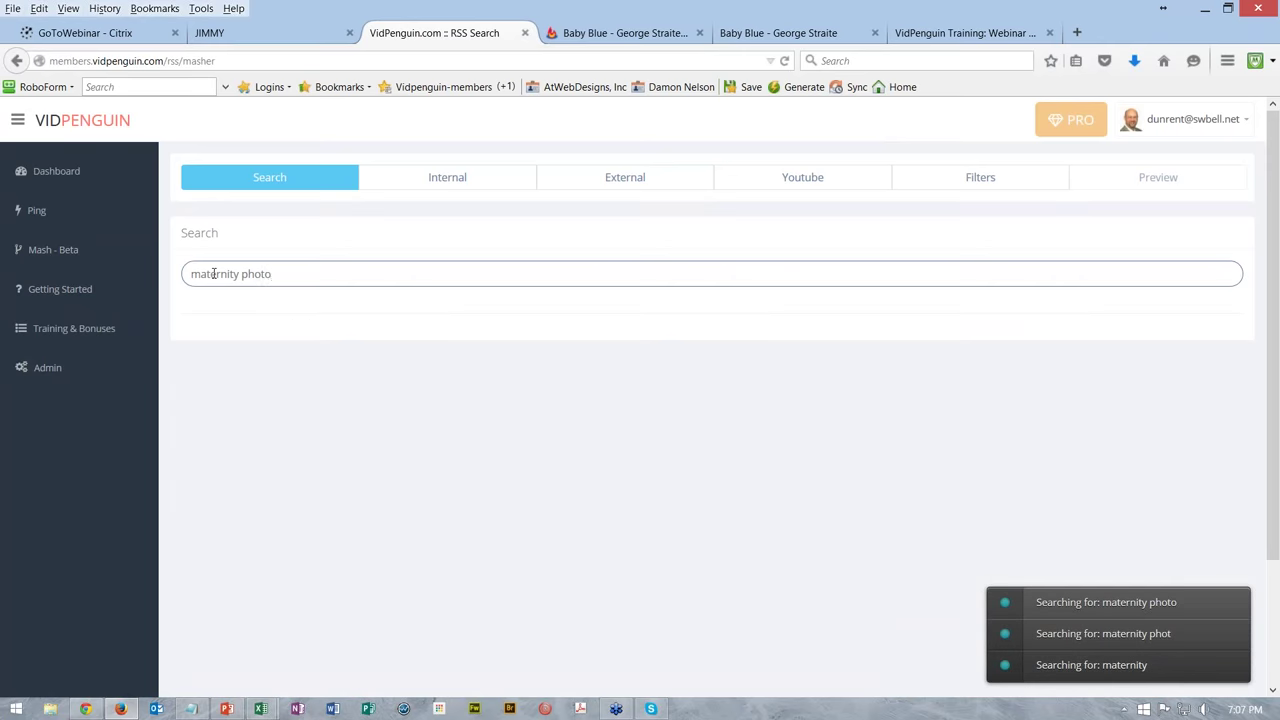
{"action": "type", "text": "phy"}
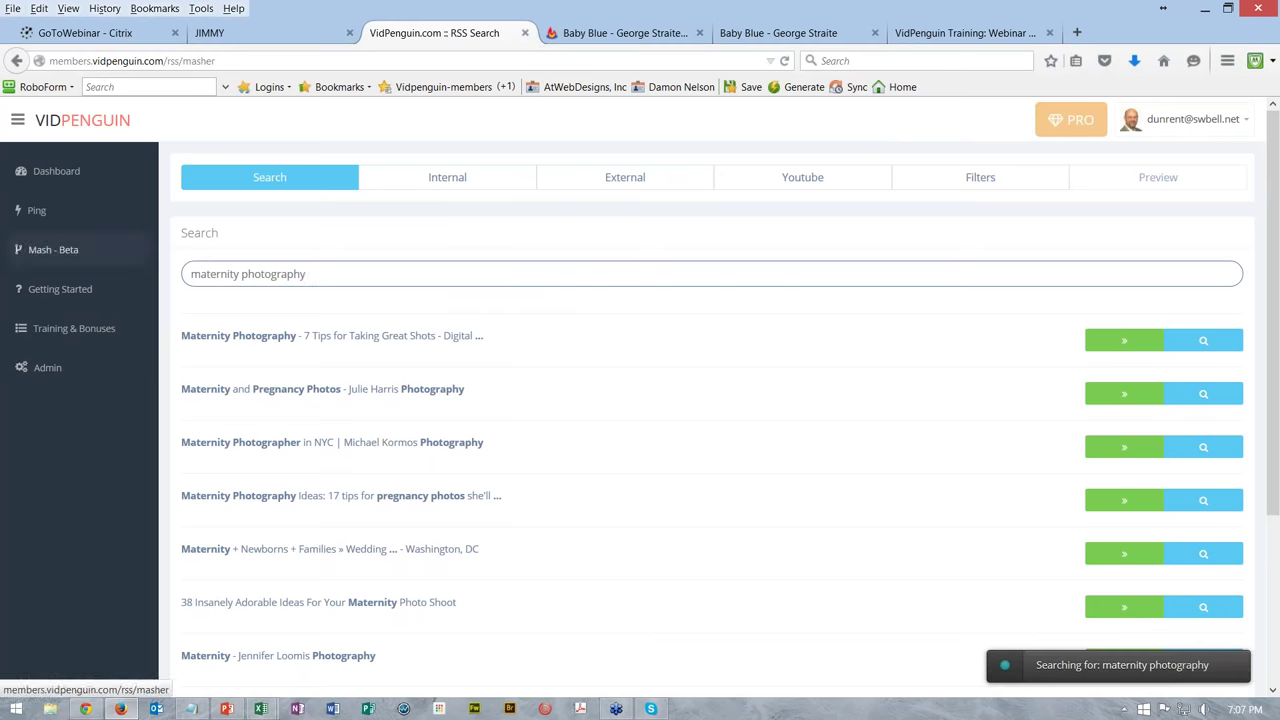
Step: Add the first two search results and the internal "Dallas Maternity Portrait Photographer" feed to the mash, and view the external URLs source
{"action": "left_click", "coordinate": [1127, 346]}
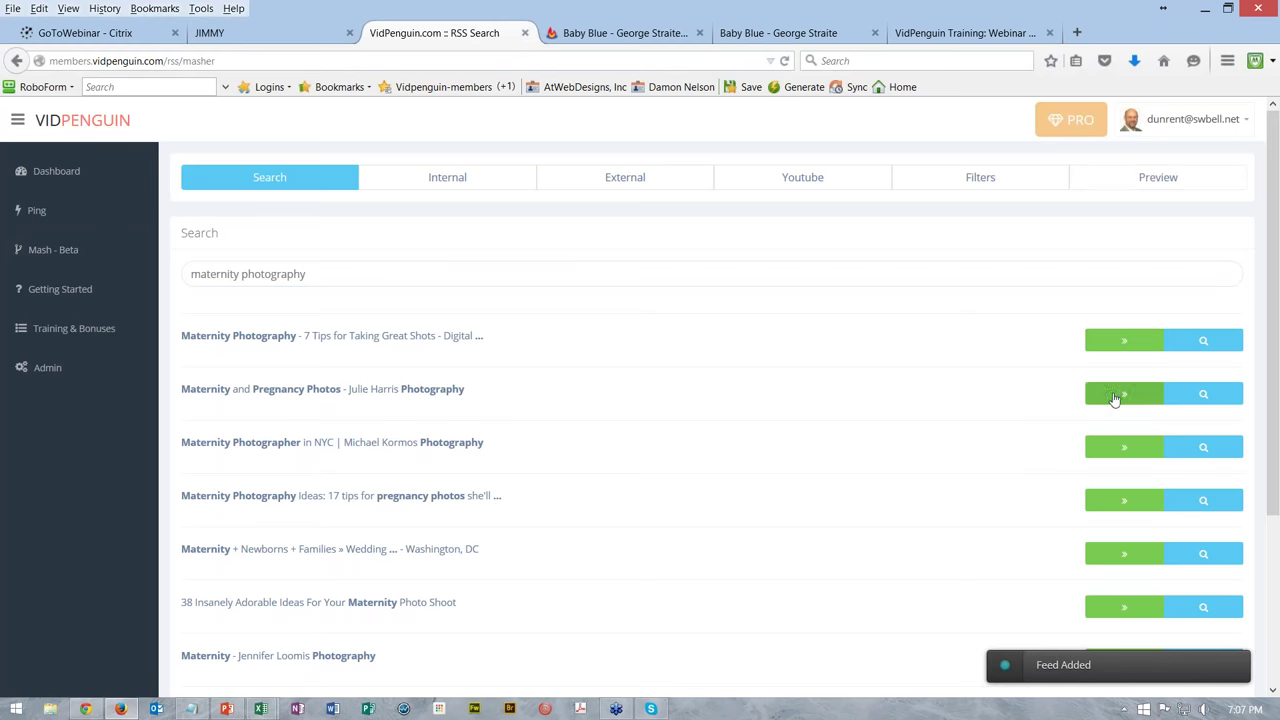
{"action": "left_click", "coordinate": [1124, 396]}
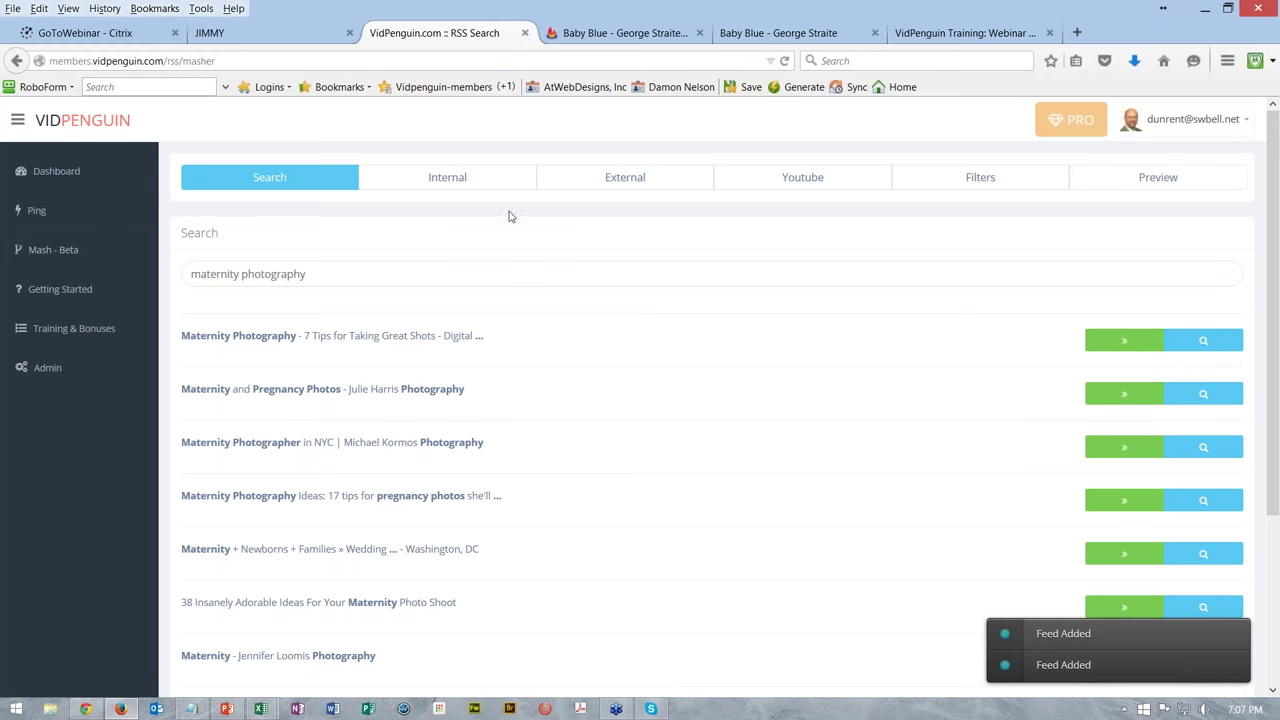
{"action": "left_click", "coordinate": [450, 180]}
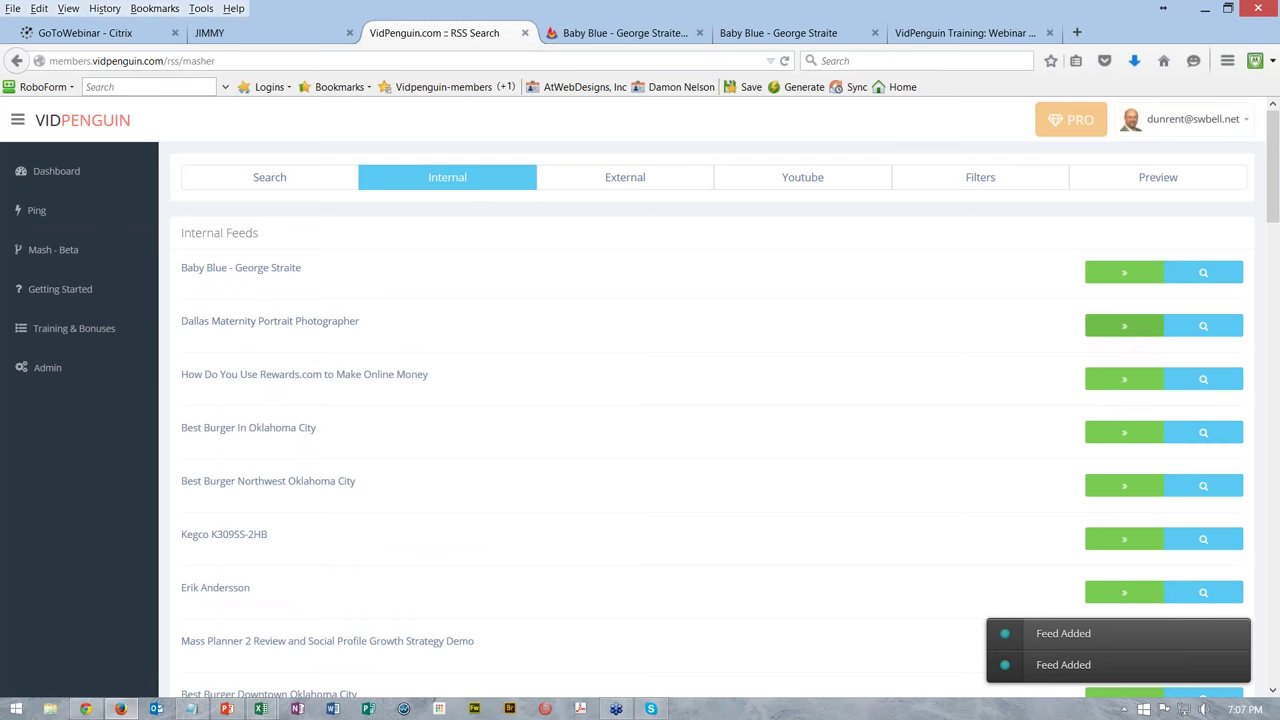
{"action": "left_click", "coordinate": [1124, 330]}
{"action": "left_click", "coordinate": [623, 183]}
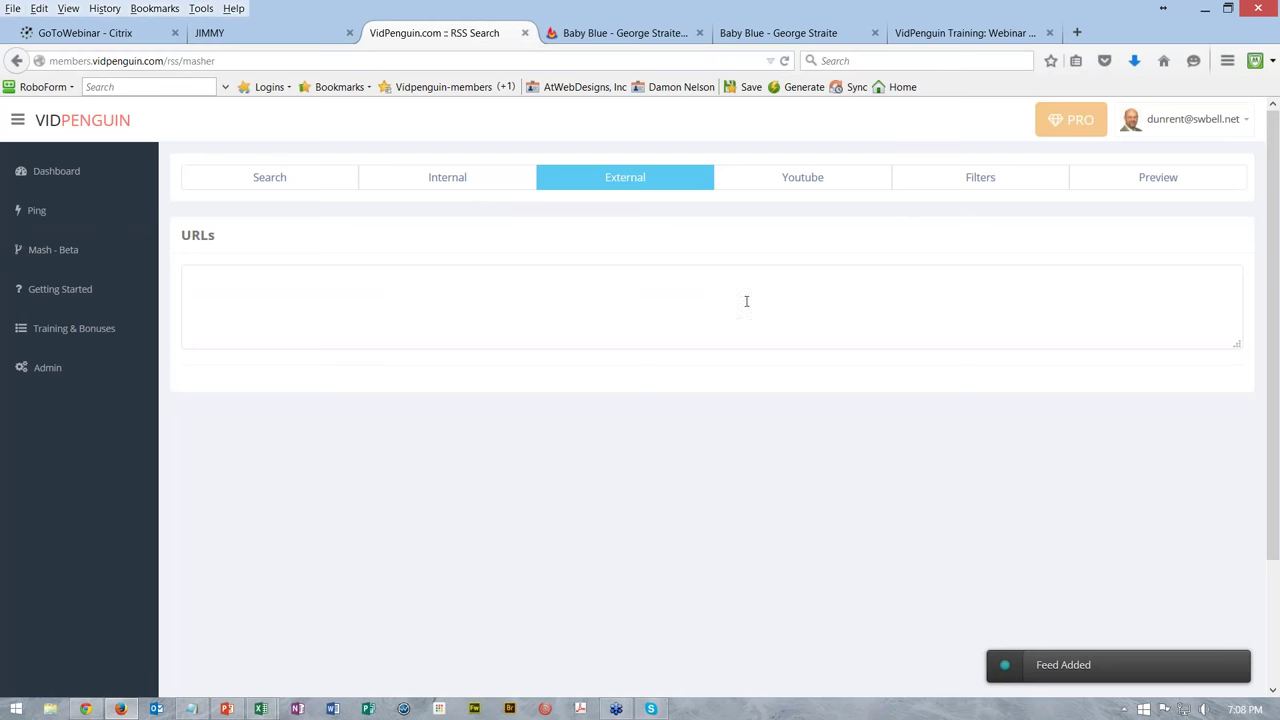
Step: Show the mash's YouTube source, and in Chrome copy the URL of the channel that uploaded the "Baby Blue - George Strait" video
{"action": "left_click", "coordinate": [806, 179]}
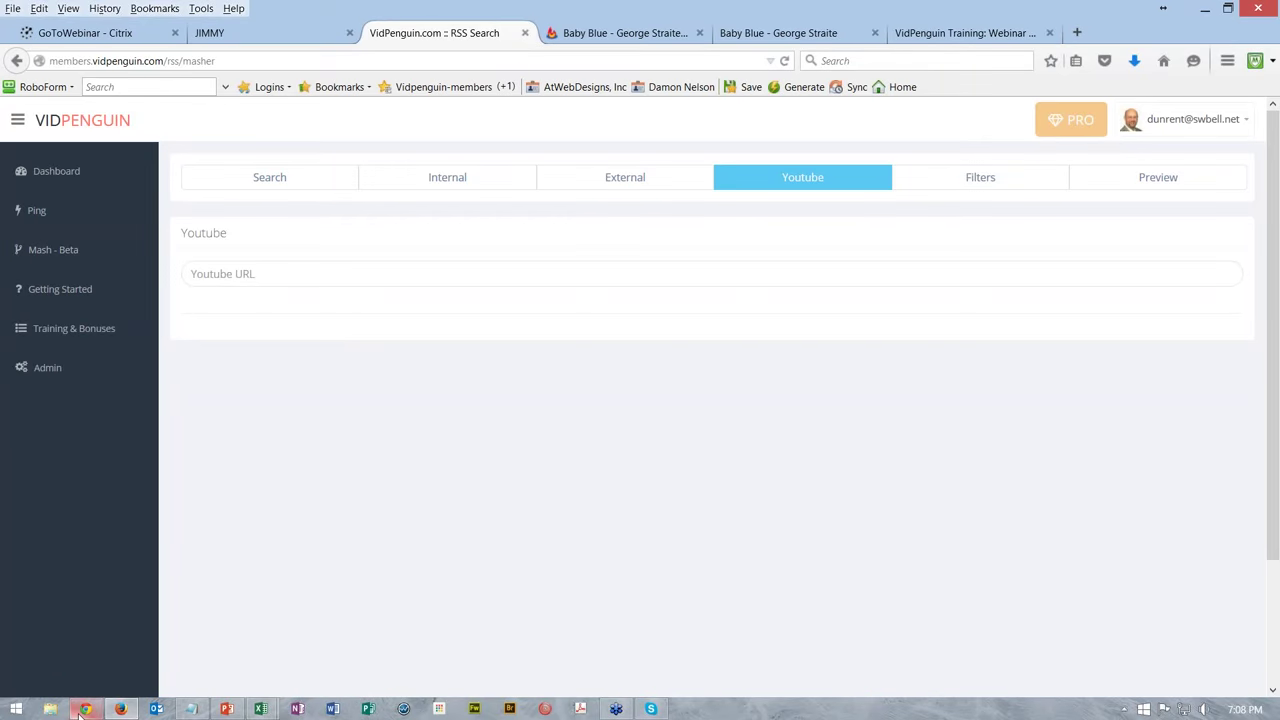
{"action": "mouse_move", "coordinate": [85, 710]}
{"action": "left_click", "coordinate": [105, 610]}
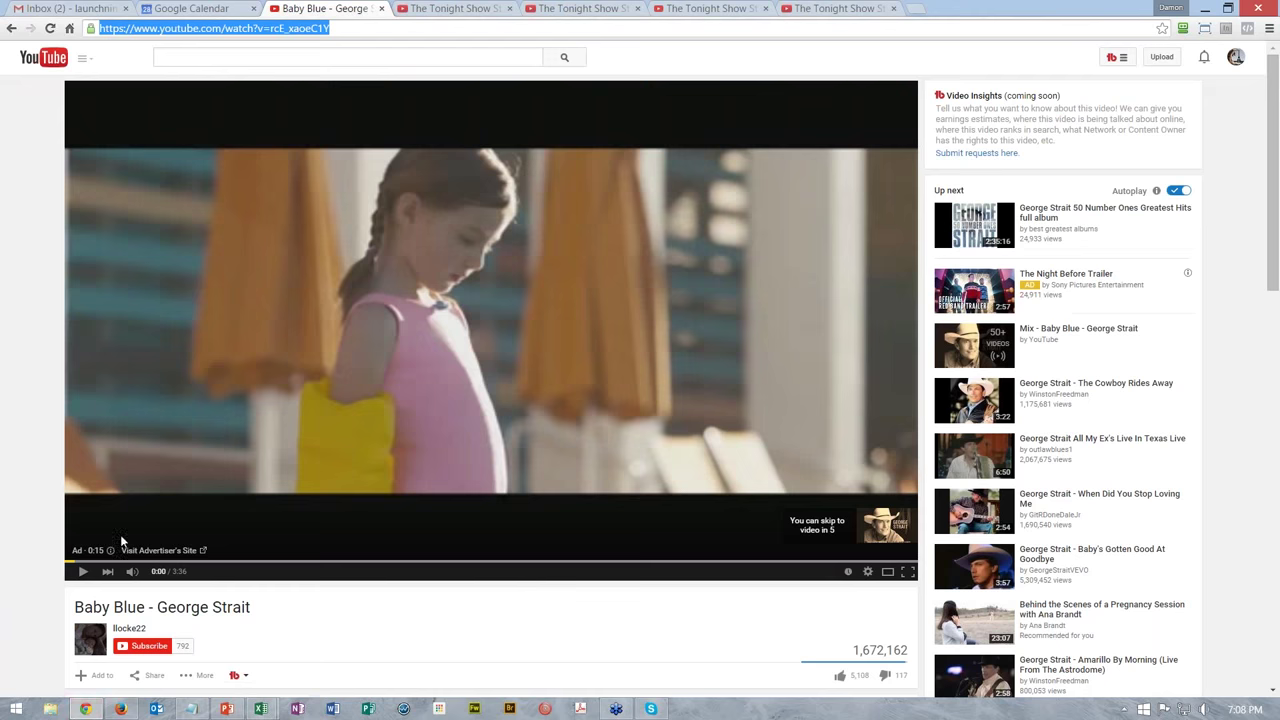
{"action": "left_click", "coordinate": [128, 628]}
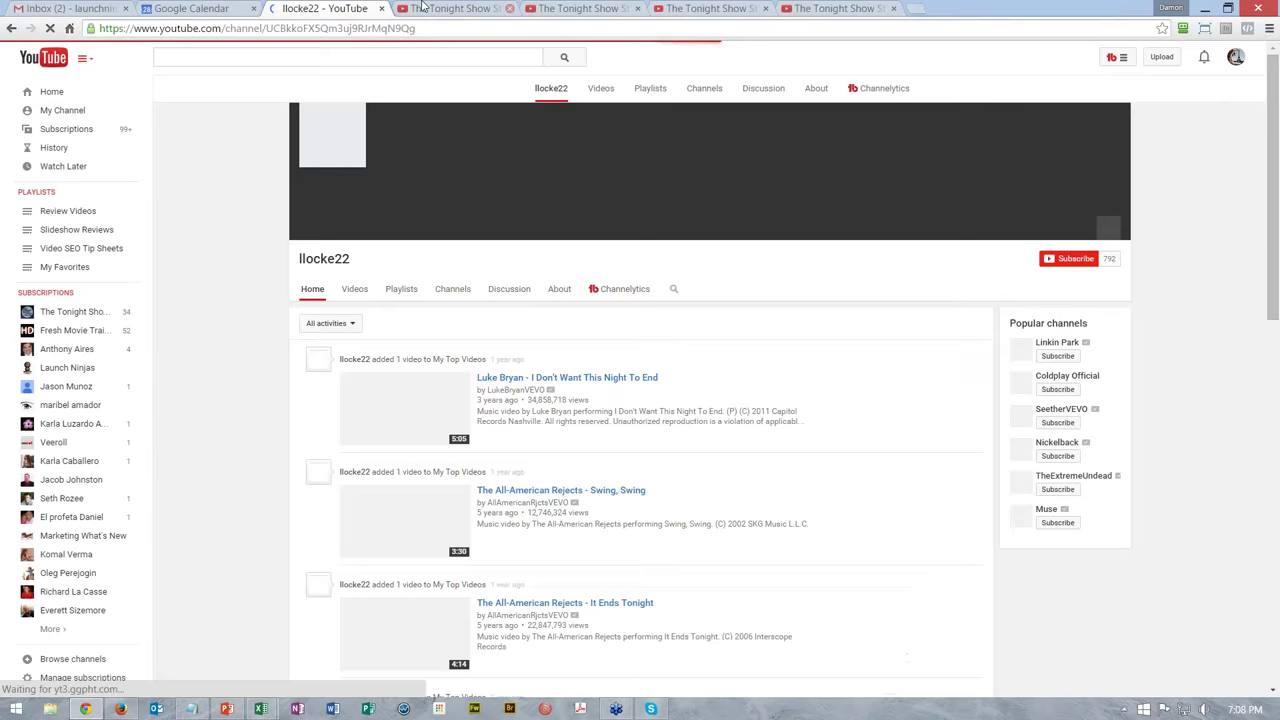
{"action": "left_click", "coordinate": [533, 28]}
{"action": "key", "text": "ctrl+c"}
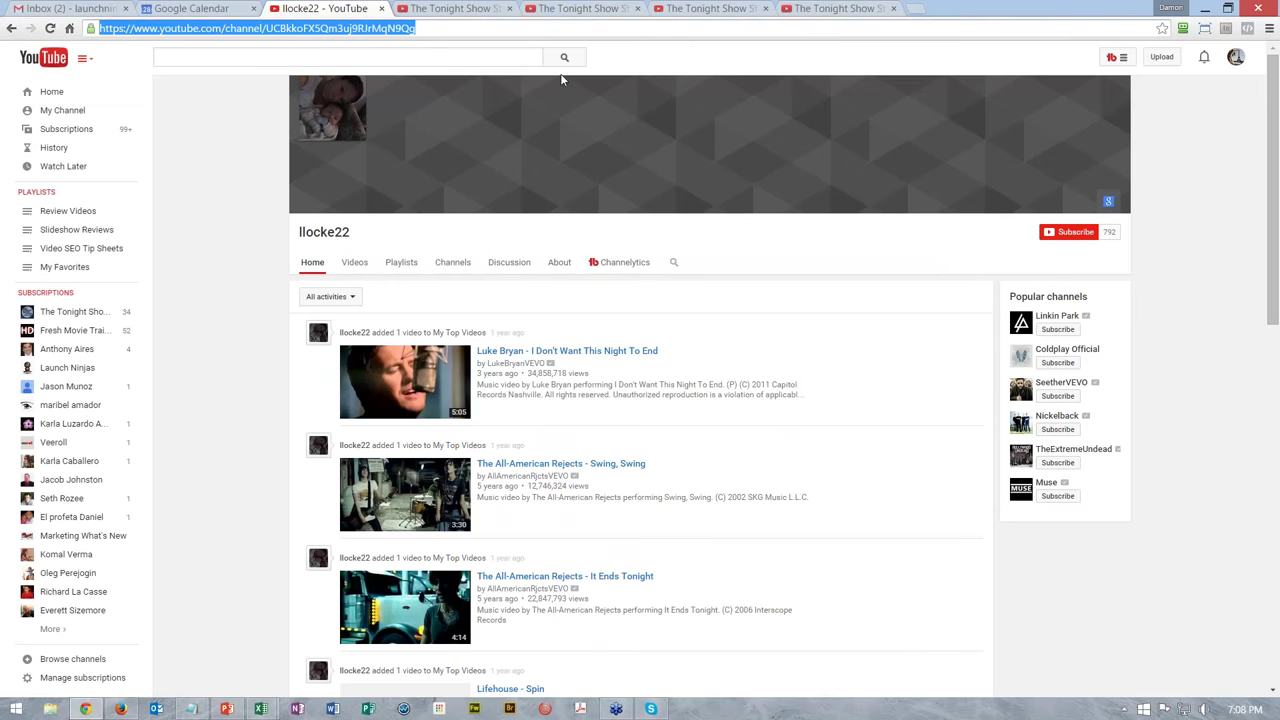
Step: Switch back to Firefox, paste the channel address as the YouTube URL, and add that channel's feed to the mash
{"action": "key", "text": "alt+Tab"}
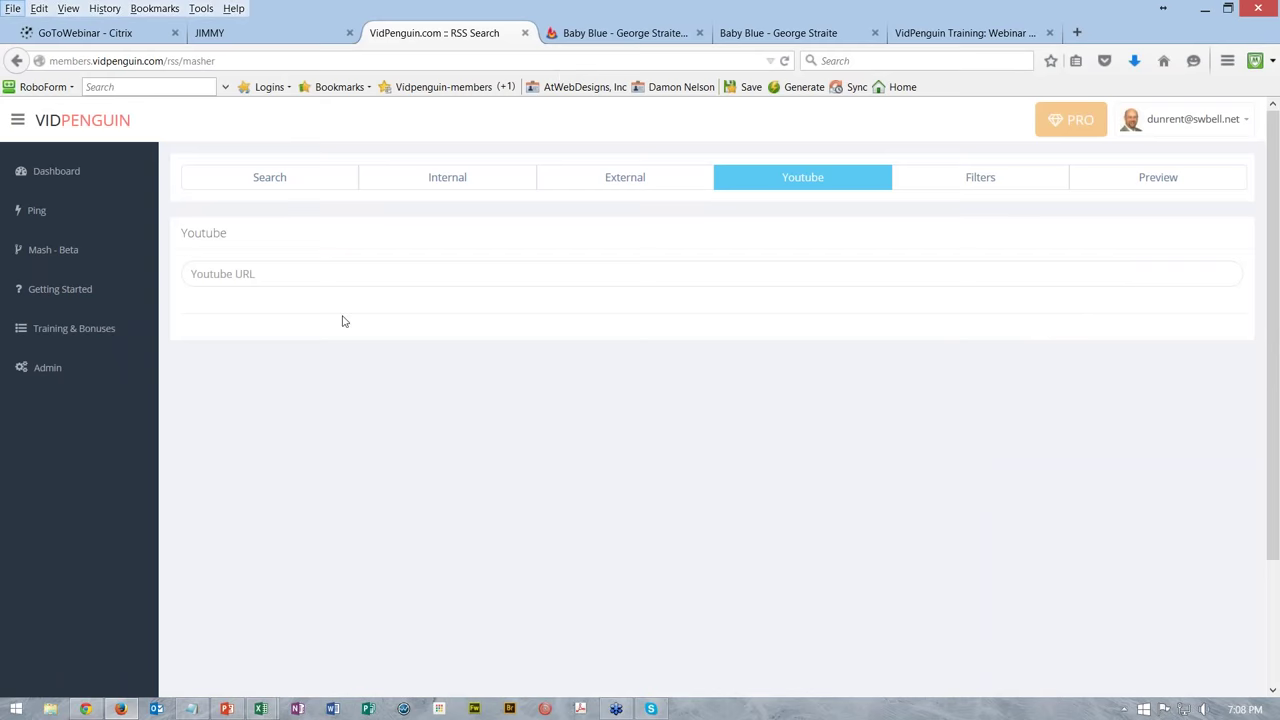
{"action": "left_click", "coordinate": [257, 274]}
{"action": "key", "text": "ctrl+v"}
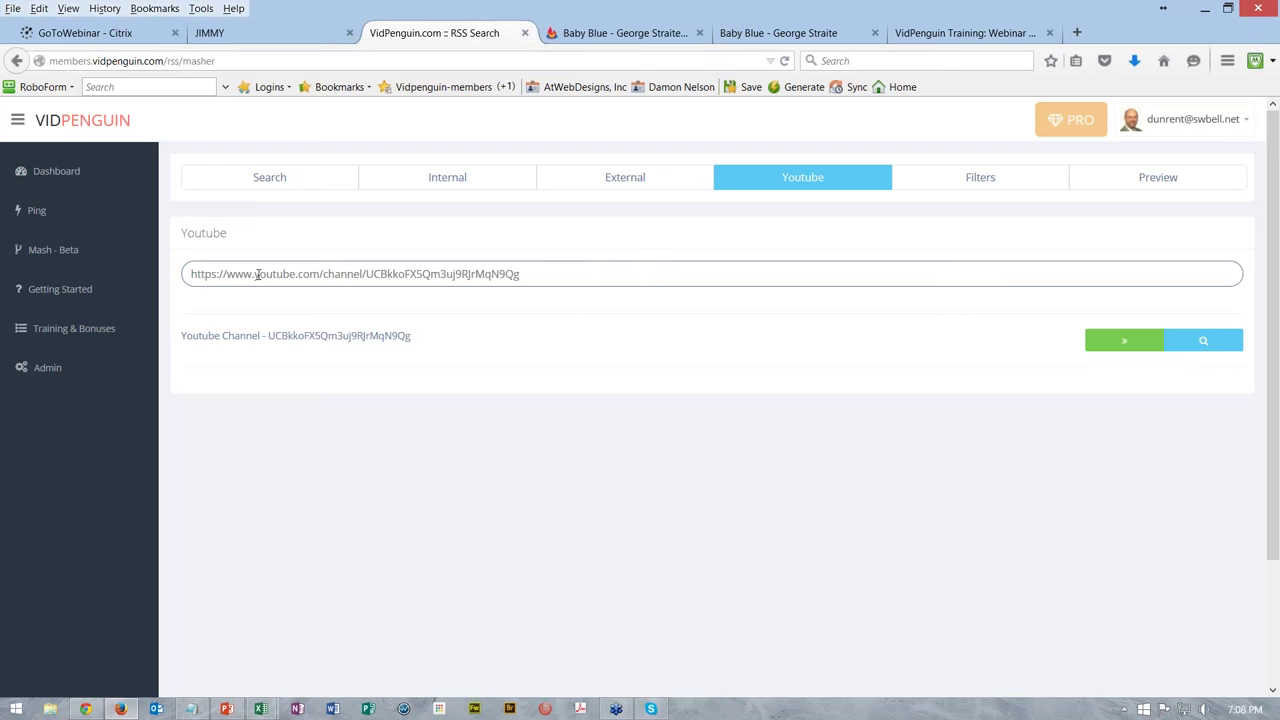
{"action": "left_click", "coordinate": [1134, 344]}
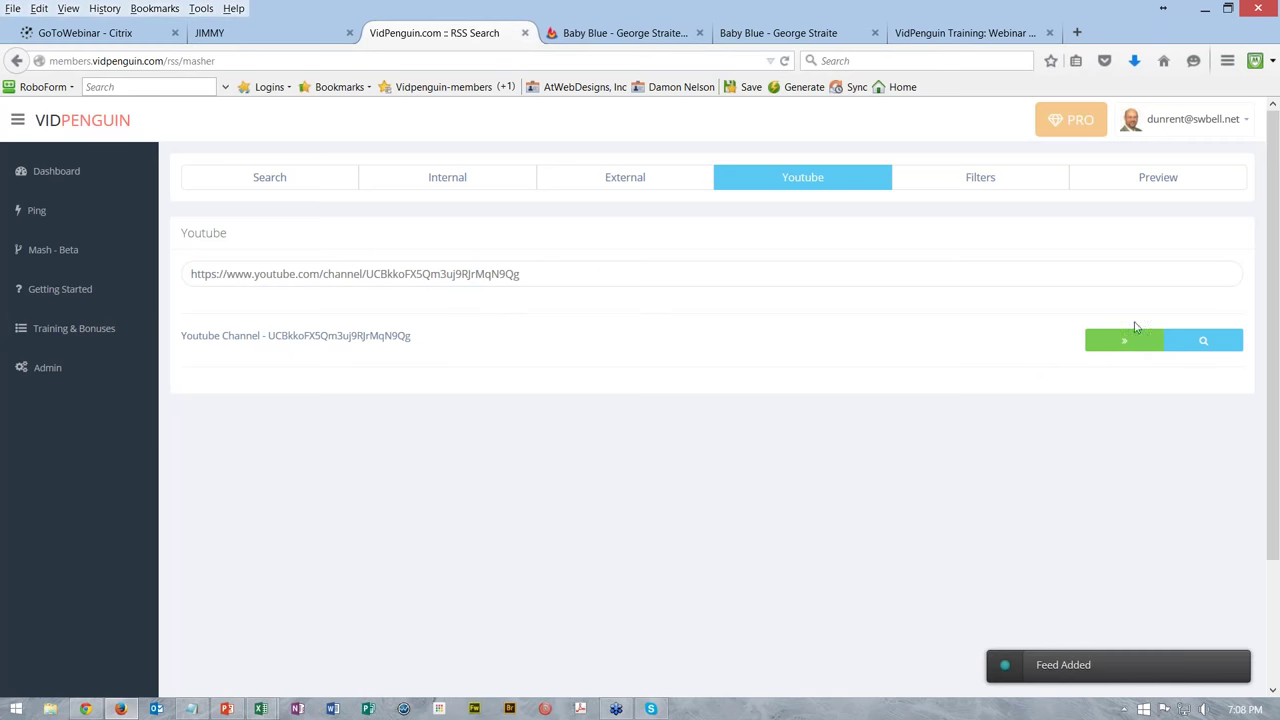
Step: View the title and description filters for the added feeds, and look through the combined entries in the mash preview
{"action": "left_click", "coordinate": [975, 180]}
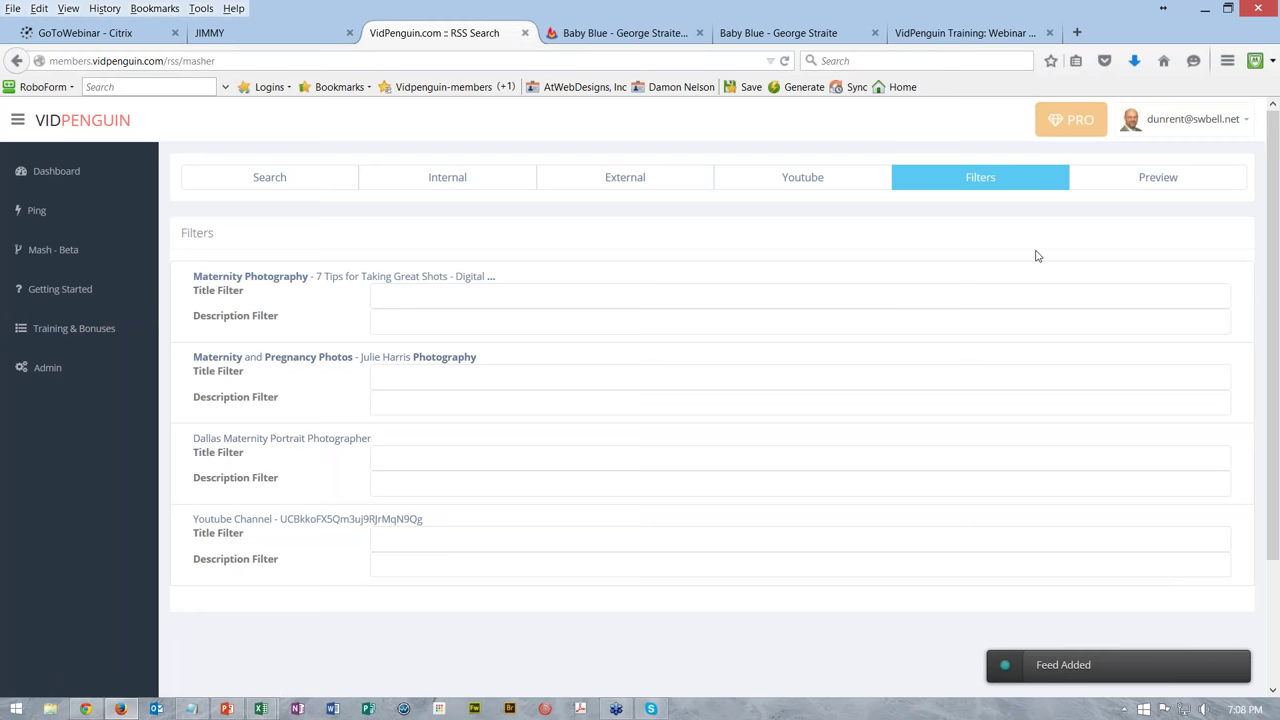
{"action": "left_click", "coordinate": [1155, 183]}
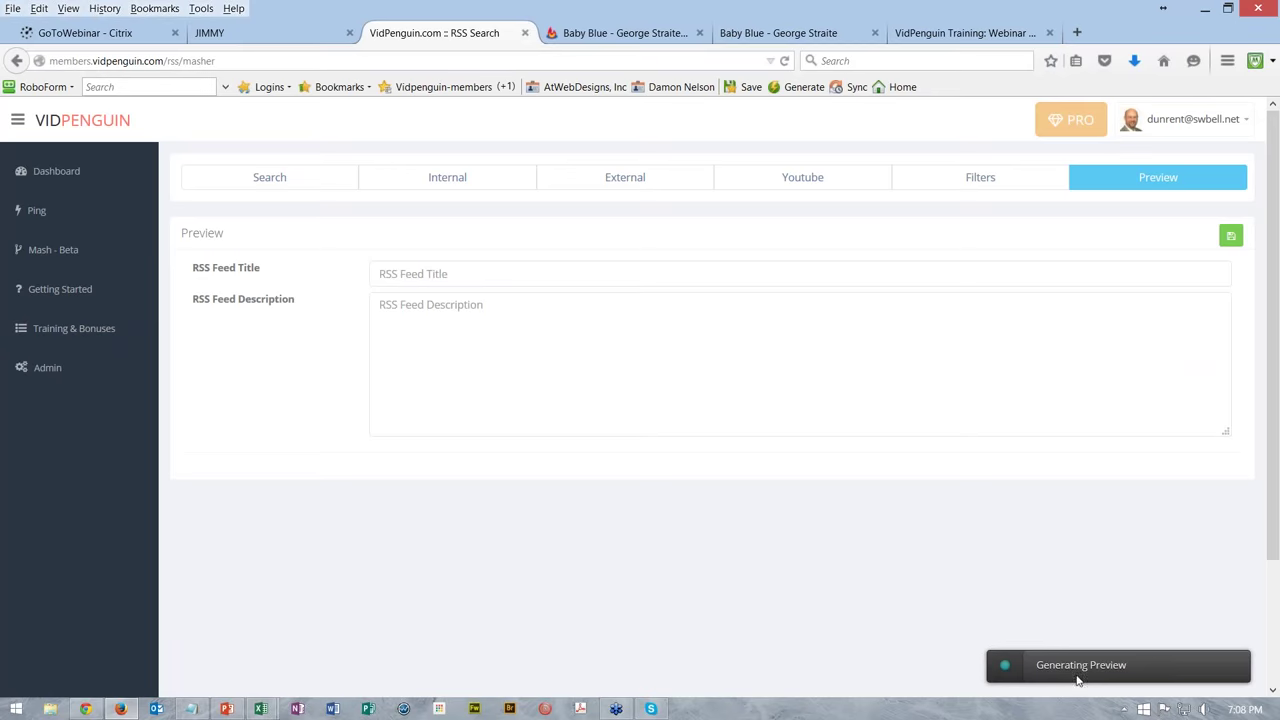
{"action": "scroll", "coordinate": [714, 550], "scroll_direction": "down", "scroll_amount": 5}
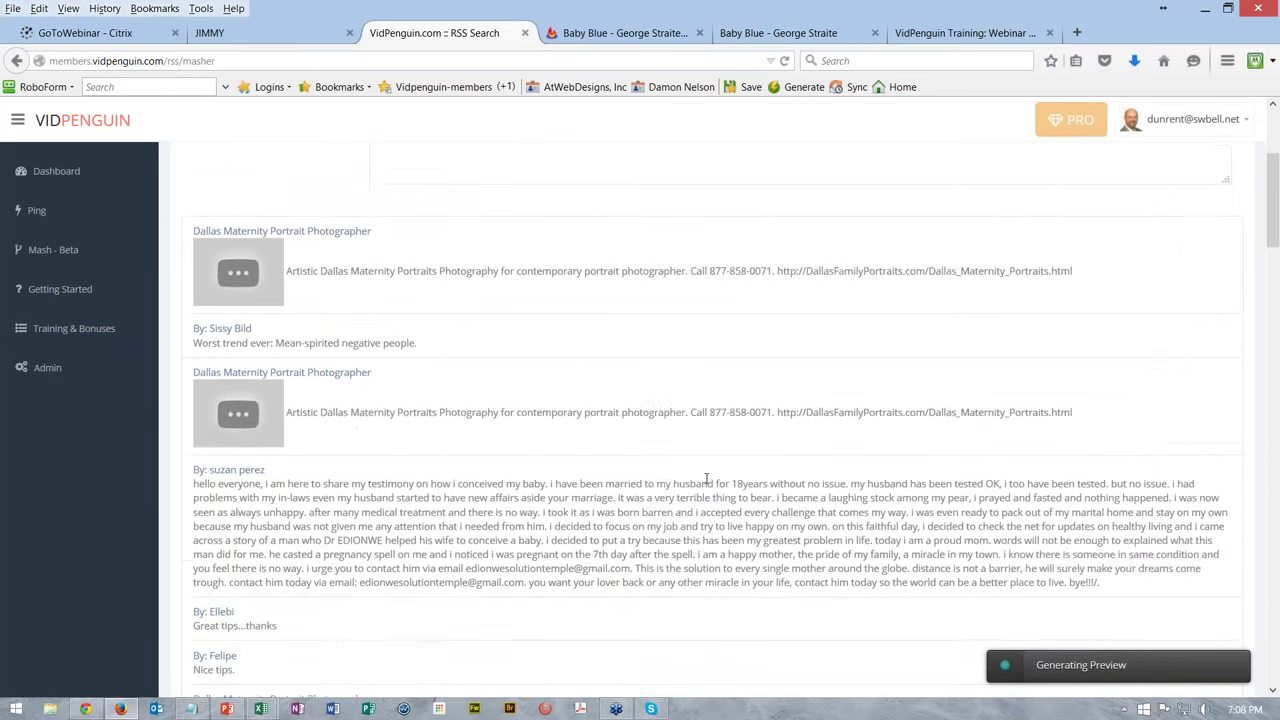
{"action": "scroll", "coordinate": [708, 478], "scroll_direction": "down", "scroll_amount": 1}
{"action": "scroll", "coordinate": [511, 292], "scroll_direction": "down", "scroll_amount": 6}
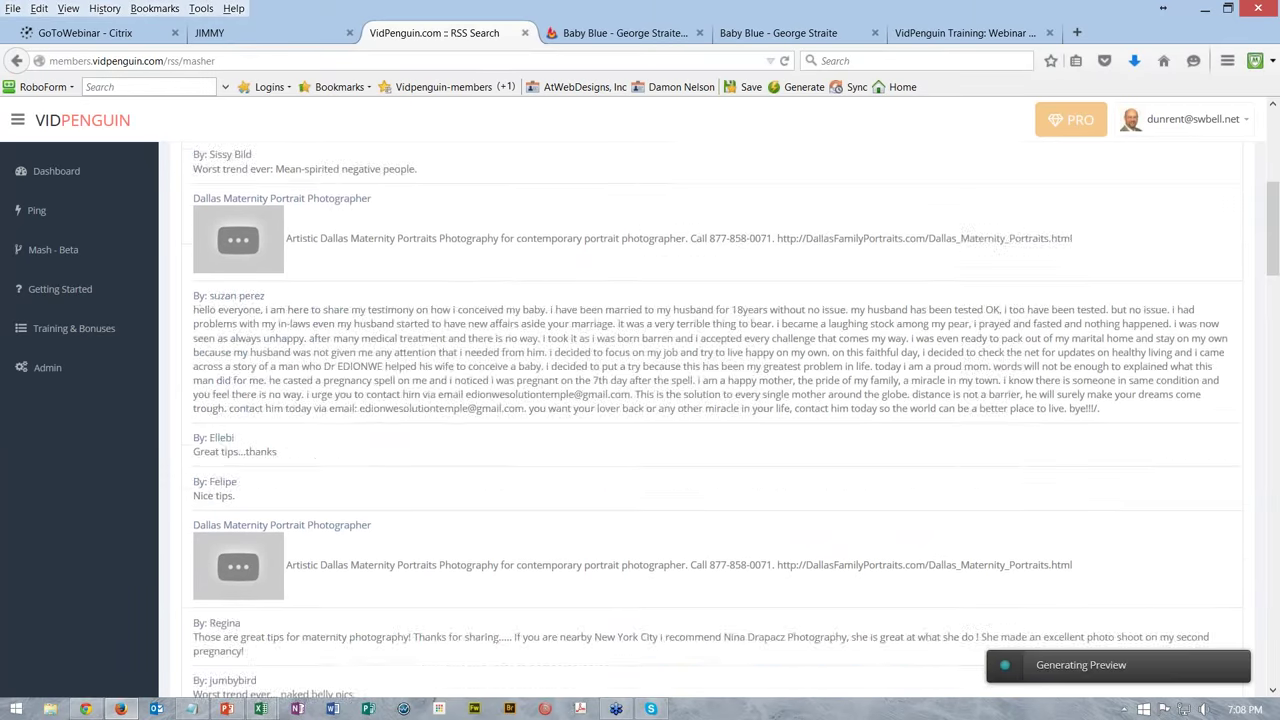
{"action": "scroll", "coordinate": [712, 429], "scroll_direction": "down", "scroll_amount": 4}
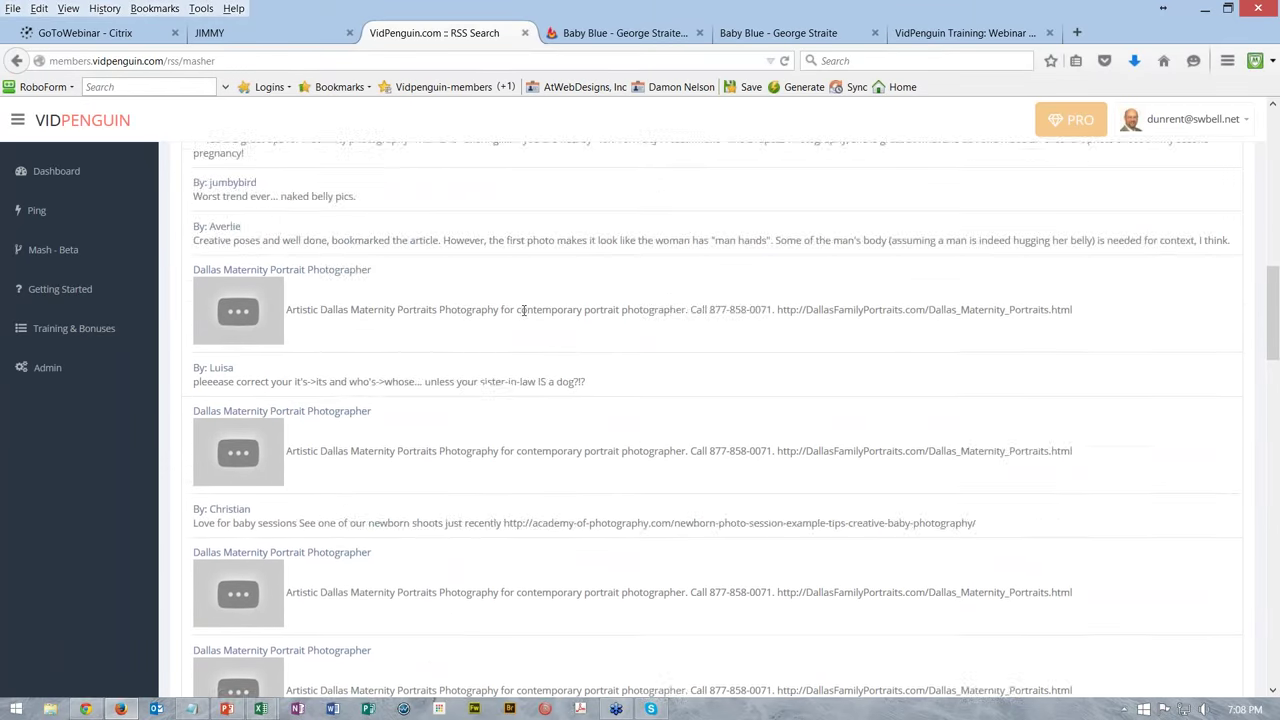
{"action": "scroll", "coordinate": [672, 334], "scroll_direction": "down", "scroll_amount": 1}
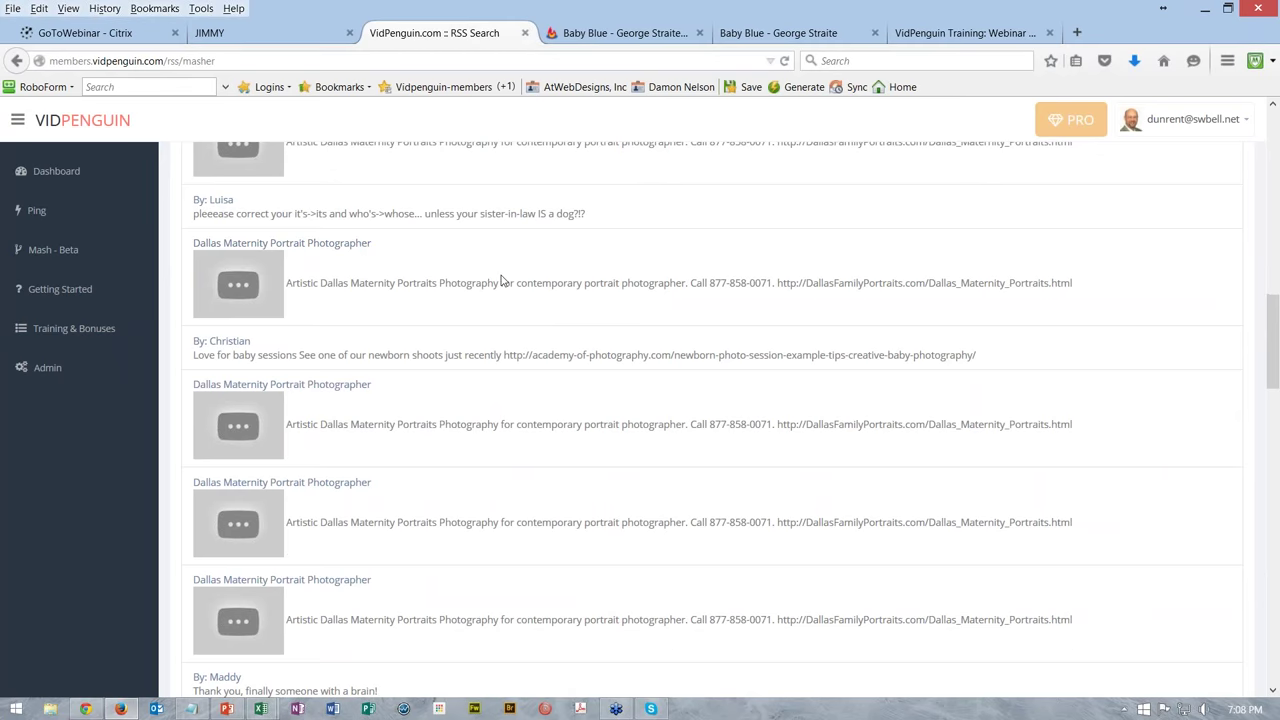
{"action": "scroll", "coordinate": [537, 318], "scroll_direction": "down", "scroll_amount": 3}
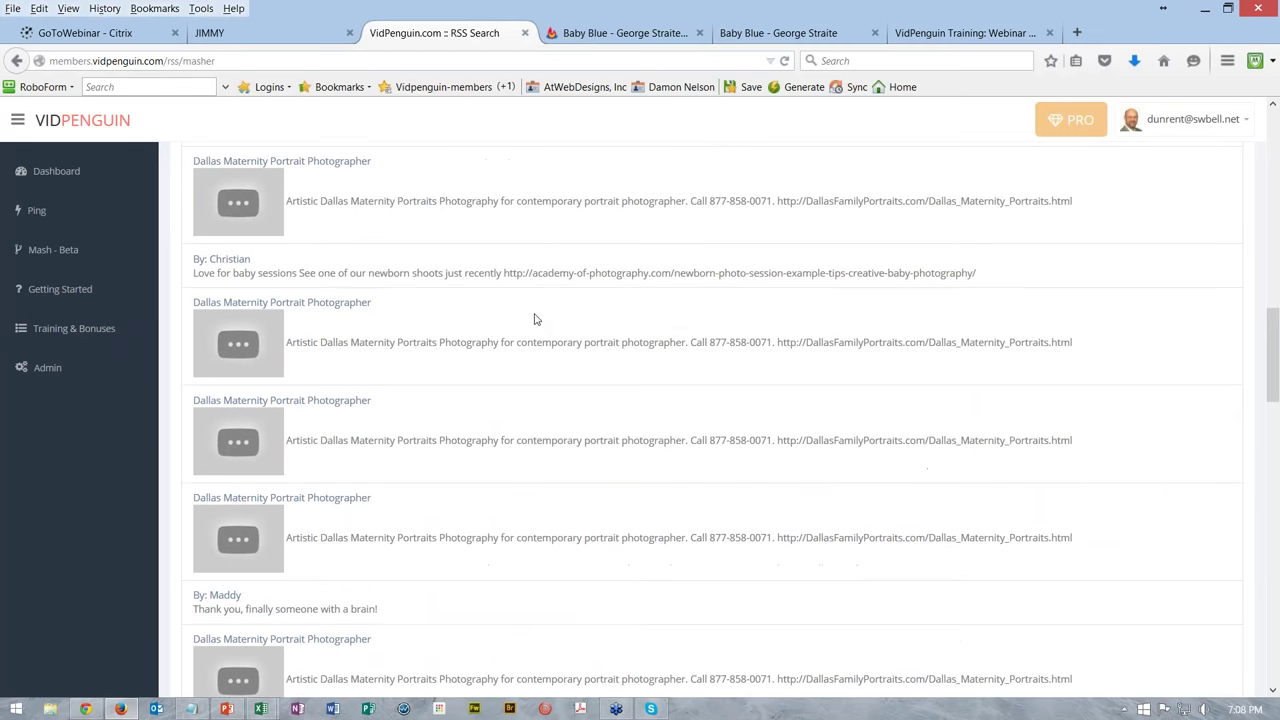
{"action": "scroll", "coordinate": [514, 309], "scroll_direction": "down", "scroll_amount": 1}
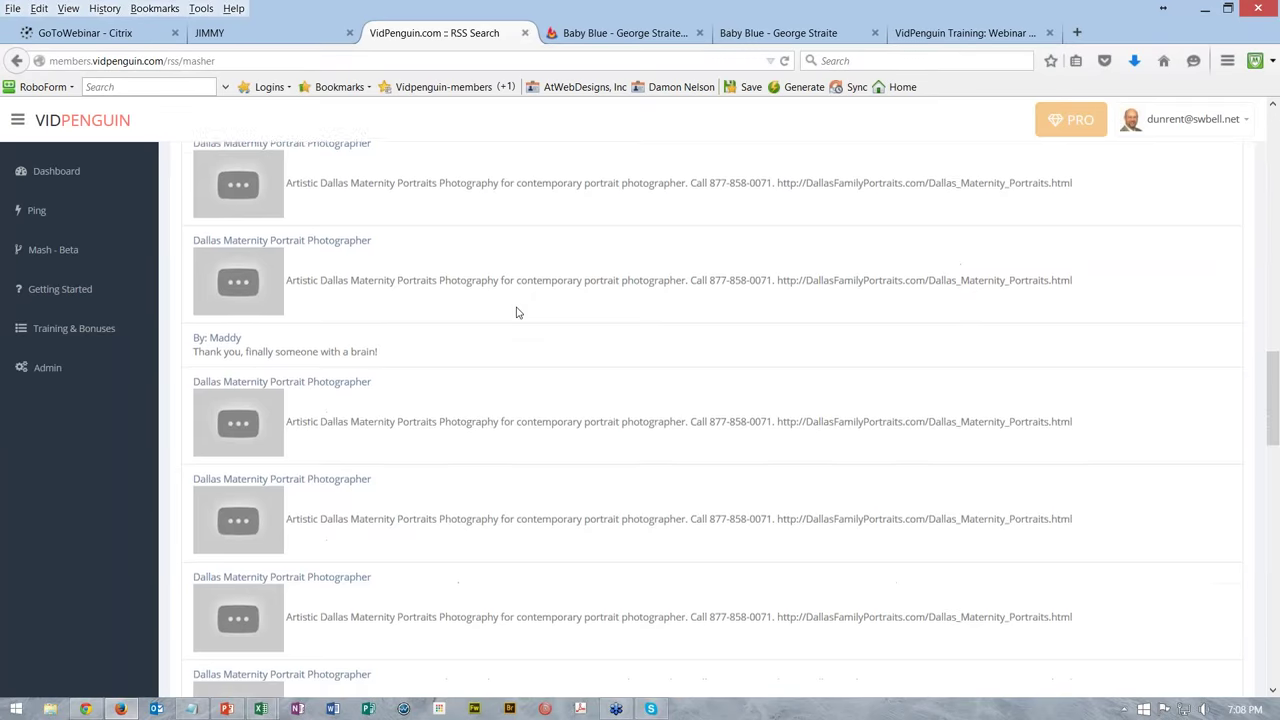
{"action": "scroll", "coordinate": [516, 312], "scroll_direction": "down", "scroll_amount": 2}
{"action": "scroll", "coordinate": [517, 313], "scroll_direction": "down", "scroll_amount": 4}
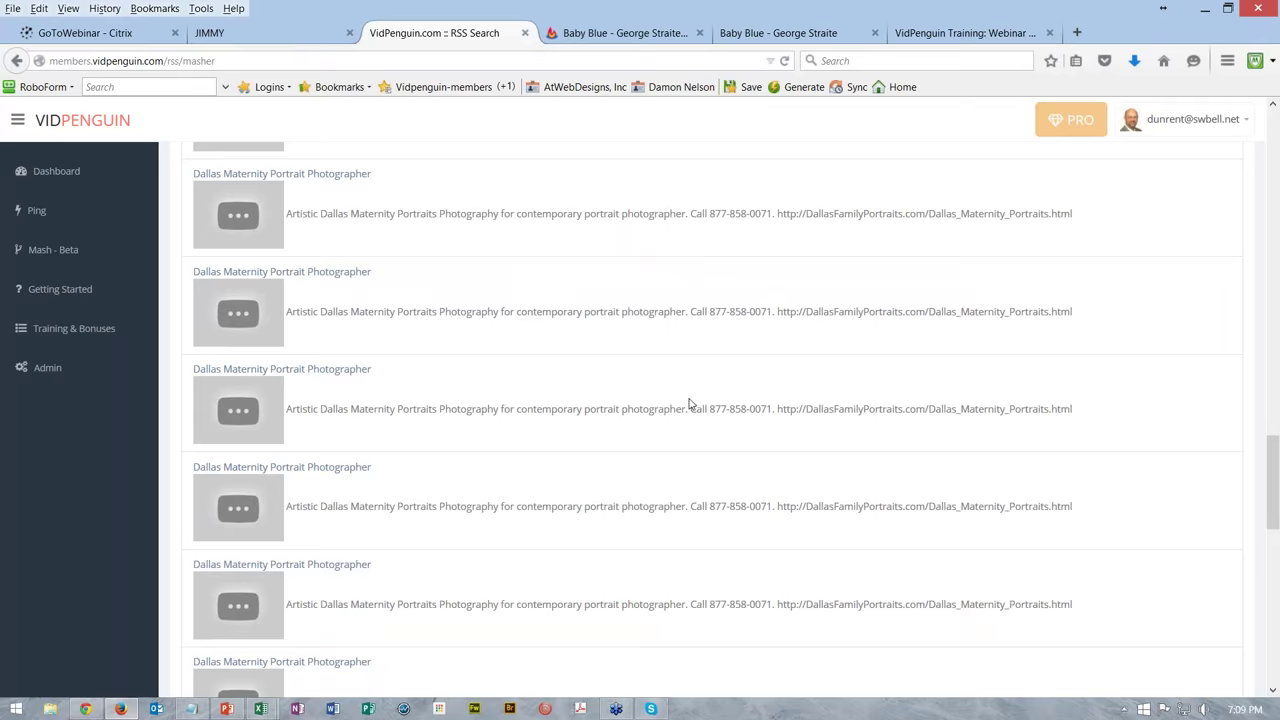
{"action": "scroll", "coordinate": [689, 404], "scroll_direction": "down", "scroll_amount": 3}
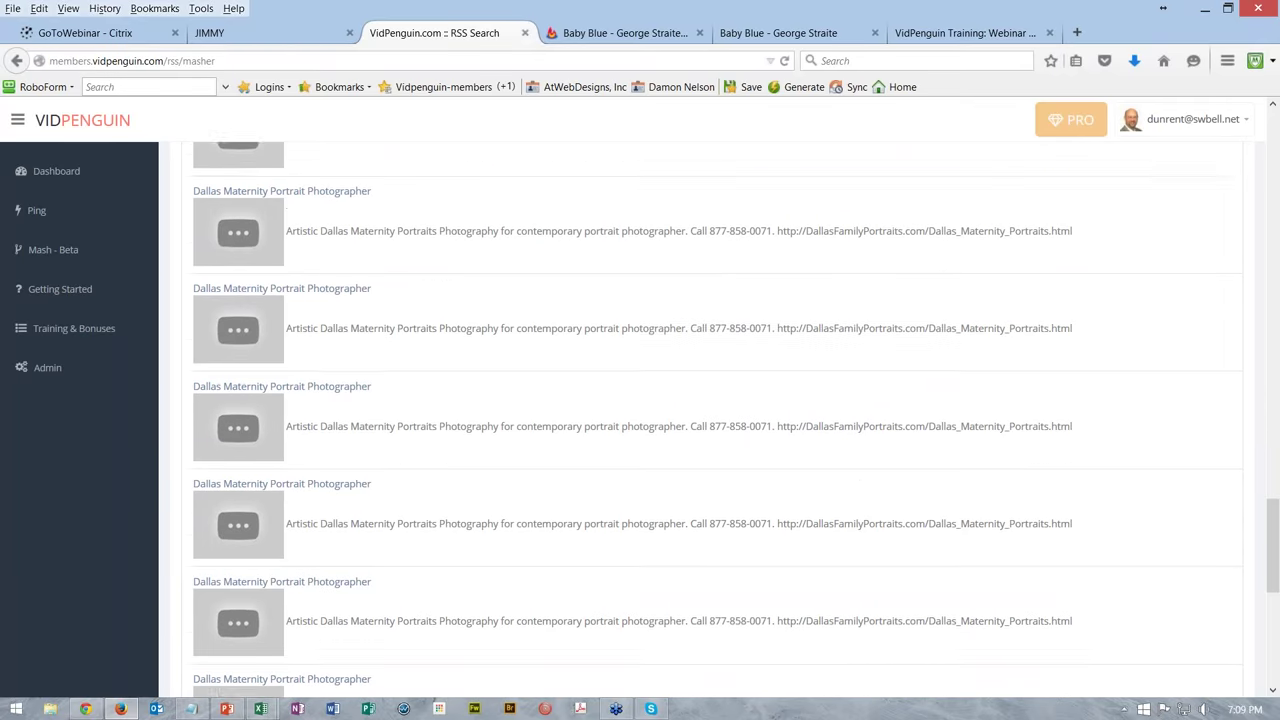
{"action": "scroll", "coordinate": [689, 405], "scroll_direction": "down", "scroll_amount": 3}
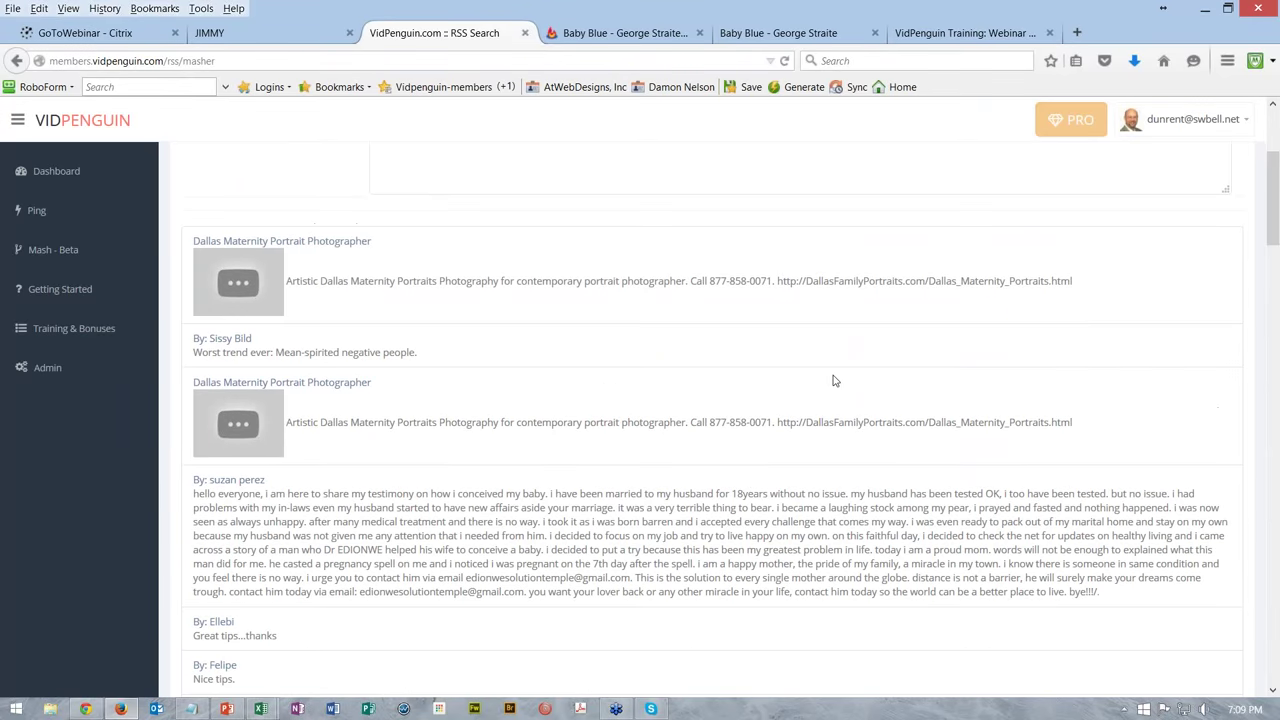
Step: Enter "photo" as both the RSS feed title and description, and save the mashed feed
{"action": "left_click", "coordinate": [1231, 238]}
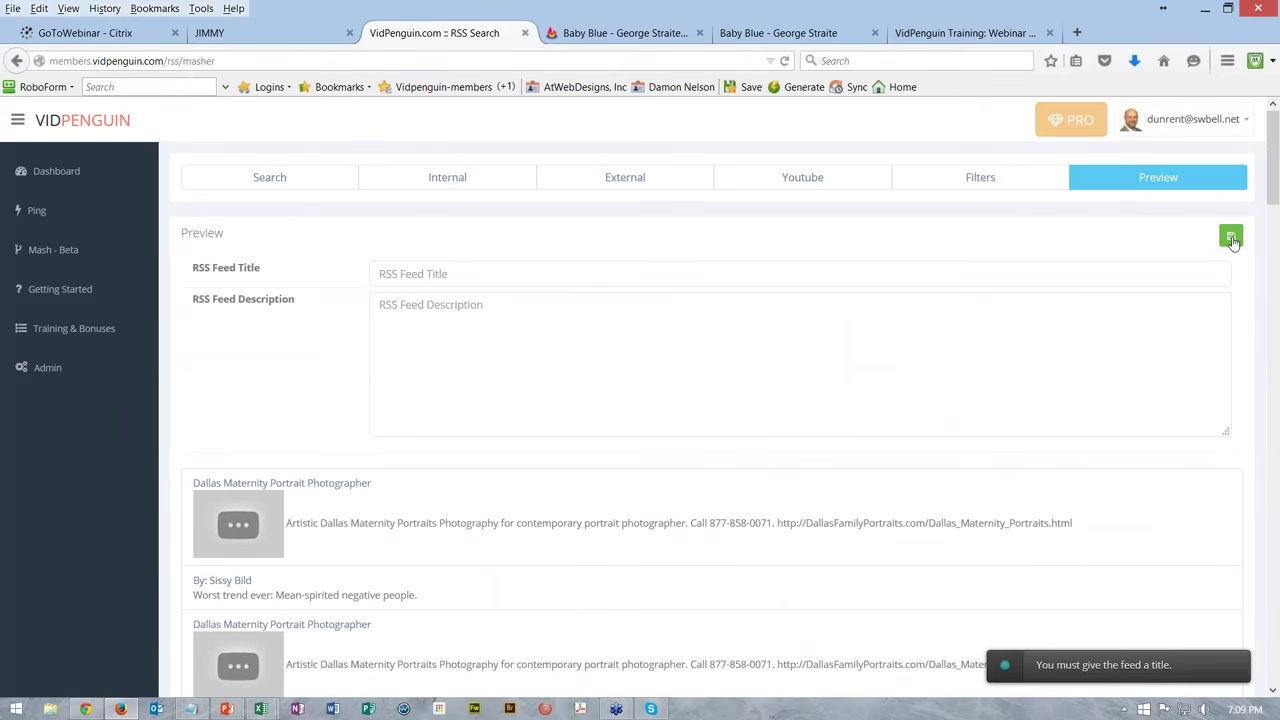
{"action": "left_click", "coordinate": [486, 271]}
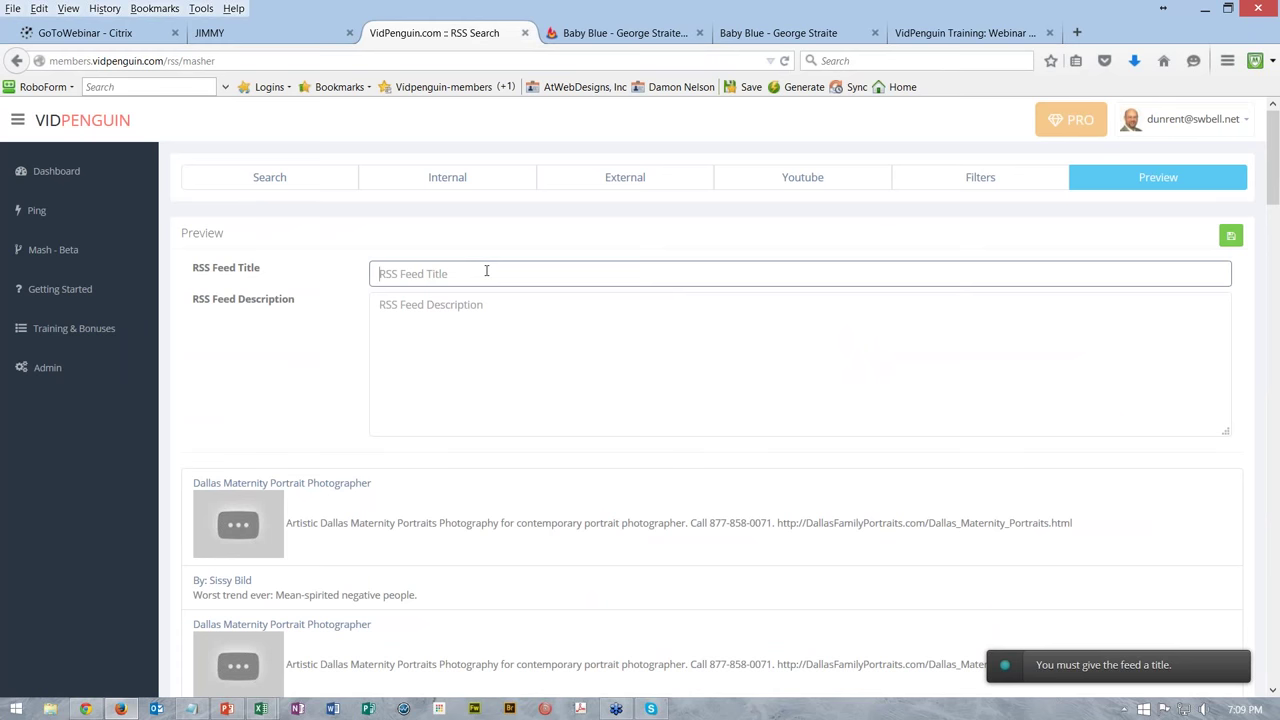
{"action": "type", "text": "photo"}
{"action": "key", "text": "Tab"}
{"action": "type", "text": "photo"}
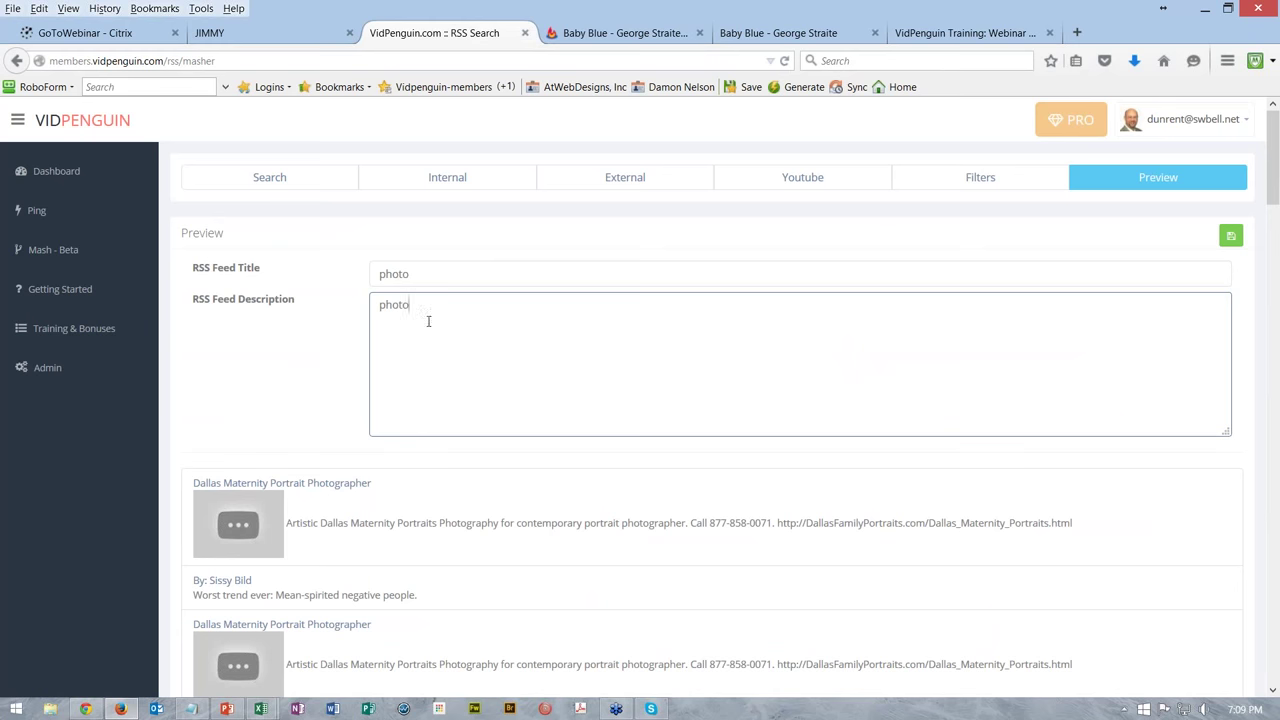
{"action": "left_click", "coordinate": [1232, 240]}
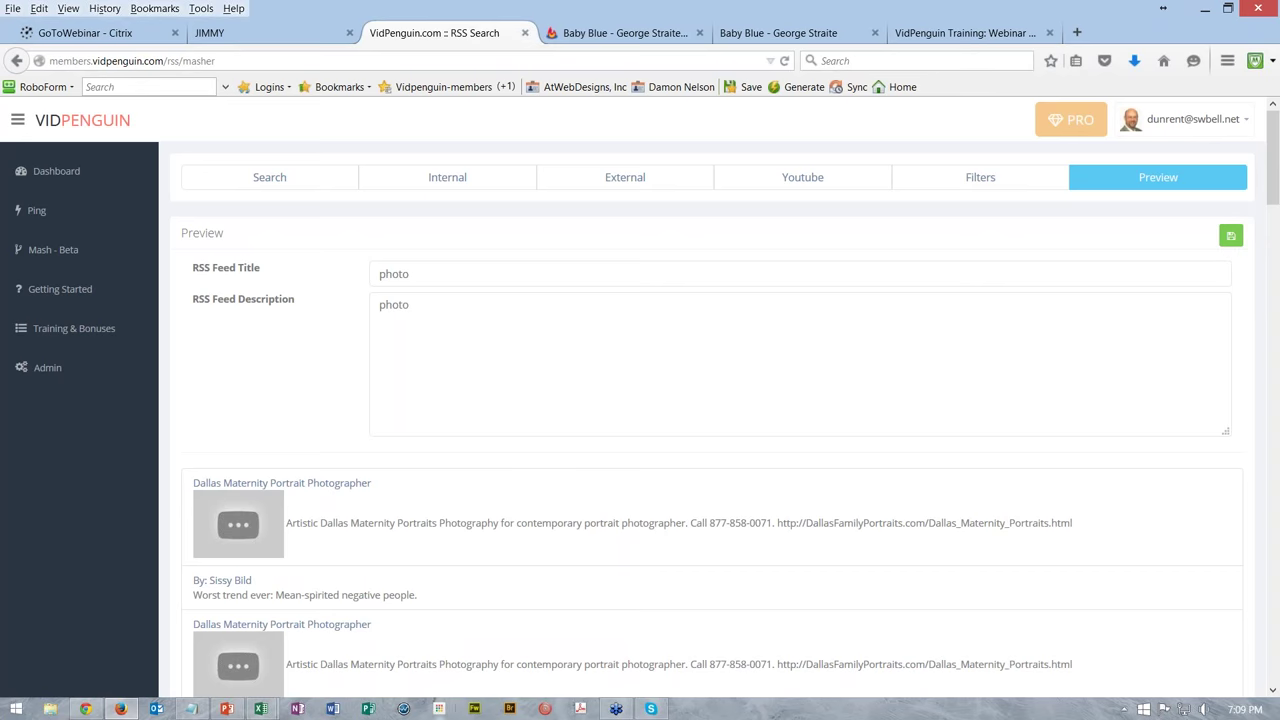
Step: Look over the first entries of the mash preview again, and return to the dashboard after viewing the Ping page
{"action": "scroll", "coordinate": [428, 595], "scroll_direction": "down", "scroll_amount": 1}
{"action": "scroll", "coordinate": [428, 595], "scroll_direction": "down", "scroll_amount": 1}
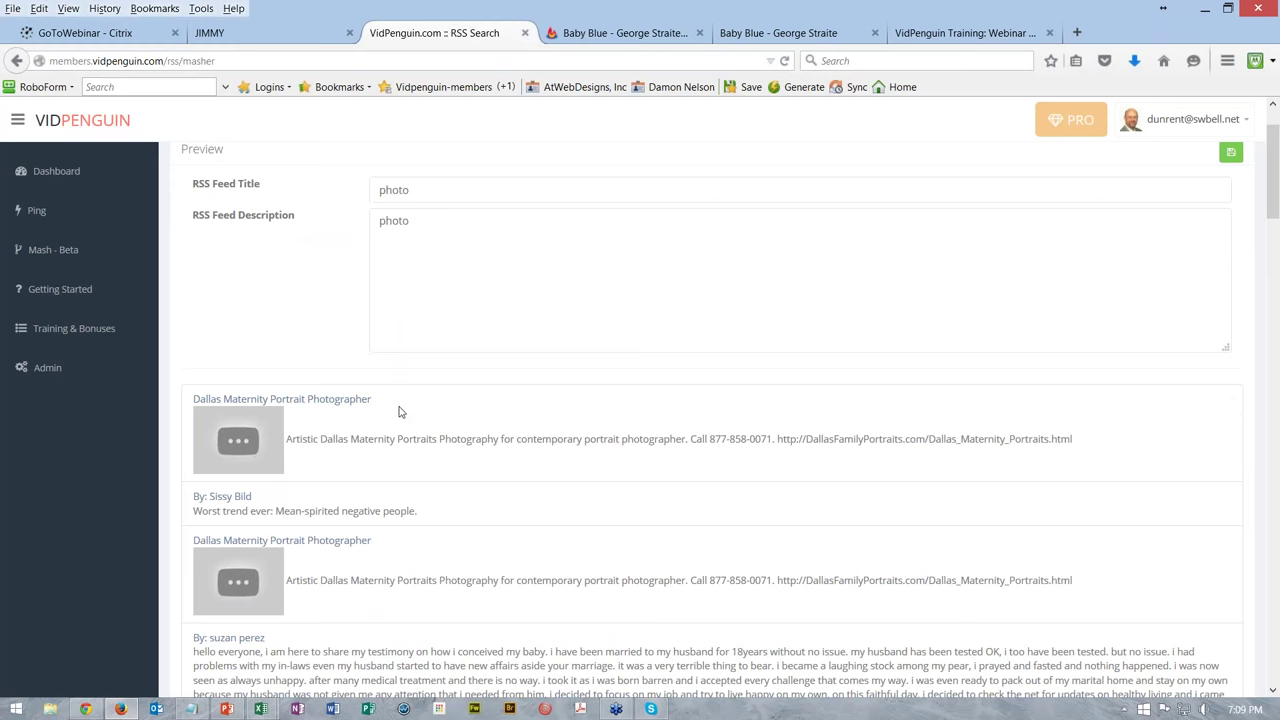
{"action": "scroll", "coordinate": [401, 414], "scroll_direction": "down", "scroll_amount": 2}
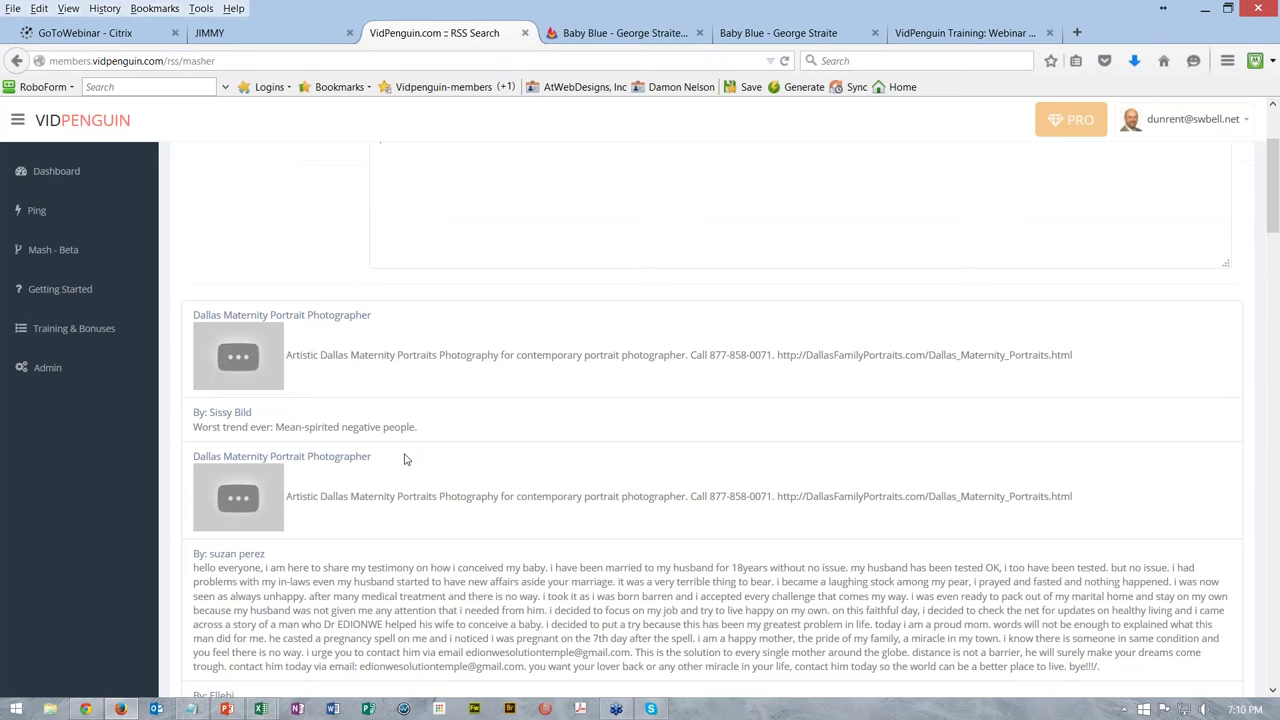
{"action": "scroll", "coordinate": [403, 457], "scroll_direction": "down", "scroll_amount": 2}
{"action": "scroll", "coordinate": [410, 466], "scroll_direction": "down", "scroll_amount": 1}
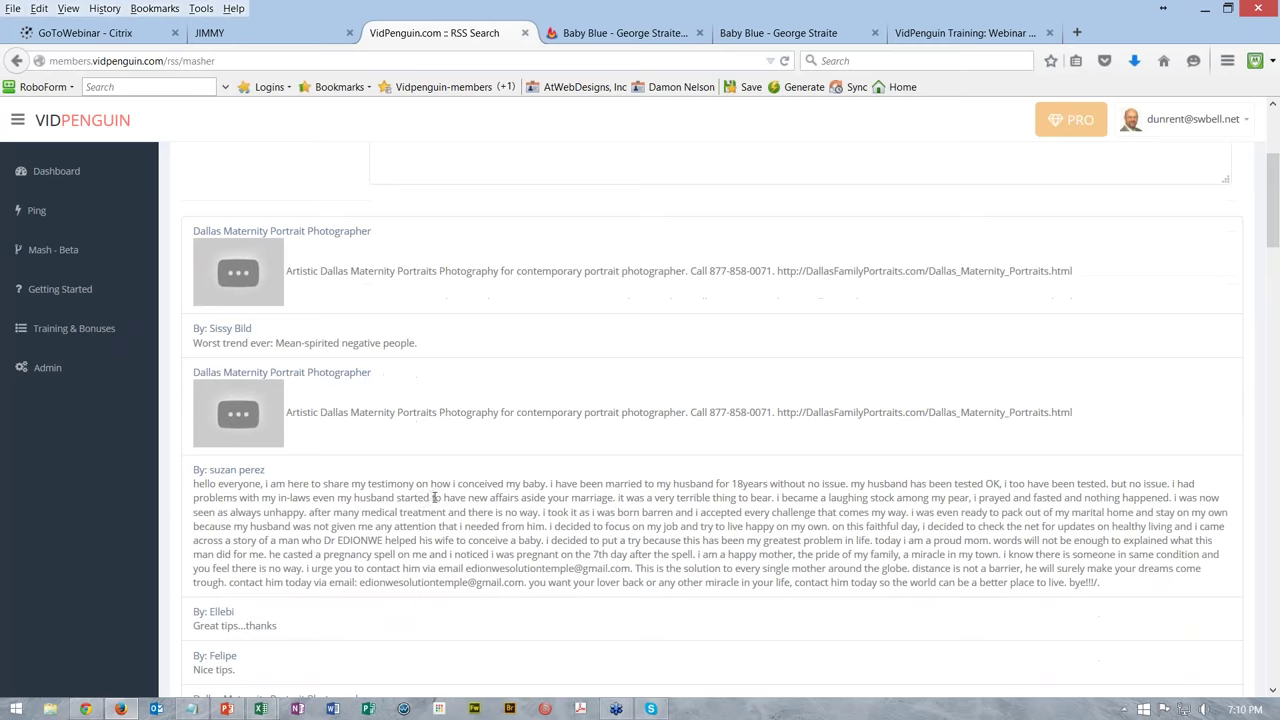
{"action": "scroll", "coordinate": [434, 497], "scroll_direction": "up", "scroll_amount": 9}
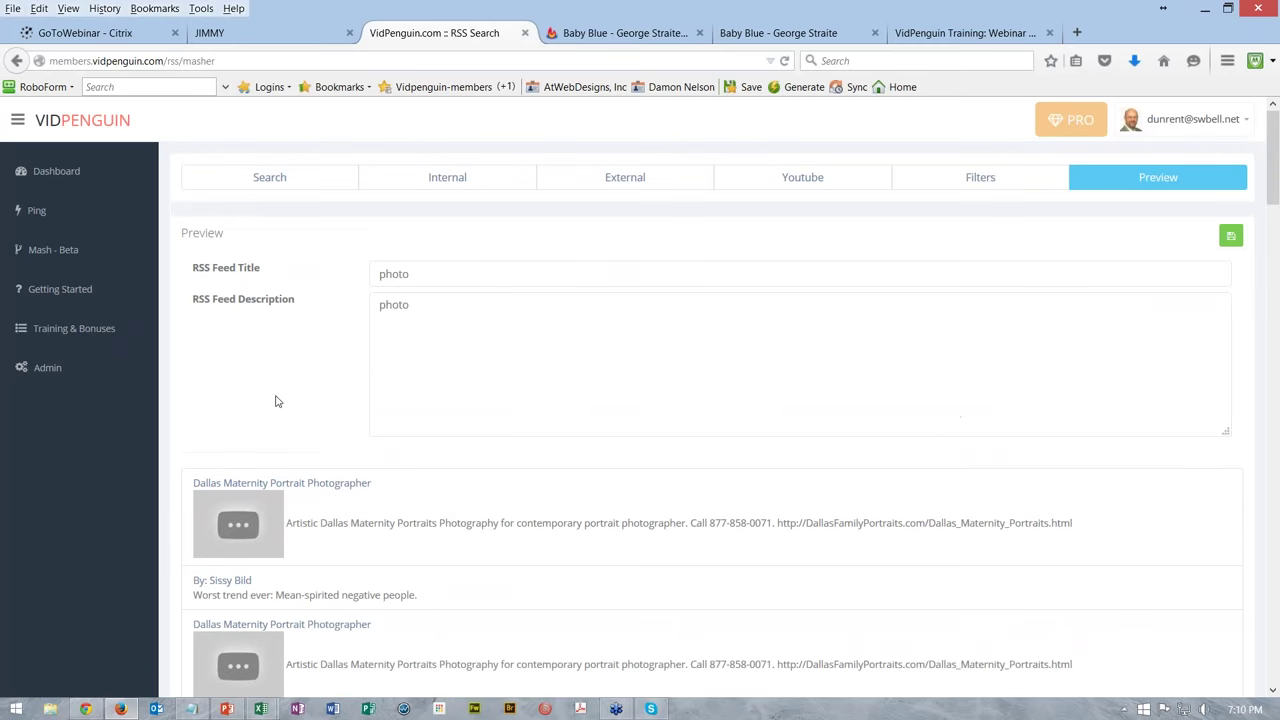
{"action": "left_click", "coordinate": [34, 212]}
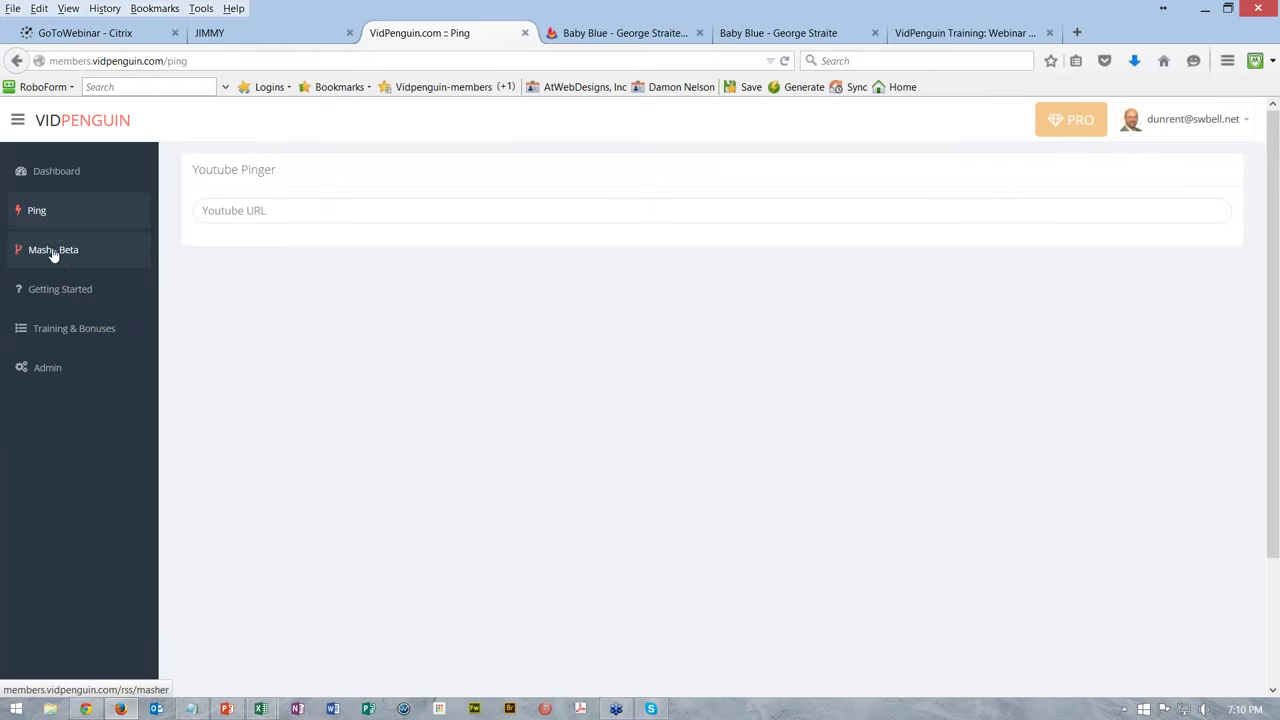
{"action": "left_click", "coordinate": [58, 172]}
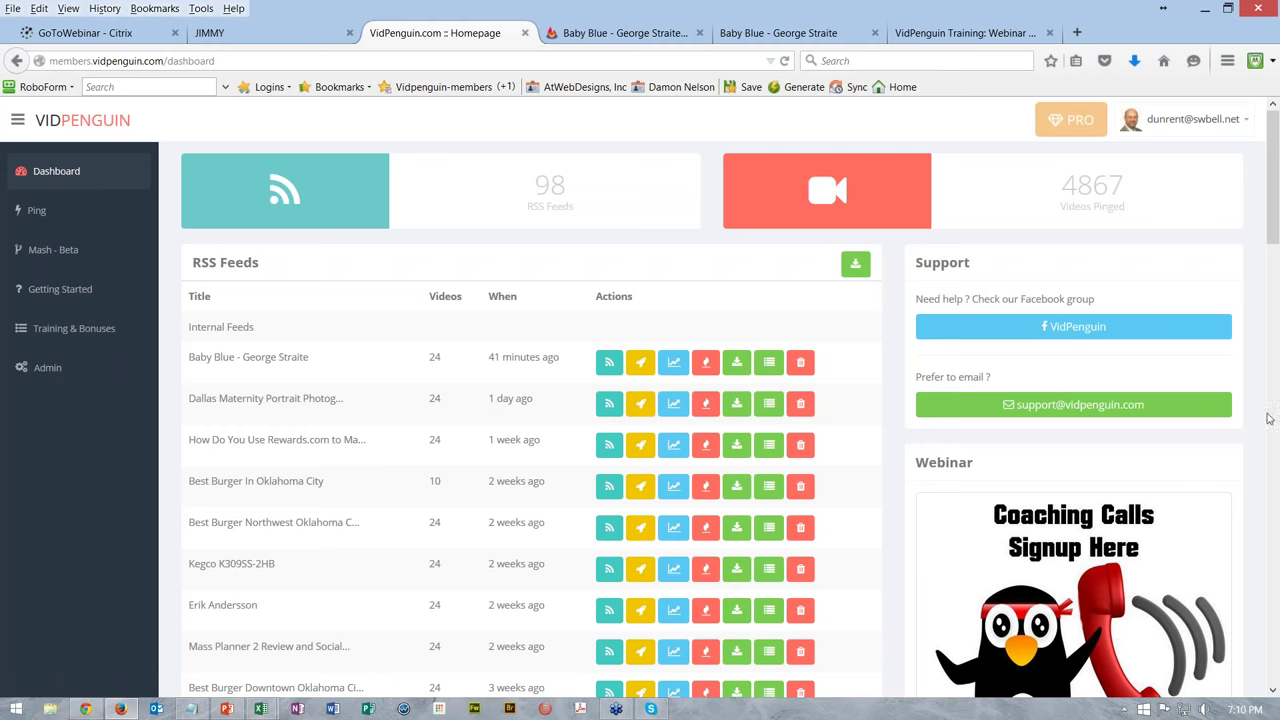
Step: Switch to the PowerPoint slide show and maximize its closing slide over the browser
{"action": "key", "text": "alt+Tab"}
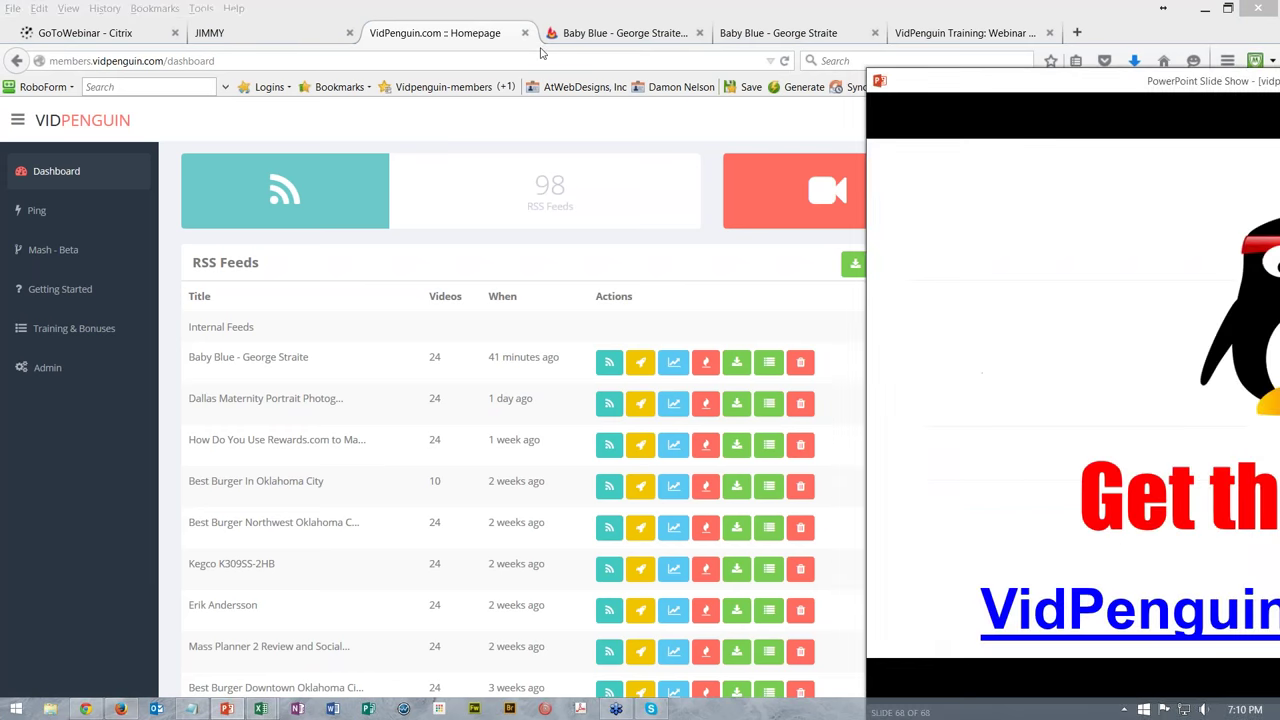
{"action": "left_click_drag", "start_coordinate": [900, 80], "coordinate": [286, 7]}
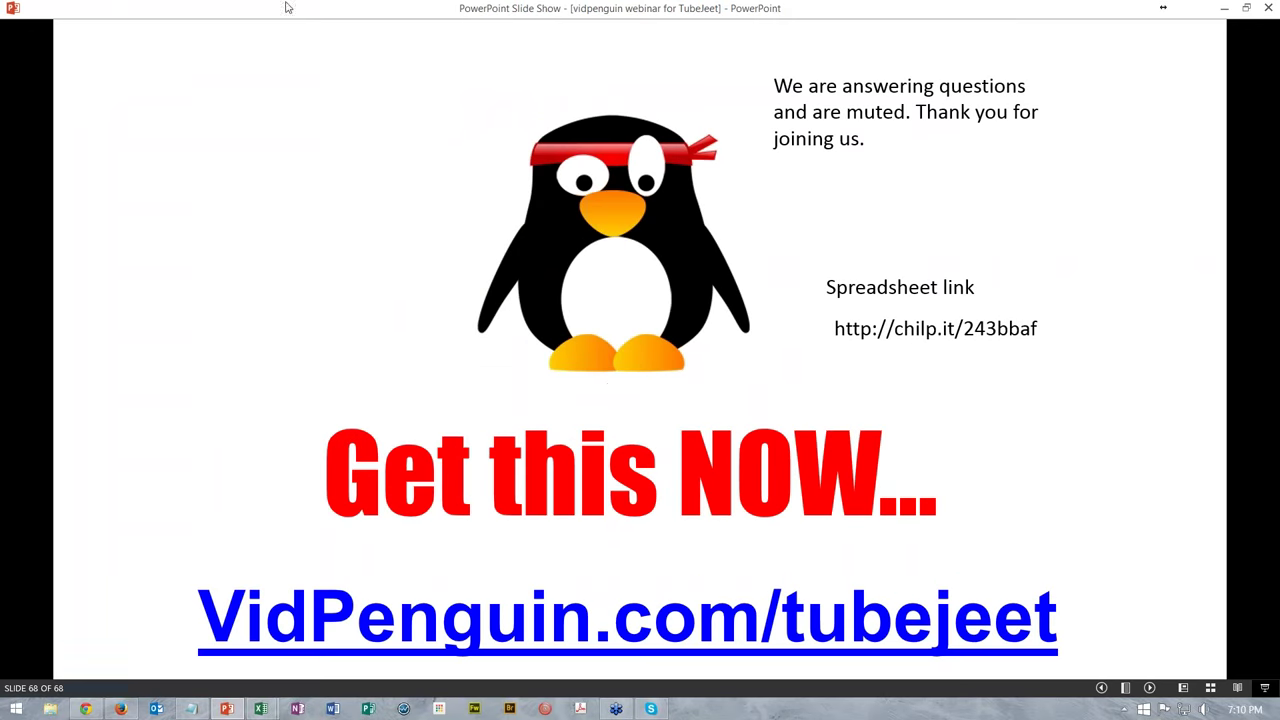